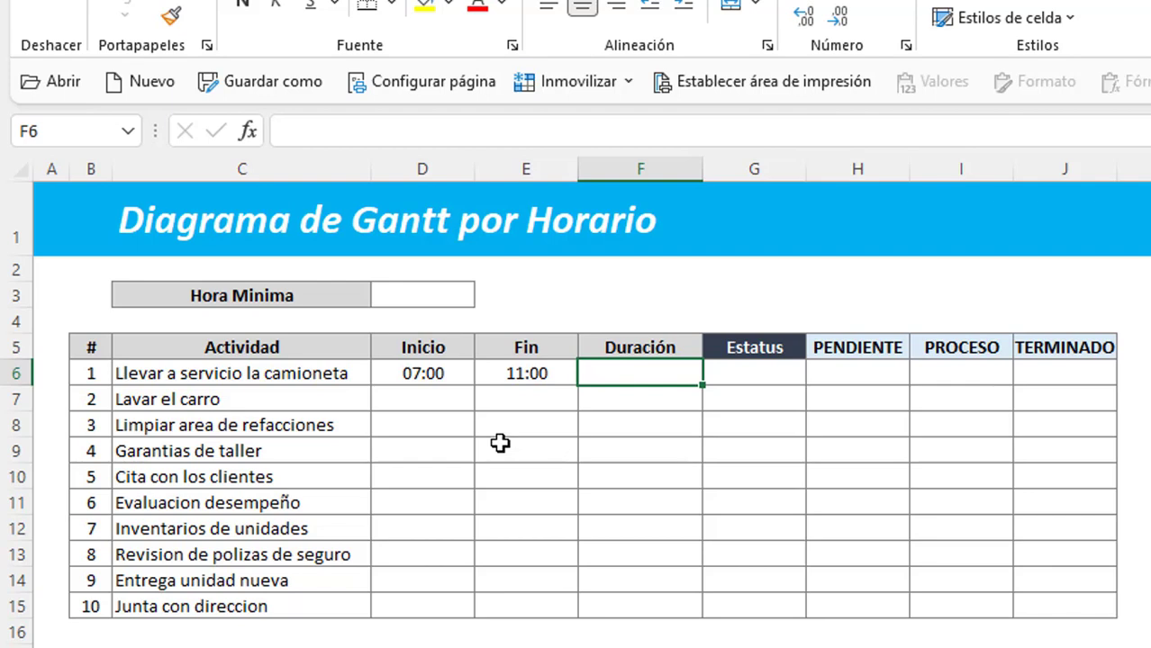
Enter the duration formula +E6-D6 in F6 for the first activity.
{"action": "type", "text": "+"}
{"action": "key", "text": "Left"}
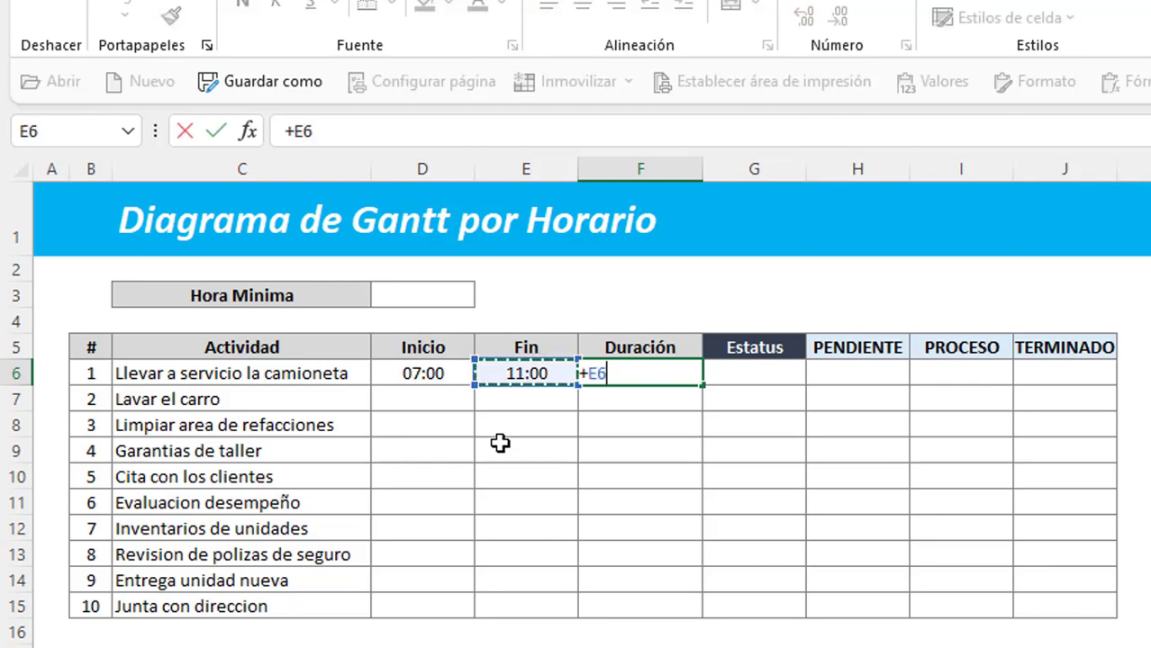
{"action": "type", "text": "-"}
{"action": "key", "text": "Left"}
{"action": "key", "text": "Left"}
{"action": "key", "text": "Return"}
{"action": "key", "text": "Up"}
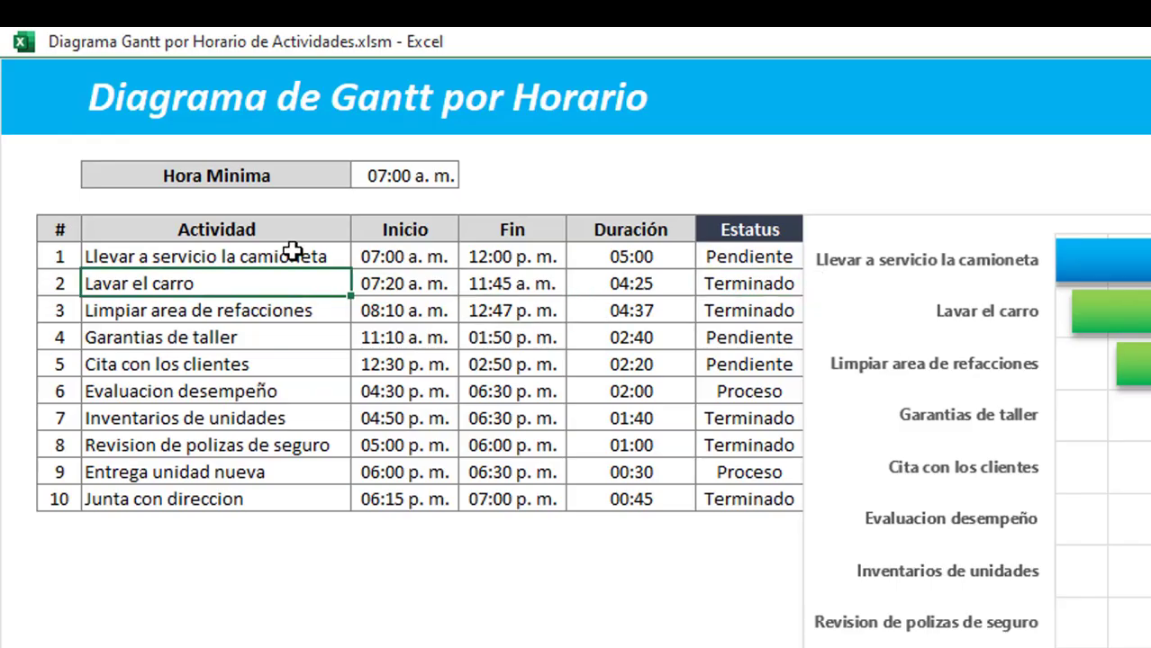
Select the activity names, Inicio start times and a Fin end time to review them.
{"action": "left_click_drag", "start_coordinate": [292, 256], "coordinate": [308, 471]}
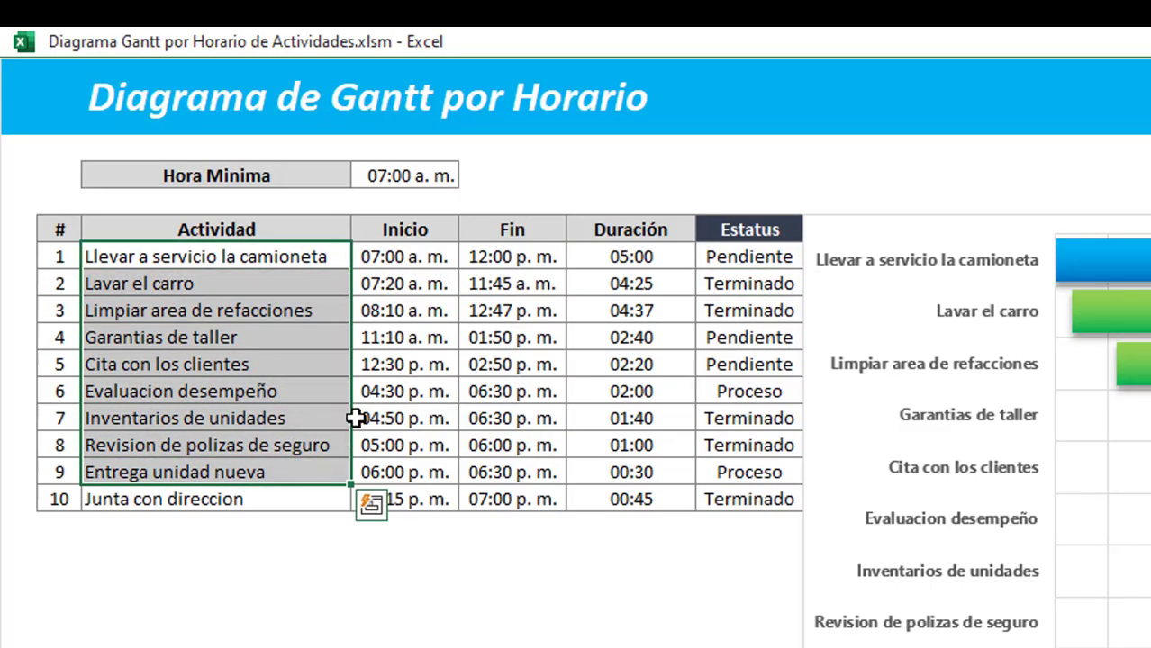
{"action": "left_click", "coordinate": [431, 333]}
{"action": "left_click_drag", "start_coordinate": [433, 256], "coordinate": [437, 445]}
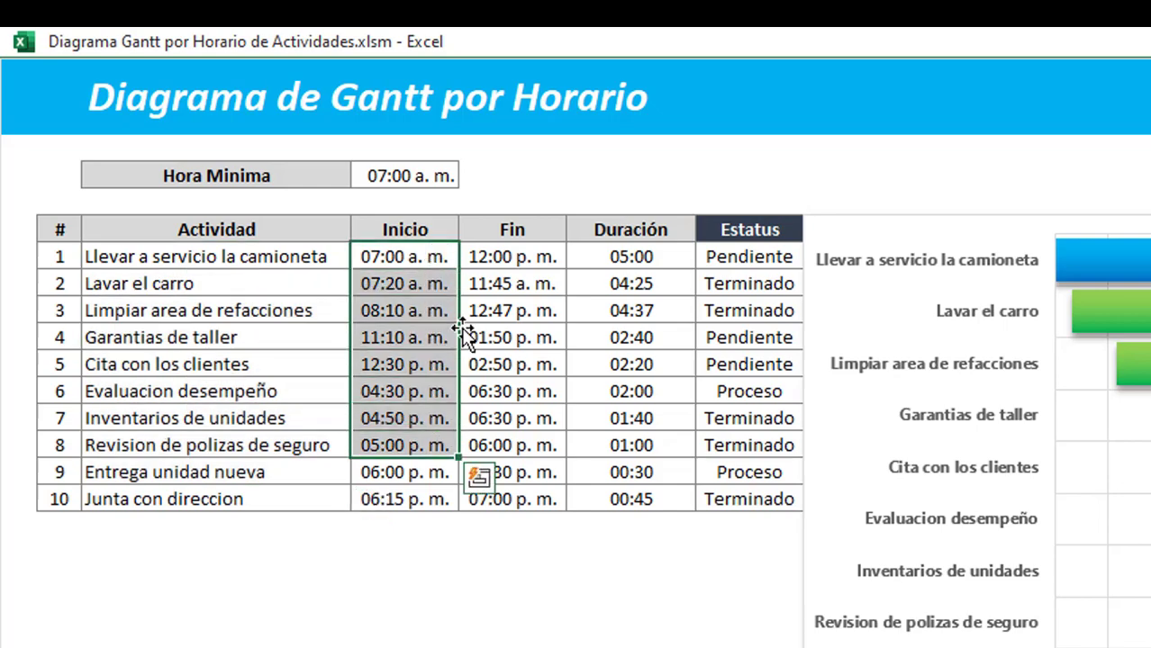
{"action": "left_click", "coordinate": [462, 286]}
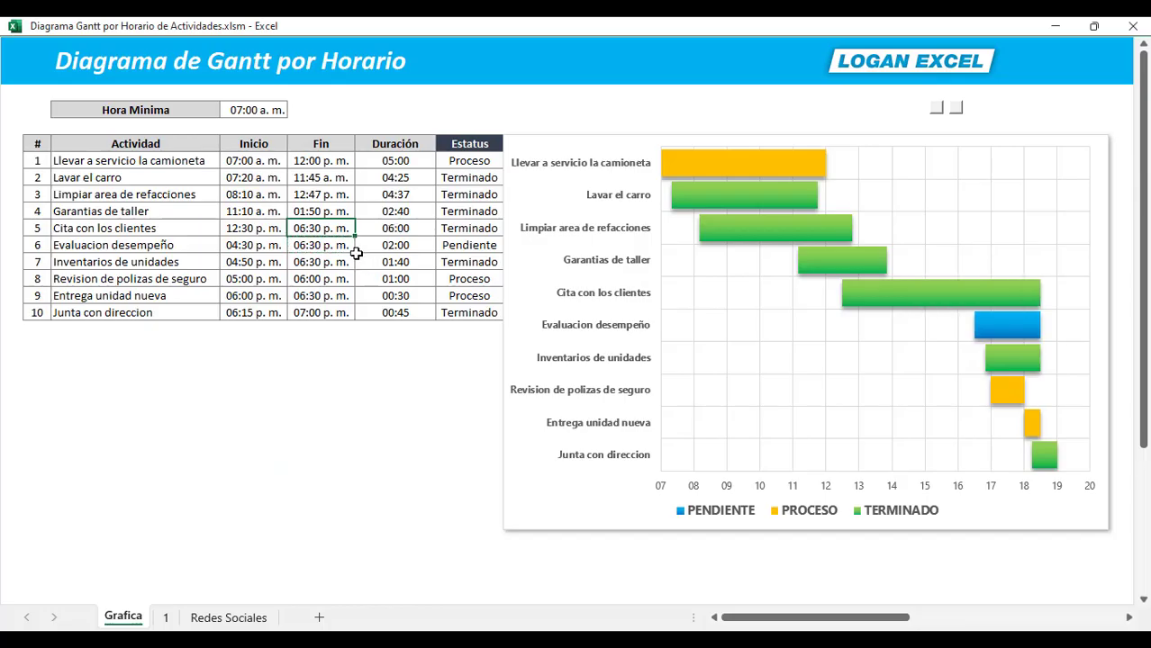
Set row 5's status to Proceso.
{"action": "left_click", "coordinate": [496, 228]}
{"action": "left_click", "coordinate": [509, 228]}
{"action": "left_click", "coordinate": [462, 259]}
{"action": "left_click", "coordinate": [388, 195]}
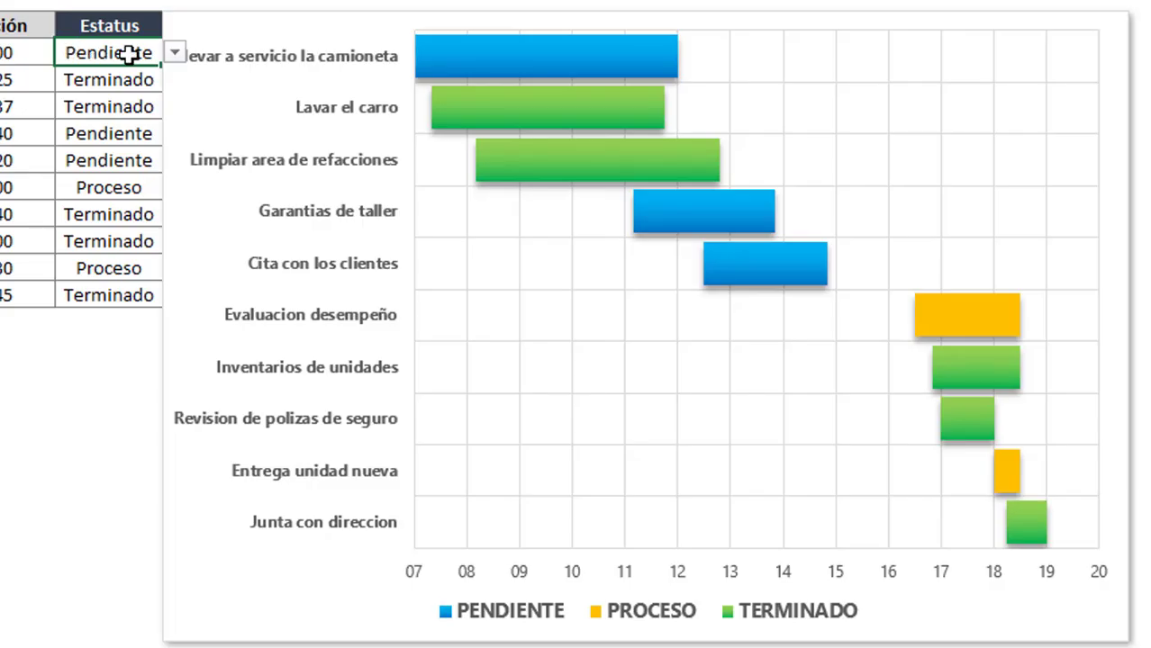
Mark the first activity as Proceso and Garantias de taller as Terminado.
{"action": "left_click", "coordinate": [174, 54]}
{"action": "left_click", "coordinate": [144, 102]}
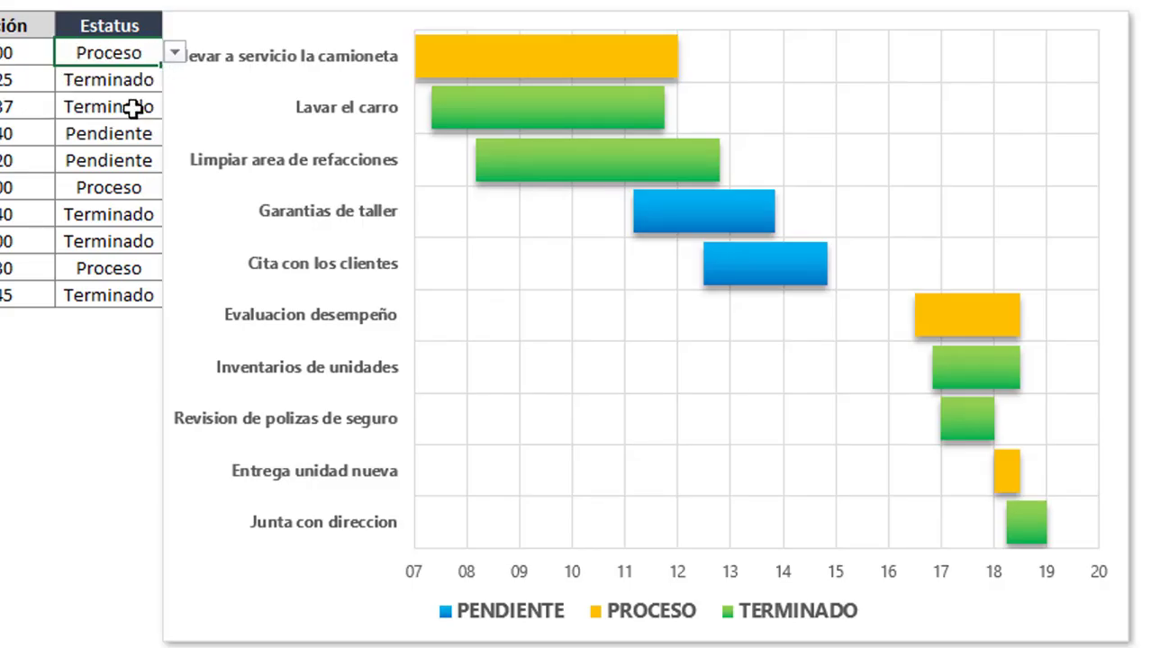
{"action": "left_click", "coordinate": [129, 132]}
{"action": "left_click", "coordinate": [174, 134]}
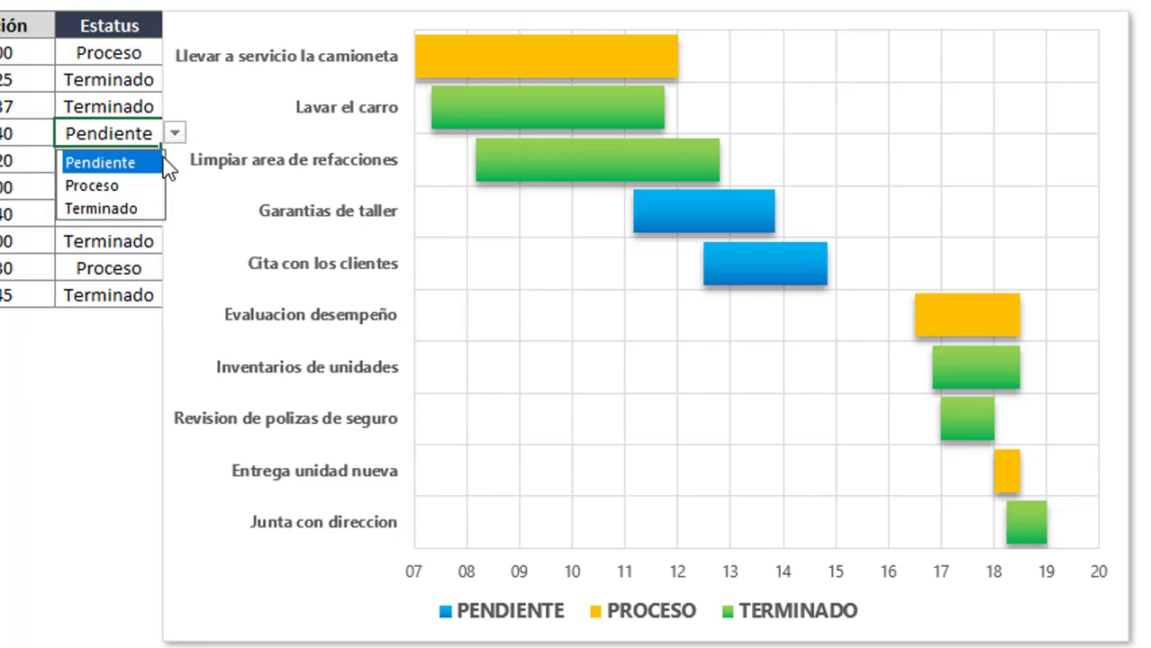
{"action": "left_click", "coordinate": [135, 214]}
Set row 8 to Proceso and Evaluacion desempeño to Pendiente.
{"action": "left_click", "coordinate": [108, 239]}
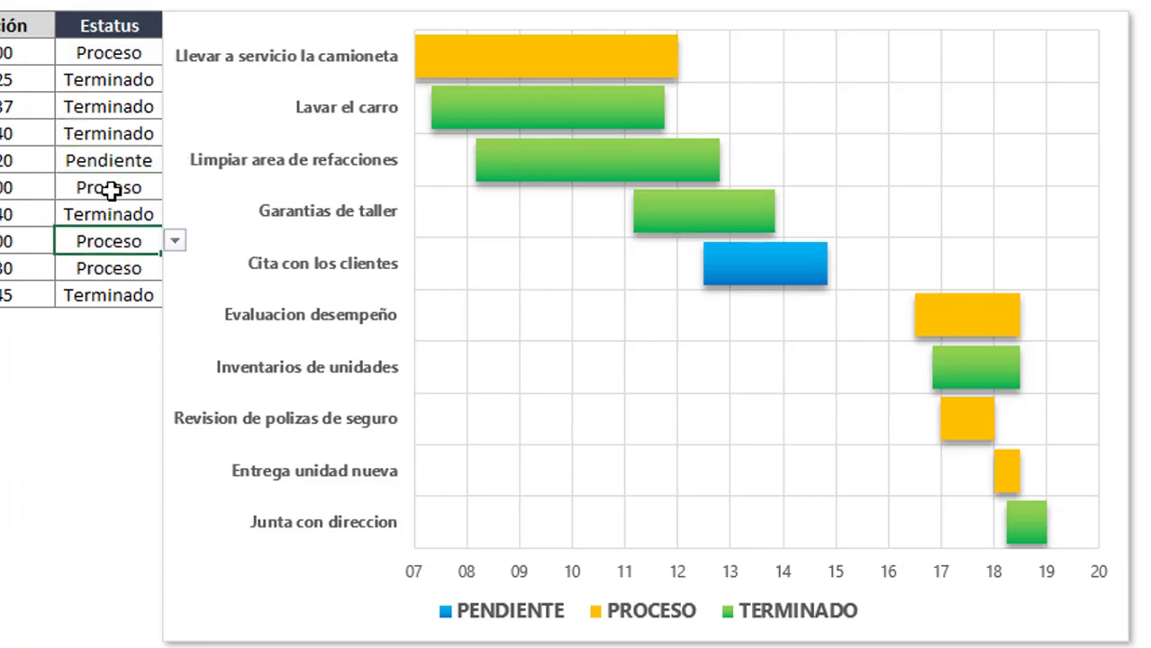
{"action": "left_click", "coordinate": [144, 188]}
{"action": "left_click", "coordinate": [175, 188]}
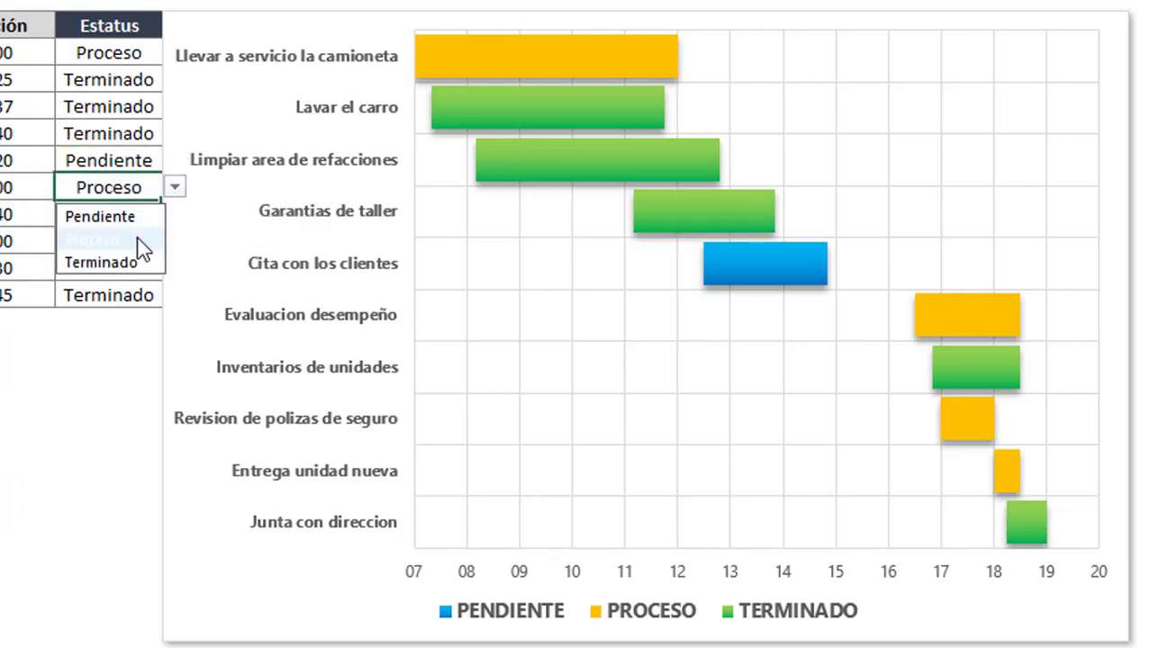
{"action": "left_click", "coordinate": [126, 212]}
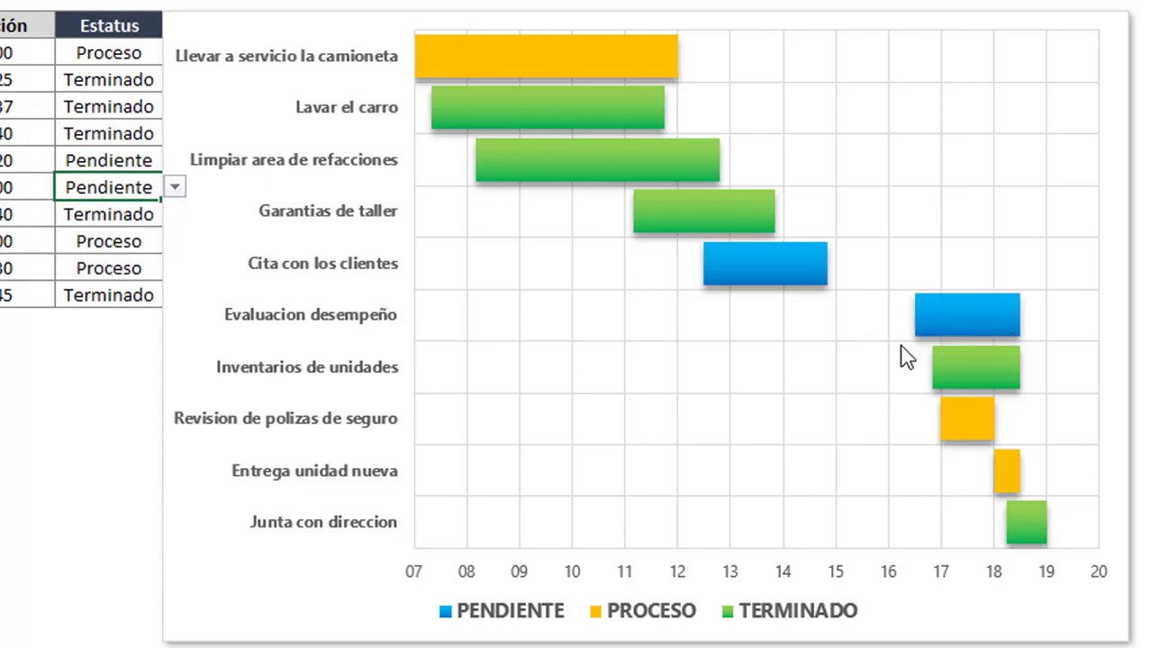
{"action": "left_click", "coordinate": [110, 28]}
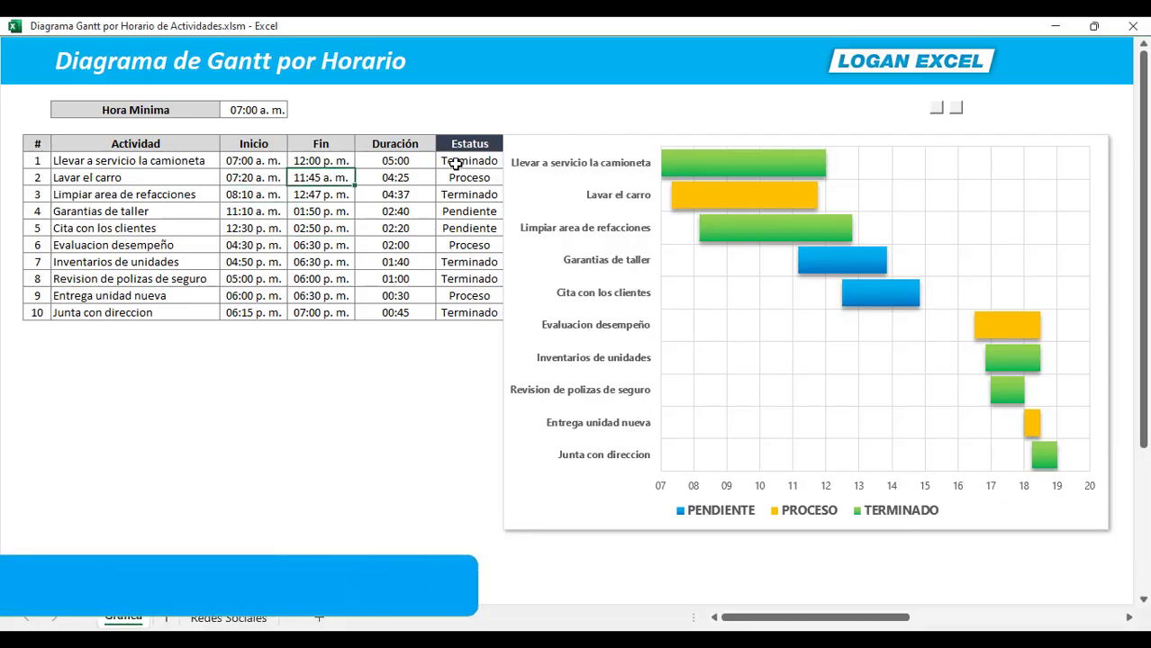
Mark the first activity as Pendiente and Lavar el carro as Terminado.
{"action": "left_click", "coordinate": [510, 161]}
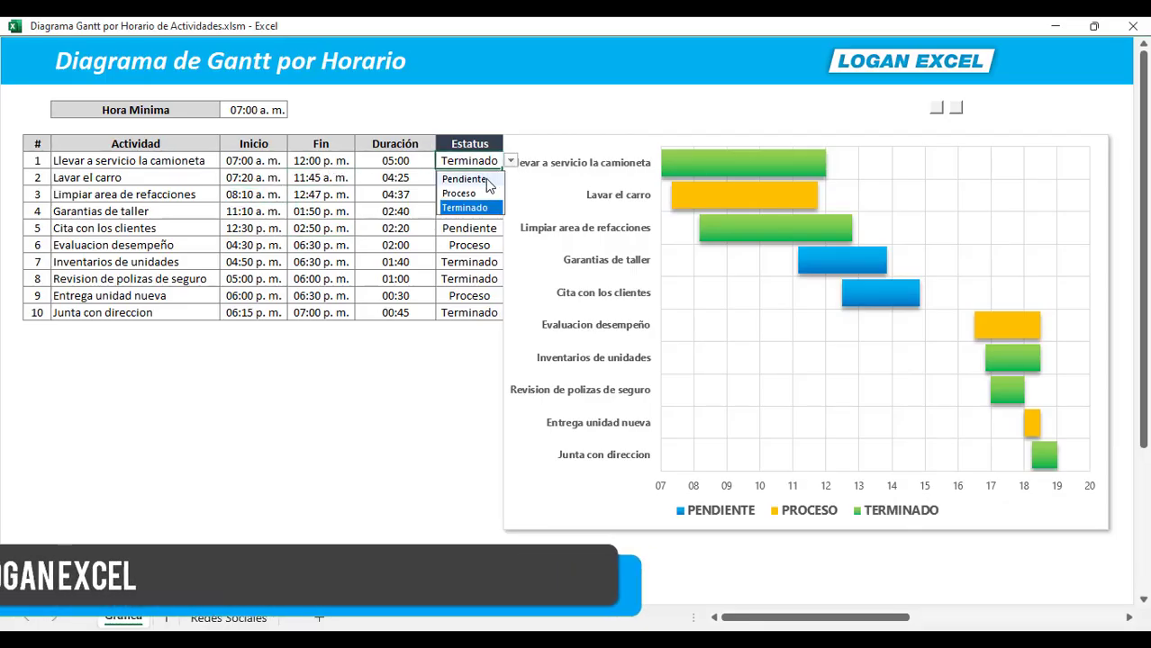
{"action": "left_click", "coordinate": [486, 178]}
{"action": "left_click", "coordinate": [568, 209]}
{"action": "left_click", "coordinate": [544, 206]}
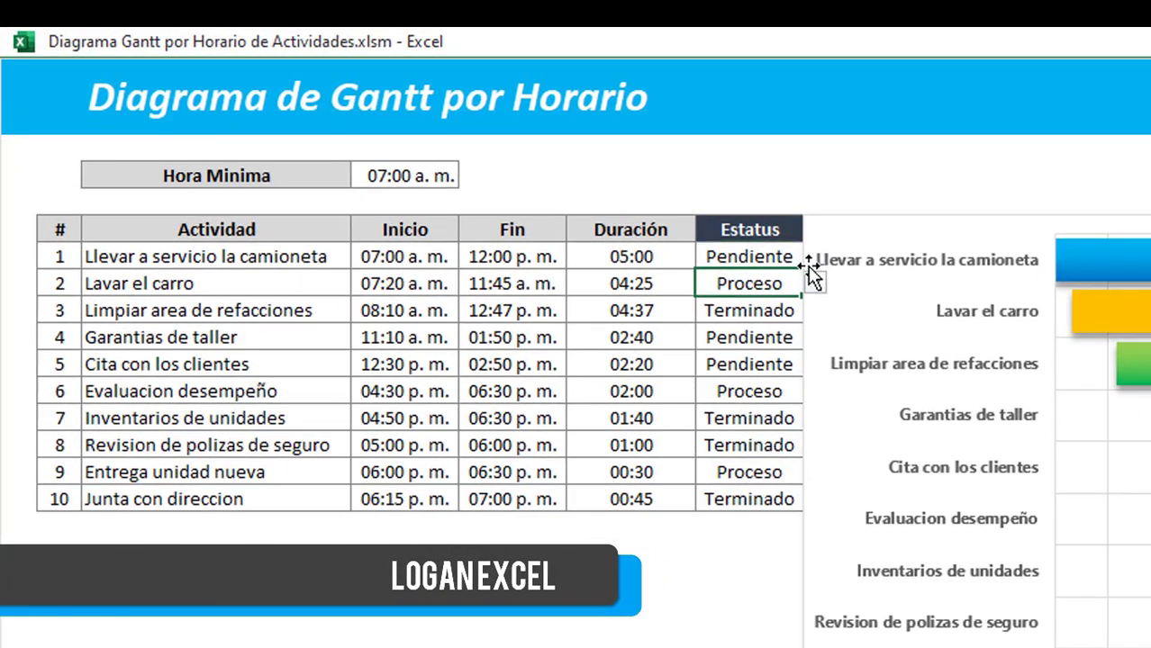
{"action": "left_click", "coordinate": [818, 285]}
{"action": "left_click", "coordinate": [771, 355]}
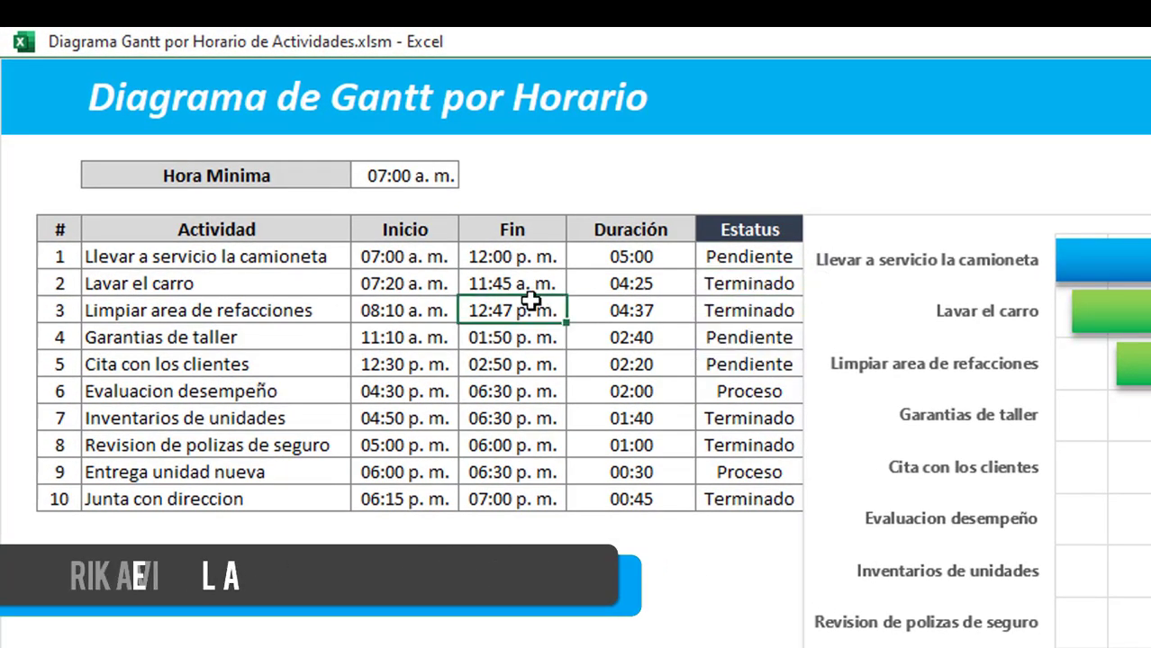
Select the activity names, Inicio start times and Fin end times to review them.
{"action": "left_click", "coordinate": [306, 279]}
{"action": "left_click_drag", "start_coordinate": [294, 257], "coordinate": [308, 470]}
{"action": "left_click", "coordinate": [432, 332]}
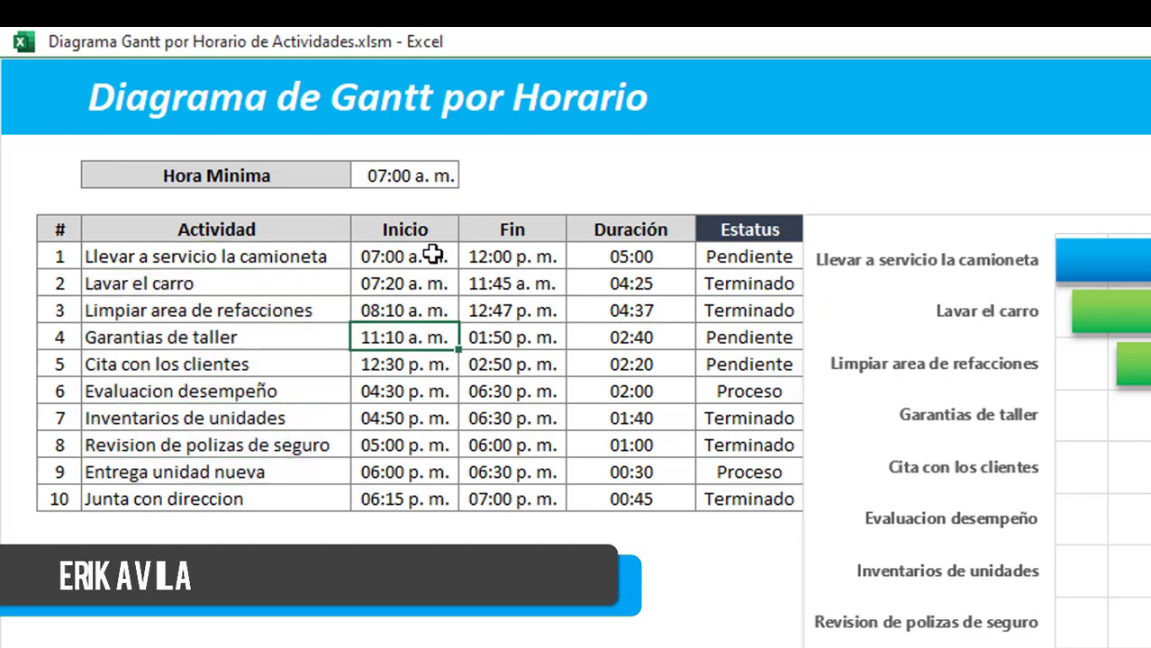
{"action": "left_click_drag", "start_coordinate": [424, 252], "coordinate": [440, 470]}
{"action": "left_click", "coordinate": [488, 291]}
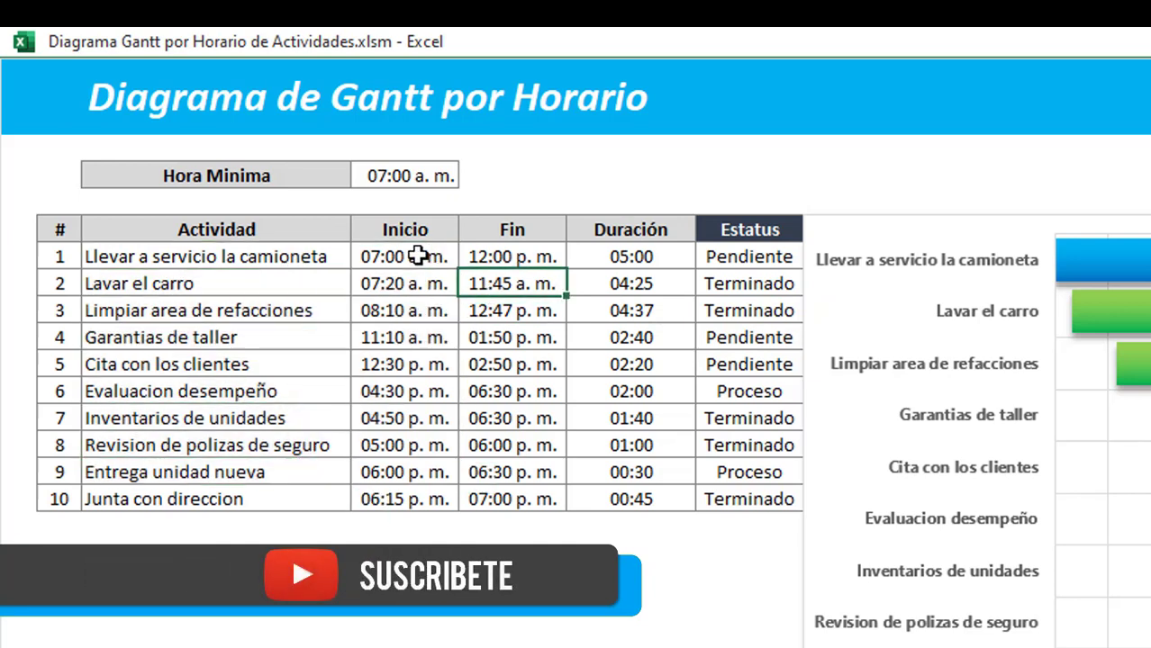
{"action": "left_click_drag", "start_coordinate": [418, 258], "coordinate": [414, 464]}
{"action": "left_click", "coordinate": [421, 335]}
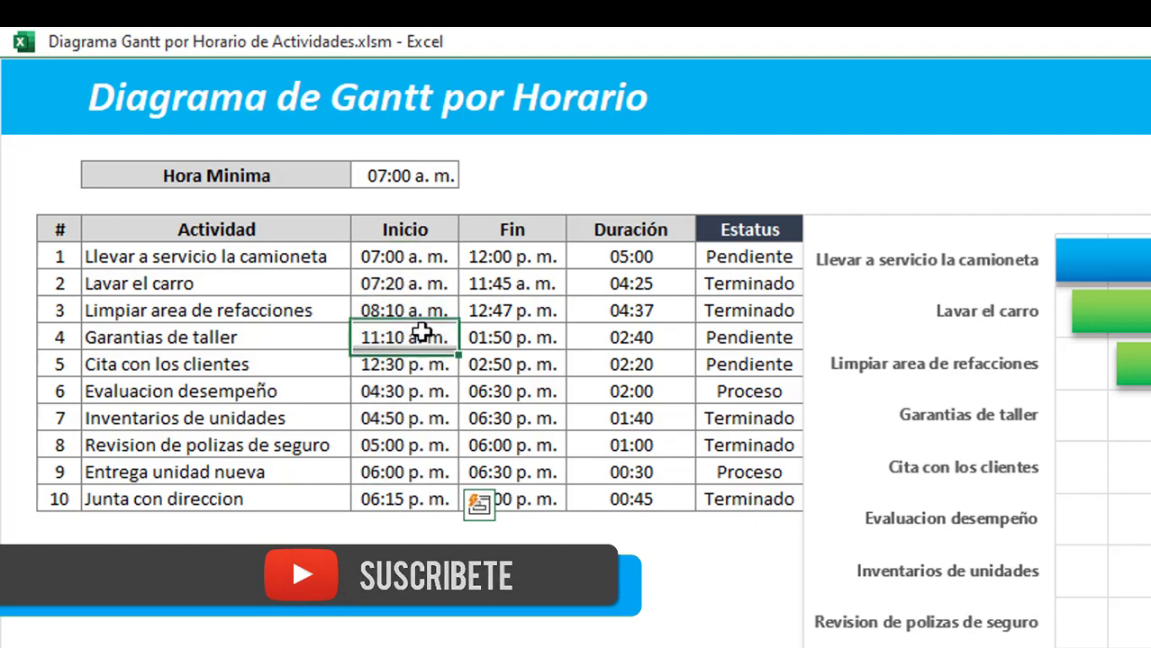
{"action": "left_click", "coordinate": [513, 260]}
{"action": "left_click_drag", "start_coordinate": [527, 307], "coordinate": [531, 498]}
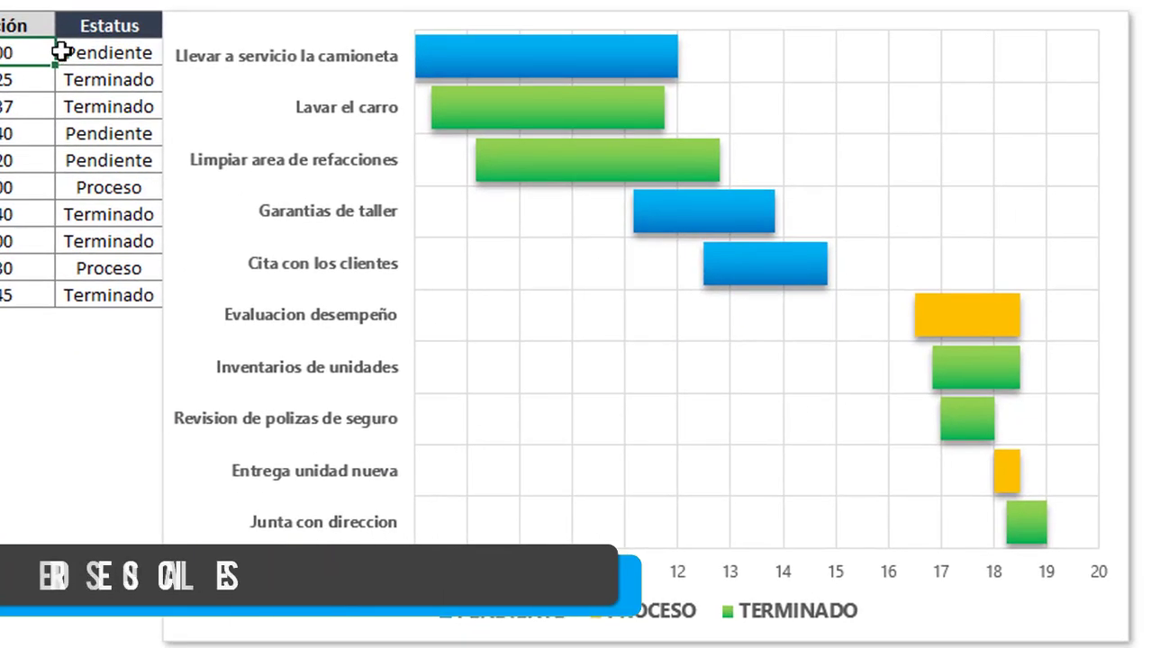
Set the first activity to Proceso, Garantias de taller to Terminado, Evaluacion desempeño to Pendiente.
{"action": "left_click", "coordinate": [64, 51]}
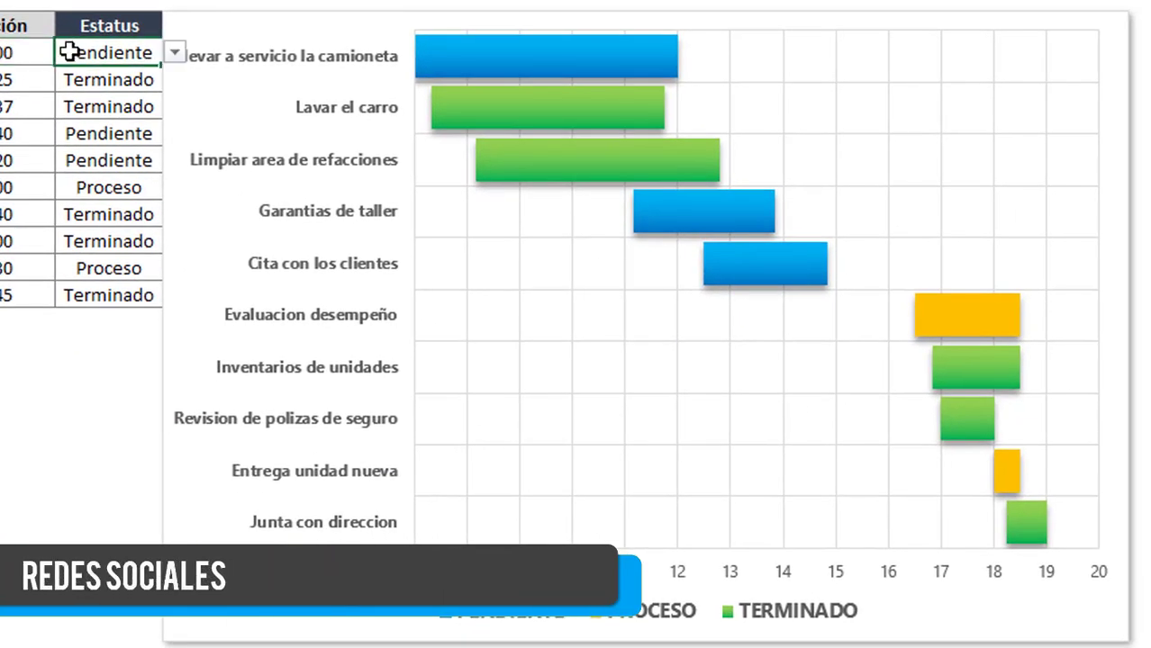
{"action": "left_click", "coordinate": [175, 54]}
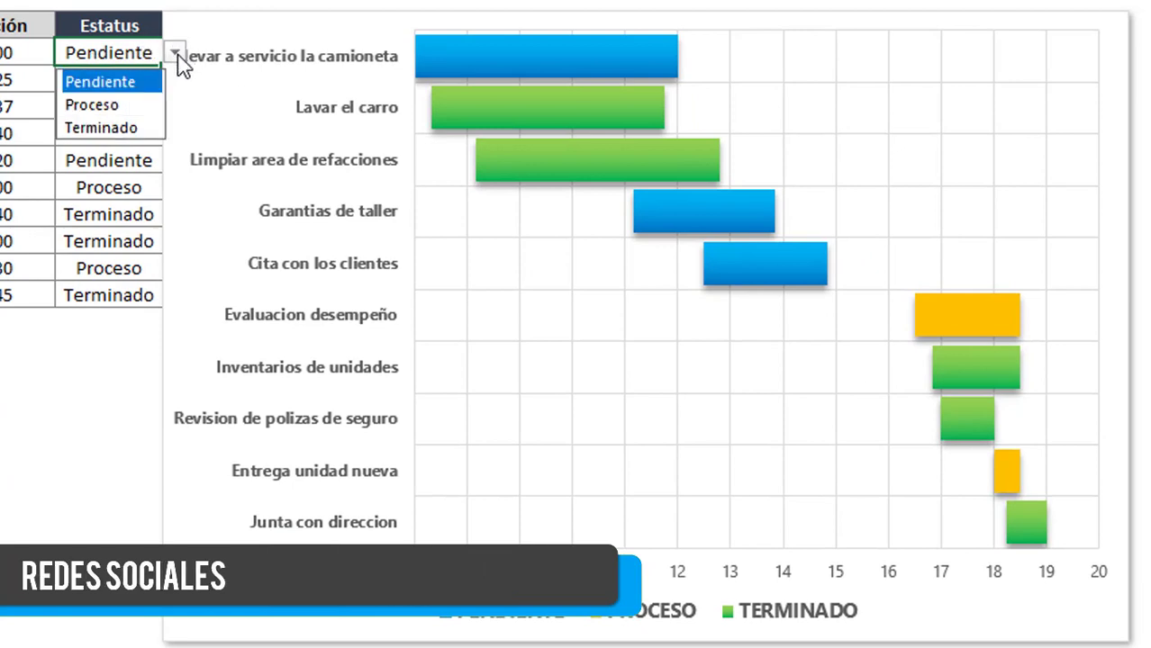
{"action": "left_click", "coordinate": [139, 105]}
{"action": "left_click", "coordinate": [129, 132]}
{"action": "left_click", "coordinate": [174, 134]}
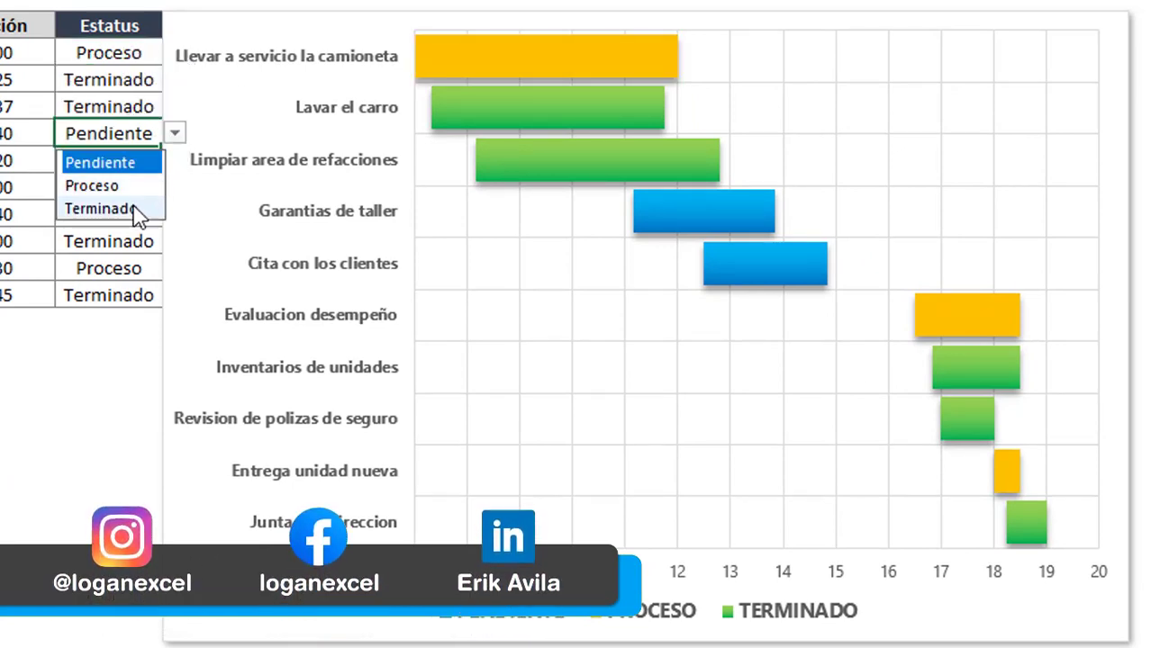
{"action": "left_click", "coordinate": [137, 210]}
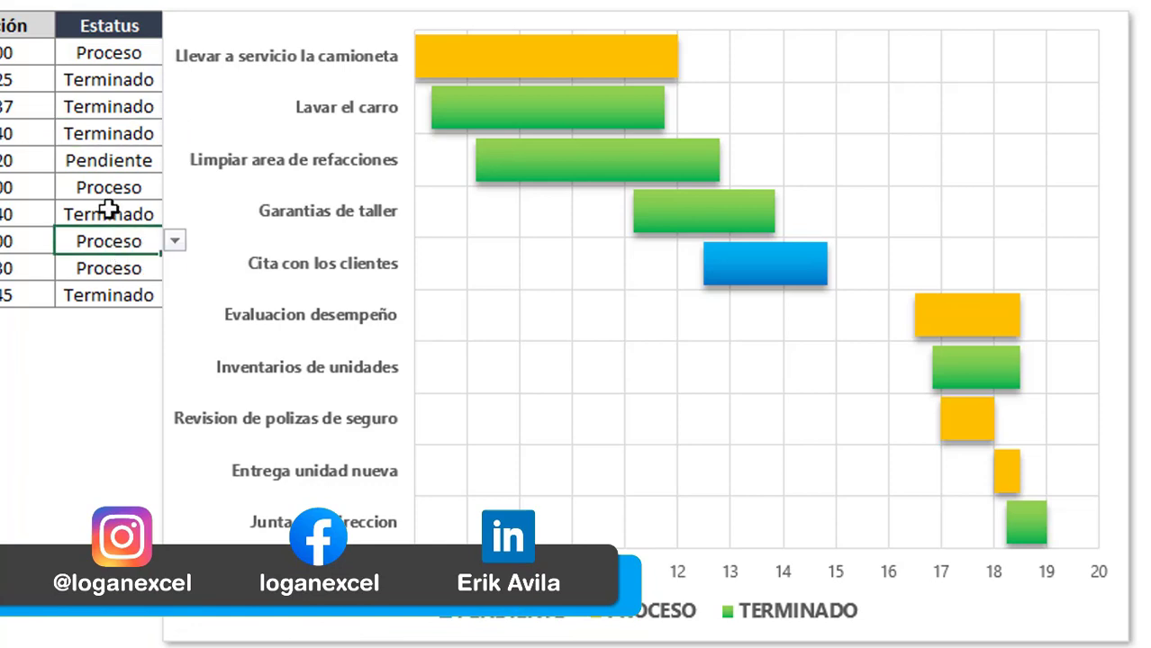
{"action": "left_click", "coordinate": [112, 187]}
{"action": "left_click", "coordinate": [174, 187]}
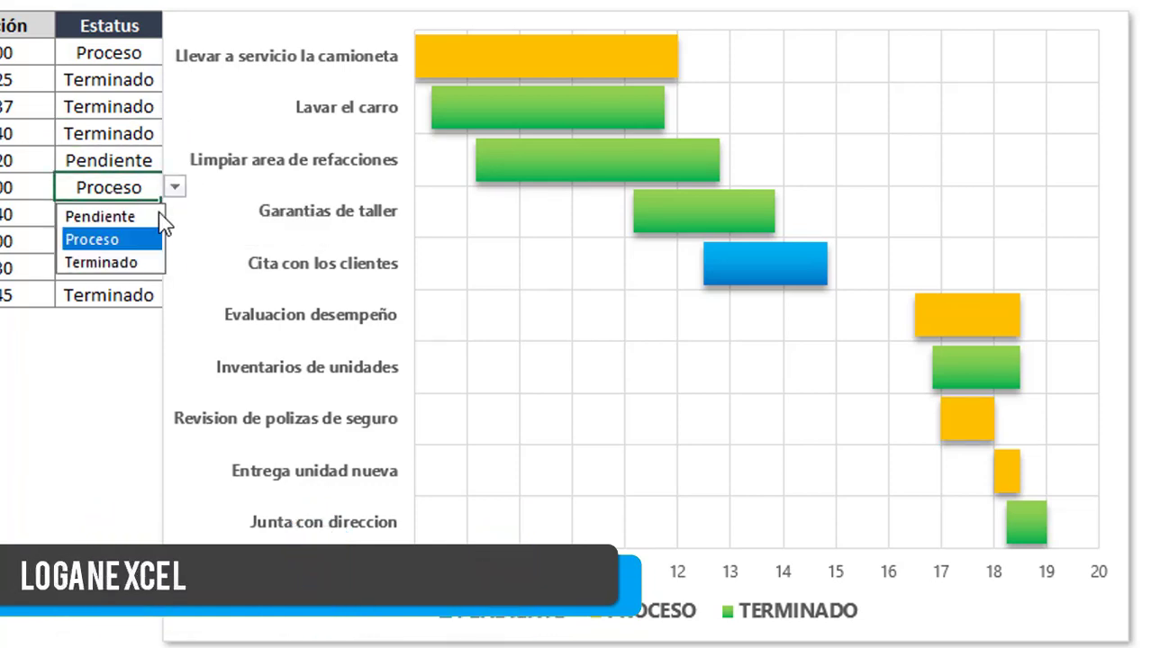
{"action": "left_click", "coordinate": [99, 217]}
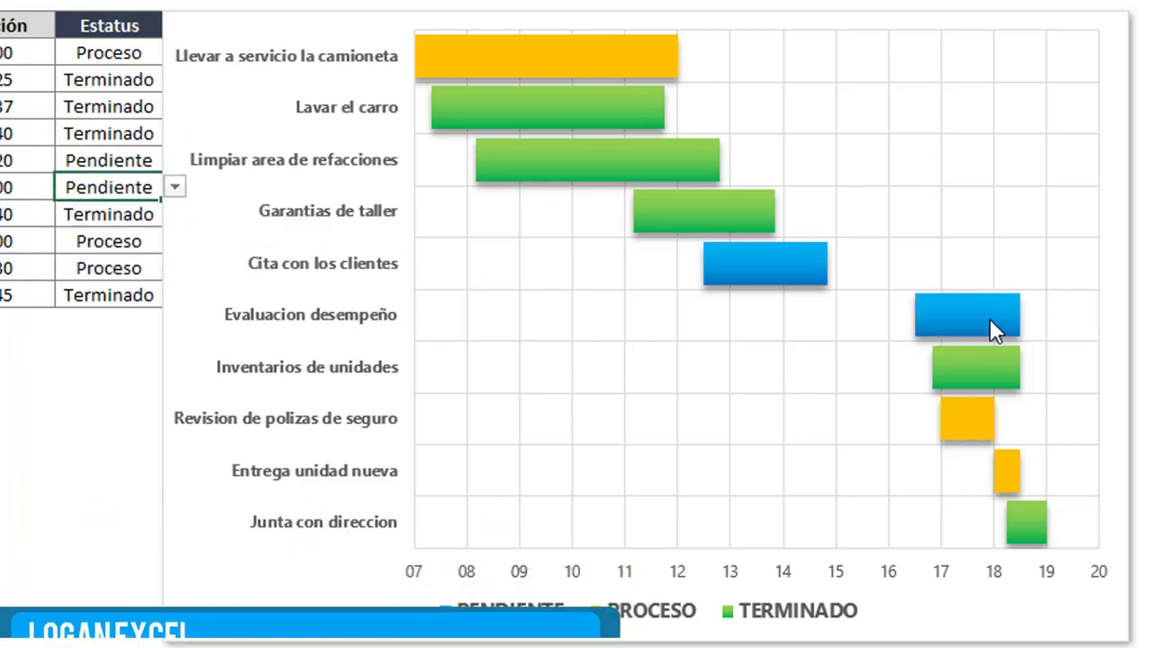
{"action": "left_click_drag", "start_coordinate": [110, 26], "coordinate": [110, 295]}
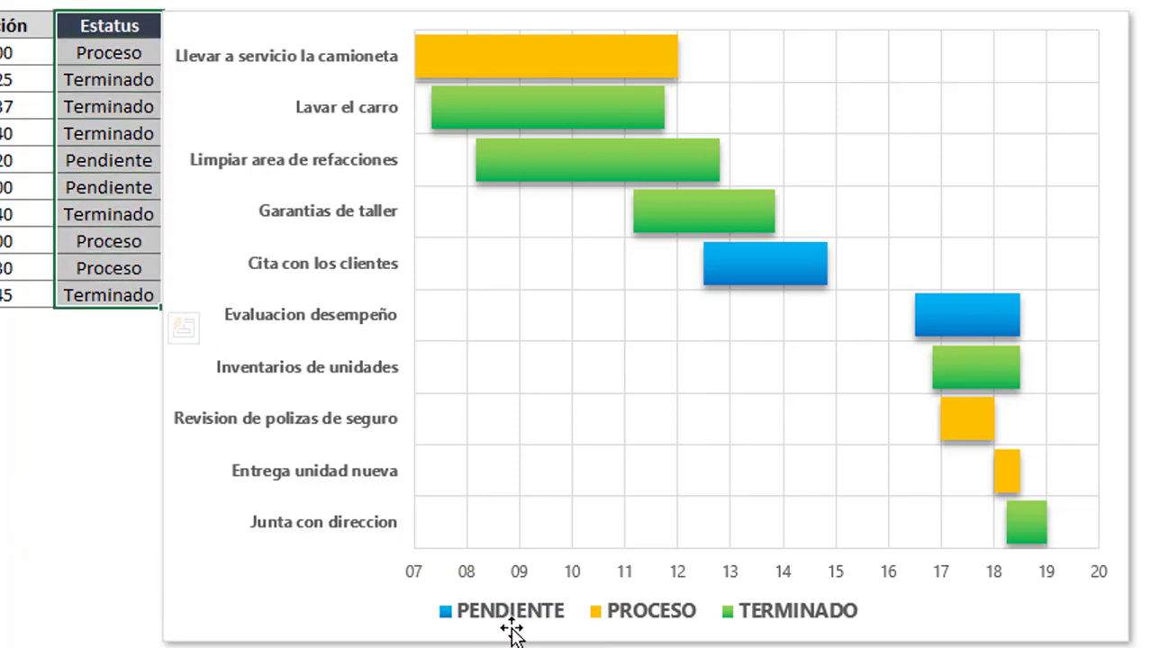
{"action": "left_click", "coordinate": [115, 213]}
{"action": "left_click", "coordinate": [126, 41]}
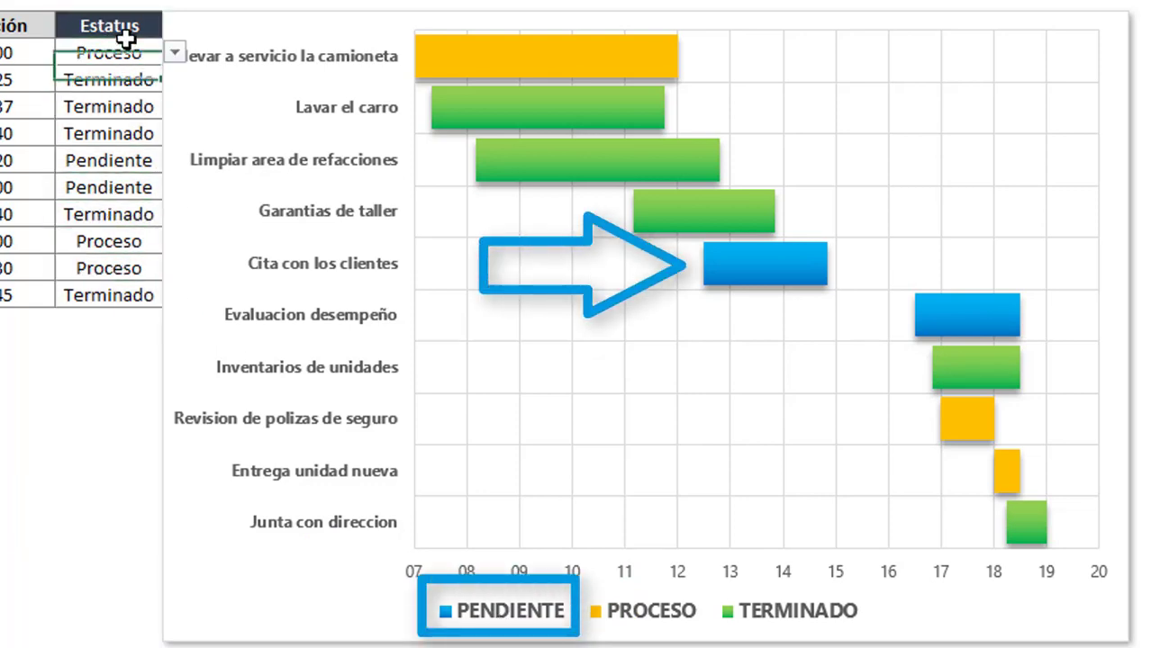
{"action": "left_click", "coordinate": [95, 79]}
{"action": "left_click", "coordinate": [113, 49]}
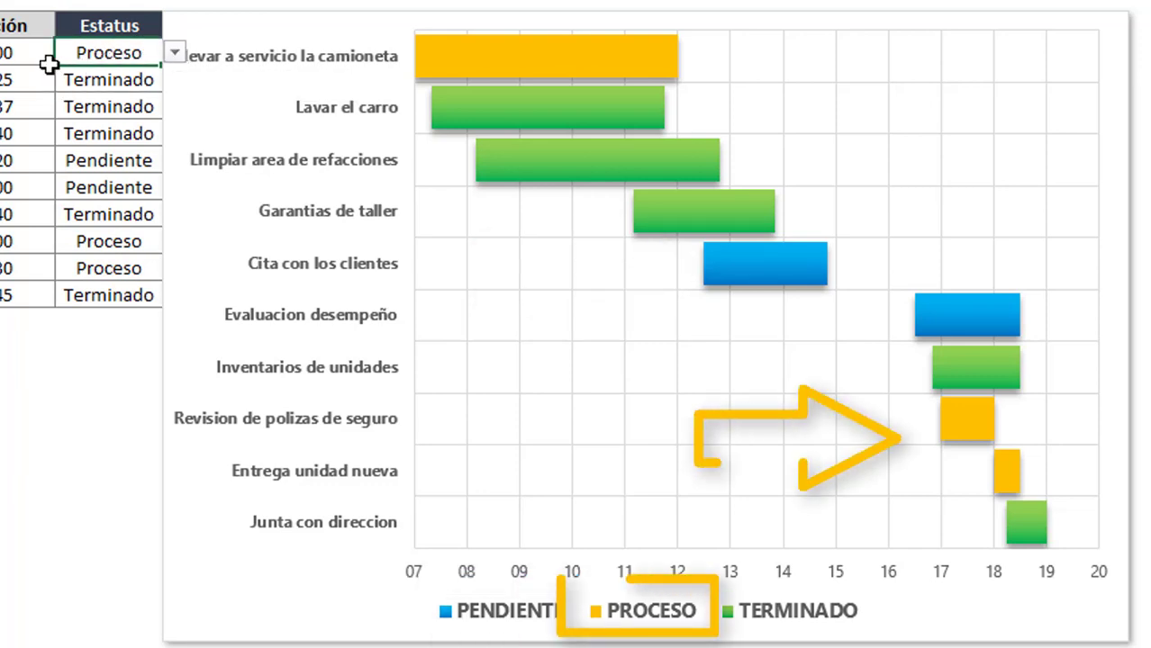
{"action": "left_click", "coordinate": [136, 106]}
{"action": "left_click", "coordinate": [90, 54]}
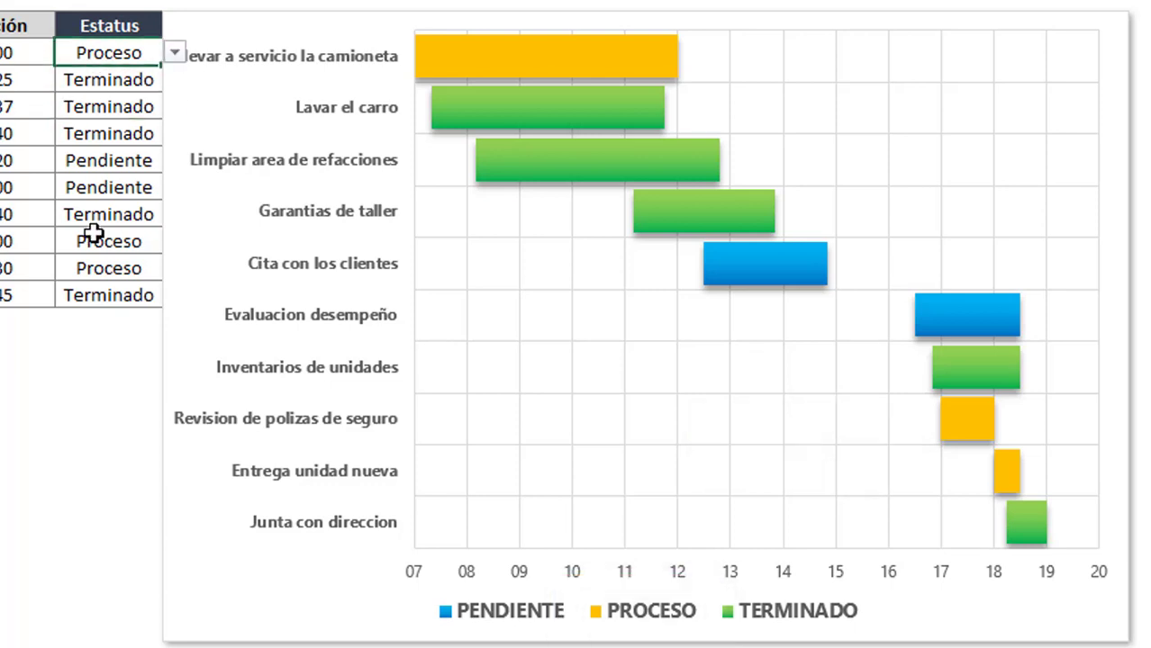
{"action": "left_click", "coordinate": [121, 134]}
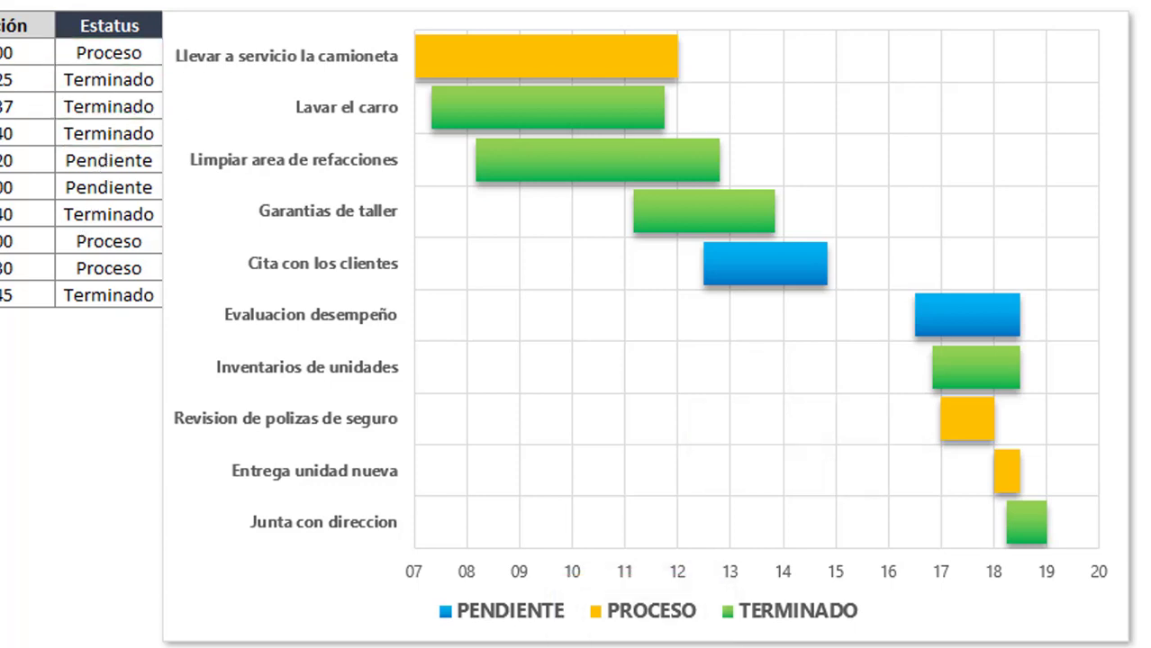
{"action": "left_click", "coordinate": [99, 189]}
{"action": "left_click", "coordinate": [135, 161]}
{"action": "left_click", "coordinate": [174, 161]}
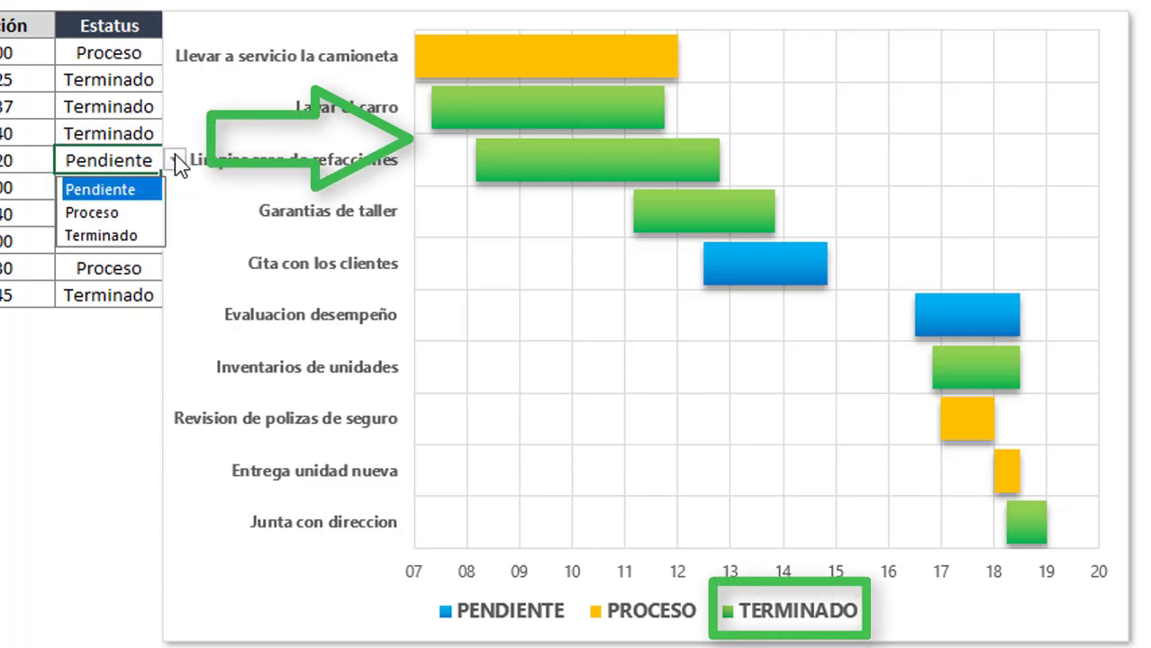
{"action": "left_click", "coordinate": [115, 236]}
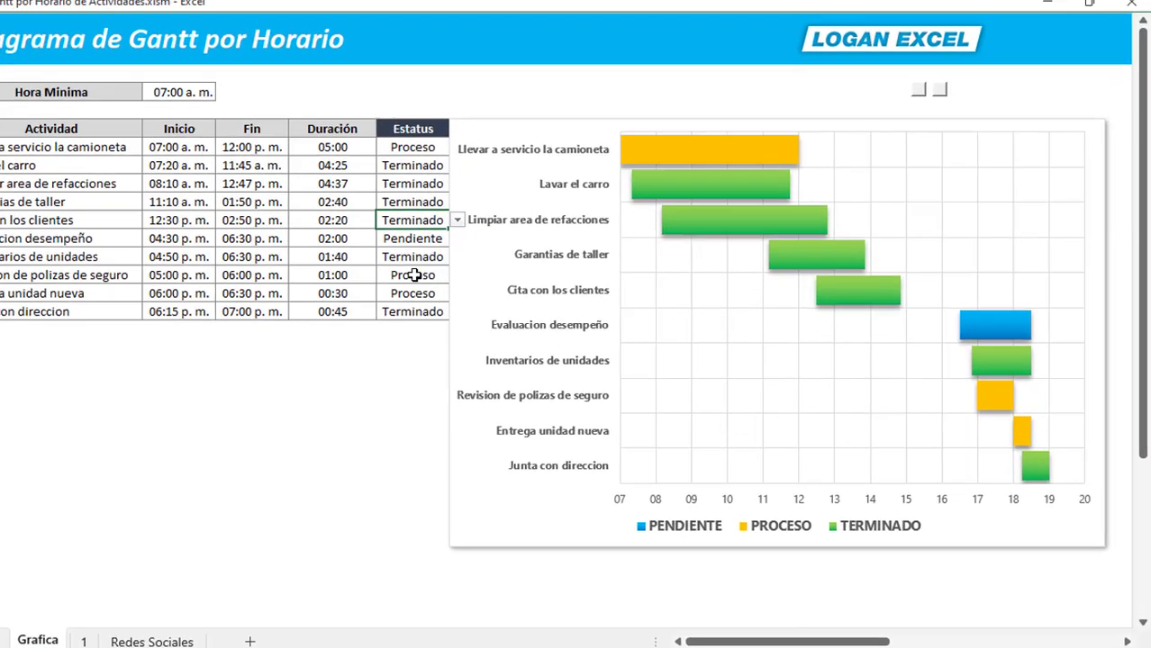
Copy the 06:30 p.m. end time into Cita con los clientes' Fin cell.
{"action": "left_click", "coordinate": [468, 278]}
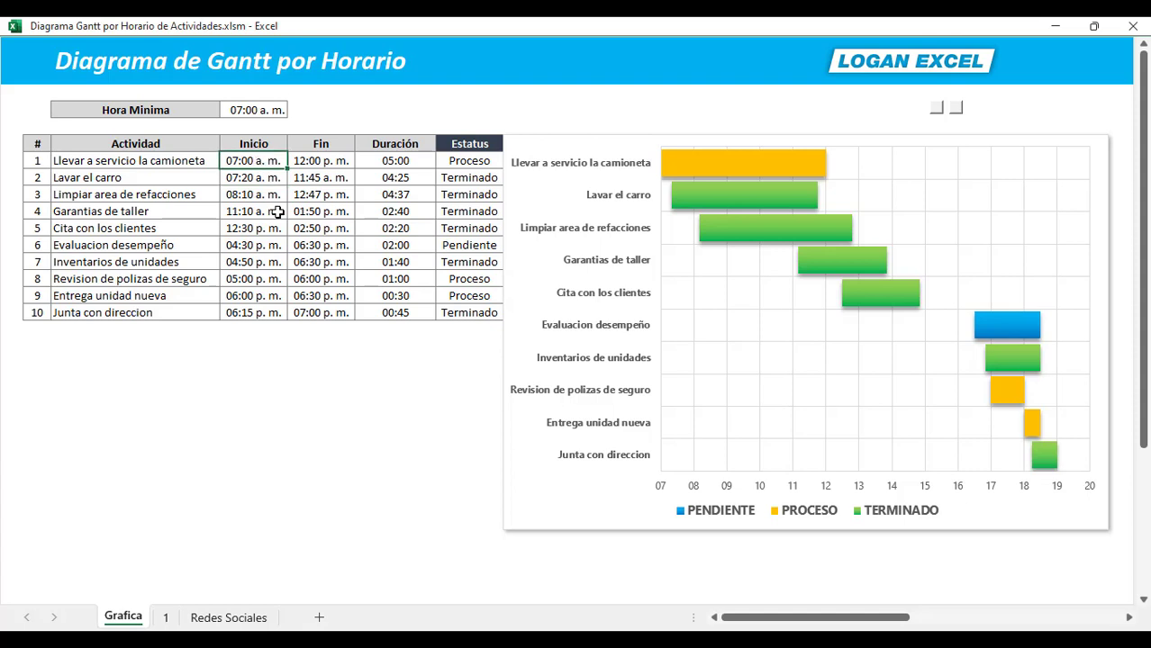
{"action": "left_click", "coordinate": [317, 177]}
{"action": "left_click", "coordinate": [321, 245]}
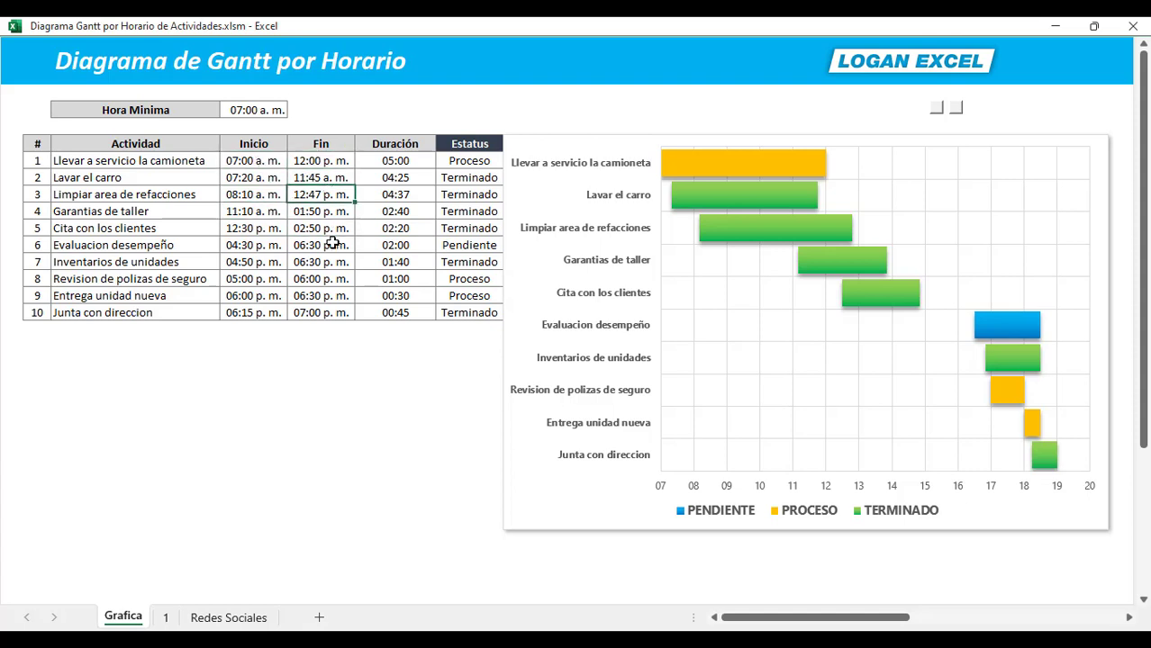
{"action": "key", "text": "ctrl+c"}
{"action": "key", "text": "Up"}
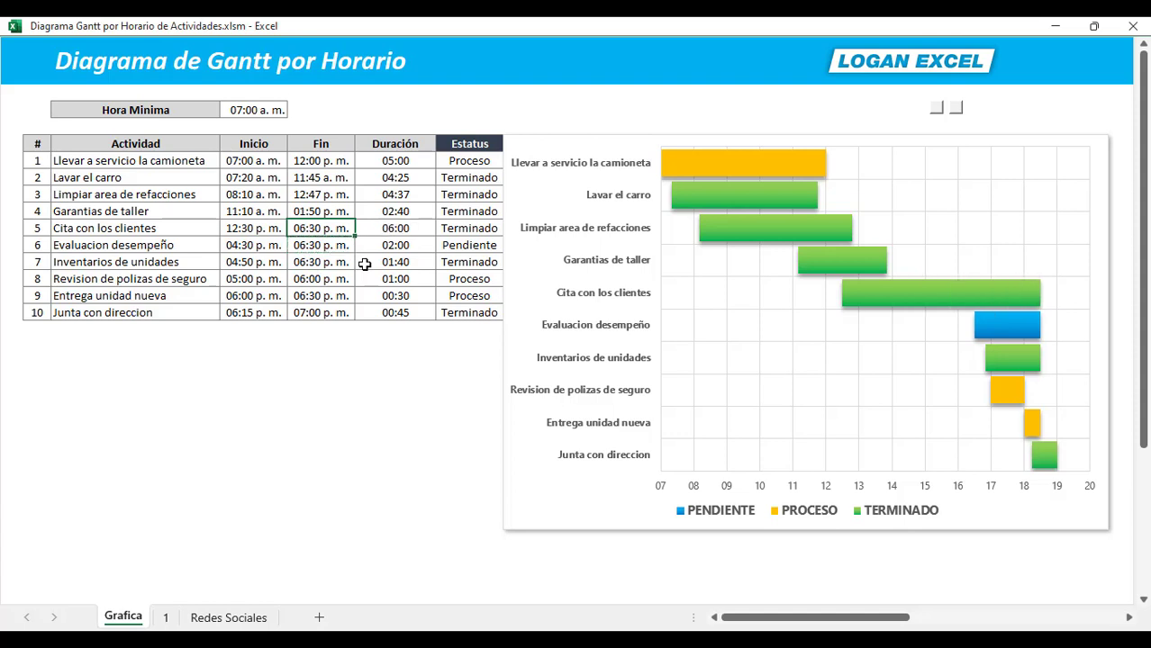
Set Cita con los clientes' status to Proceso.
{"action": "left_click", "coordinate": [455, 228]}
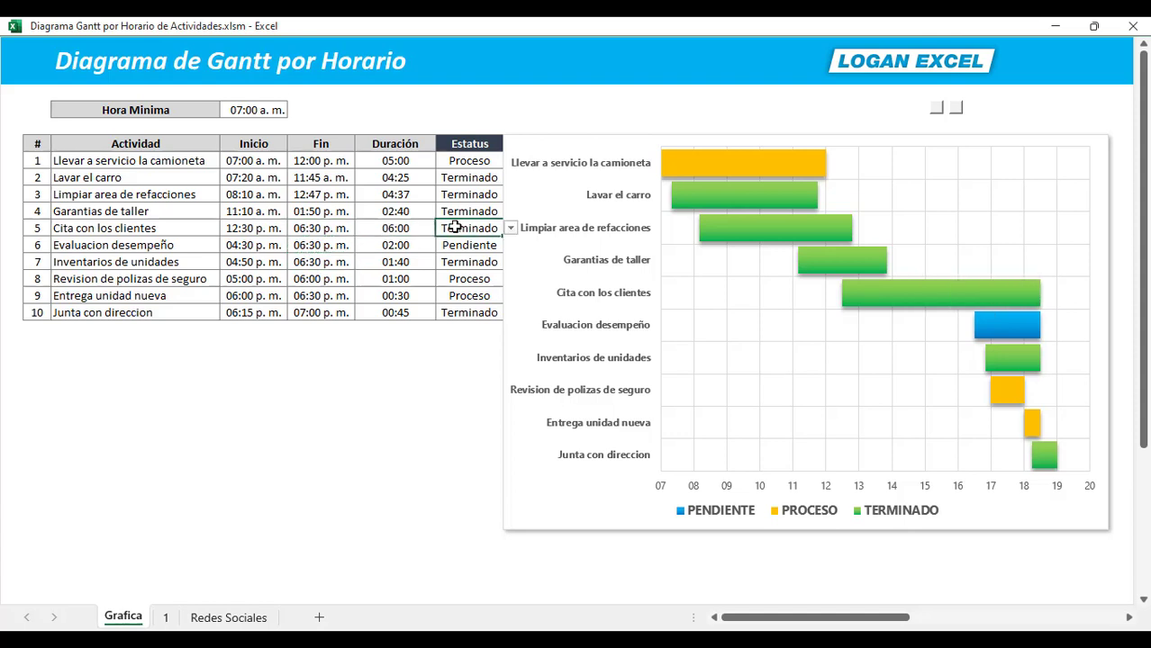
{"action": "left_click", "coordinate": [510, 228]}
{"action": "left_click", "coordinate": [459, 262]}
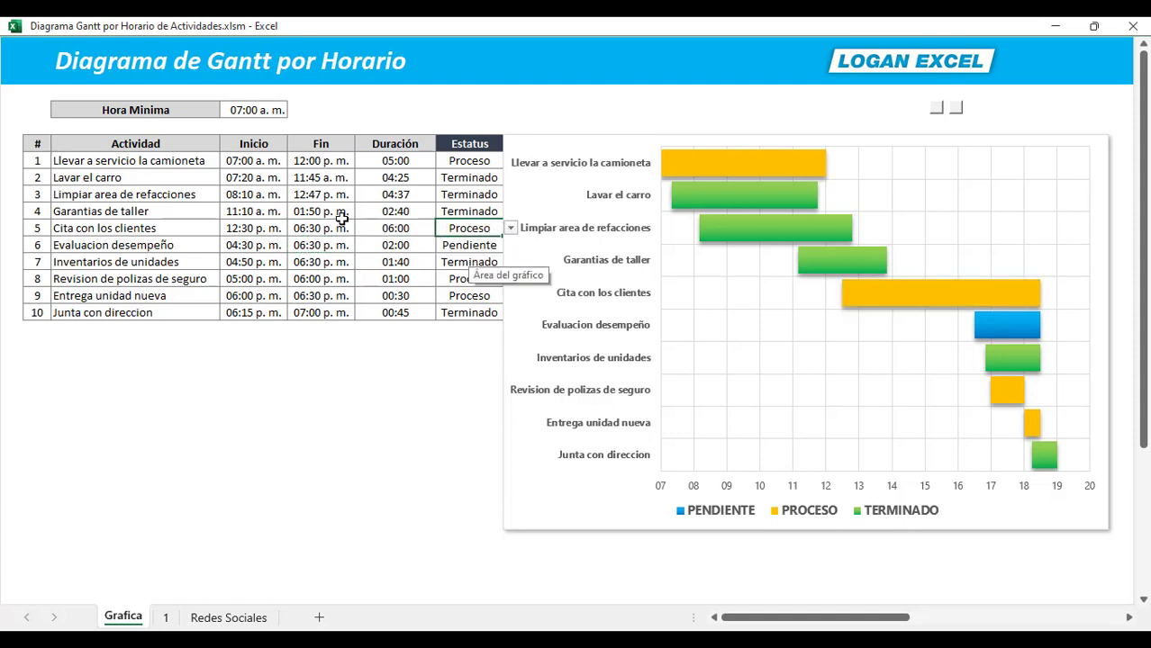
{"action": "left_click", "coordinate": [424, 195]}
{"action": "left_click", "coordinate": [332, 278]}
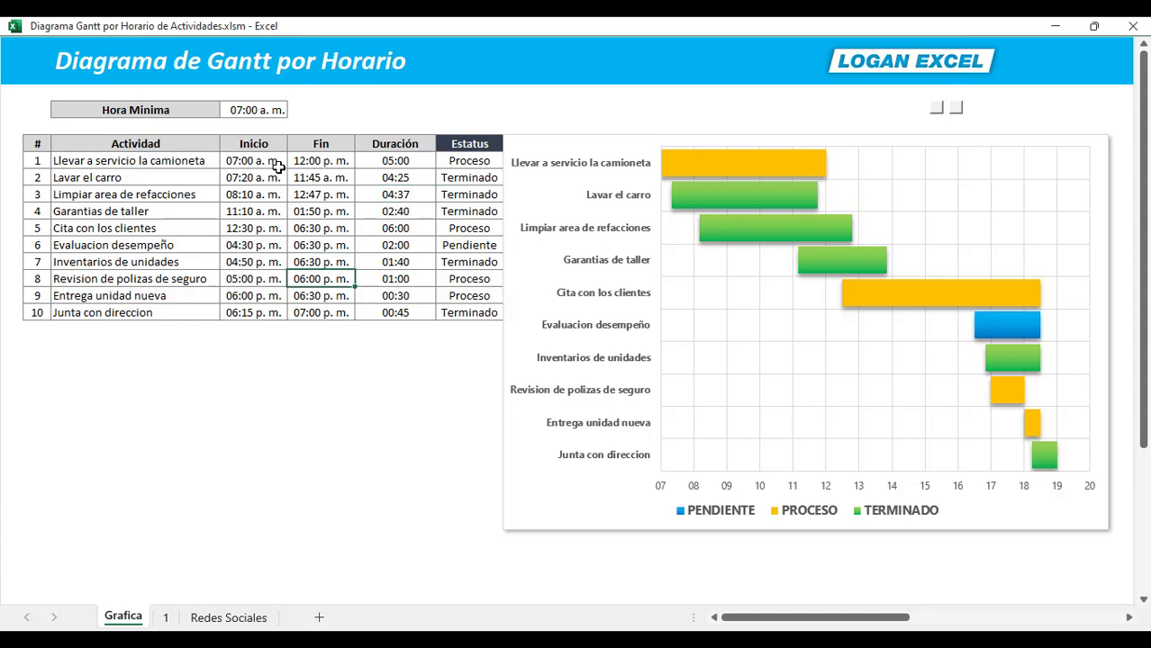
Enter 11:10 as the first activity's end time.
{"action": "left_click", "coordinate": [317, 162]}
{"action": "type", "text": "11:10"}
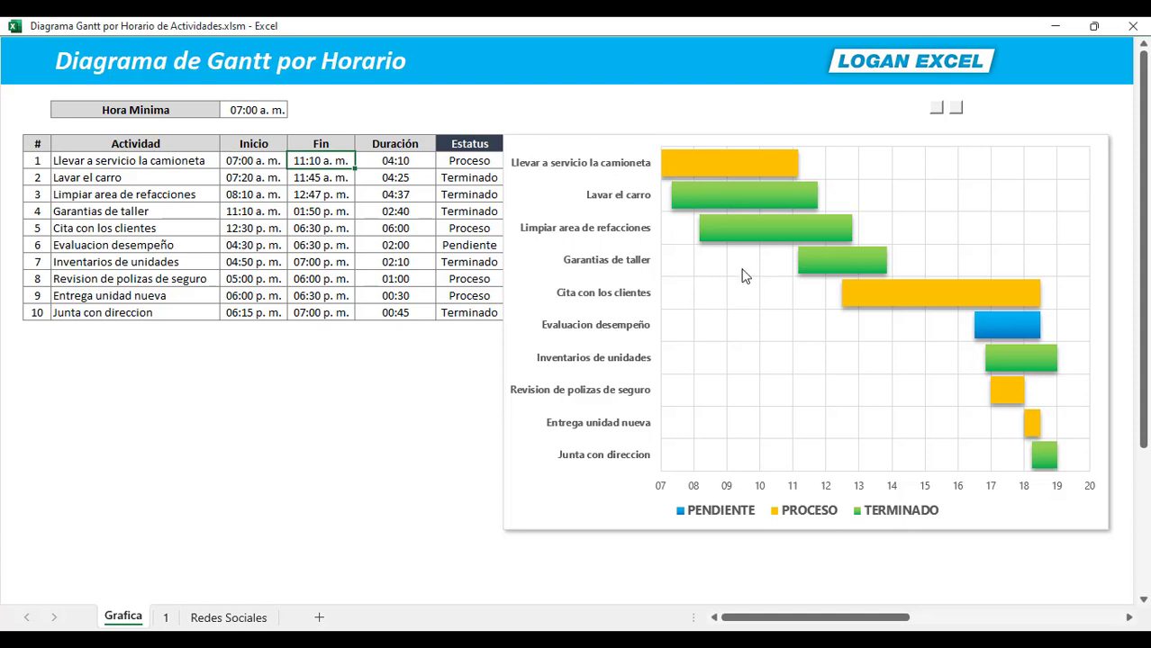
{"action": "left_click", "coordinate": [390, 192]}
{"action": "left_click_drag", "start_coordinate": [396, 165], "coordinate": [399, 295]}
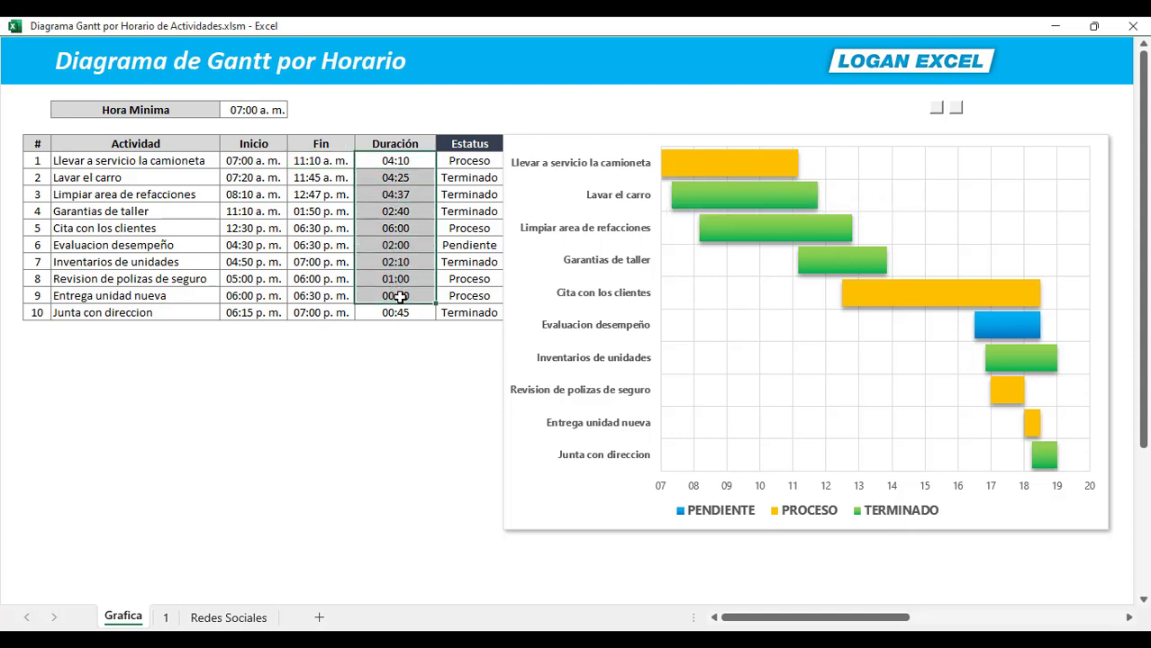
{"action": "left_click", "coordinate": [398, 199]}
Check the start times and bring up the first activity's status choices.
{"action": "left_click", "coordinate": [446, 164]}
{"action": "left_click", "coordinate": [330, 209]}
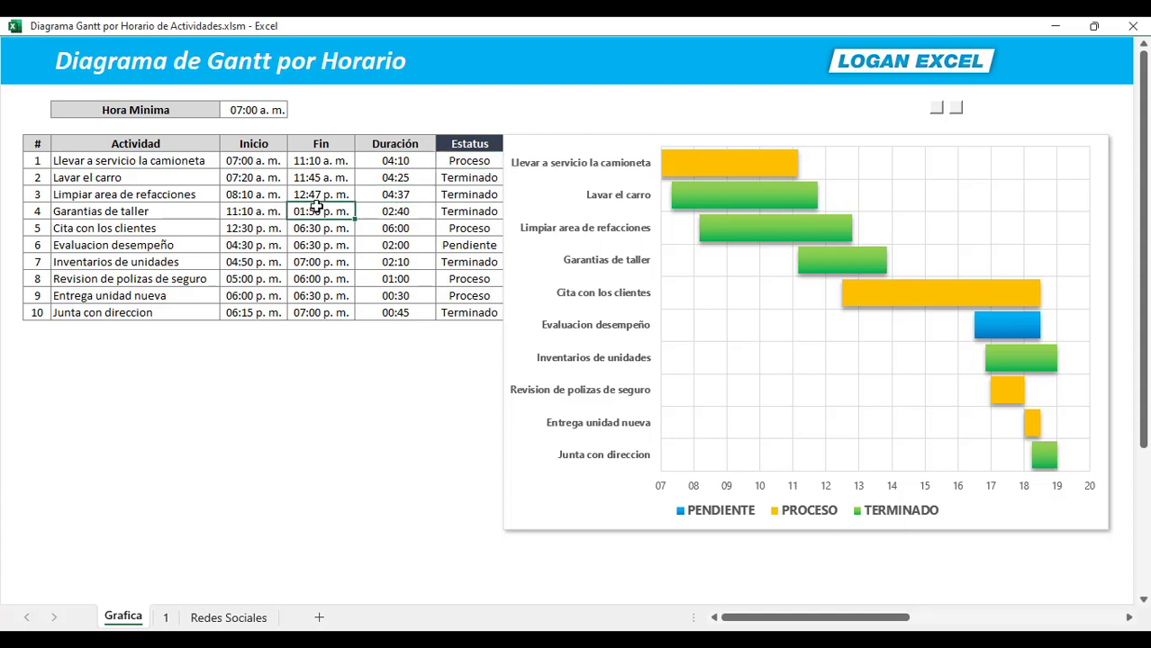
{"action": "left_click", "coordinate": [248, 189]}
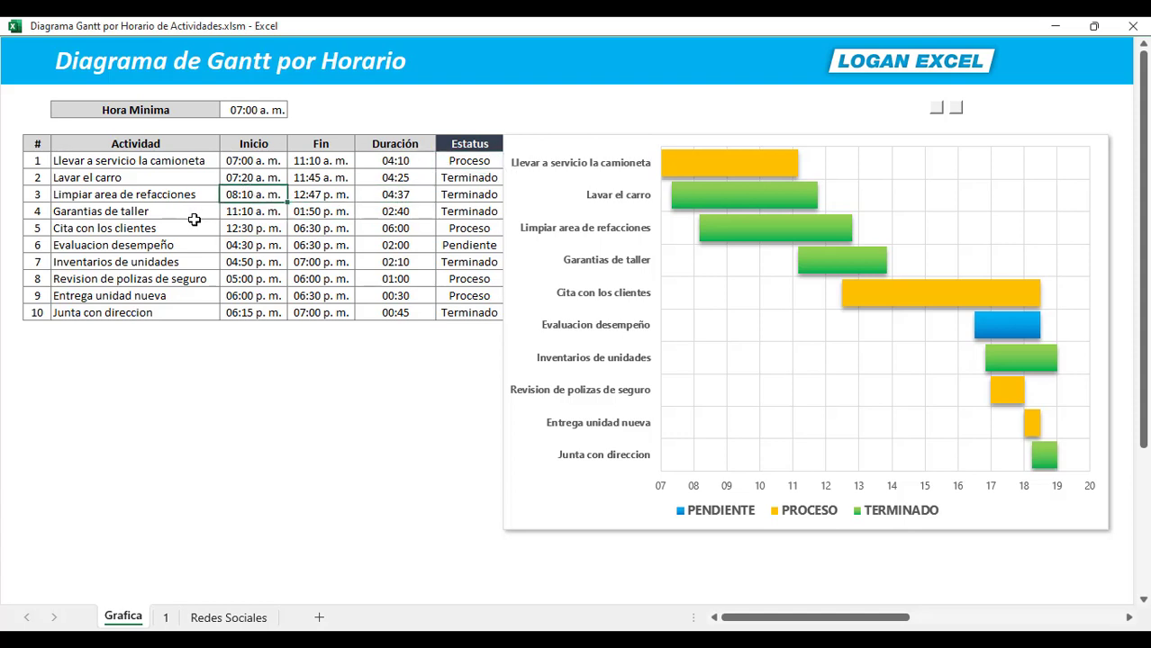
{"action": "left_click", "coordinate": [401, 195]}
{"action": "left_click", "coordinate": [445, 164]}
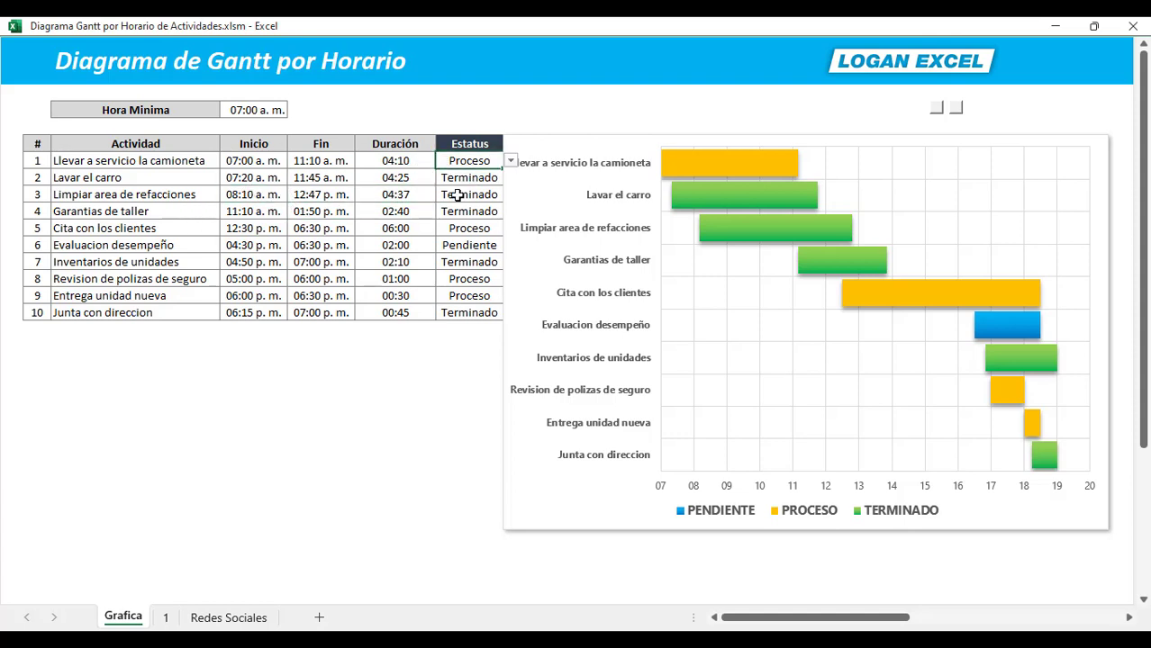
{"action": "left_click", "coordinate": [511, 161]}
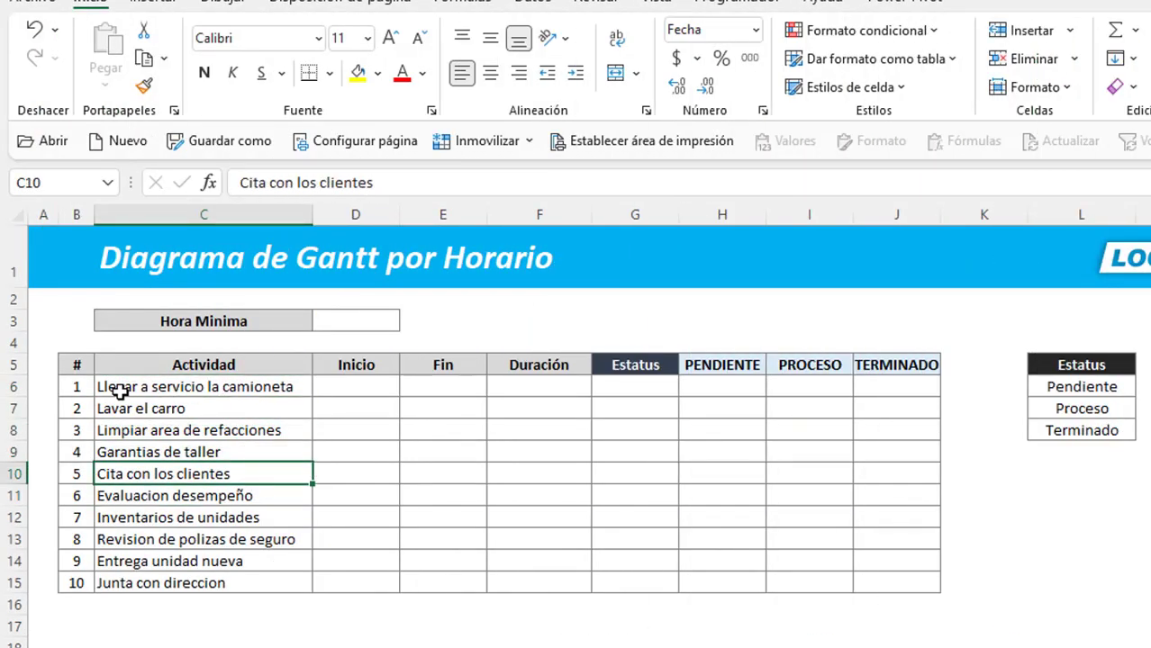
Inspect the blank template's activity, Inicio, Fin and Duración columns.
{"action": "left_click_drag", "start_coordinate": [82, 387], "coordinate": [187, 584]}
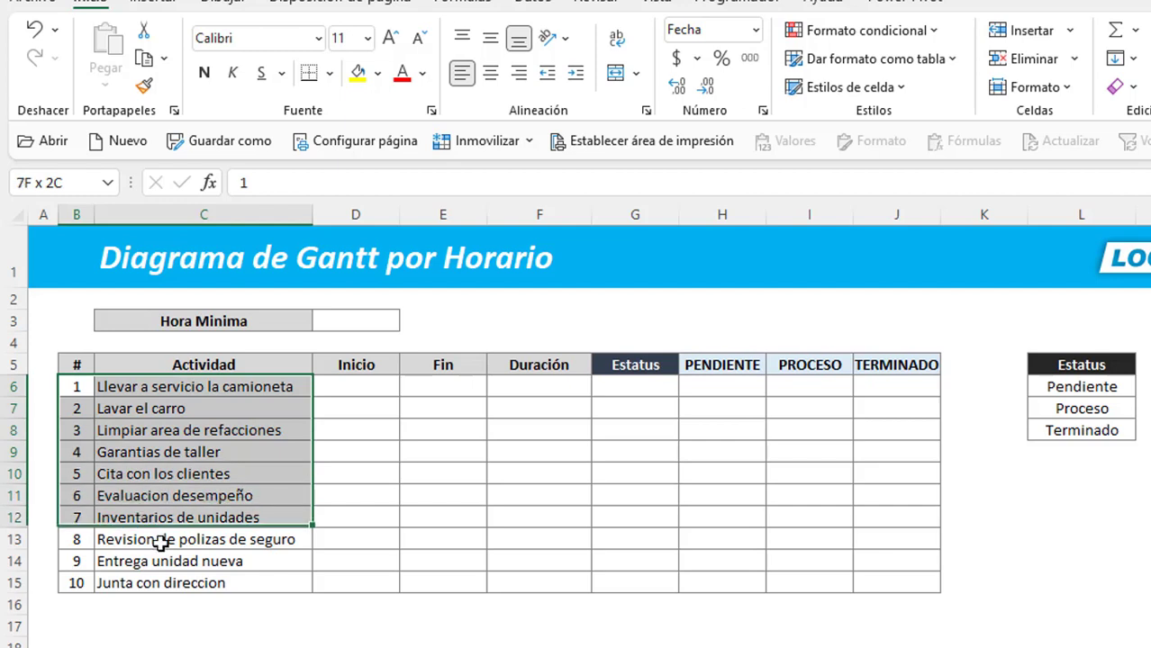
{"action": "left_click", "coordinate": [342, 476]}
{"action": "left_click", "coordinate": [358, 366]}
{"action": "left_click", "coordinate": [367, 412]}
{"action": "left_click", "coordinate": [369, 383]}
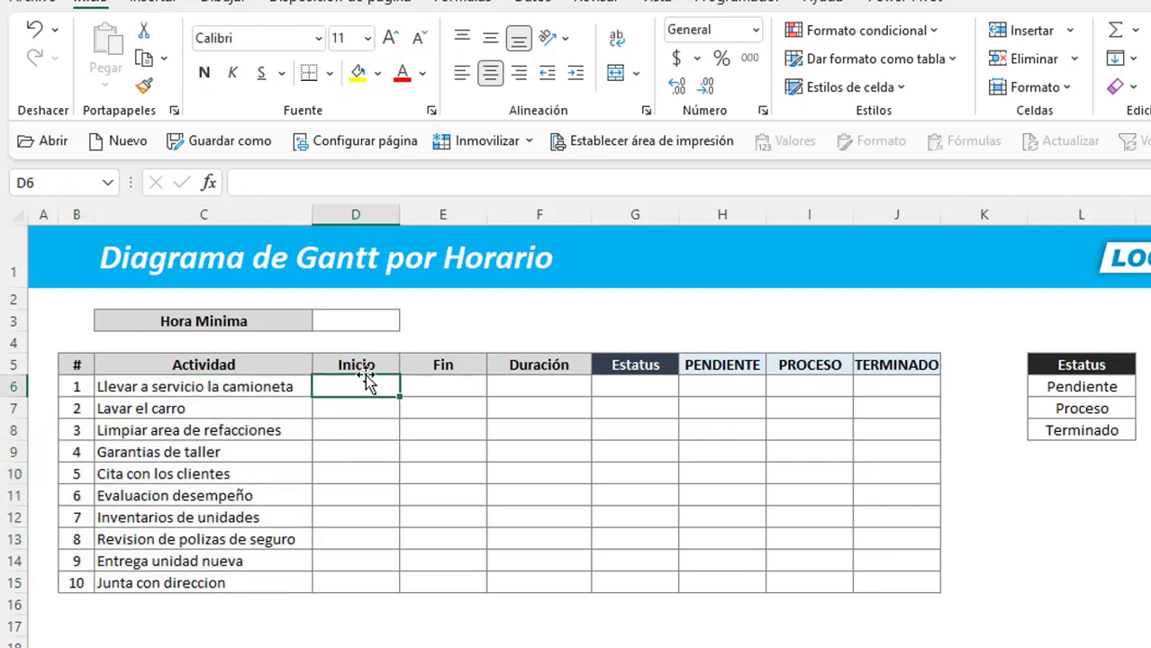
{"action": "left_click", "coordinate": [385, 479]}
{"action": "left_click_drag", "start_coordinate": [380, 386], "coordinate": [386, 563]}
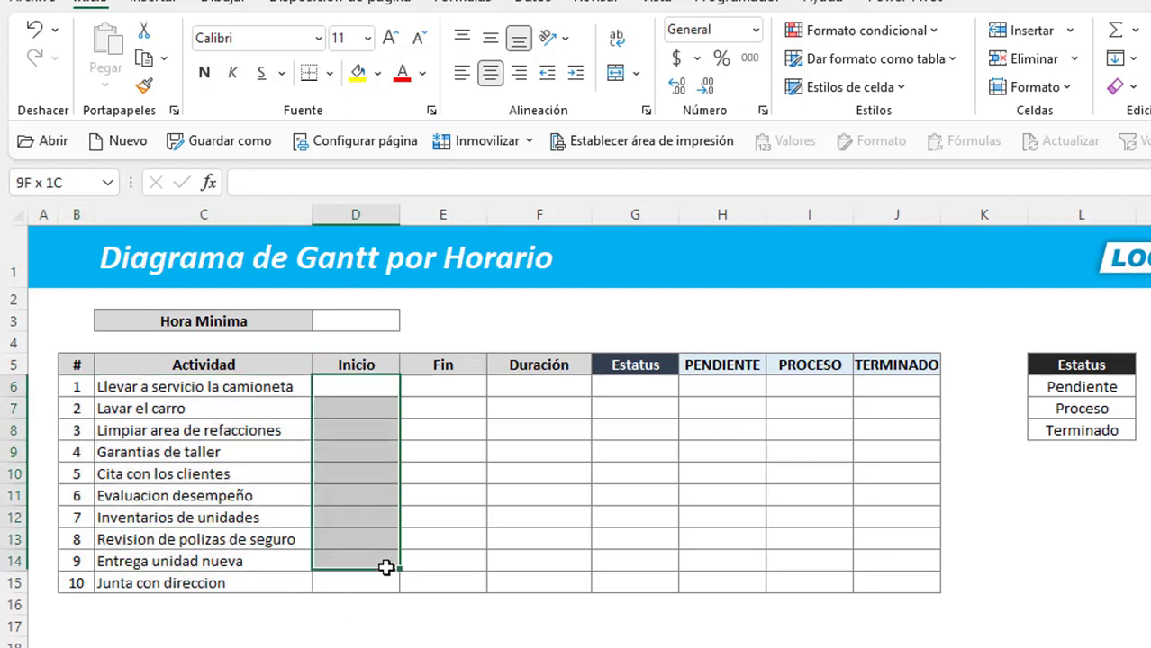
{"action": "left_click", "coordinate": [457, 386]}
{"action": "left_click_drag", "start_coordinate": [456, 387], "coordinate": [476, 539]}
{"action": "left_click", "coordinate": [543, 387]}
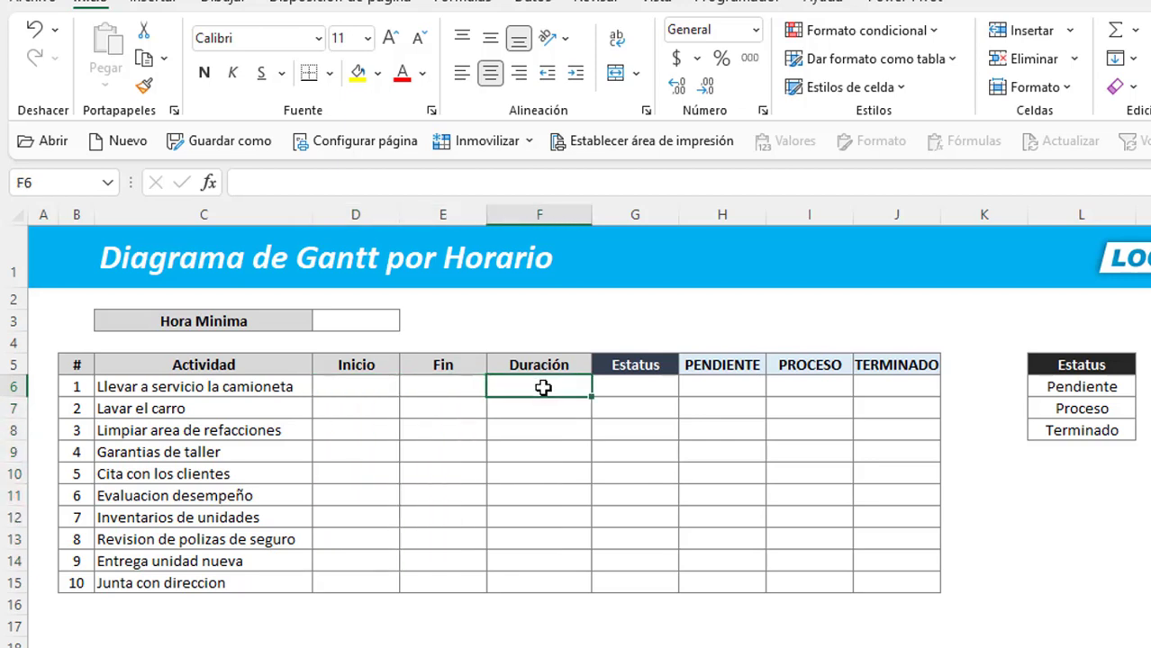
{"action": "left_click", "coordinate": [531, 452]}
{"action": "left_click", "coordinate": [520, 385]}
{"action": "left_click", "coordinate": [526, 475]}
Inspect the Estatus column and the PENDIENTE, PROCESO and TERMINADO helper columns.
{"action": "left_click", "coordinate": [555, 393]}
{"action": "left_click_drag", "start_coordinate": [635, 365], "coordinate": [633, 567]}
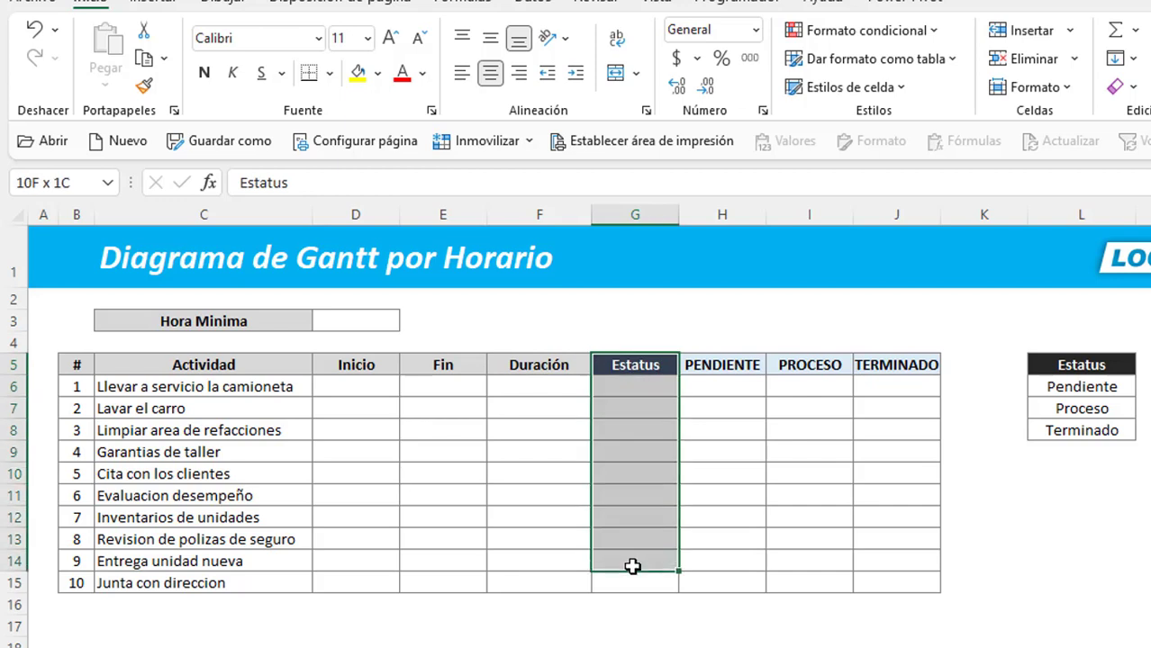
{"action": "left_click_drag", "start_coordinate": [722, 365], "coordinate": [908, 588]}
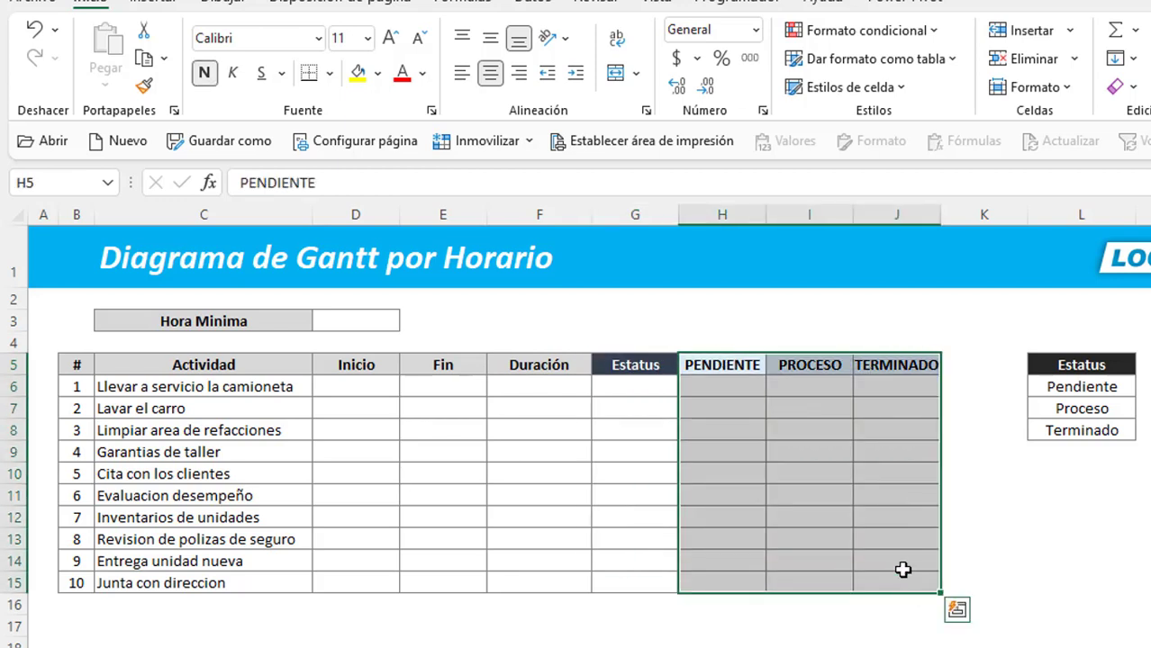
{"action": "left_click", "coordinate": [643, 472]}
{"action": "left_click", "coordinate": [736, 403]}
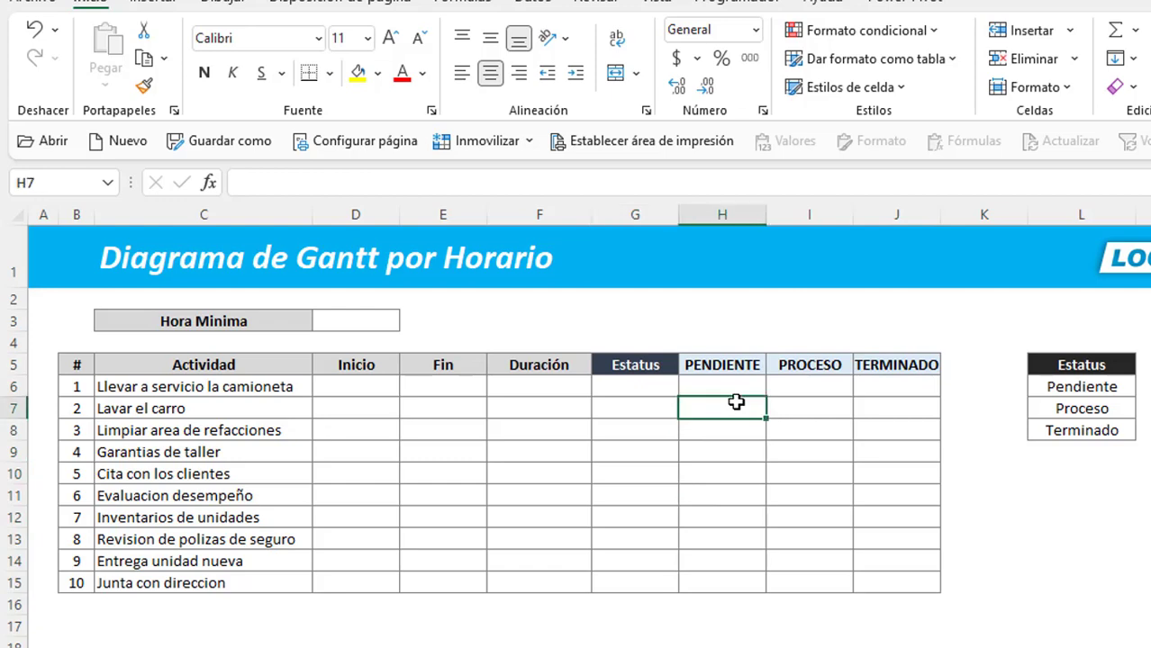
Enter 07:00 as the start time of Llevar a servicio la camioneta in D6.
{"action": "key", "text": "Left"}
{"action": "key", "text": "Left"}
{"action": "key", "text": "Left"}
{"action": "key", "text": "Up"}
{"action": "key", "text": "Left"}
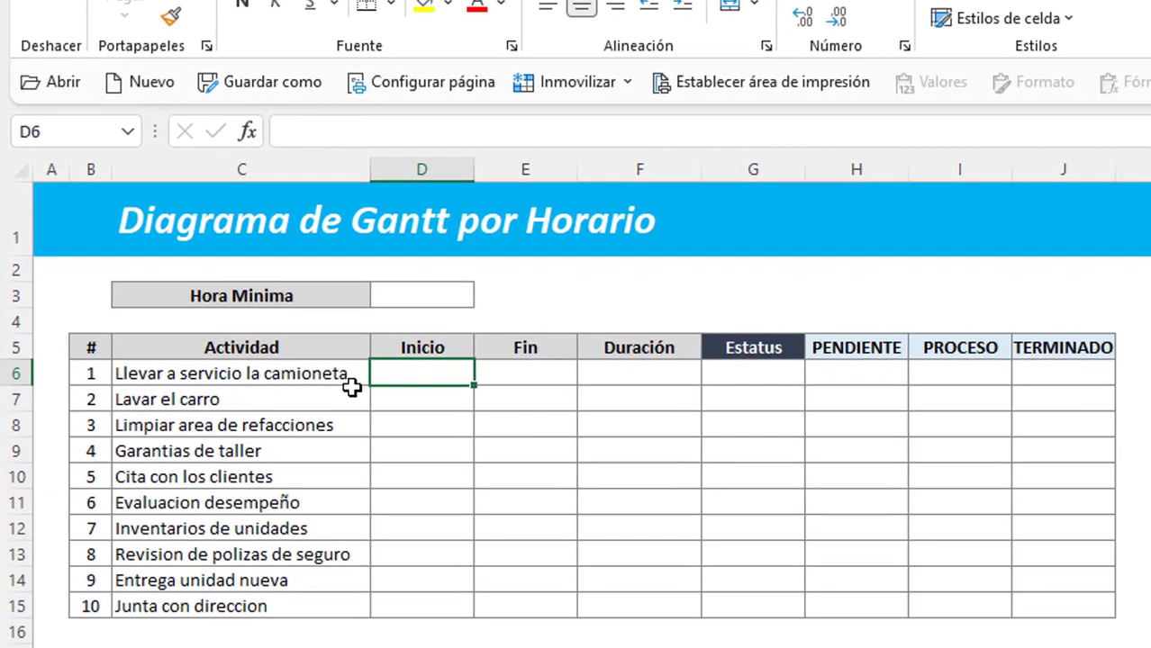
{"action": "key", "text": "Down"}
{"action": "key", "text": "Left"}
{"action": "key", "text": "Up"}
{"action": "left_click", "coordinate": [389, 375]}
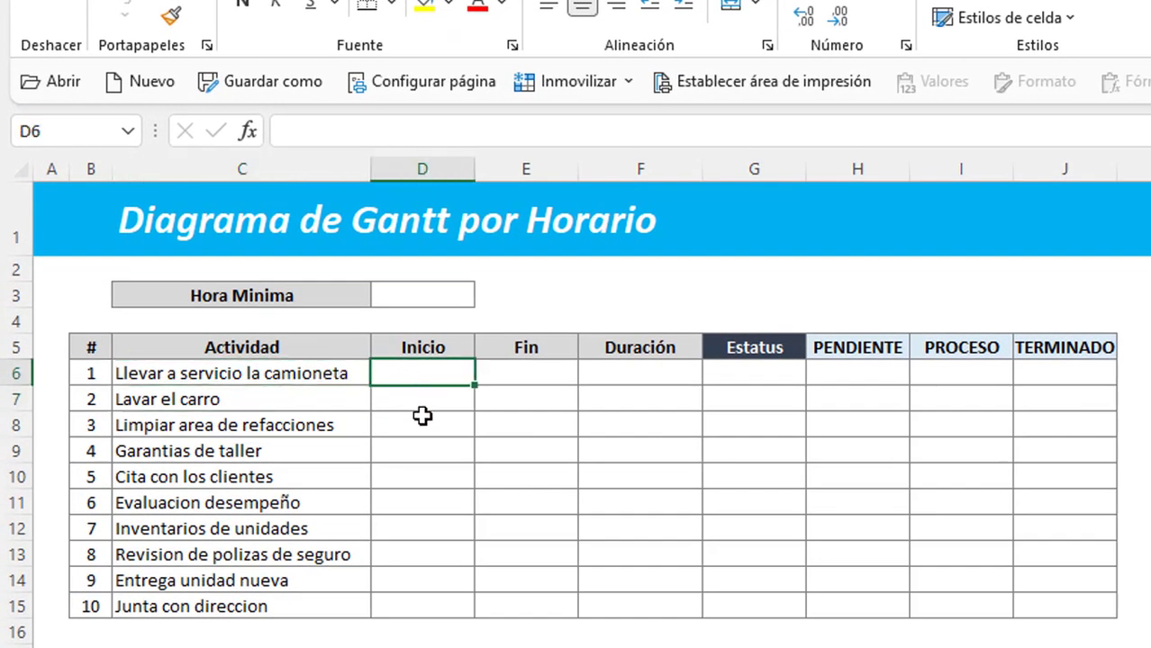
{"action": "left_click", "coordinate": [280, 408]}
{"action": "left_click", "coordinate": [296, 373]}
{"action": "left_click", "coordinate": [450, 366]}
{"action": "left_click", "coordinate": [298, 393]}
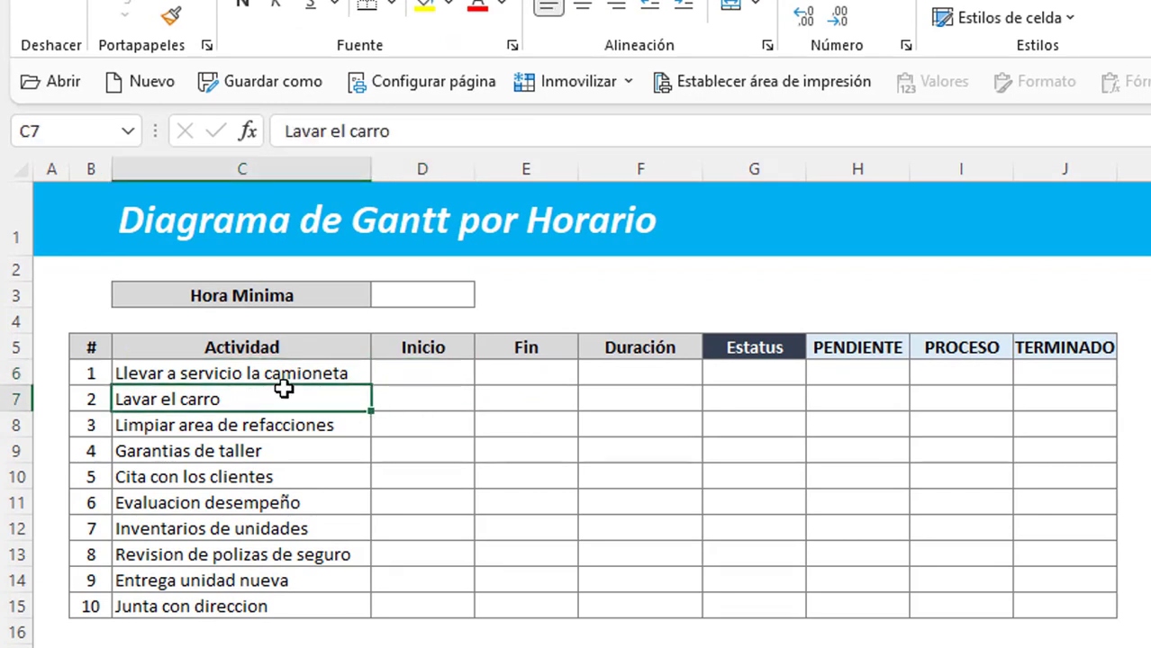
{"action": "left_click", "coordinate": [309, 369]}
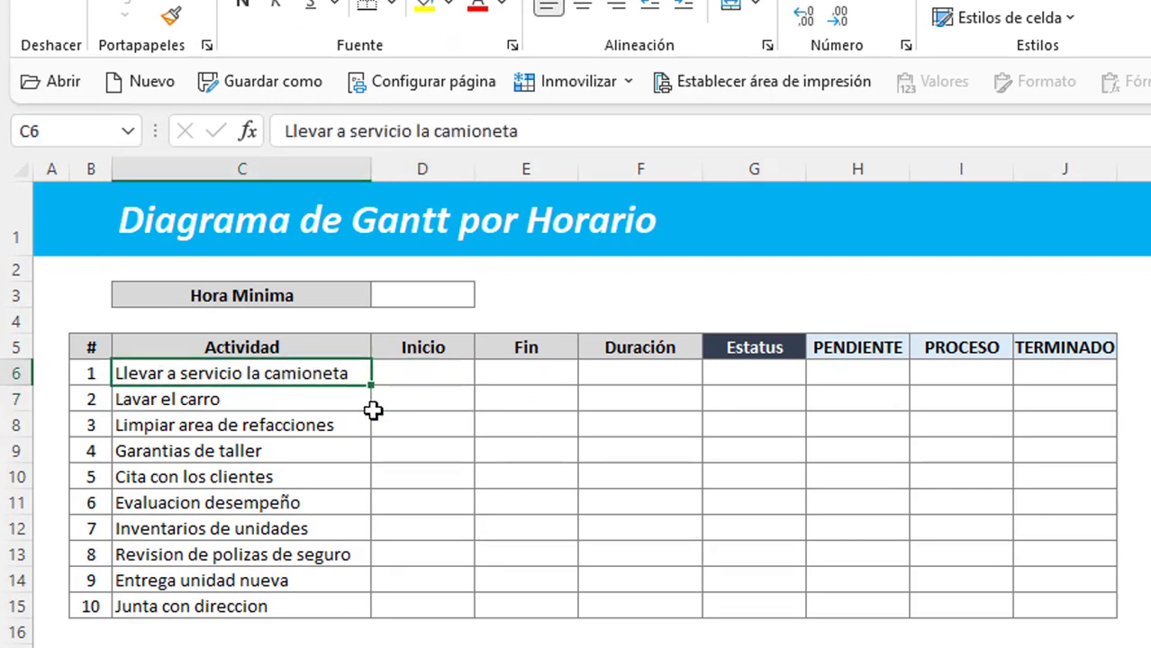
{"action": "left_click", "coordinate": [432, 382]}
{"action": "type", "text": "07:00"}
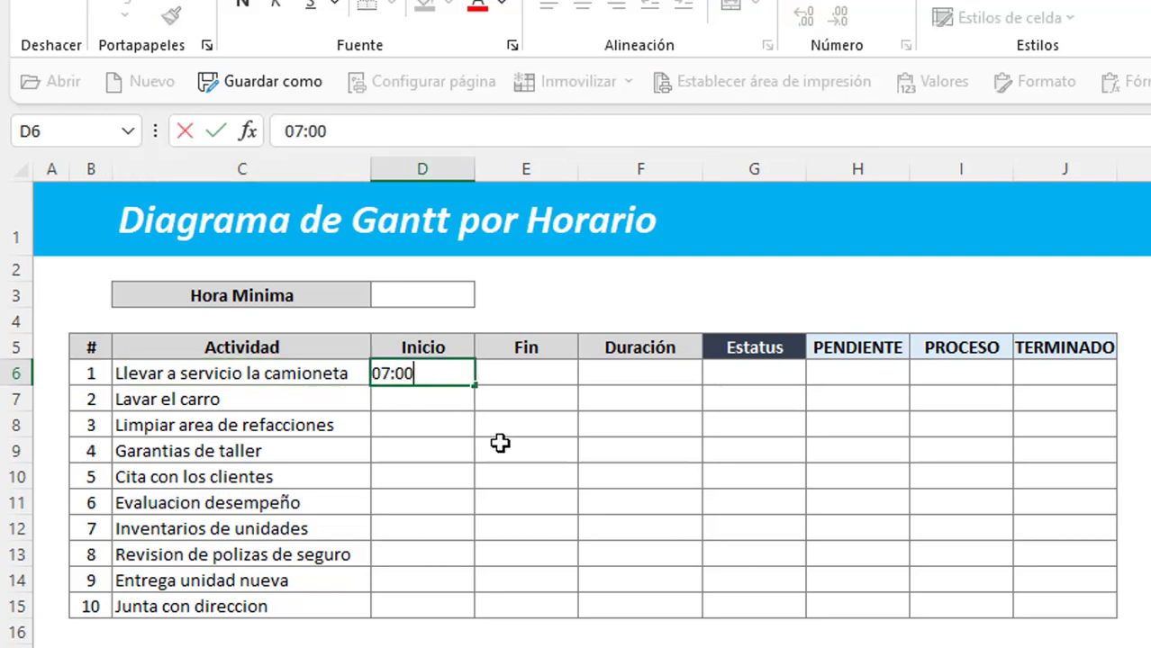
{"action": "key", "text": "Return"}
Enter 11:00 as its end time in E6.
{"action": "key", "text": "Up"}
{"action": "key", "text": "Down"}
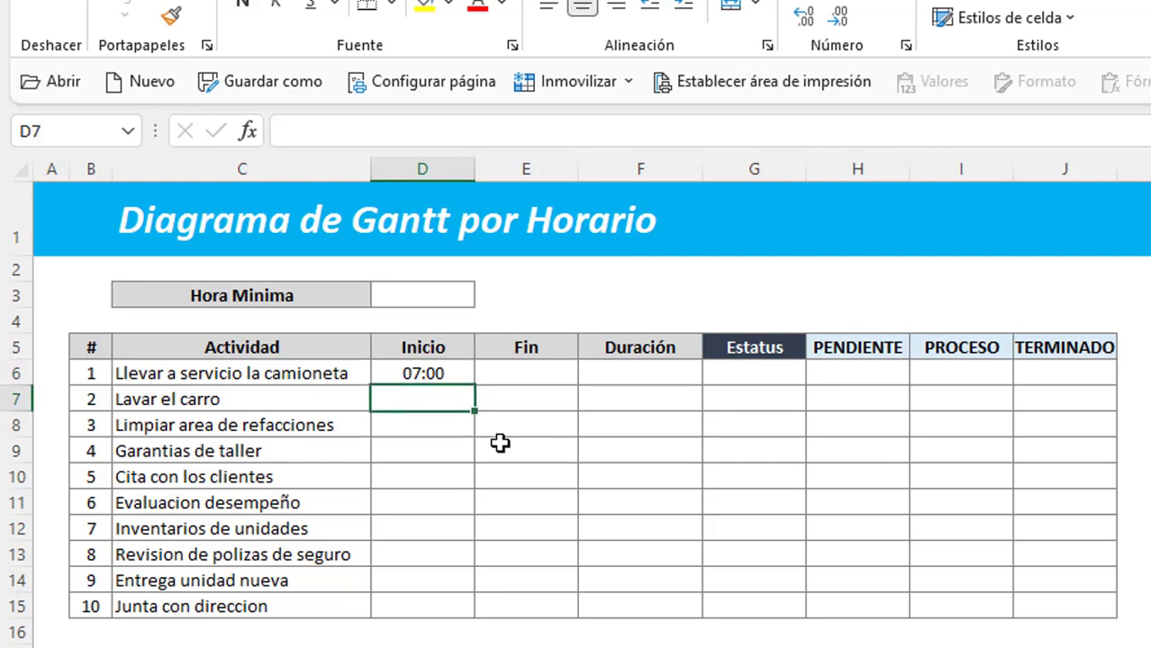
{"action": "key", "text": "Up"}
{"action": "key", "text": "Down"}
{"action": "key", "text": "Down"}
{"action": "key", "text": "Up"}
{"action": "key", "text": "Up"}
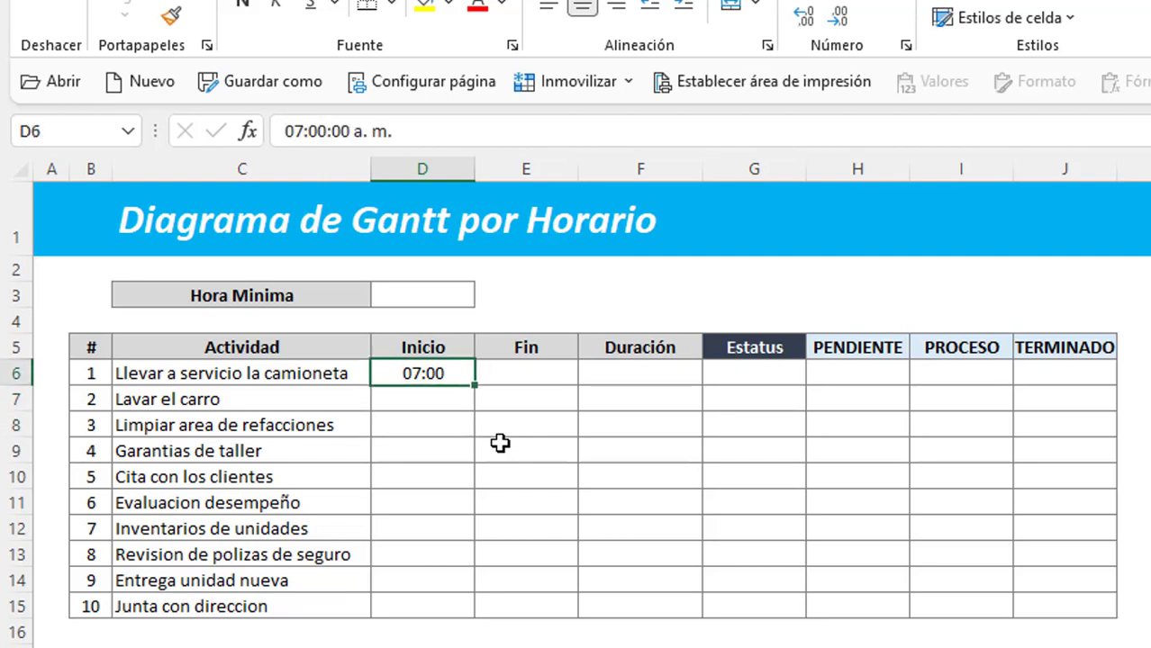
{"action": "key", "text": "Right"}
{"action": "key", "text": "Left"}
{"action": "key", "text": "Right"}
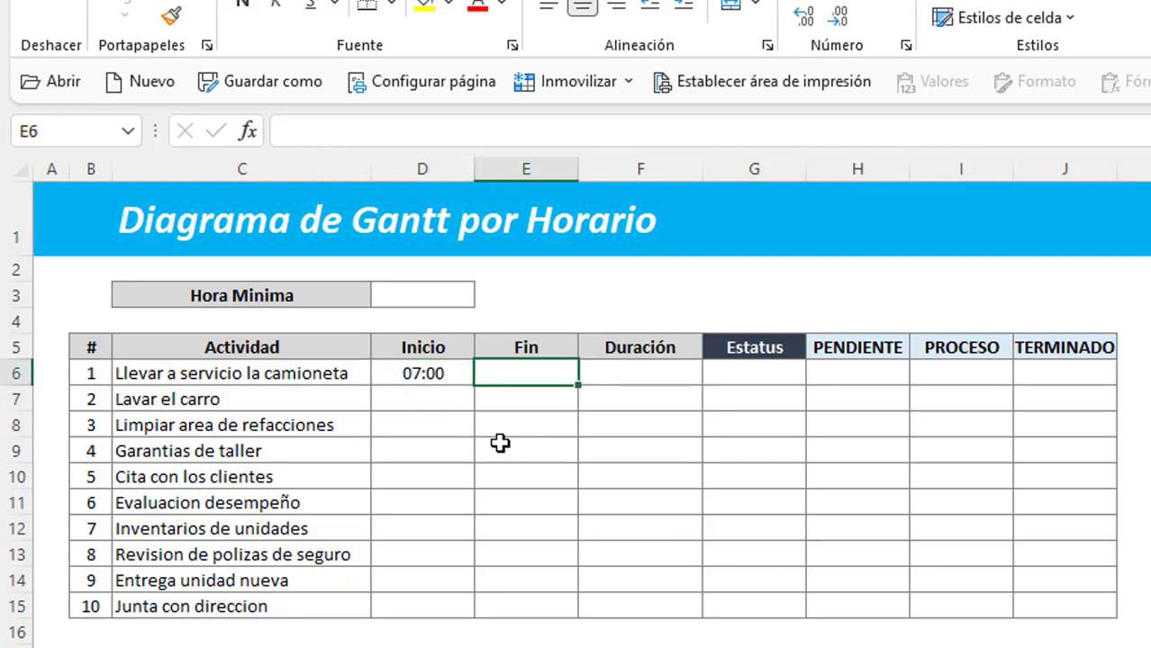
{"action": "type", "text": "11:00"}
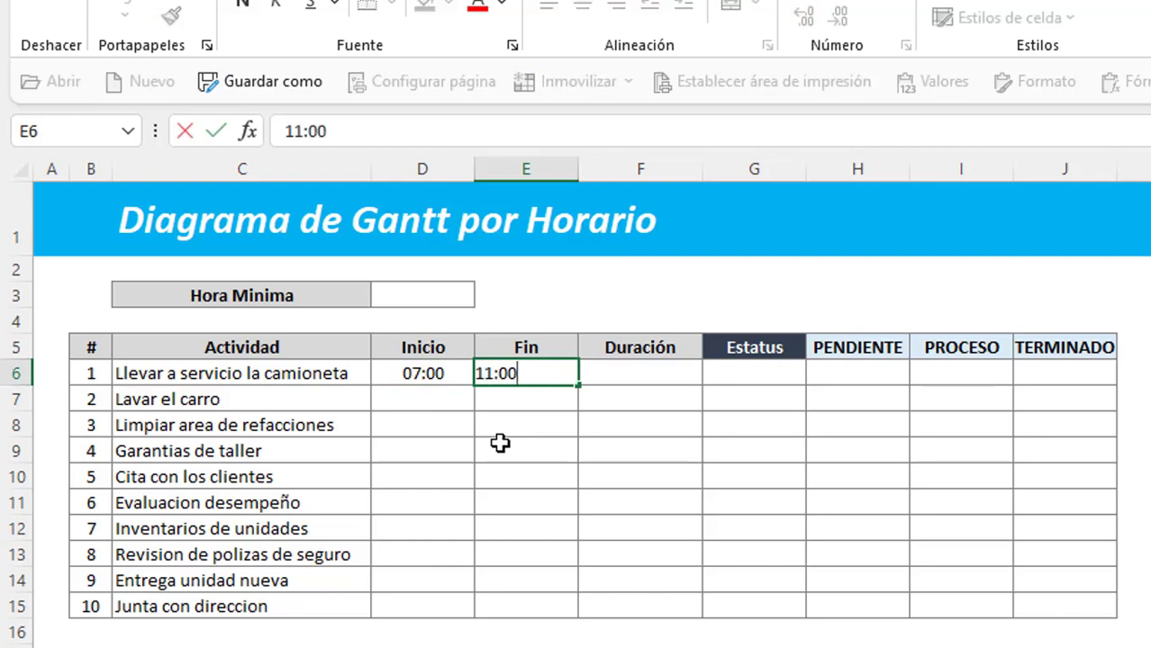
{"action": "key", "text": "Return"}
{"action": "key", "text": "Up"}
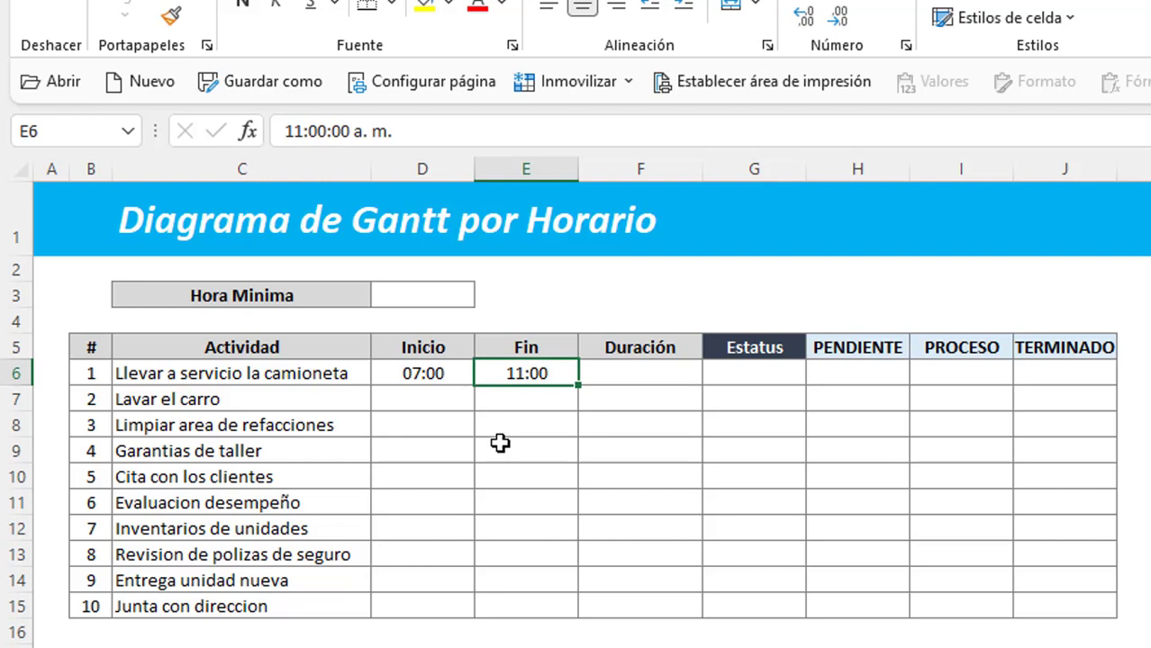
{"action": "key", "text": "Right"}
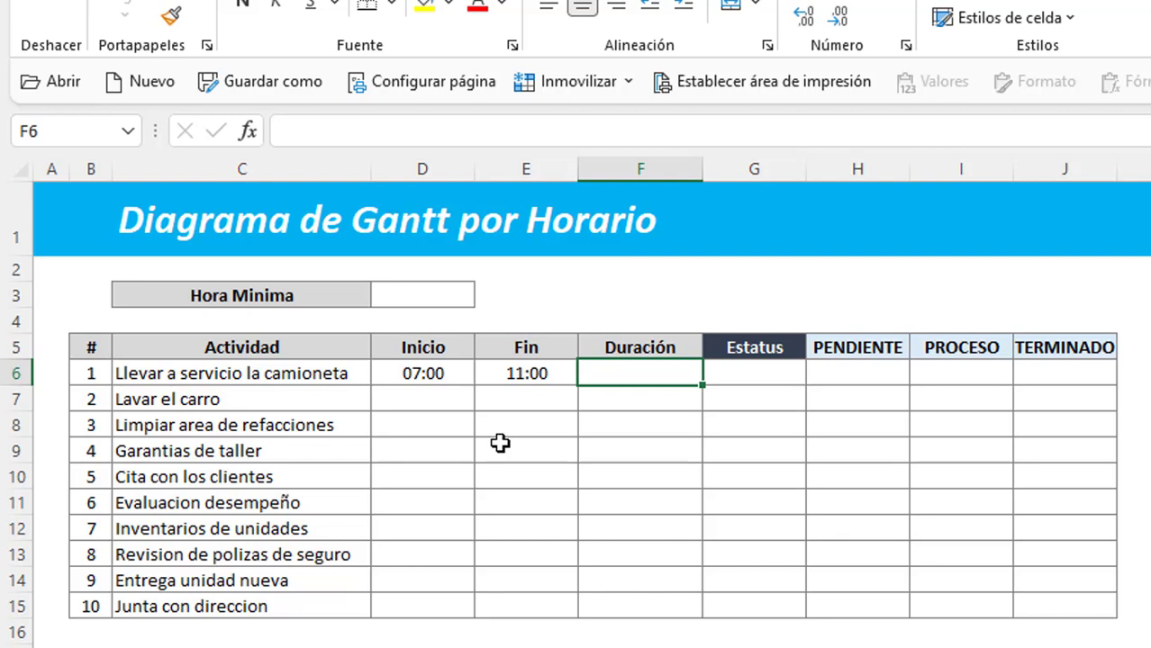
Enter =+E6-D6 in F6 so the first duration reads 04:00.
{"action": "type", "text": "+"}
{"action": "key", "text": "Left"}
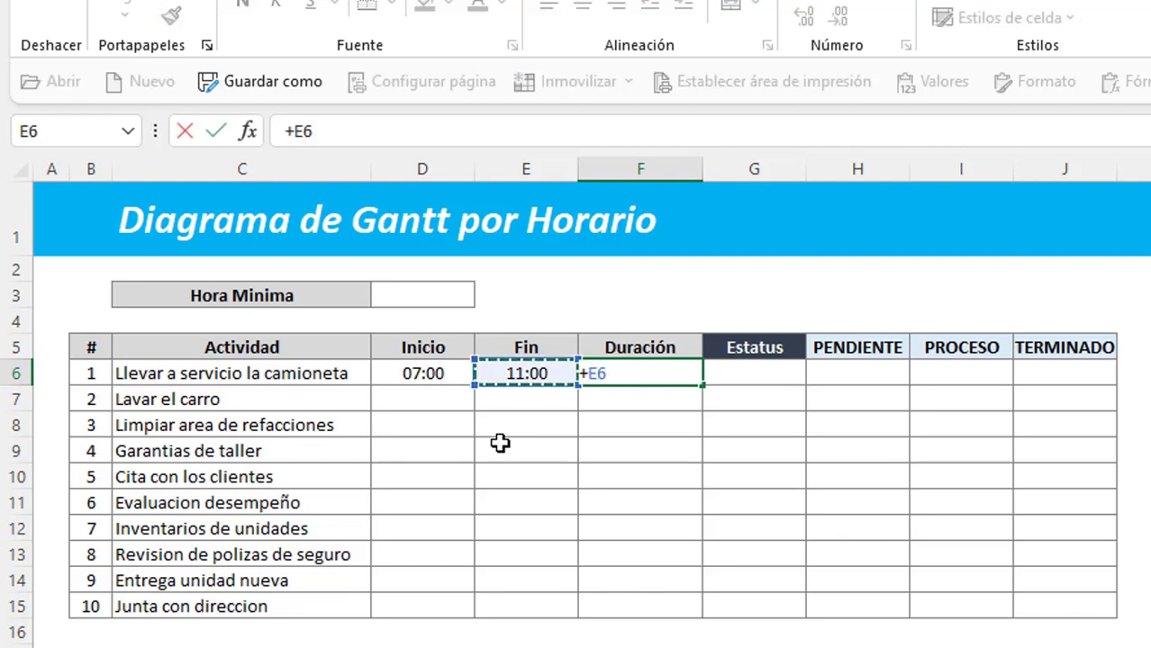
{"action": "type", "text": "-"}
{"action": "key", "text": "Left"}
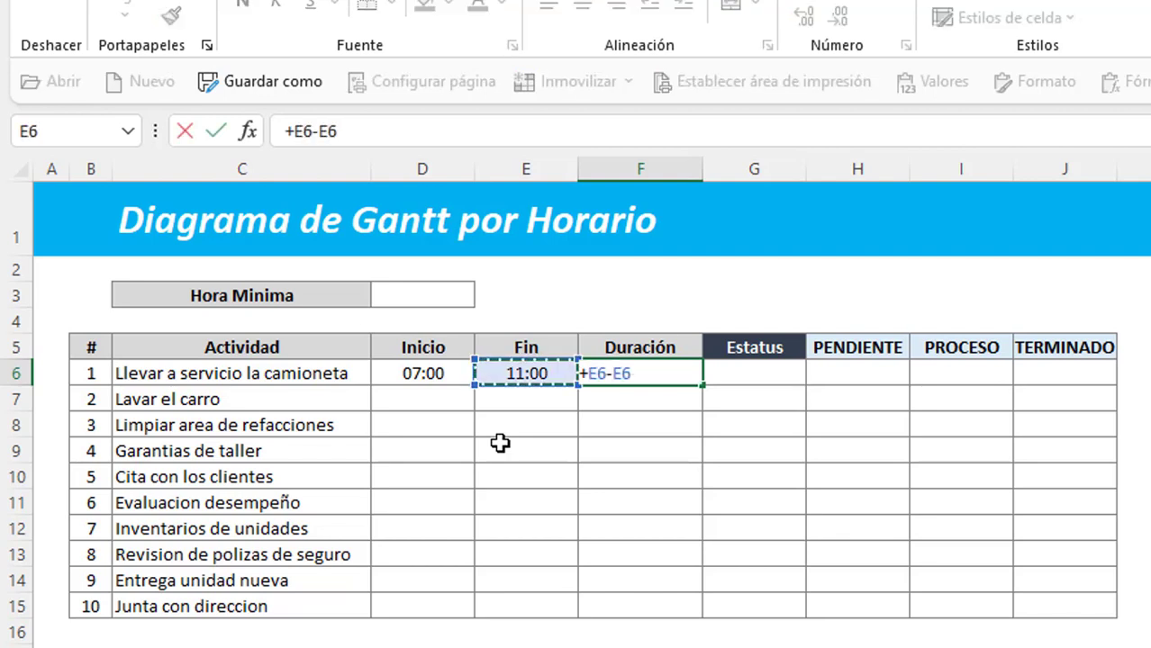
{"action": "key", "text": "Left"}
{"action": "key", "text": "Return"}
{"action": "key", "text": "Return"}
{"action": "key", "text": "Up"}
{"action": "key", "text": "Up"}
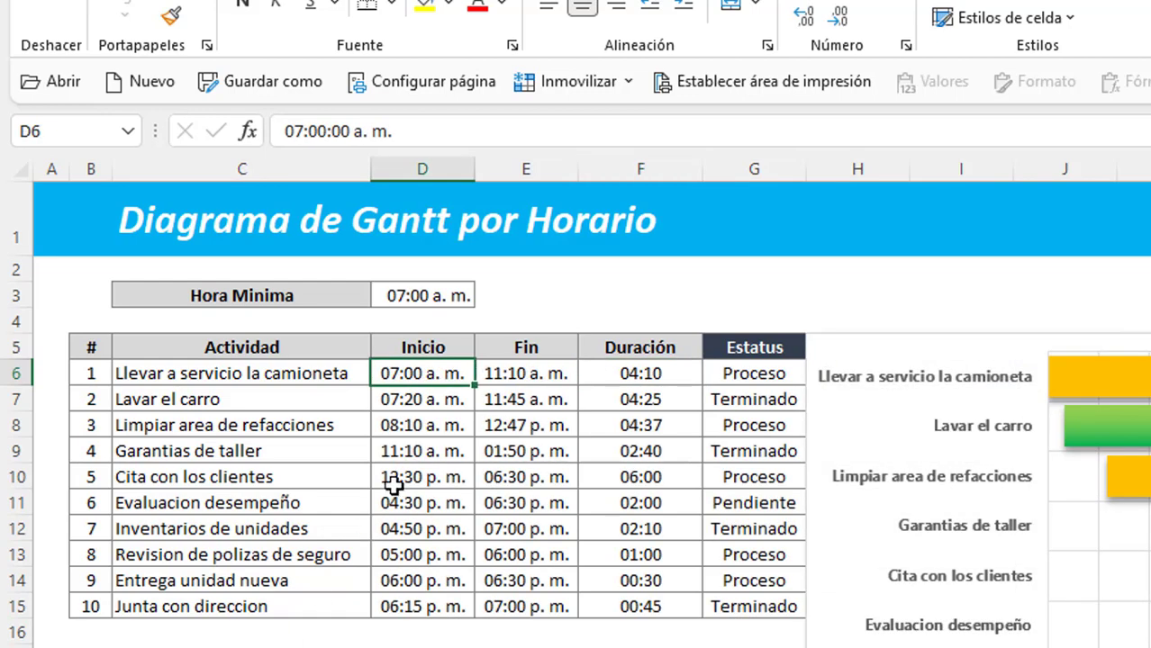
Select the first activity's start time cell D6.
{"action": "left_click", "coordinate": [391, 479]}
{"action": "left_click", "coordinate": [436, 372]}
{"action": "left_click", "coordinate": [447, 430]}
{"action": "left_click", "coordinate": [445, 375]}
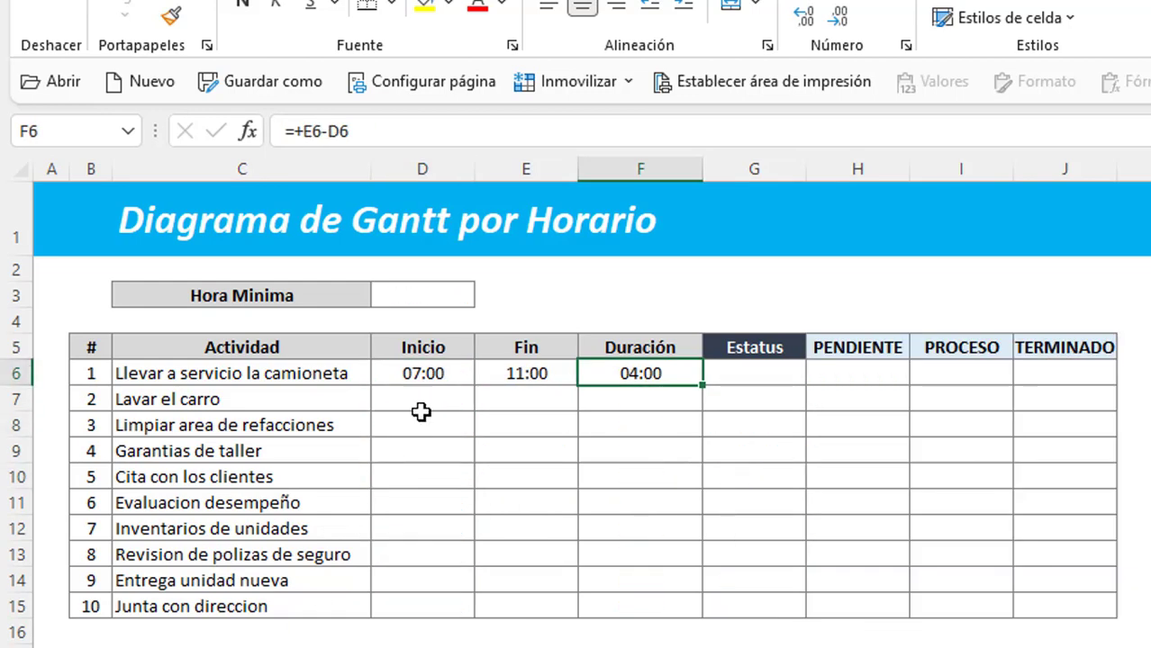
{"action": "left_click", "coordinate": [422, 410]}
{"action": "left_click", "coordinate": [435, 374]}
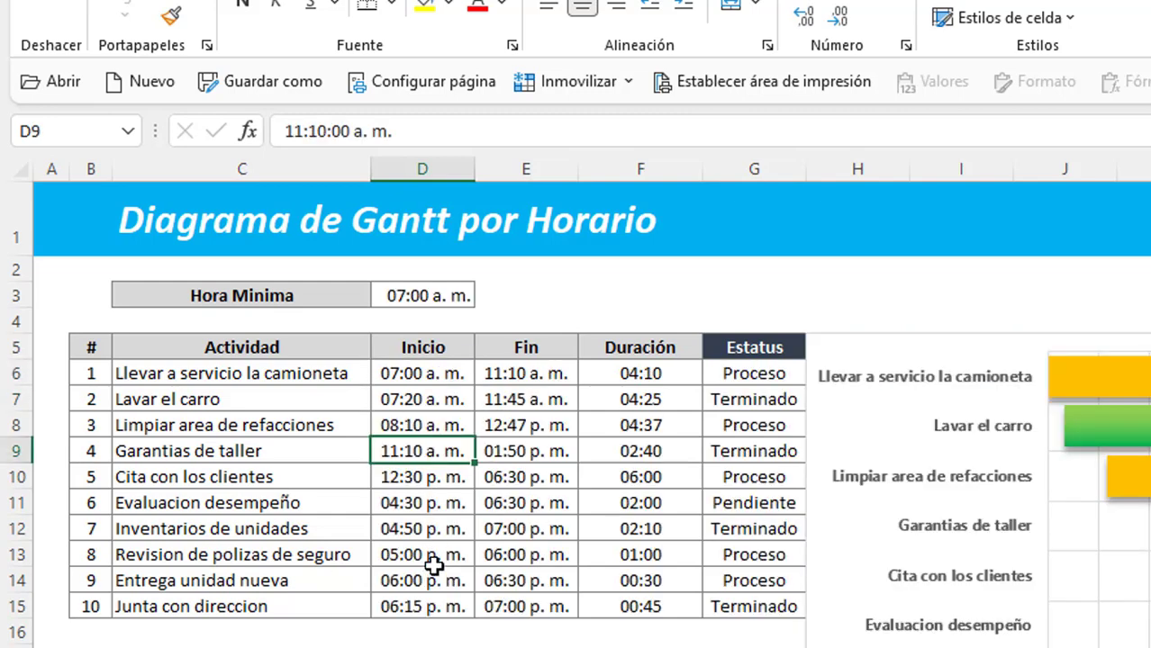
Give D6:F6 the custom hh:mm AM/PM format, showing 07:00 a. m. and 11:00 a. m.
{"action": "left_click", "coordinate": [432, 557]}
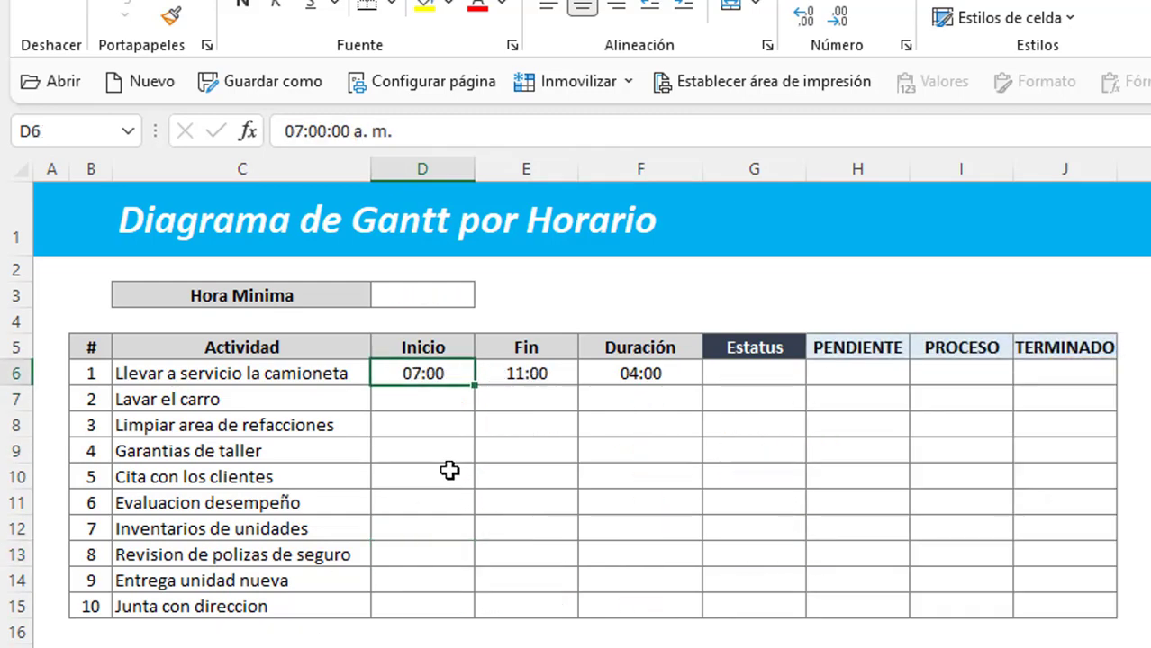
{"action": "left_click", "coordinate": [449, 470]}
{"action": "left_click_drag", "start_coordinate": [452, 372], "coordinate": [625, 377]}
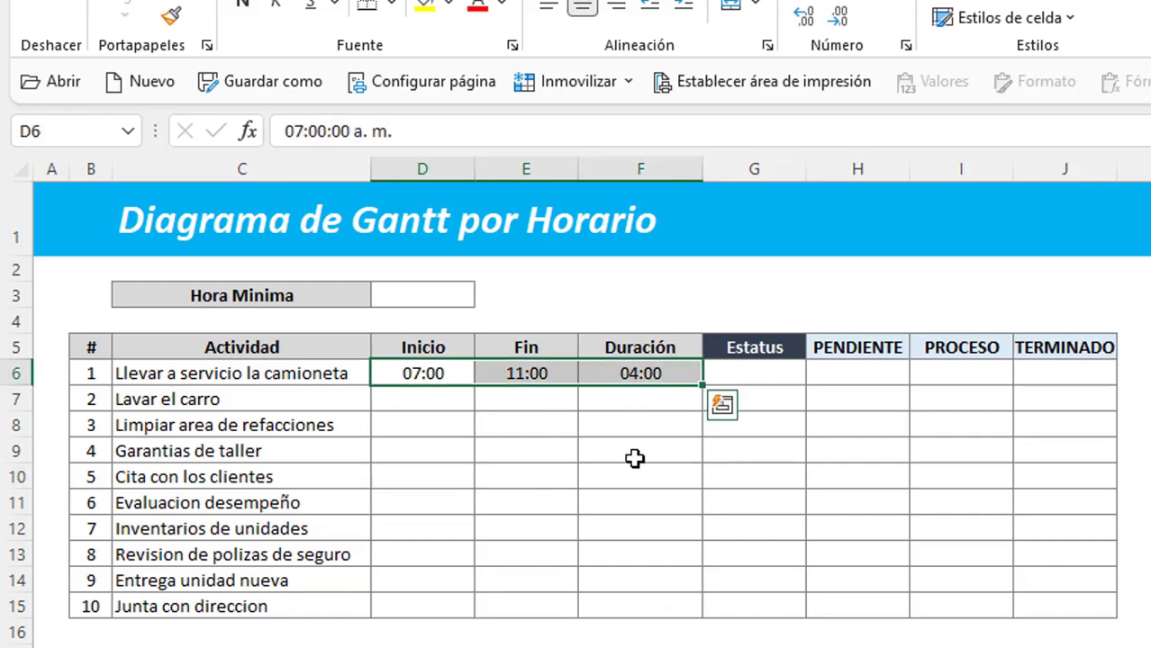
{"action": "key", "text": "ctrl+1"}
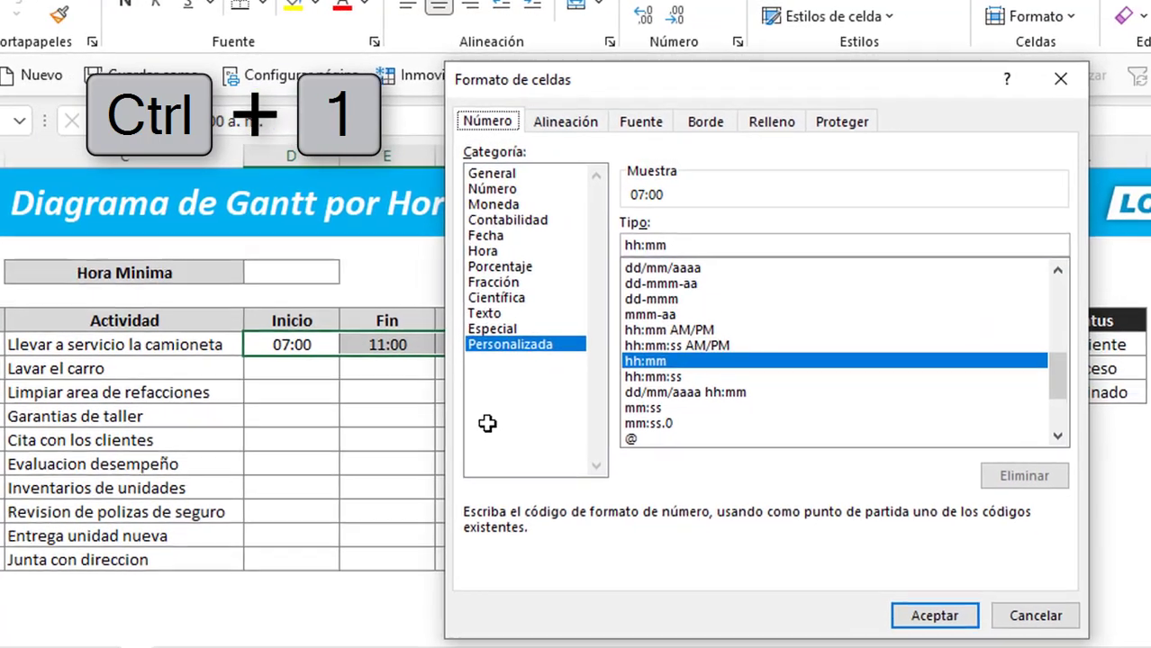
{"action": "left_click", "coordinate": [513, 265]}
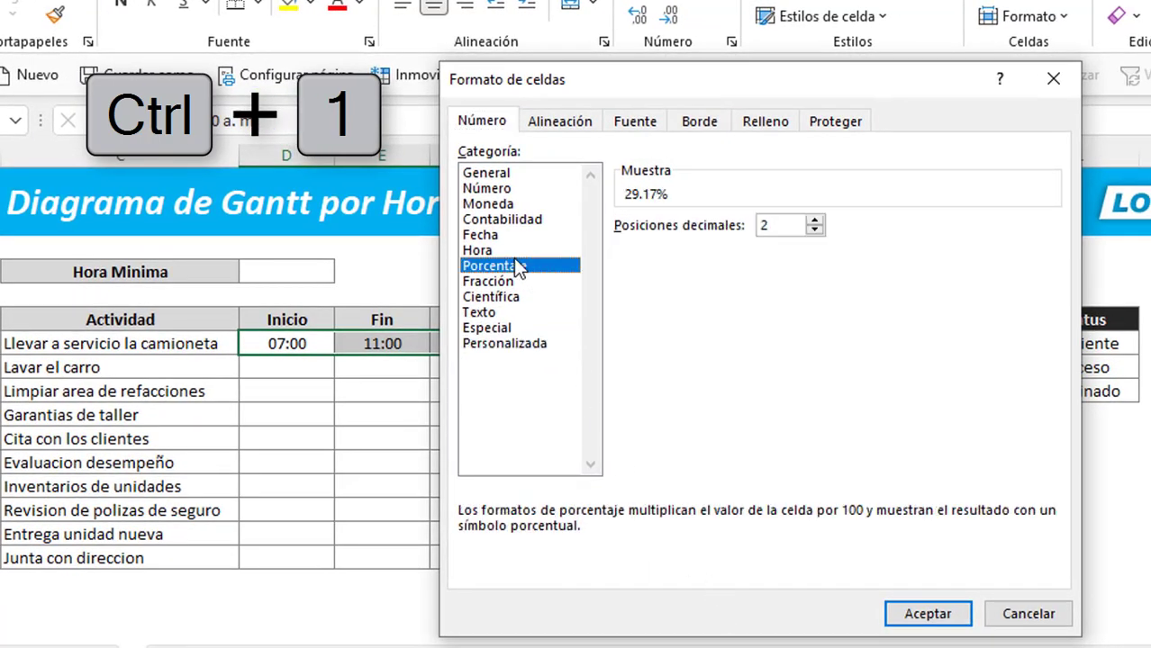
{"action": "left_click", "coordinate": [506, 346]}
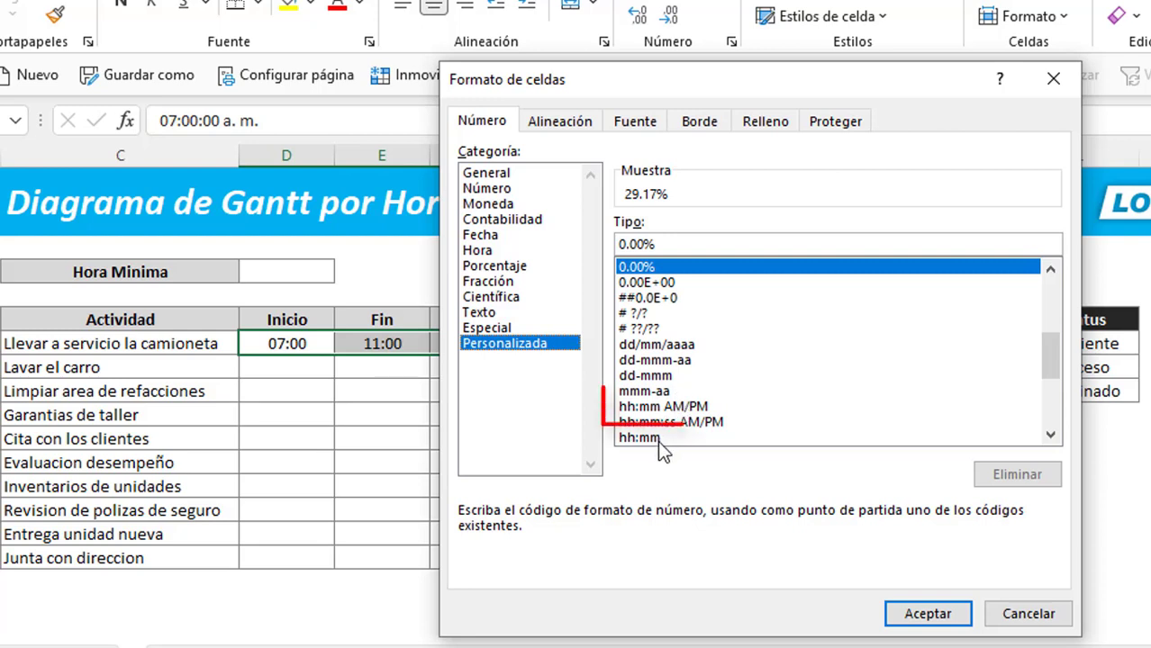
{"action": "left_click", "coordinate": [650, 410]}
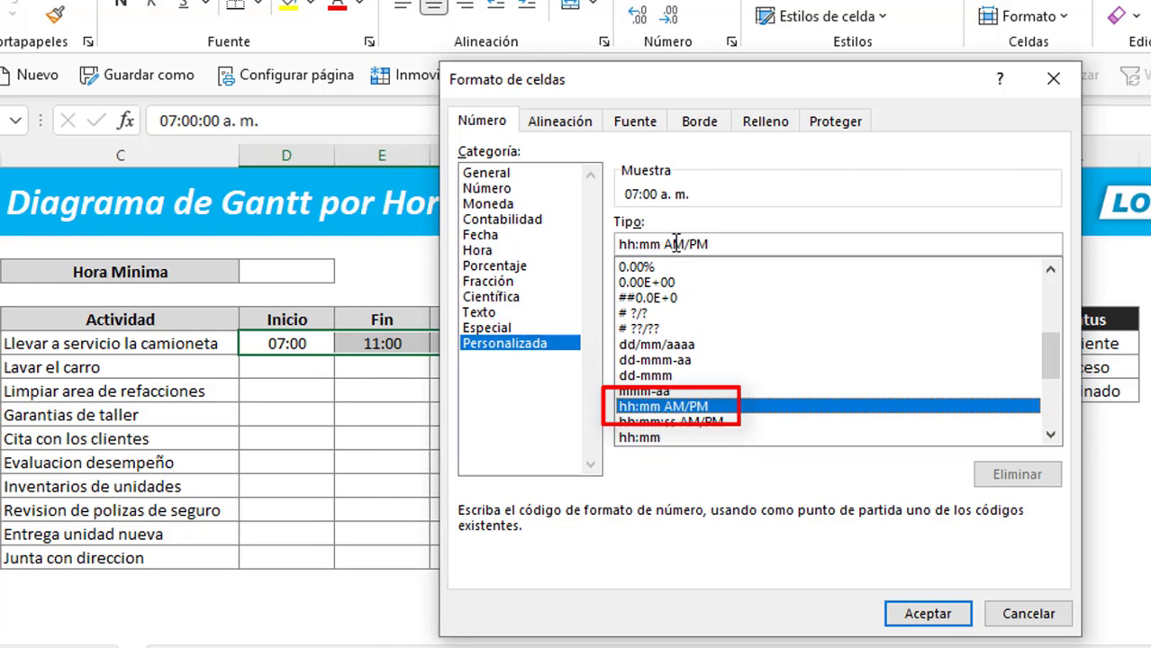
{"action": "left_click", "coordinate": [928, 614]}
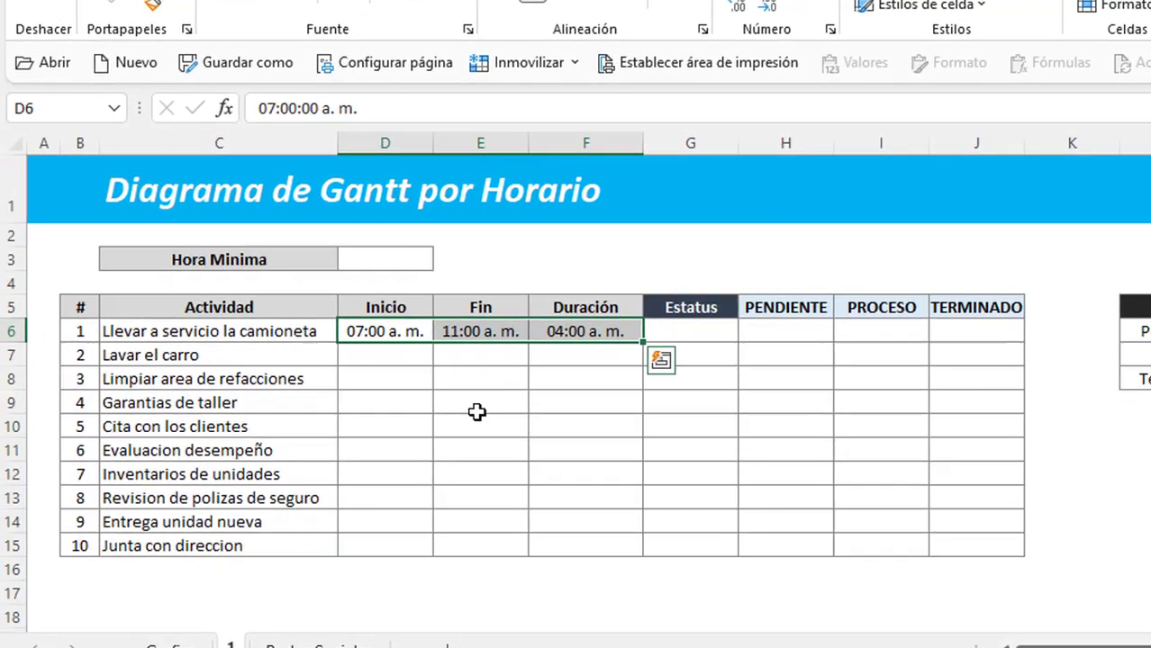
Fill row 6's times and duration formula down to row 15, then clear the copied D7:E15 times.
{"action": "left_click", "coordinate": [478, 409]}
{"action": "left_click_drag", "start_coordinate": [387, 331], "coordinate": [631, 333]}
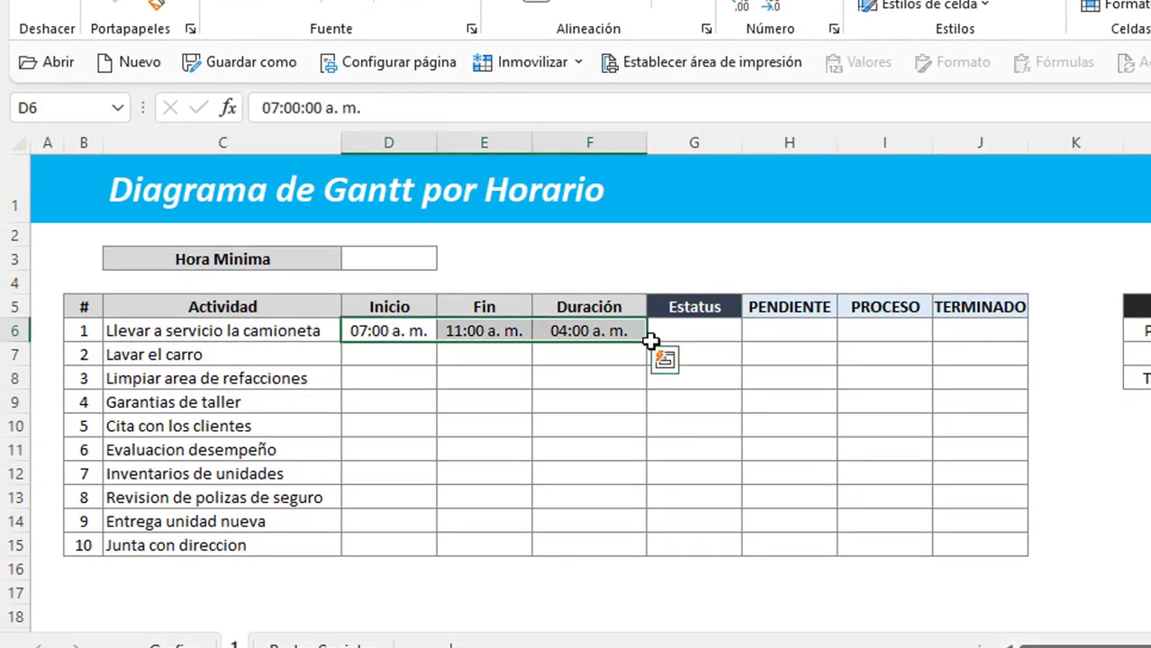
{"action": "left_click_drag", "start_coordinate": [646, 342], "coordinate": [650, 545]}
{"action": "left_click", "coordinate": [491, 446]}
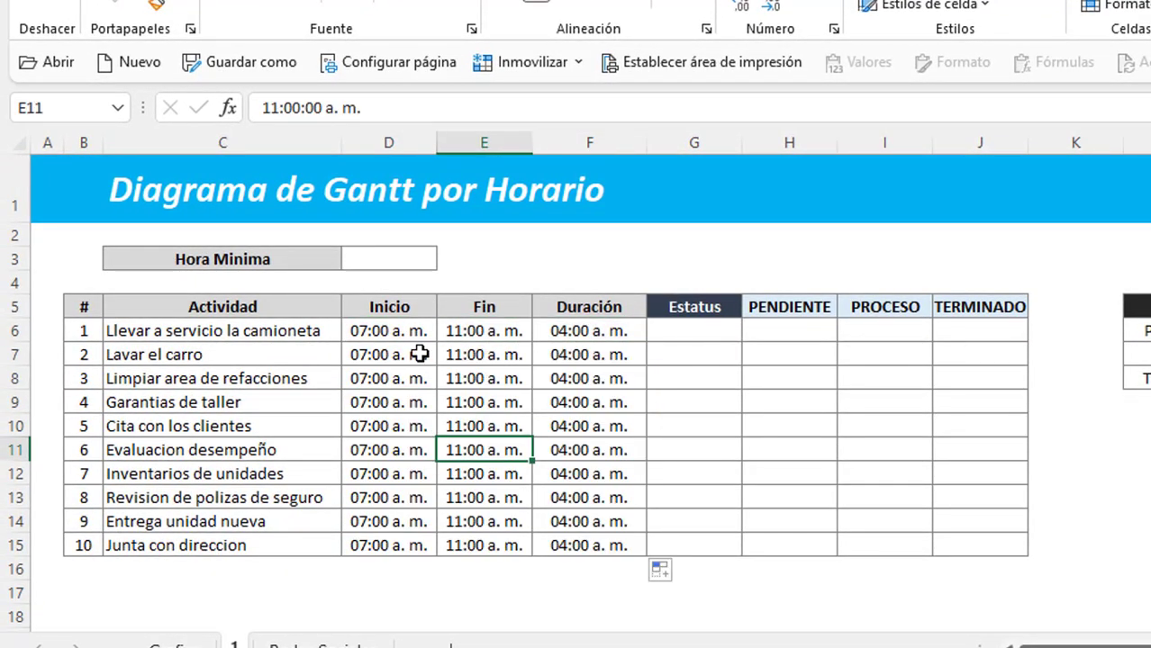
{"action": "left_click", "coordinate": [419, 355]}
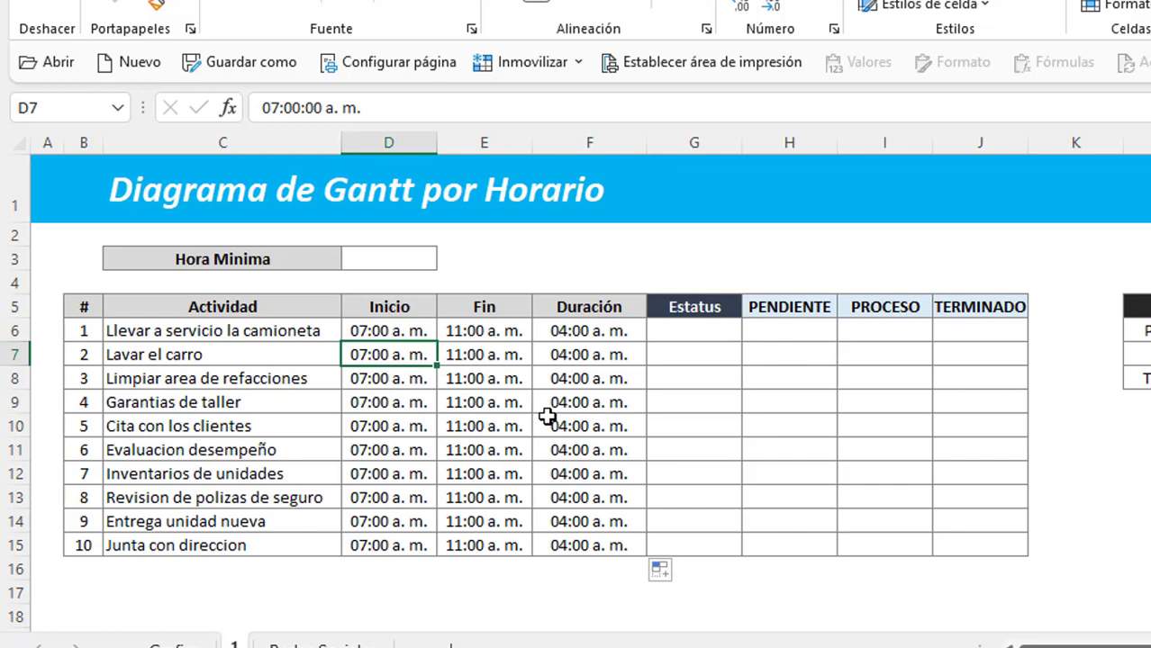
{"action": "key", "text": "shift+Right"}
{"action": "key", "text": "ctrl+shift+Down"}
{"action": "key", "text": "Delete"}
Give Lavar el carro a 13:00 start time and a 14:00 end time.
{"action": "key", "text": "Up"}
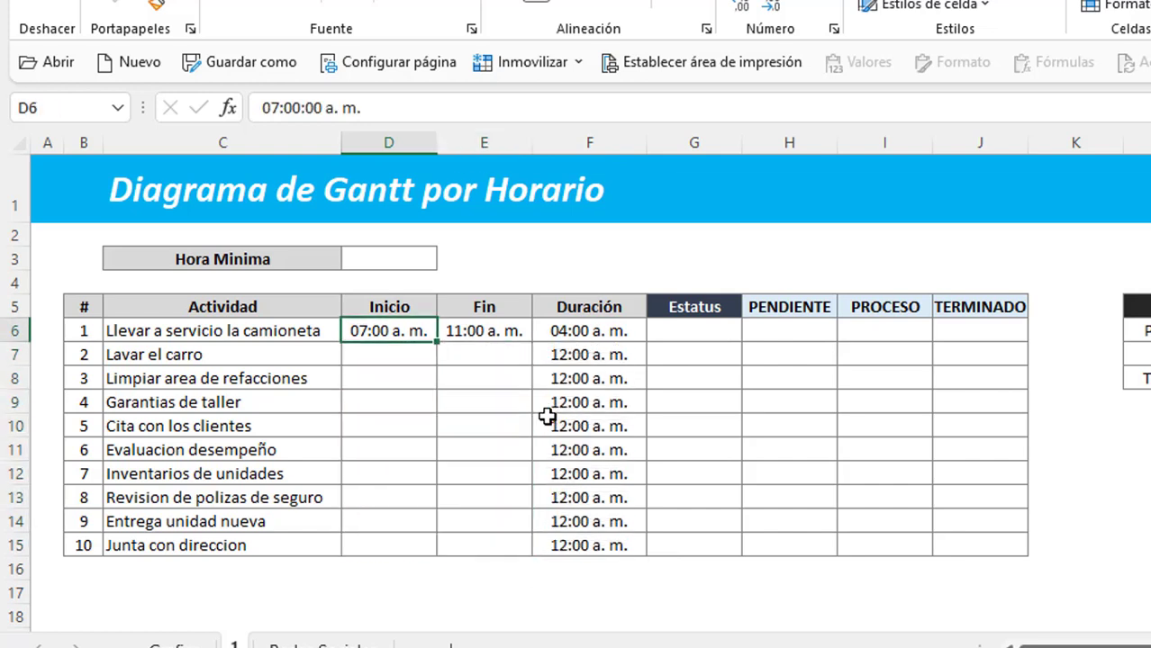
{"action": "key", "text": "Down"}
{"action": "key", "text": "Down"}
{"action": "key", "text": "Up"}
{"action": "key", "text": "Down"}
{"action": "key", "text": "Down"}
{"action": "key", "text": "Up"}
{"action": "key", "text": "Up"}
{"action": "key", "text": "Down"}
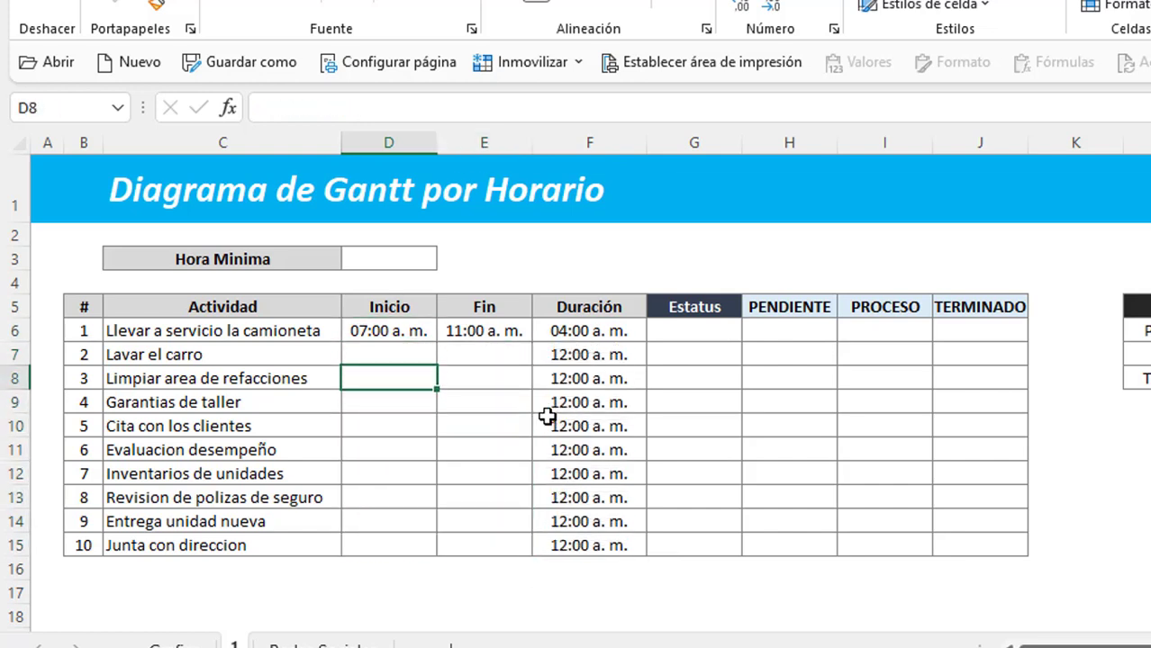
{"action": "key", "text": "Down"}
{"action": "key", "text": "Up"}
{"action": "key", "text": "Up"}
{"action": "key", "text": "Up"}
{"action": "key", "text": "Down"}
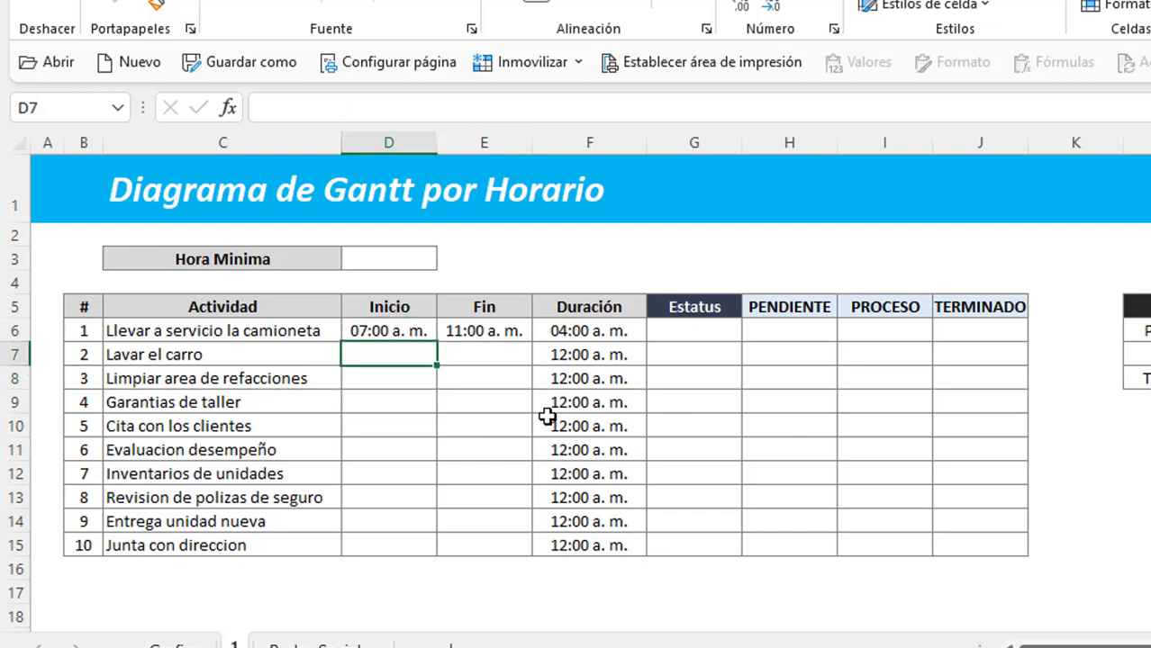
{"action": "type", "text": "01:00 p. m."}
{"action": "key", "text": "ctrl+Return"}
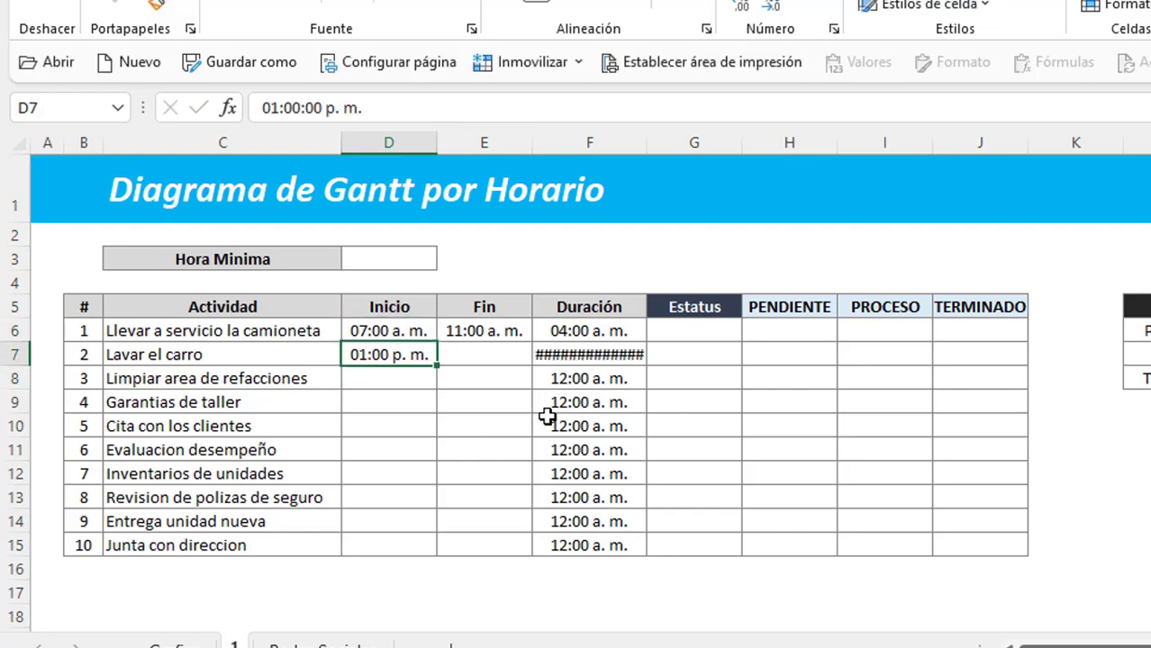
{"action": "key", "text": "Right"}
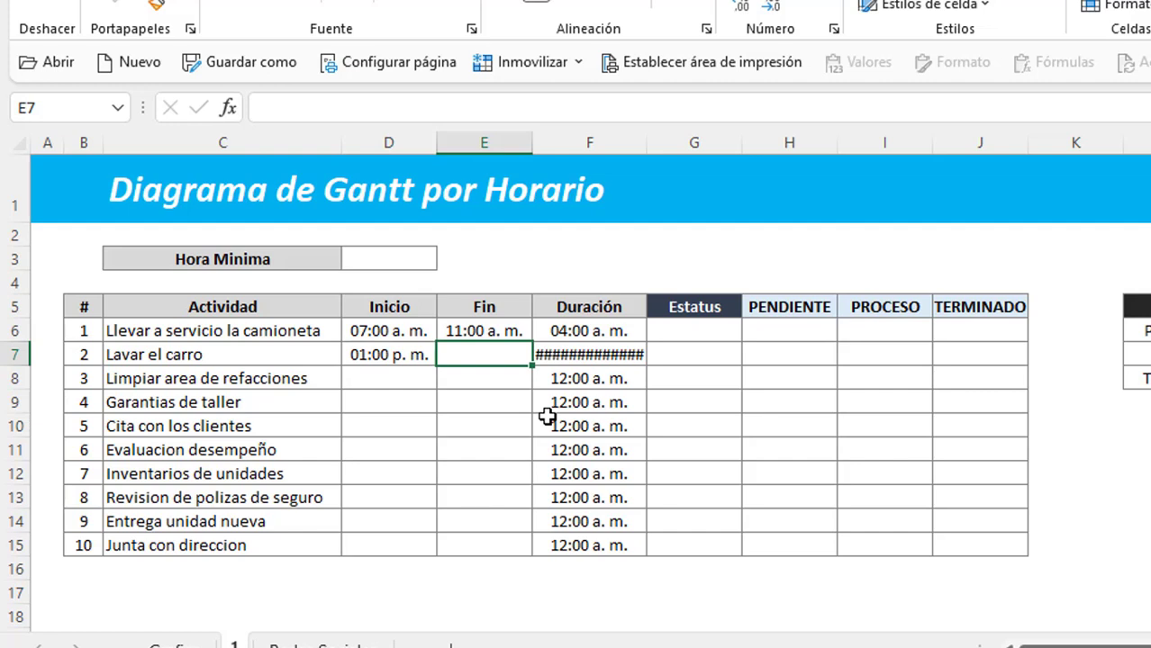
{"action": "type", "text": "14:"}
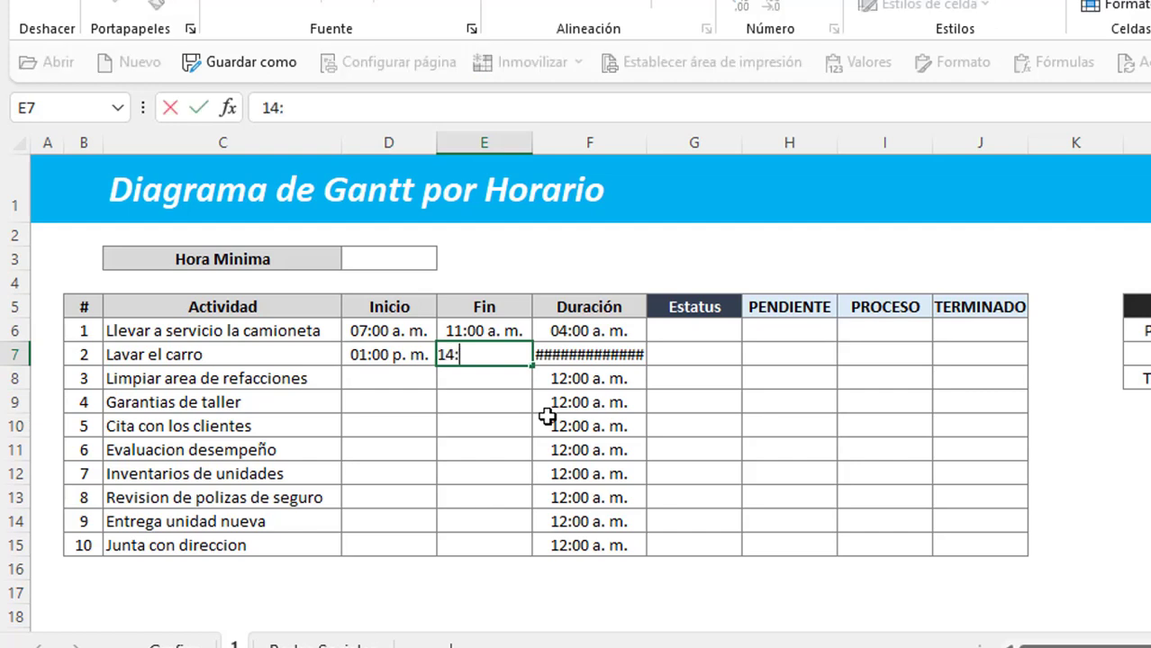
{"action": "type", "text": "00"}
{"action": "key", "text": "Return"}
Check the copied duration formulas and select the Duración column F6:F15.
{"action": "key", "text": "Up"}
{"action": "key", "text": "Right"}
{"action": "key", "text": "Right"}
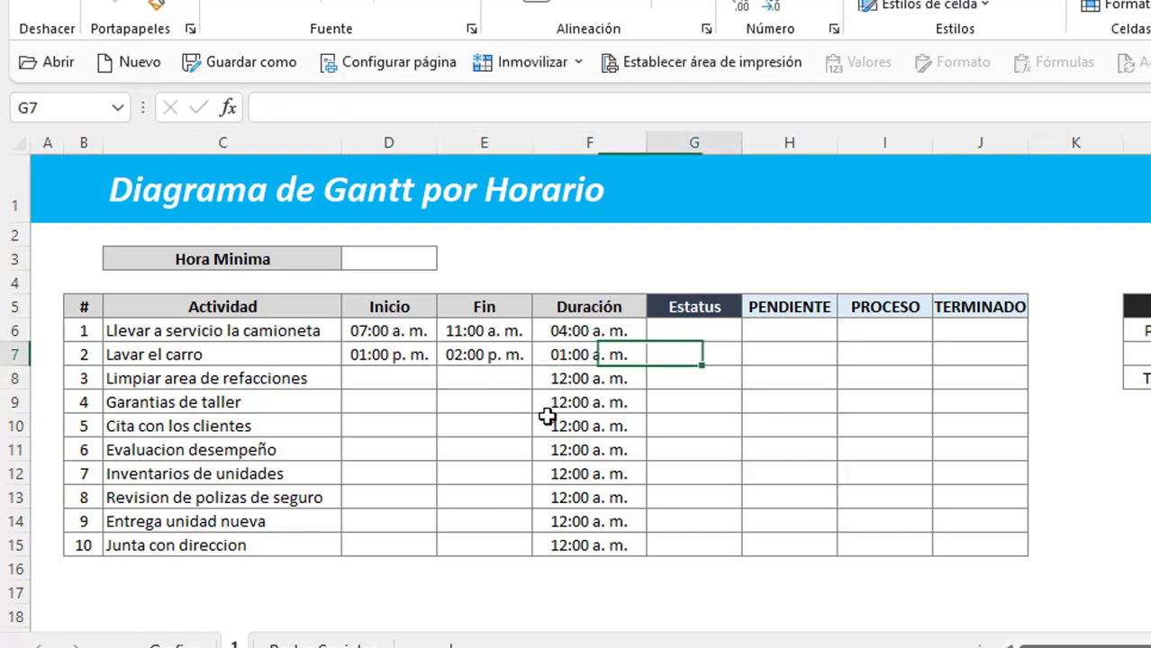
{"action": "key", "text": "Left"}
{"action": "key", "text": "Left"}
{"action": "key", "text": "Right"}
{"action": "key", "text": "Right"}
{"action": "key", "text": "Left"}
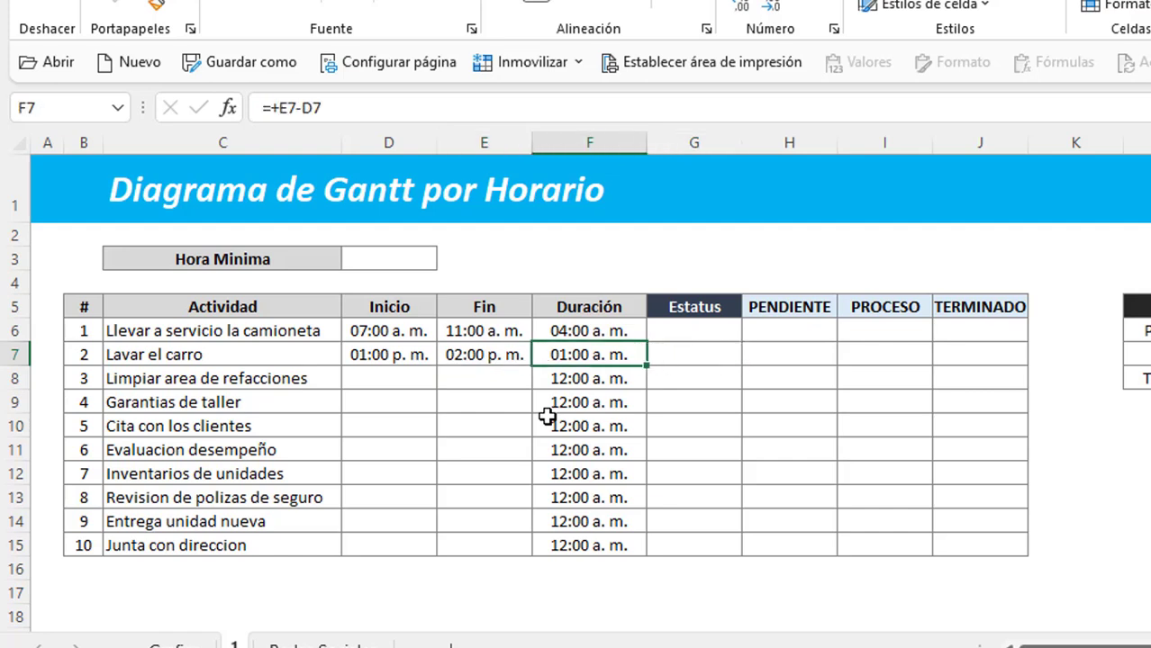
{"action": "key", "text": "Left"}
{"action": "key", "text": "Right"}
{"action": "key", "text": "Up"}
{"action": "key", "text": "Down"}
{"action": "key", "text": "Down"}
{"action": "key", "text": "Down"}
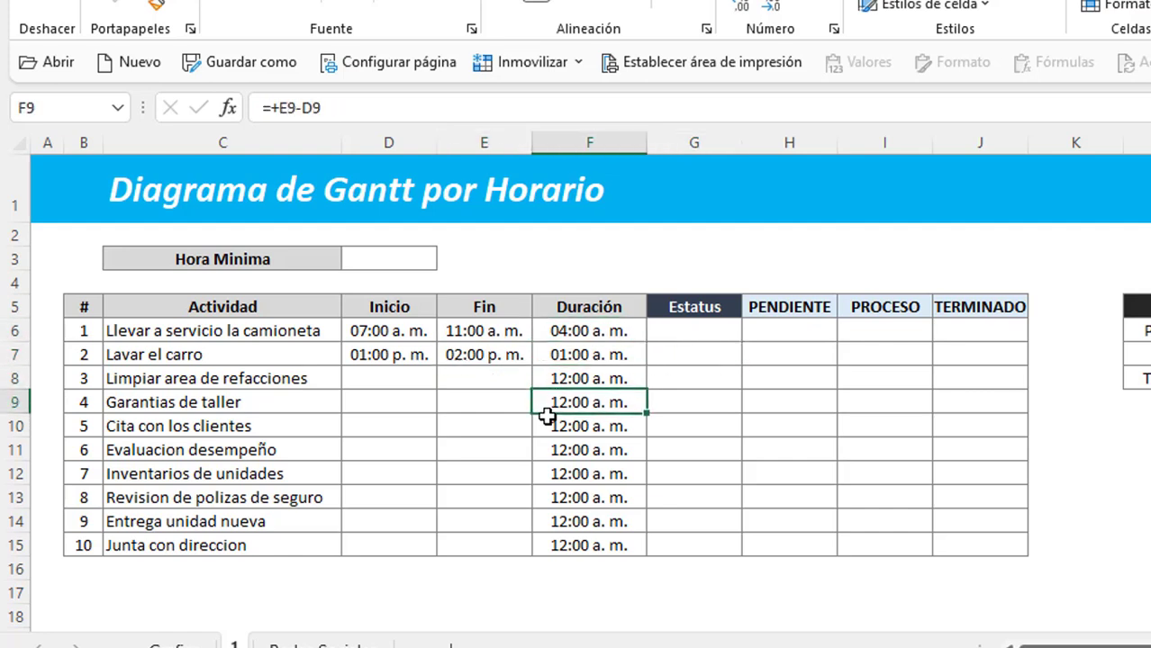
{"action": "key", "text": "Up"}
{"action": "key", "text": "Up"}
{"action": "key", "text": "Down"}
{"action": "key", "text": "Up"}
{"action": "key", "text": "Up"}
{"action": "key", "text": "ctrl+shift+Down"}
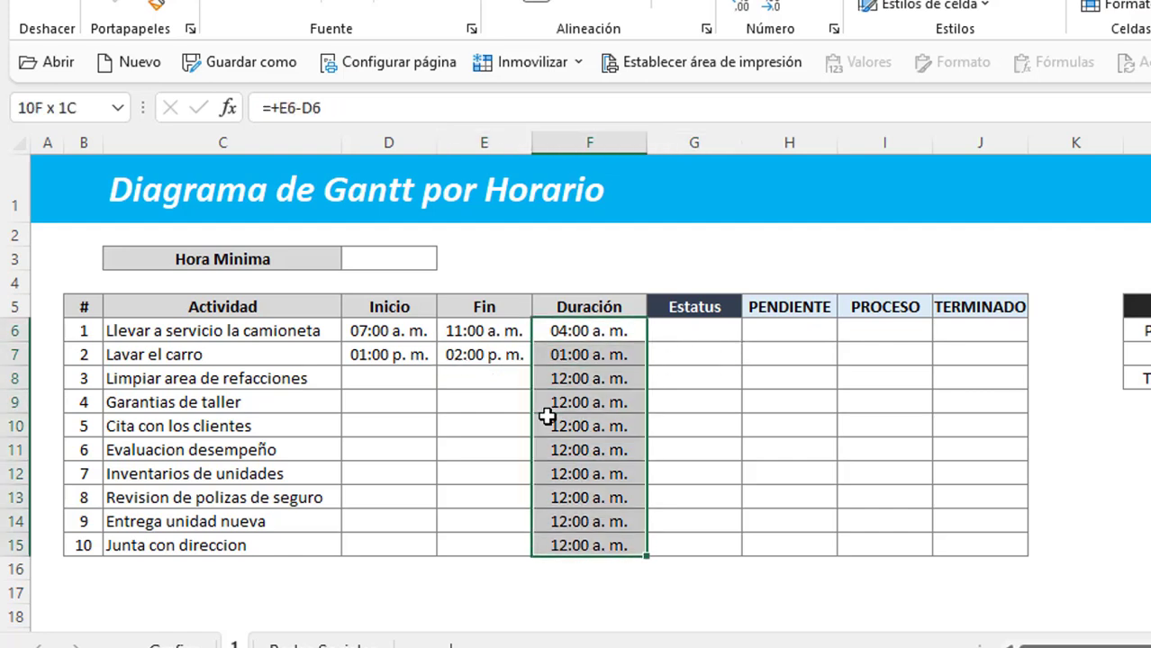
Format the Duración cells F6:F15 with the custom hh:mm number format.
{"action": "left_click", "coordinate": [834, 29]}
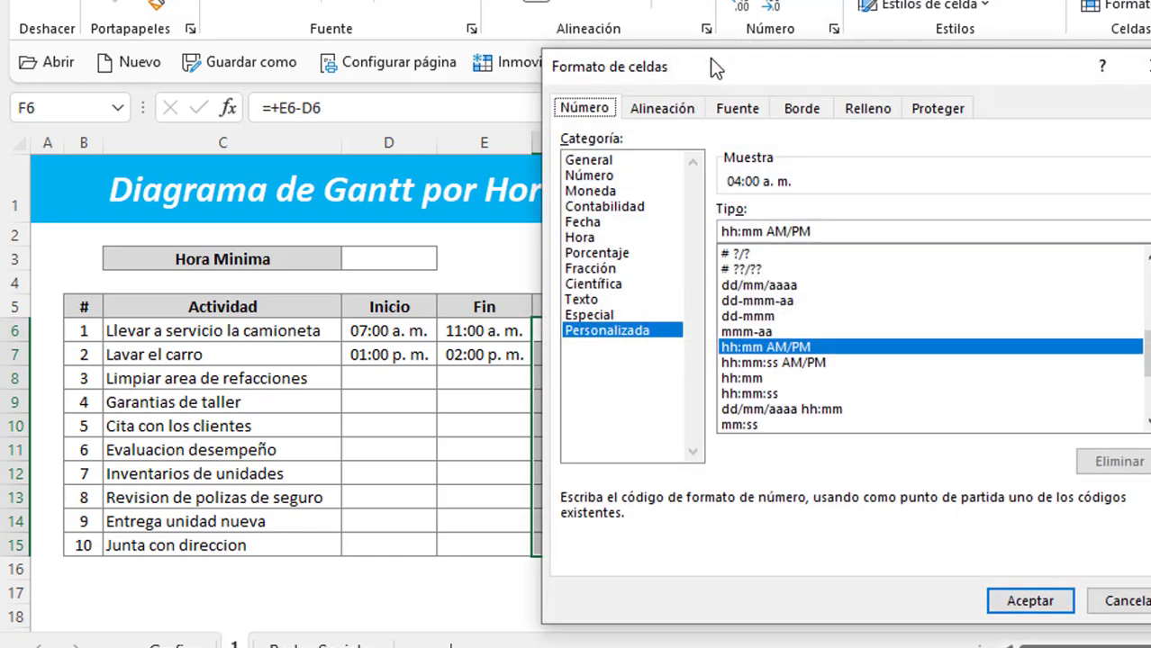
{"action": "left_click_drag", "start_coordinate": [710, 58], "coordinate": [878, 71]}
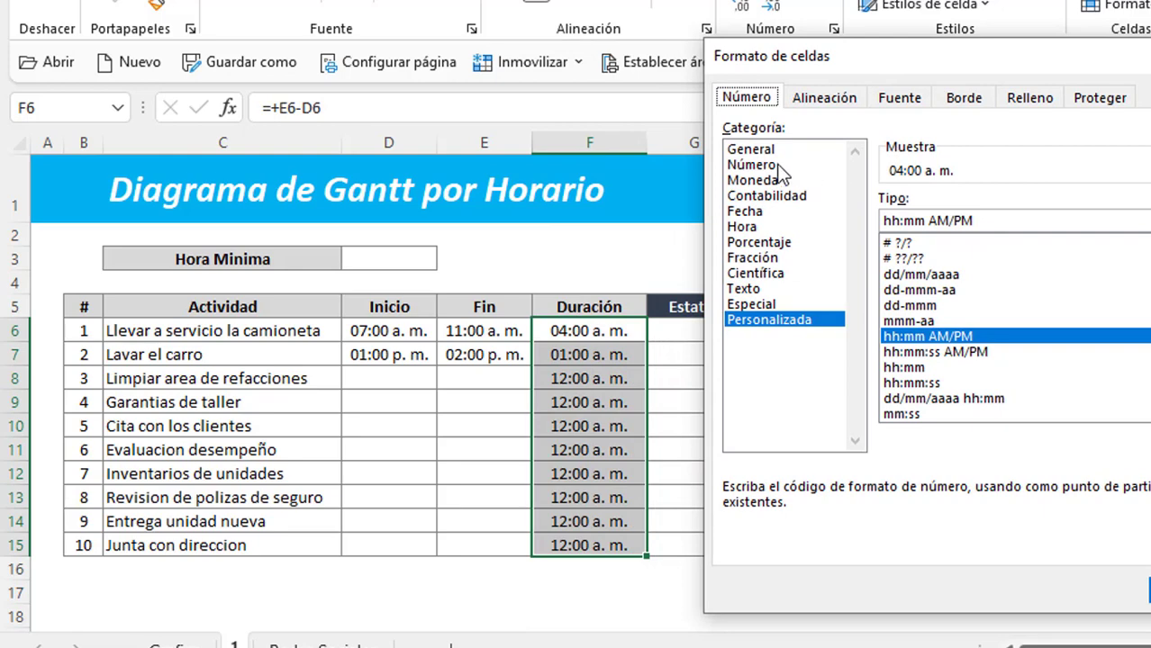
{"action": "left_click", "coordinate": [928, 368]}
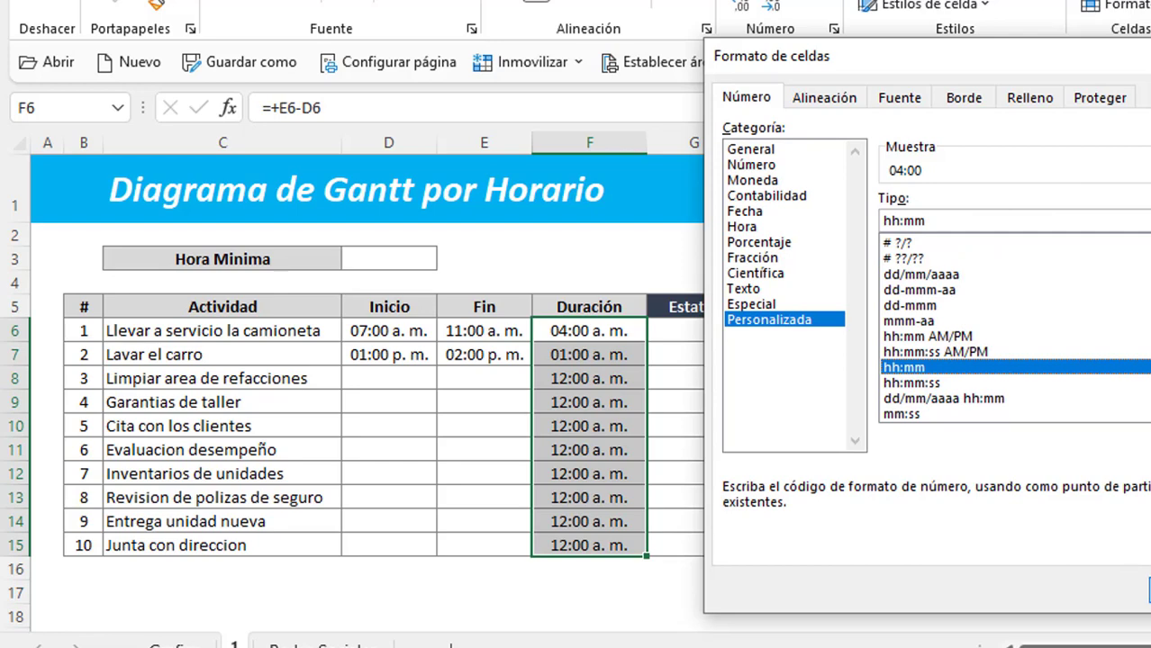
{"action": "left_click", "coordinate": [1144, 586]}
{"action": "left_click", "coordinate": [607, 401]}
{"action": "left_click", "coordinate": [607, 331]}
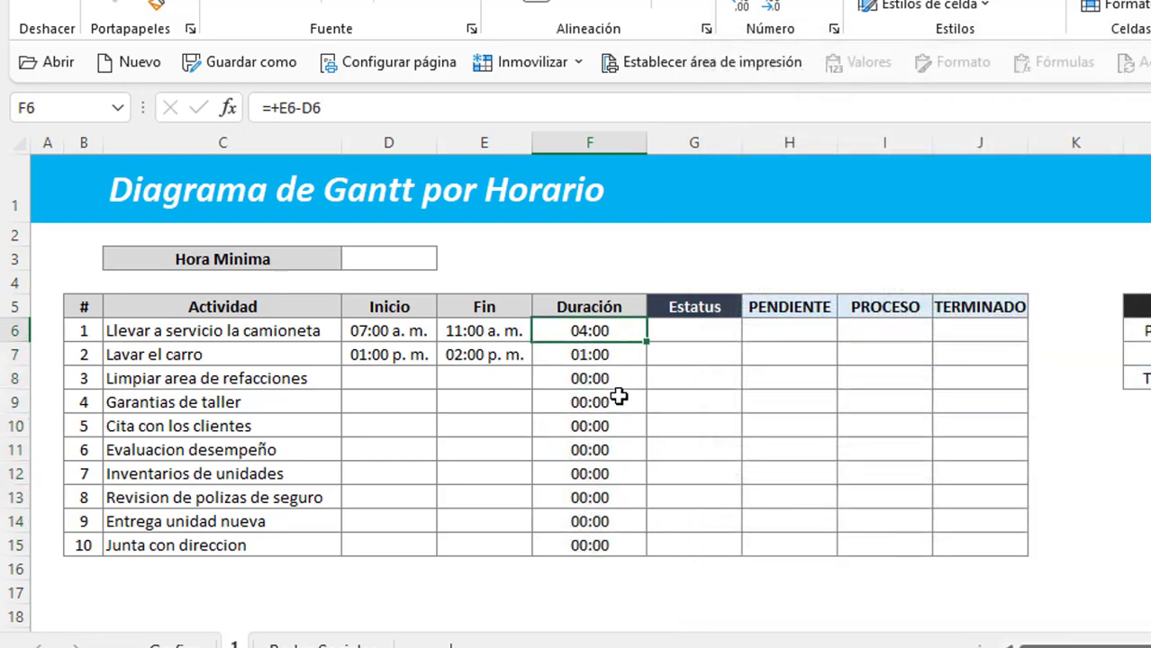
{"action": "left_click", "coordinate": [619, 398]}
{"action": "left_click", "coordinate": [622, 334]}
Copy the start and end times D6:E15 from the Grafica sheet into sheet 1's table.
{"action": "left_click", "coordinate": [622, 355]}
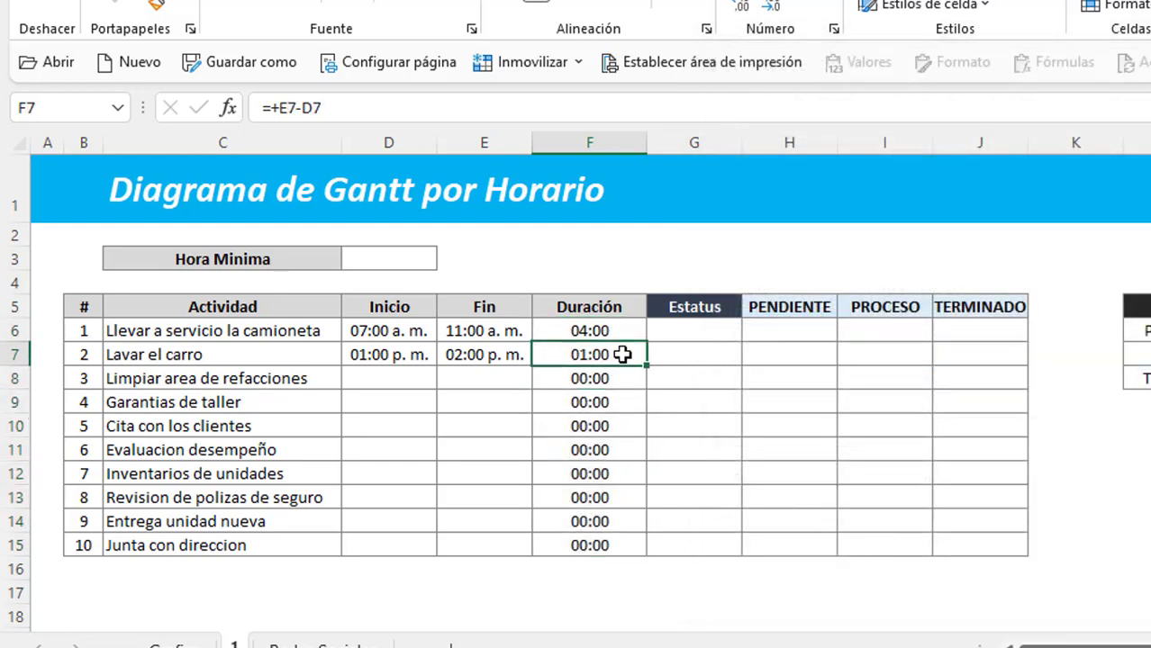
{"action": "left_click", "coordinate": [389, 379]}
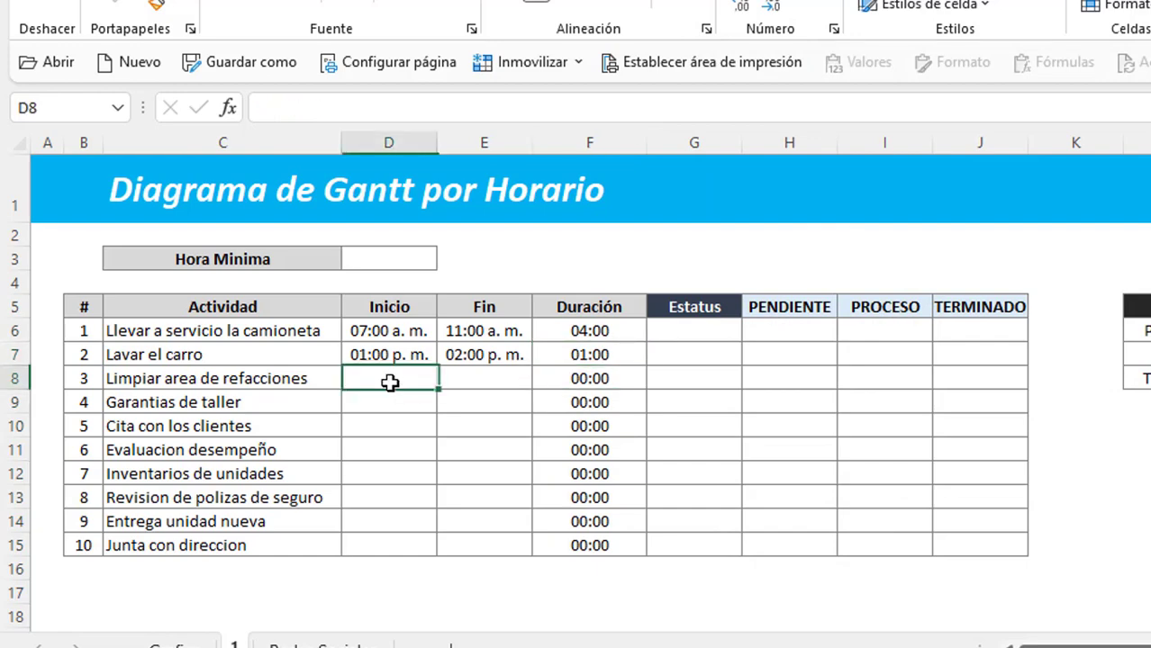
{"action": "left_click", "coordinate": [383, 474]}
{"action": "left_click", "coordinate": [389, 377]}
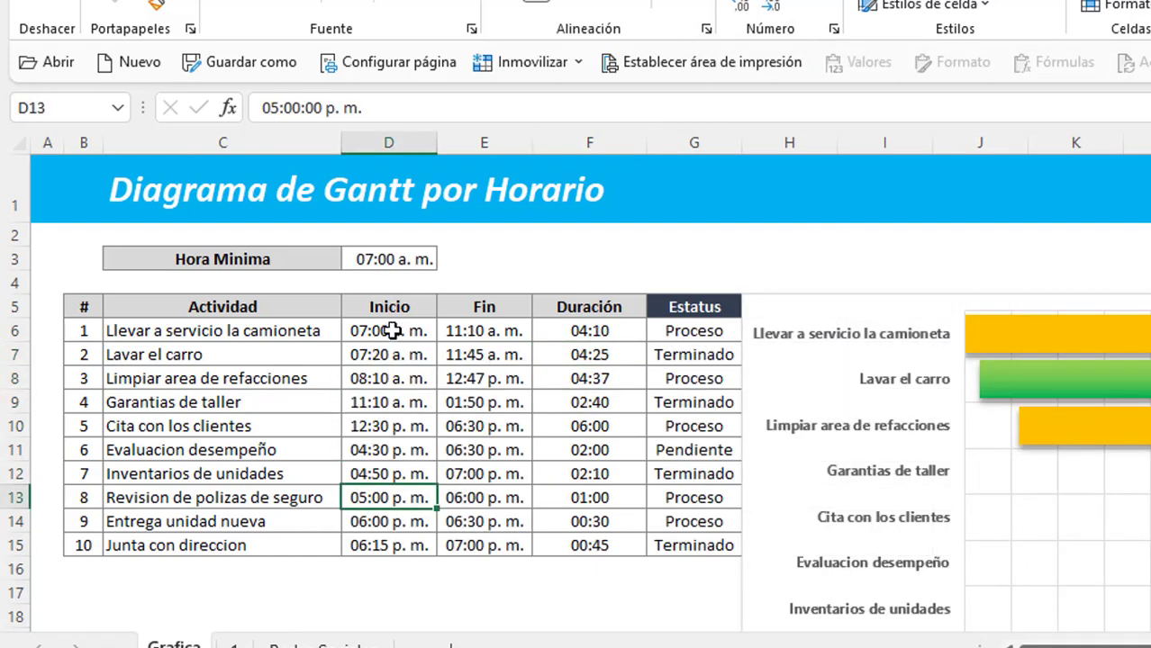
{"action": "left_click_drag", "start_coordinate": [390, 331], "coordinate": [477, 545]}
{"action": "key", "text": "ctrl+c"}
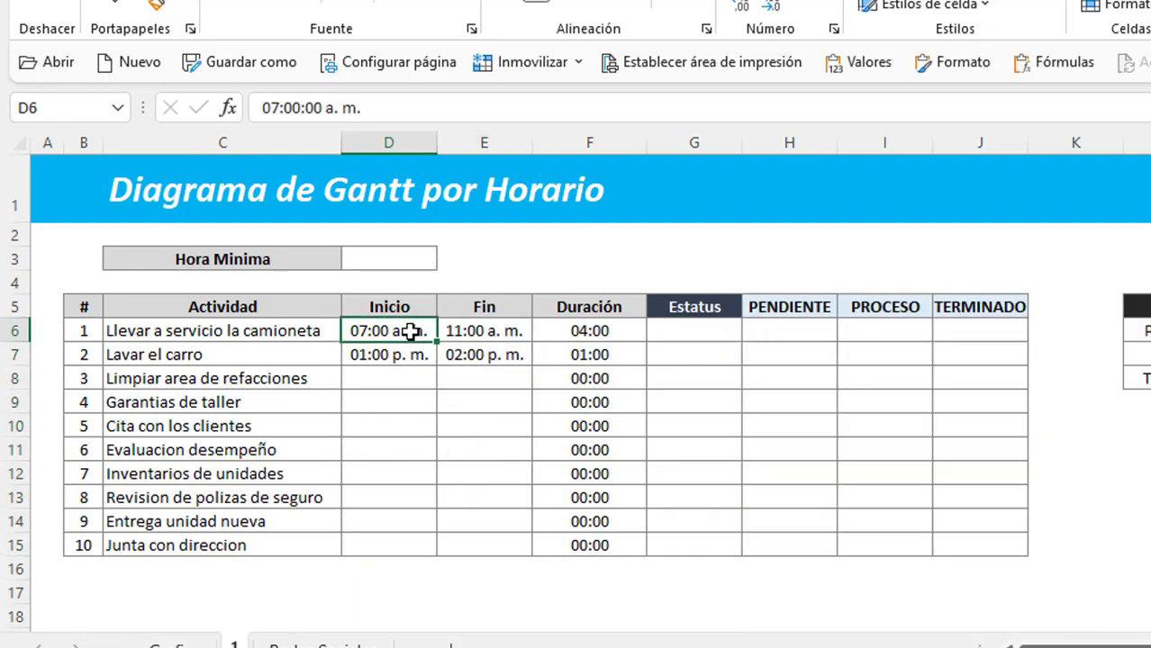
{"action": "key", "text": "ctrl+v"}
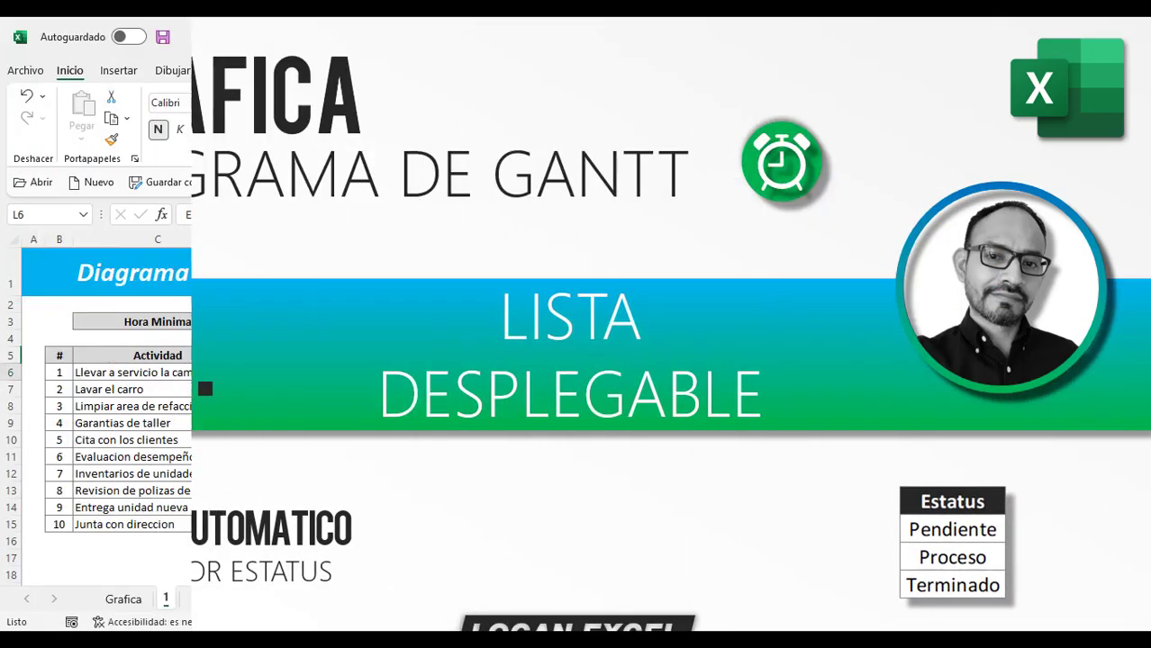
Select the Pendiente/Proceso/Terminado list in L6:L8, then cell G6, and show the Datos ribbon.
{"action": "left_click", "coordinate": [837, 407]}
{"action": "left_click_drag", "start_coordinate": [837, 375], "coordinate": [836, 407]}
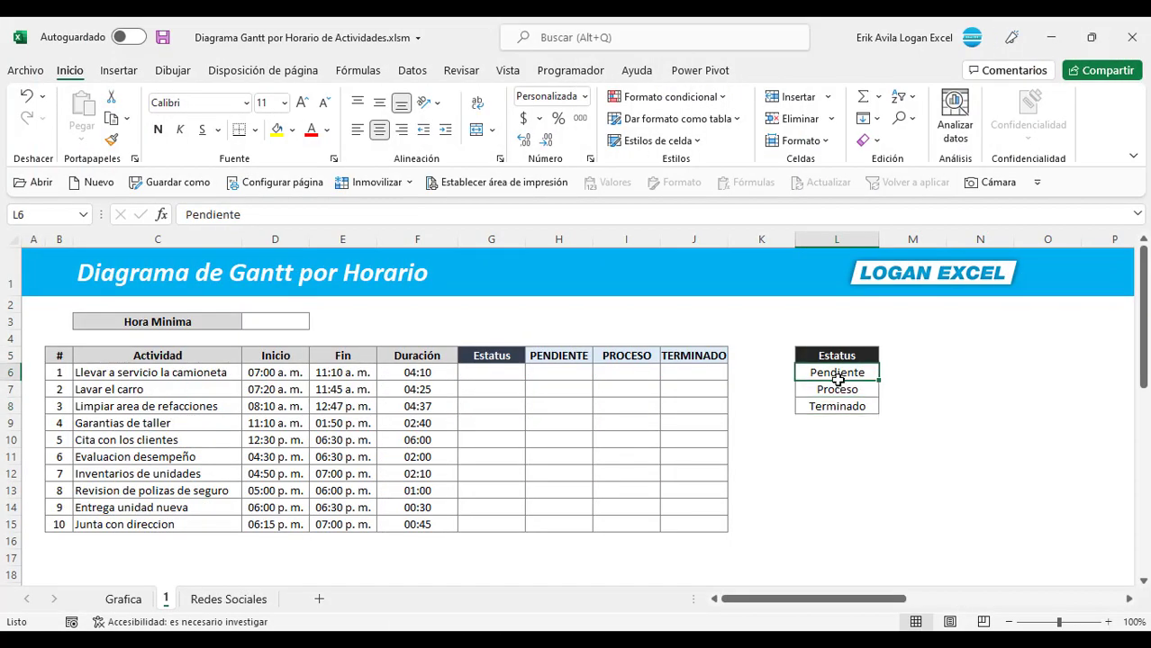
{"action": "left_click", "coordinate": [486, 371]}
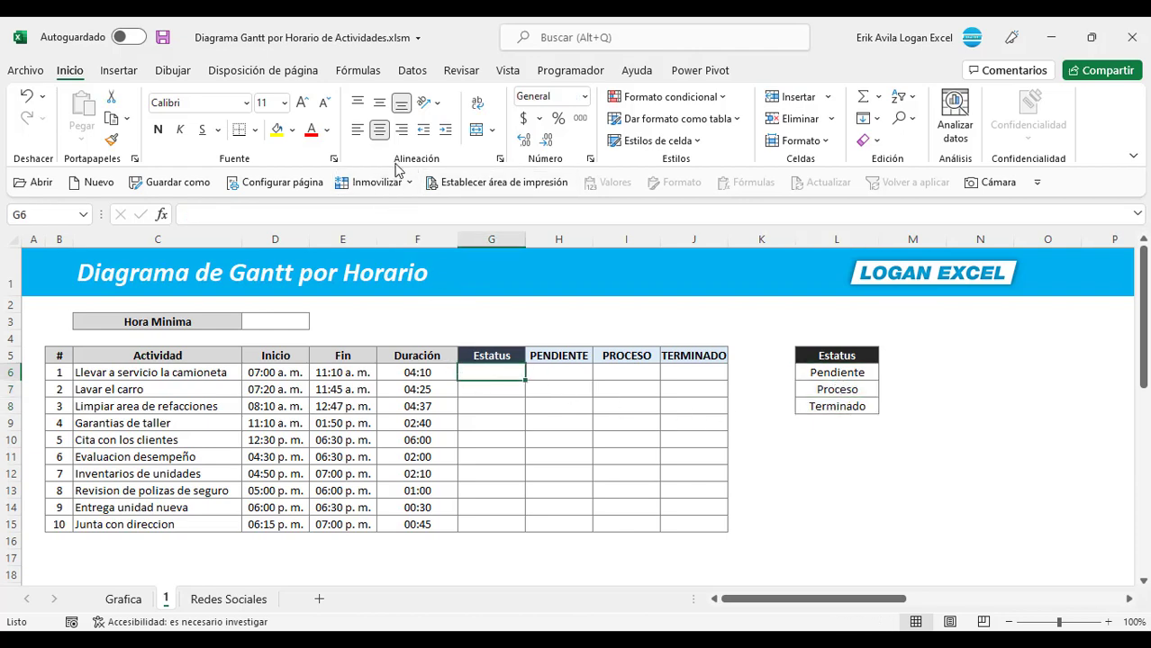
{"action": "left_click", "coordinate": [118, 72]}
{"action": "left_click", "coordinate": [411, 72]}
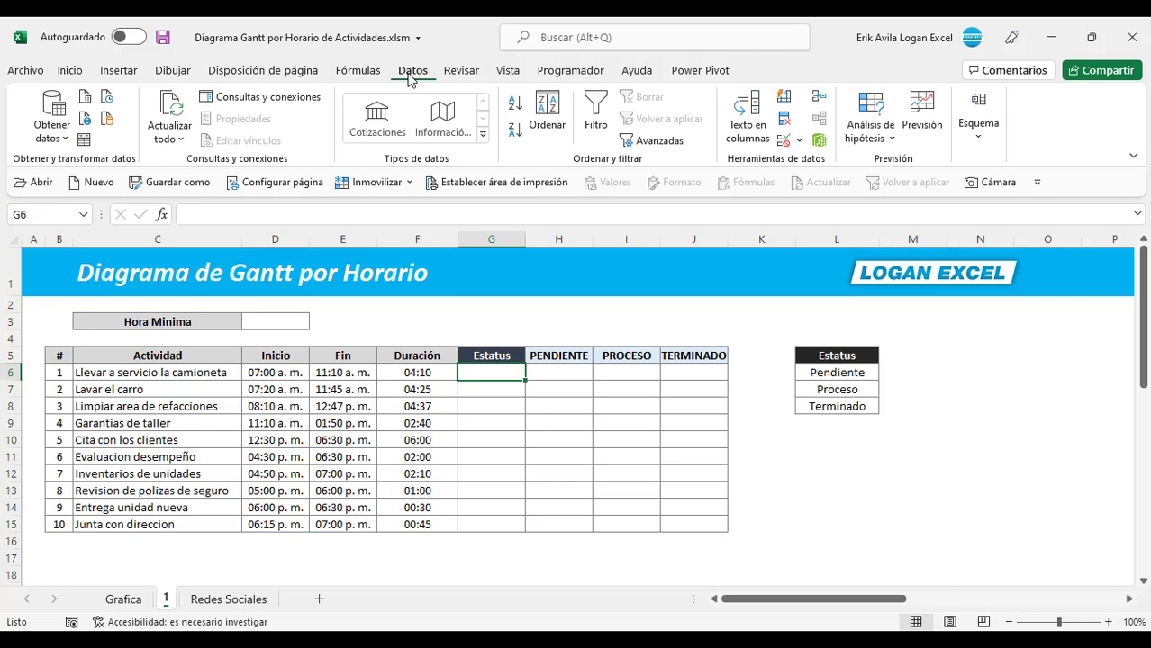
Add list data validation to G6 using =$L$6:$L$8 as the source.
{"action": "left_click", "coordinate": [784, 142]}
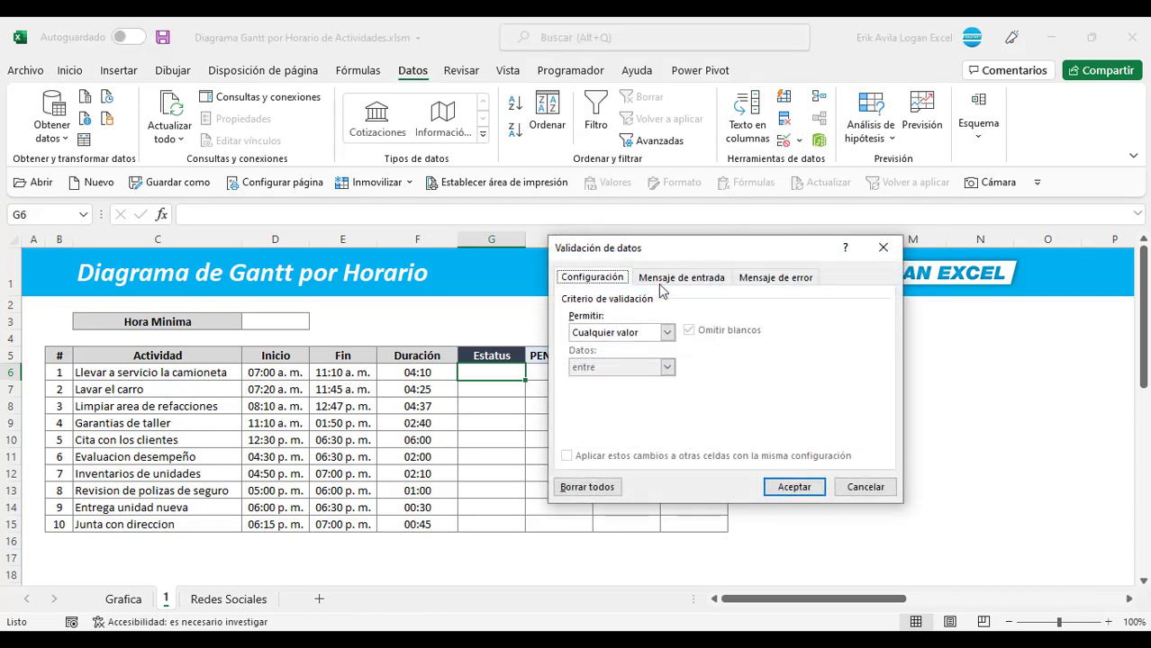
{"action": "left_click_drag", "start_coordinate": [660, 261], "coordinate": [503, 102]}
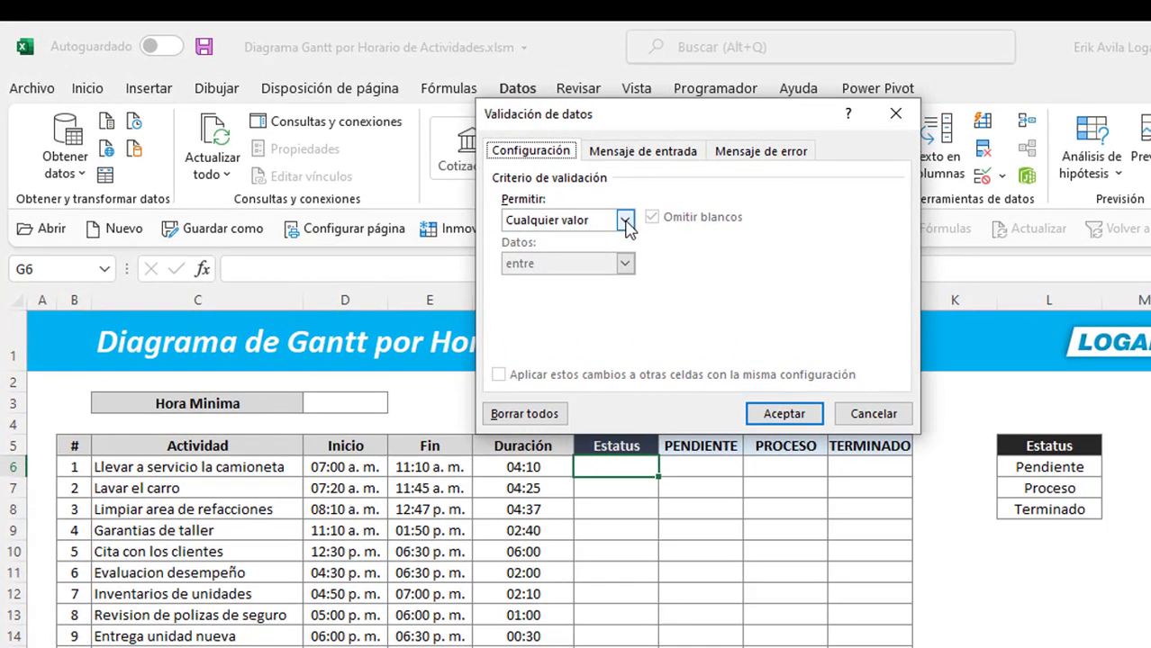
{"action": "left_click", "coordinate": [503, 182]}
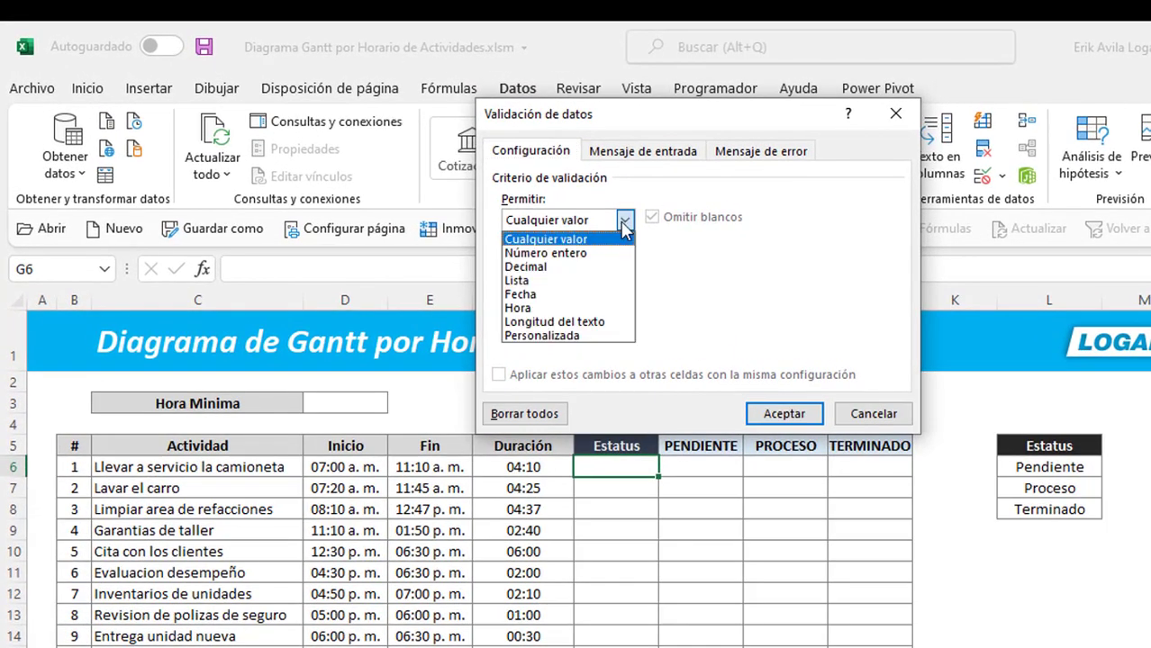
{"action": "left_click", "coordinate": [527, 280]}
{"action": "left_click", "coordinate": [546, 307]}
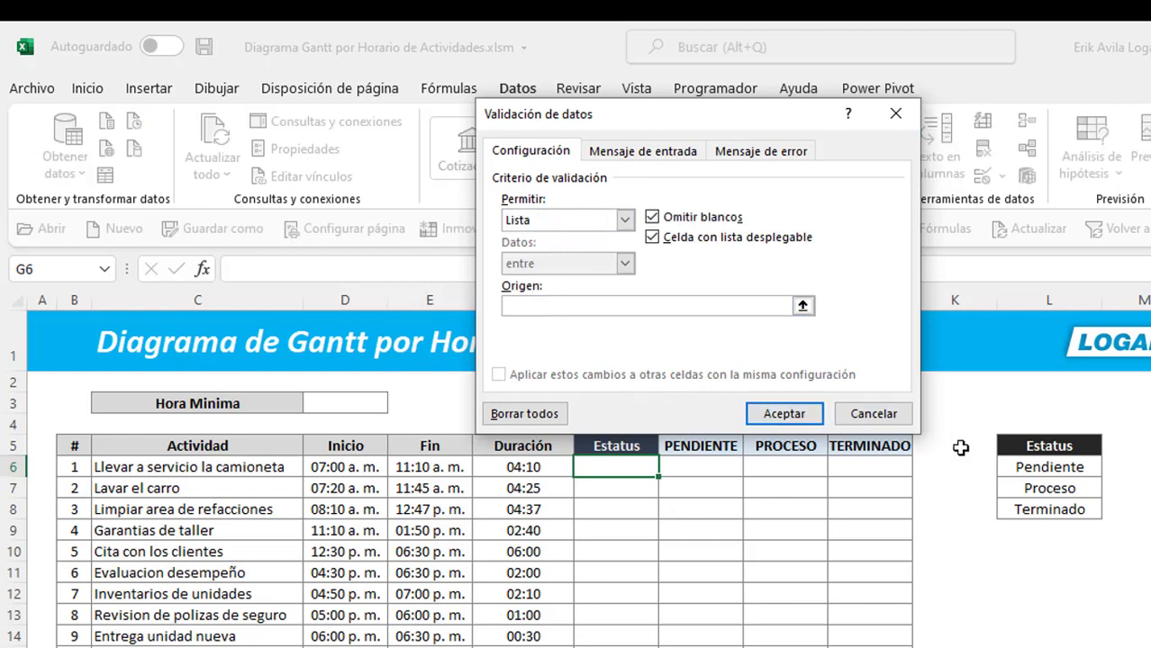
{"action": "left_click_drag", "start_coordinate": [1052, 467], "coordinate": [1051, 505]}
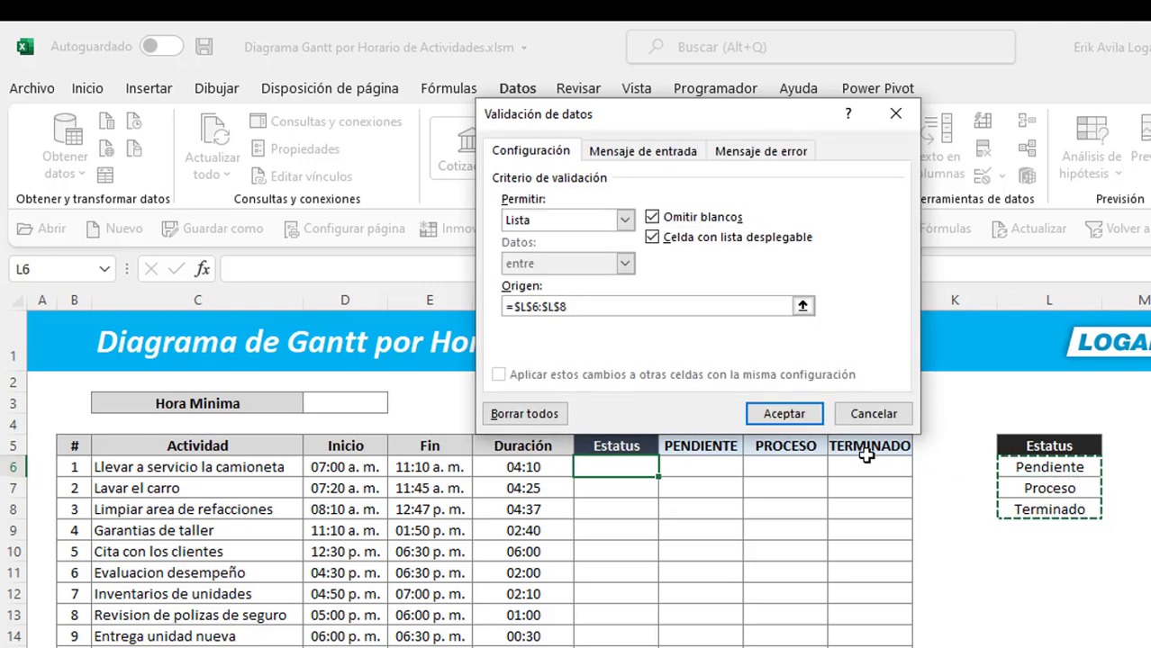
{"action": "left_click", "coordinate": [784, 414]}
Set G6 to Pendiente and paste that dropdown cell into G7:G15.
{"action": "left_click", "coordinate": [667, 520]}
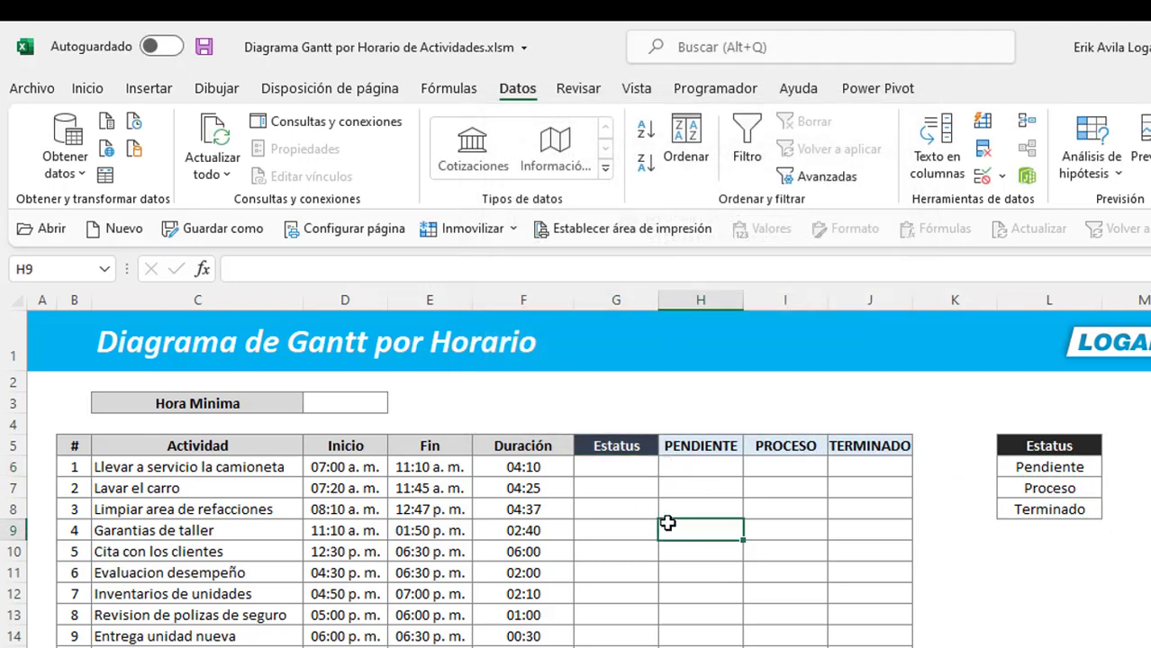
{"action": "left_click", "coordinate": [611, 461]}
{"action": "left_click", "coordinate": [668, 467]}
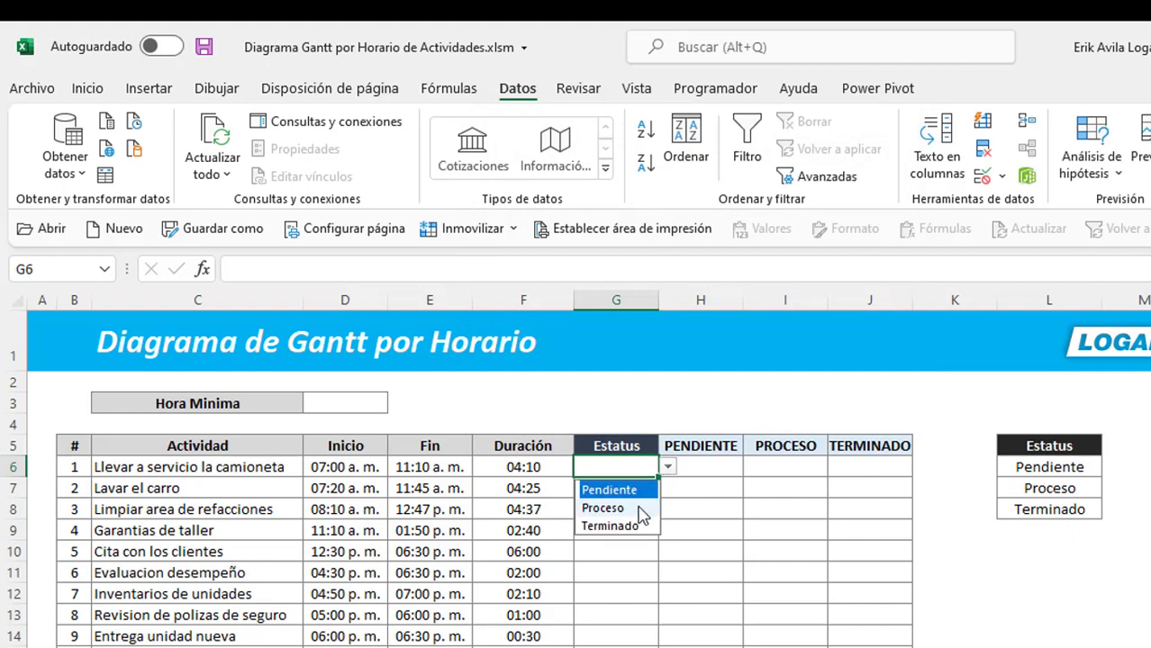
{"action": "left_click", "coordinate": [639, 506]}
{"action": "left_click", "coordinate": [668, 469]}
{"action": "left_click", "coordinate": [636, 526]}
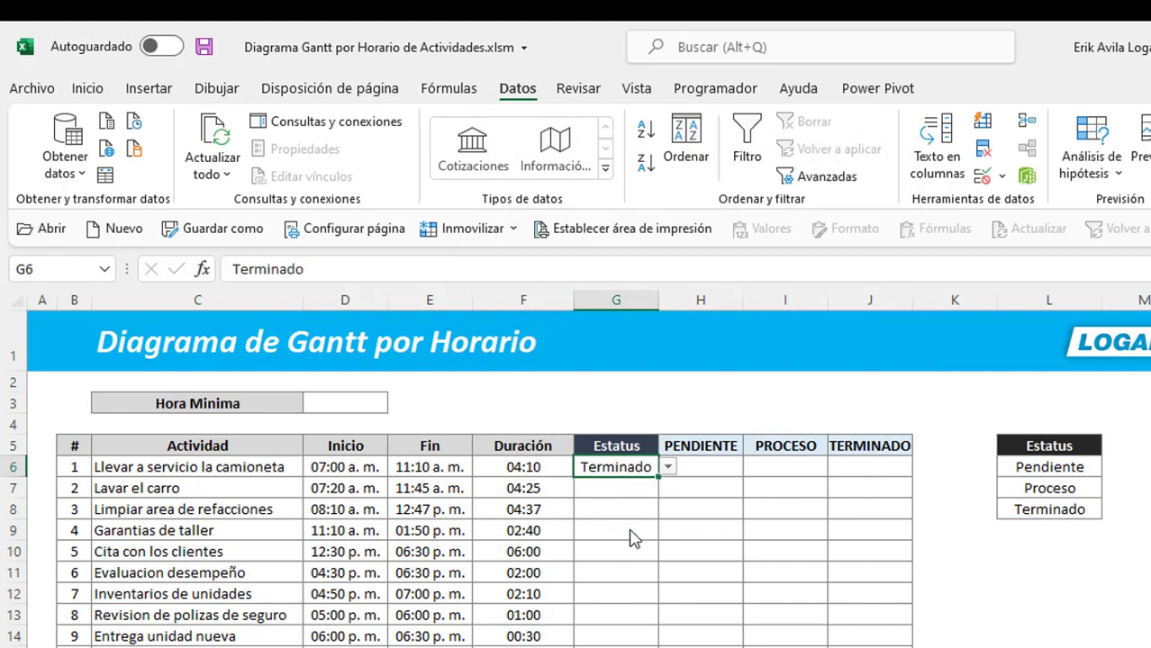
{"action": "left_click", "coordinate": [667, 468]}
{"action": "left_click", "coordinate": [644, 489]}
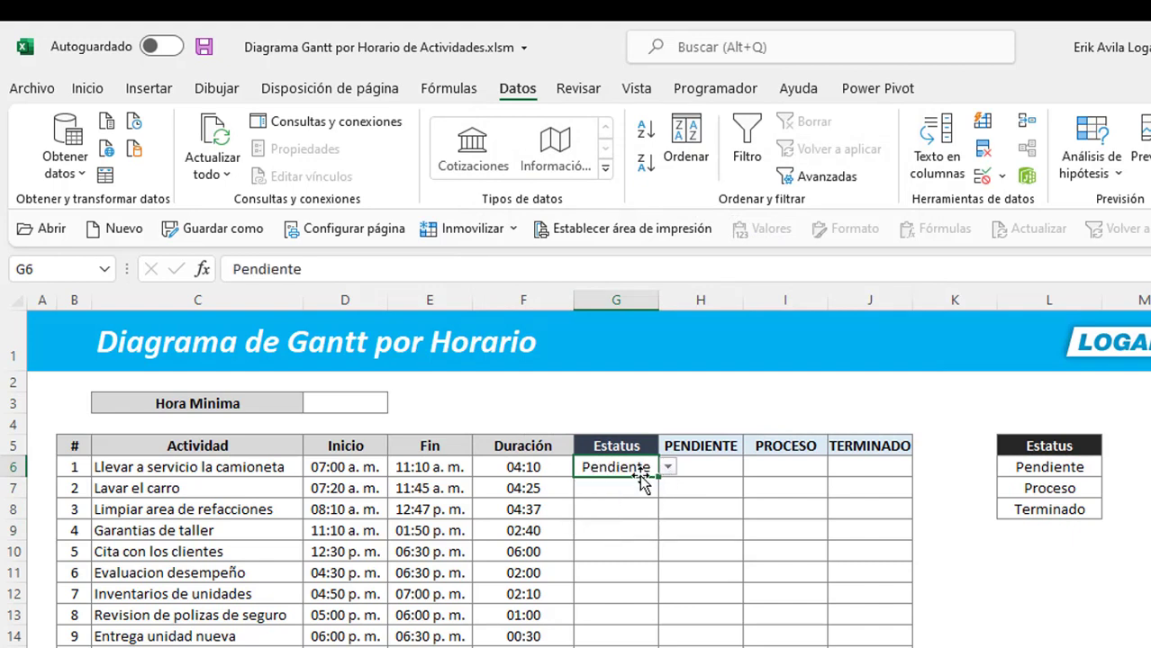
{"action": "key", "text": "ctrl+c"}
{"action": "left_click_drag", "start_coordinate": [628, 472], "coordinate": [618, 643]}
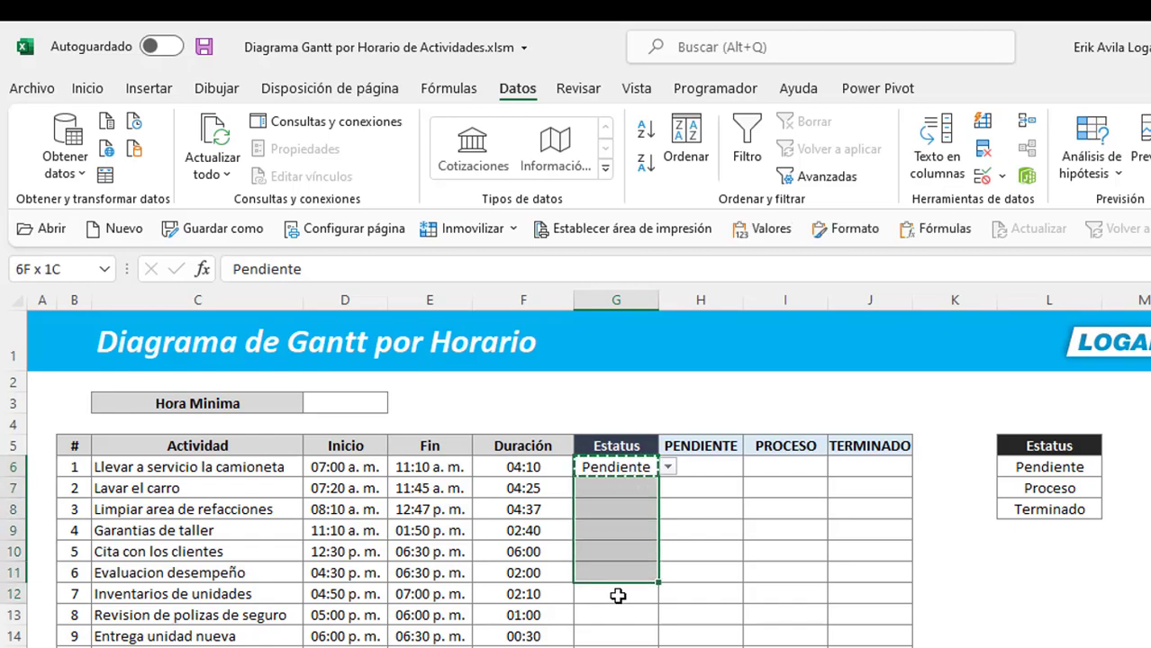
{"action": "key", "text": "ctrl+v"}
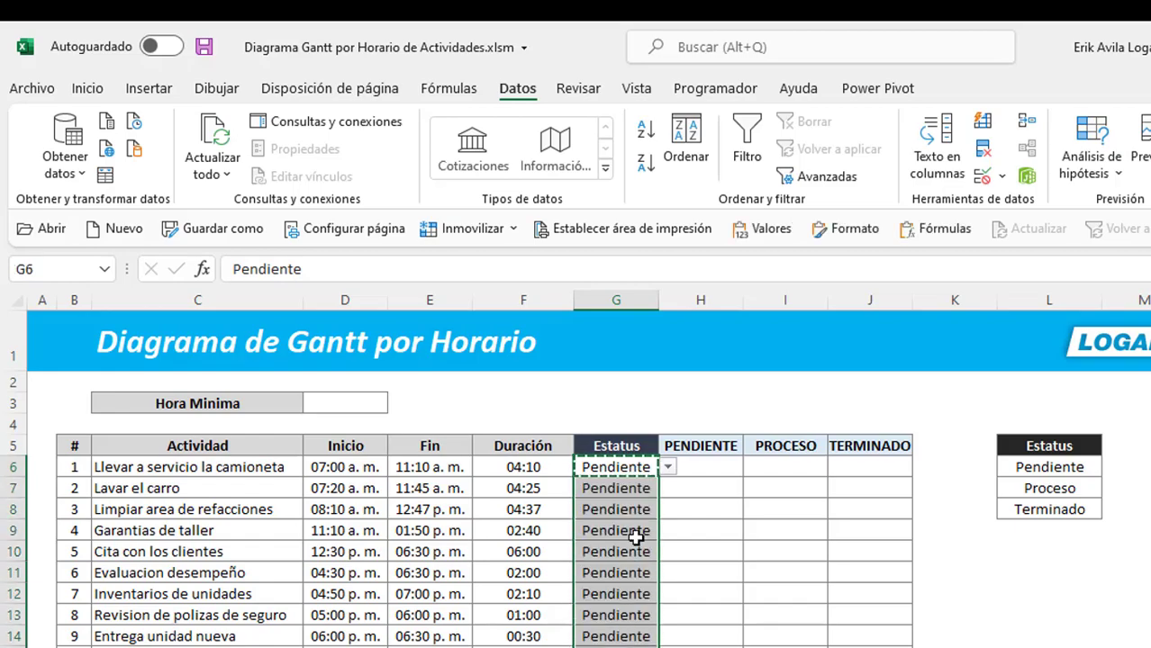
Change G7 and G10 to Proceso and G8 and G12 to Terminado.
{"action": "left_click", "coordinate": [635, 533]}
{"action": "left_click", "coordinate": [630, 488]}
{"action": "left_click", "coordinate": [668, 488]}
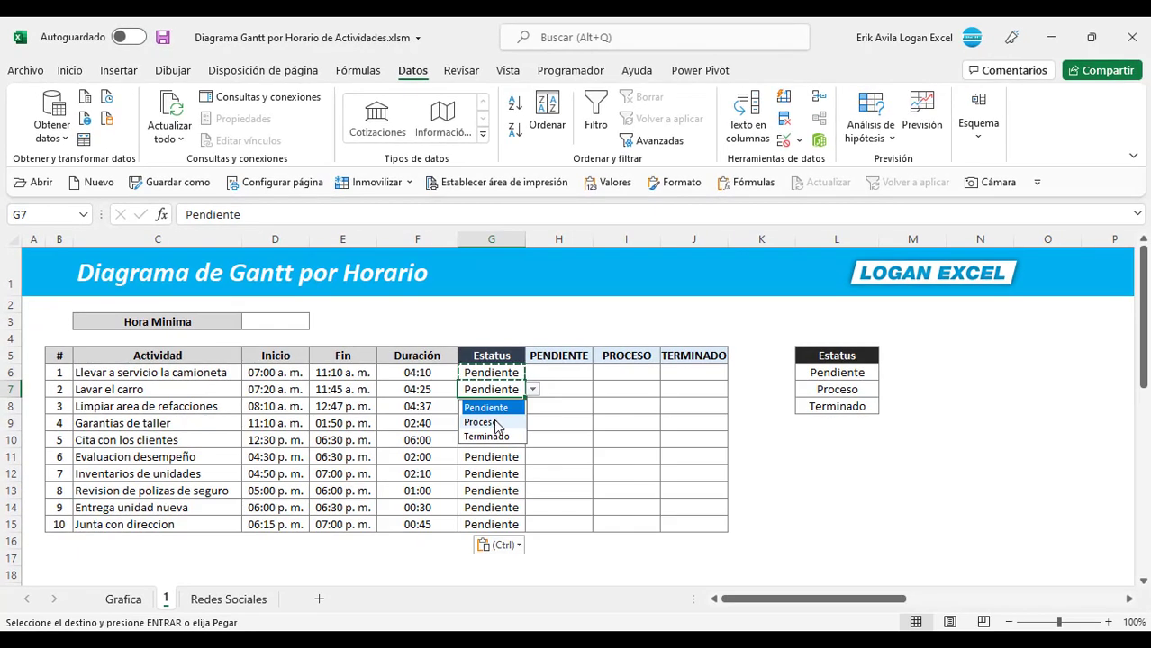
{"action": "left_click", "coordinate": [625, 532]}
{"action": "left_click", "coordinate": [490, 406]}
{"action": "left_click", "coordinate": [532, 406]}
{"action": "left_click", "coordinate": [486, 453]}
{"action": "left_click", "coordinate": [491, 440]}
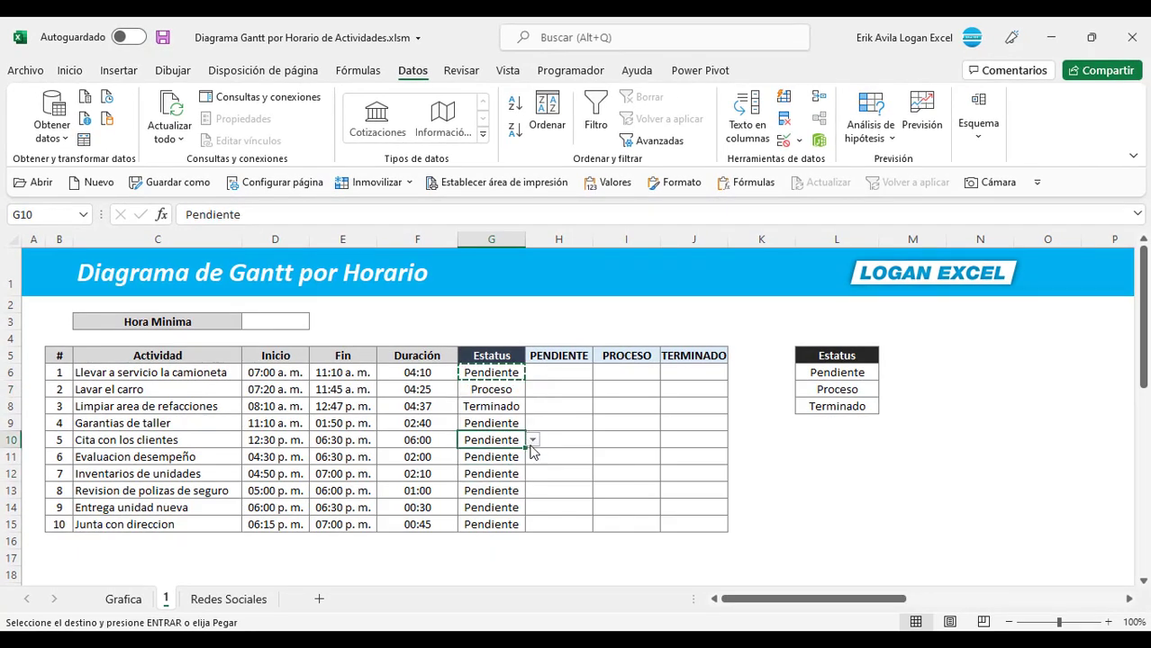
{"action": "left_click", "coordinate": [532, 440]}
{"action": "left_click", "coordinate": [484, 473]}
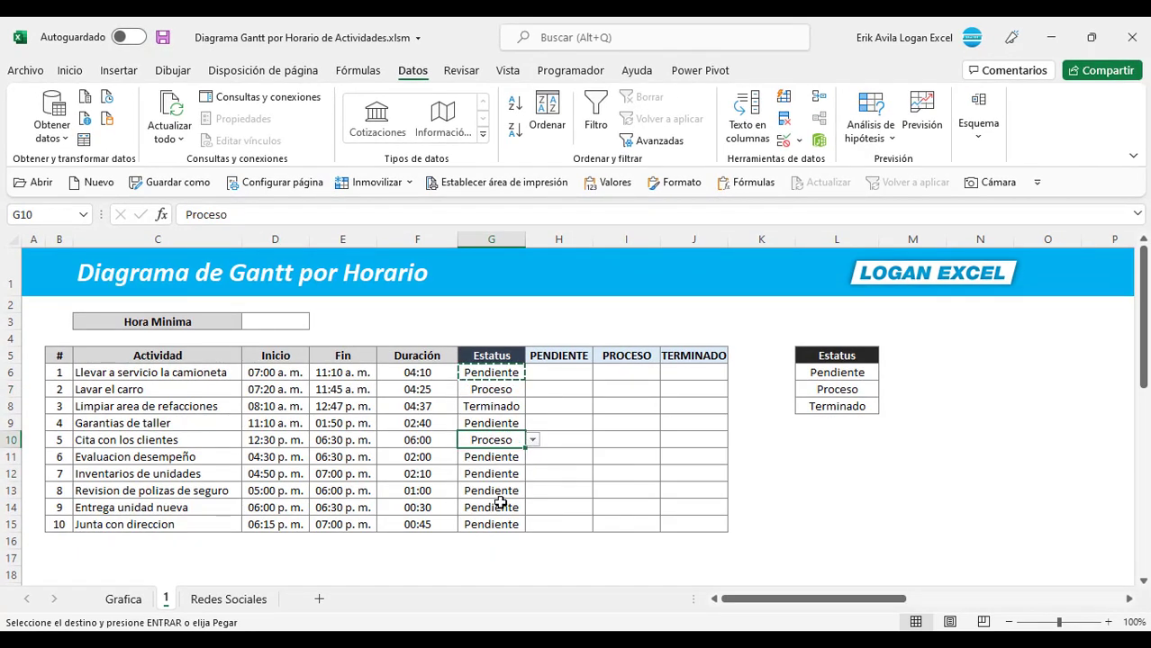
{"action": "left_click", "coordinate": [506, 507]}
{"action": "left_click", "coordinate": [533, 507]}
{"action": "left_click", "coordinate": [490, 474]}
{"action": "left_click", "coordinate": [532, 473]}
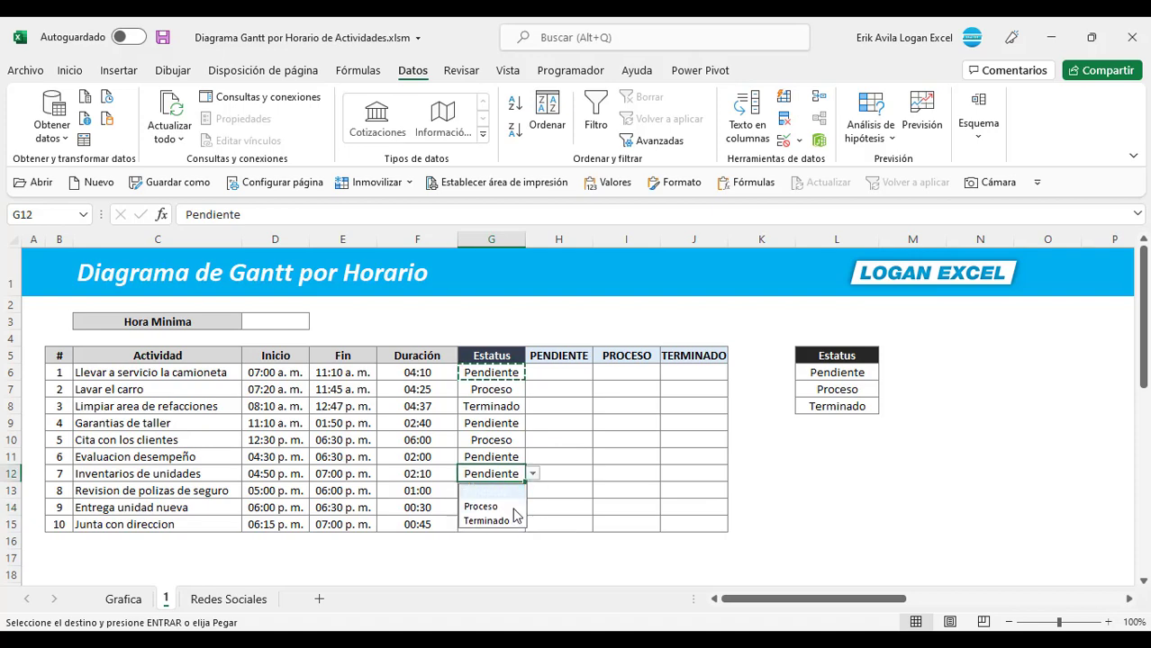
{"action": "left_click", "coordinate": [509, 522]}
{"action": "left_click", "coordinate": [504, 527]}
{"action": "left_click", "coordinate": [553, 374]}
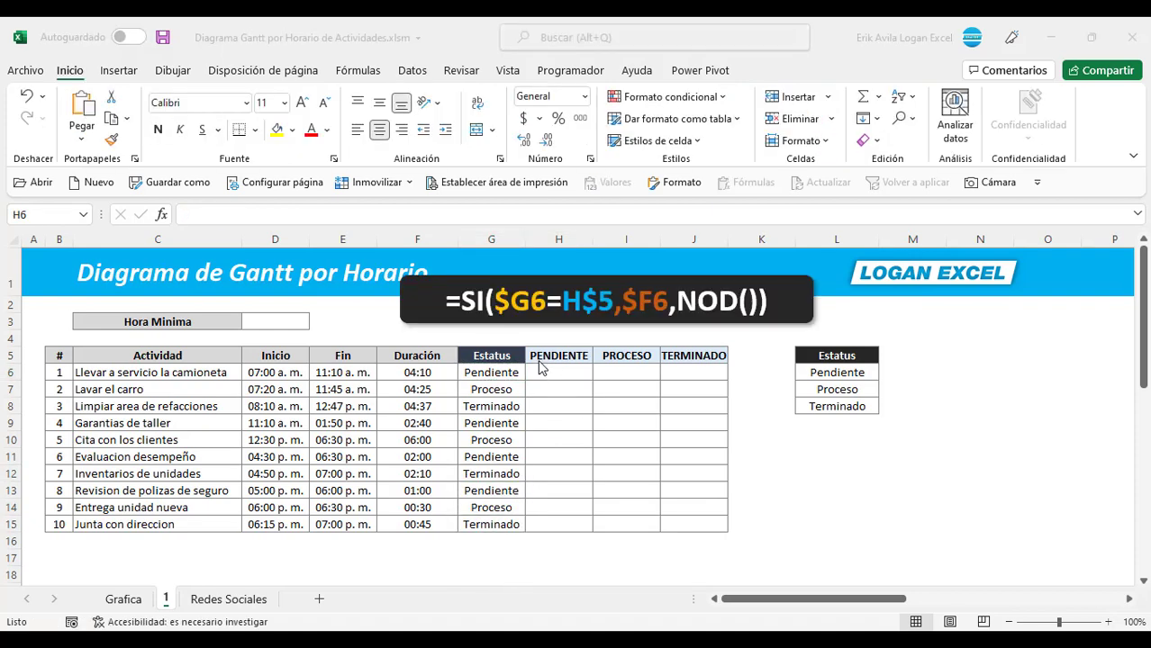
{"action": "left_click_drag", "start_coordinate": [557, 372], "coordinate": [559, 525]}
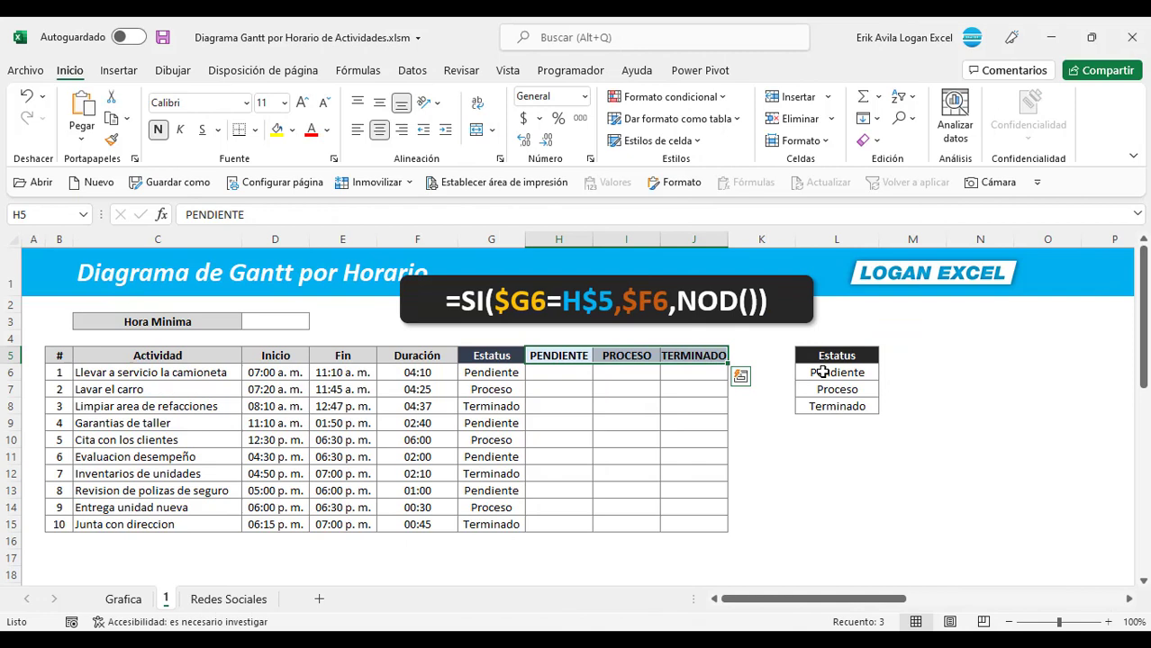
{"action": "left_click_drag", "start_coordinate": [827, 372], "coordinate": [829, 406]}
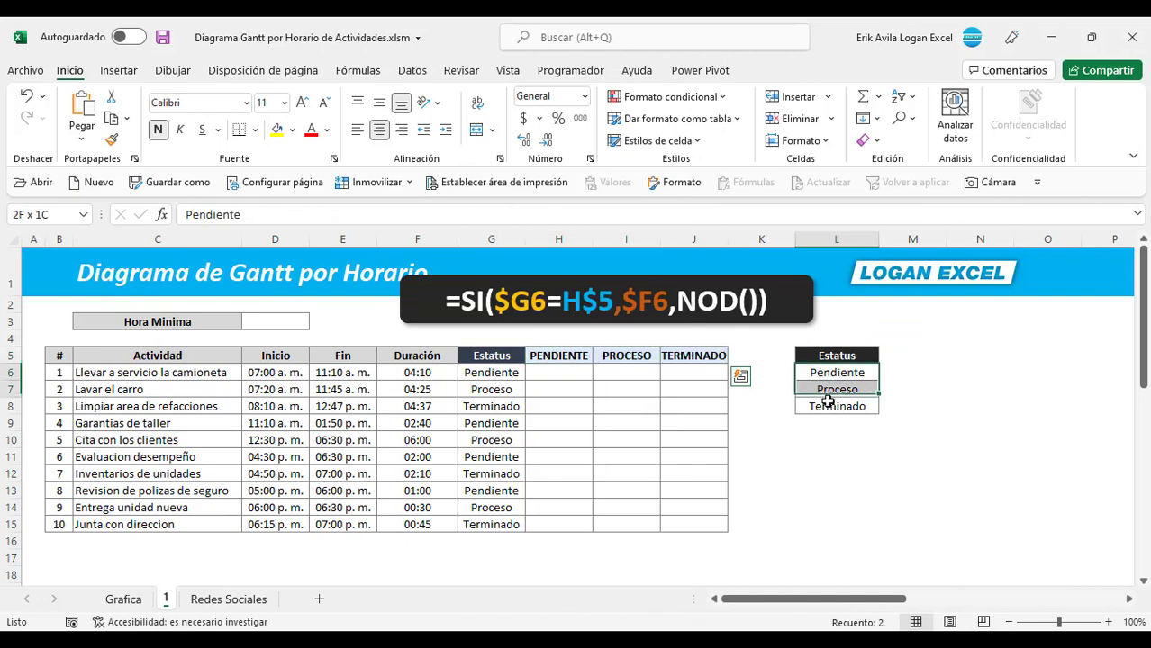
{"action": "left_click", "coordinate": [562, 358]}
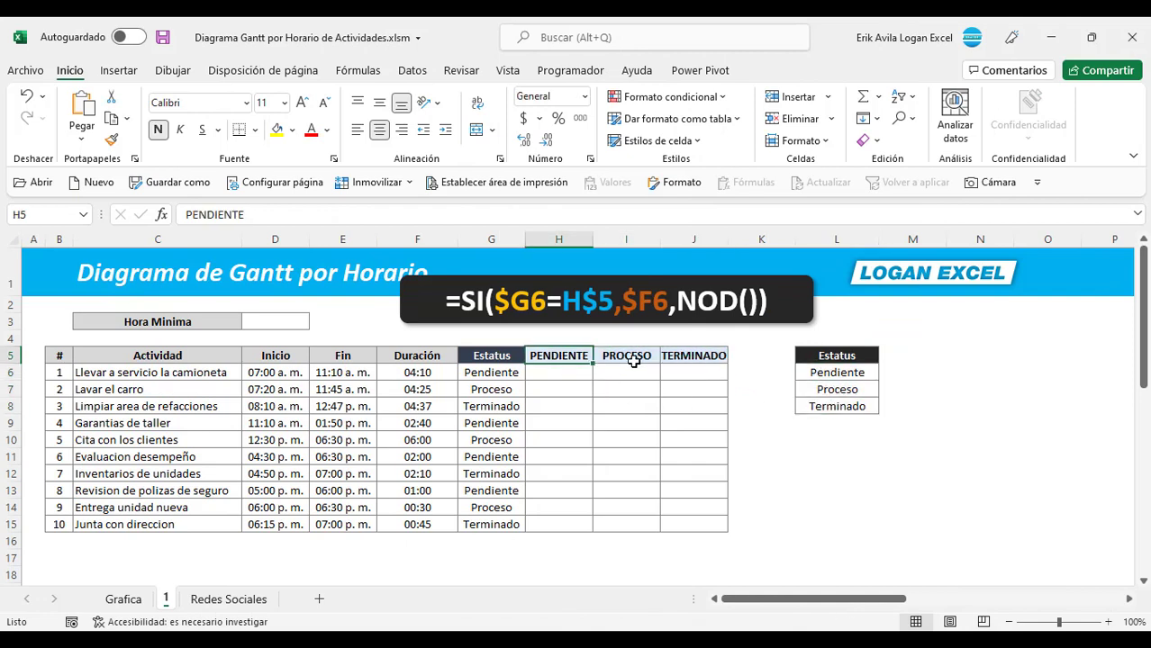
{"action": "left_click", "coordinate": [635, 358]}
{"action": "left_click", "coordinate": [687, 360]}
{"action": "left_click", "coordinate": [570, 374]}
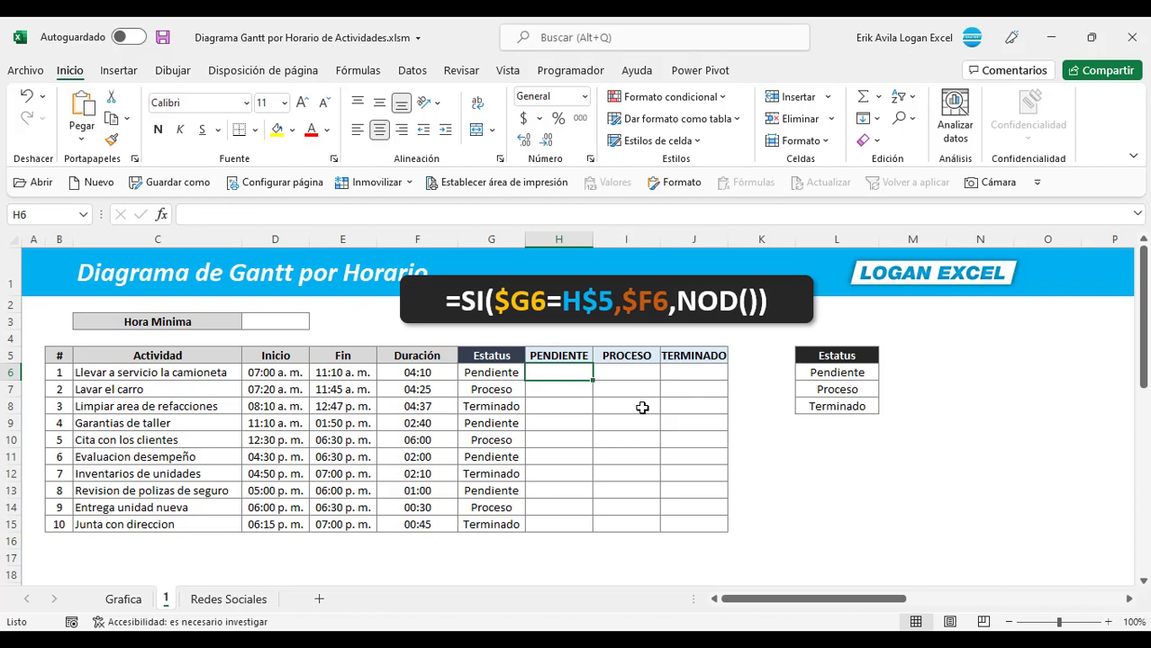
{"action": "left_click", "coordinate": [576, 420]}
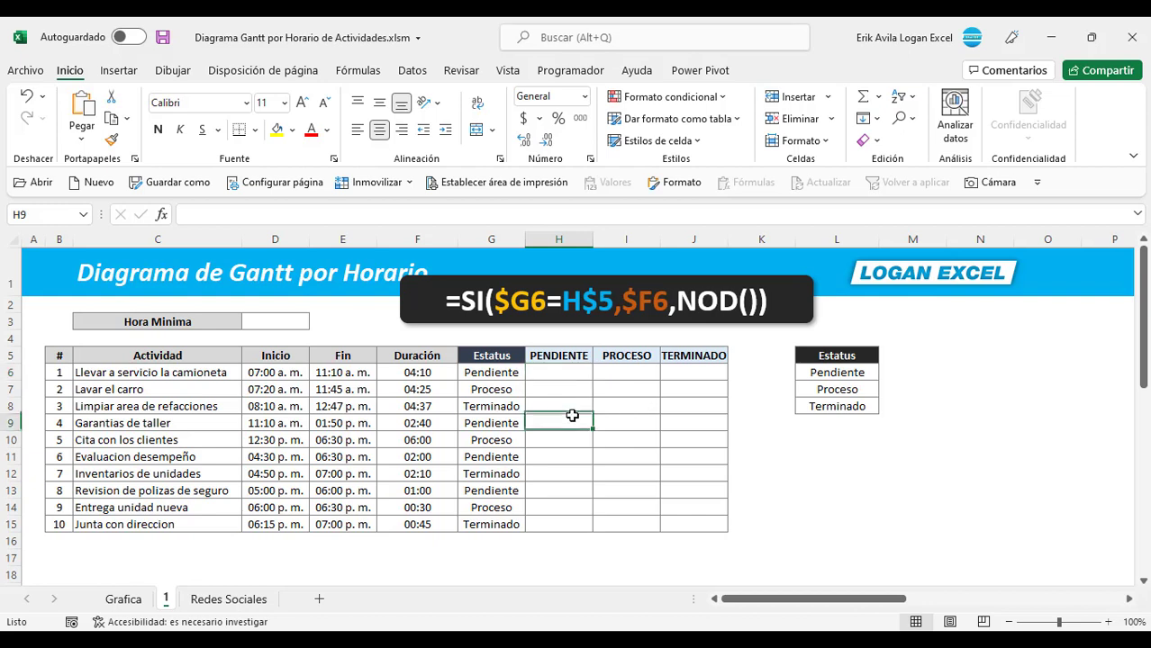
{"action": "left_click", "coordinate": [559, 376]}
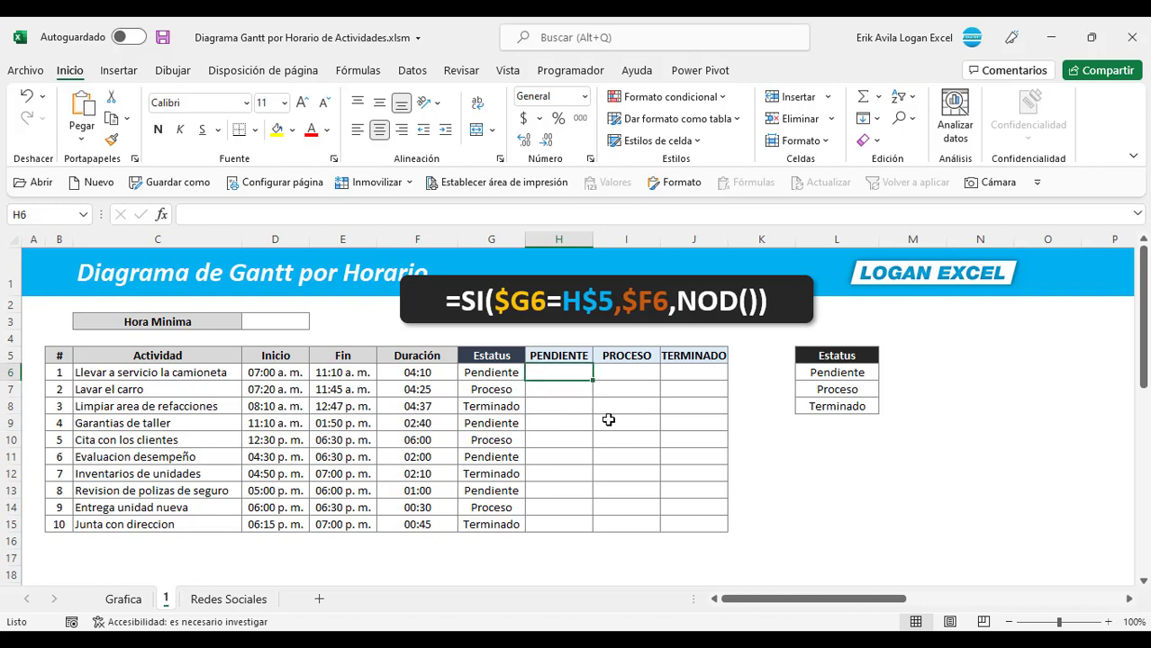
Type =si($G6=H$5,$F6,nod()) into H6, comparing G6's status with the H5 header.
{"action": "type", "text": "="}
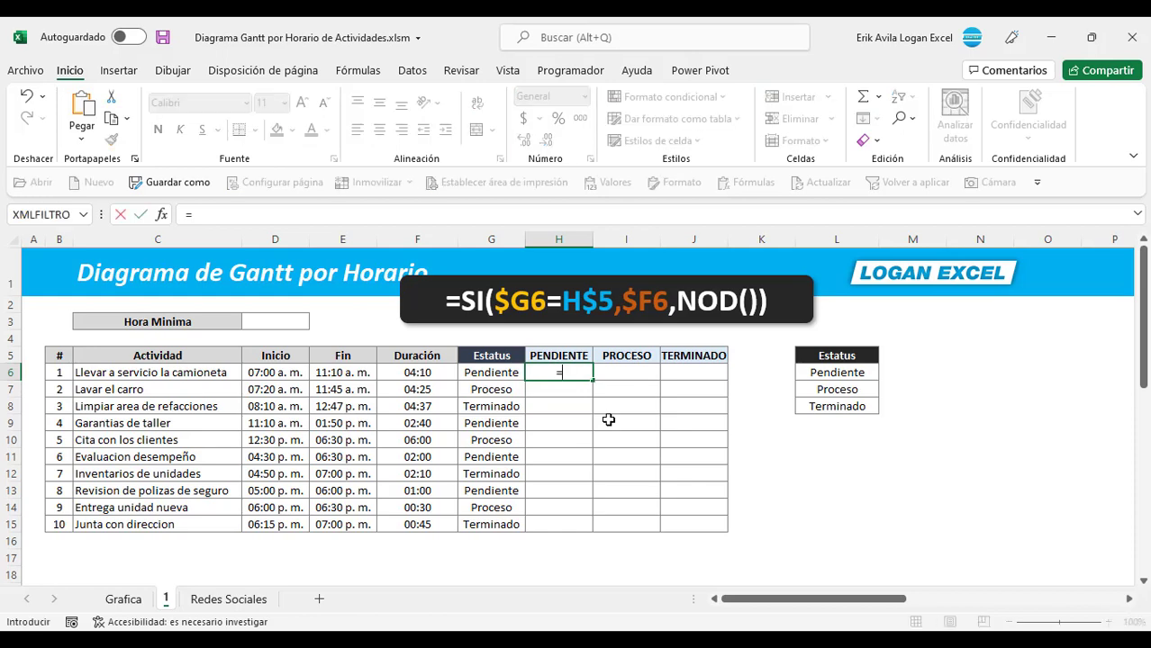
{"action": "type", "text": "si"}
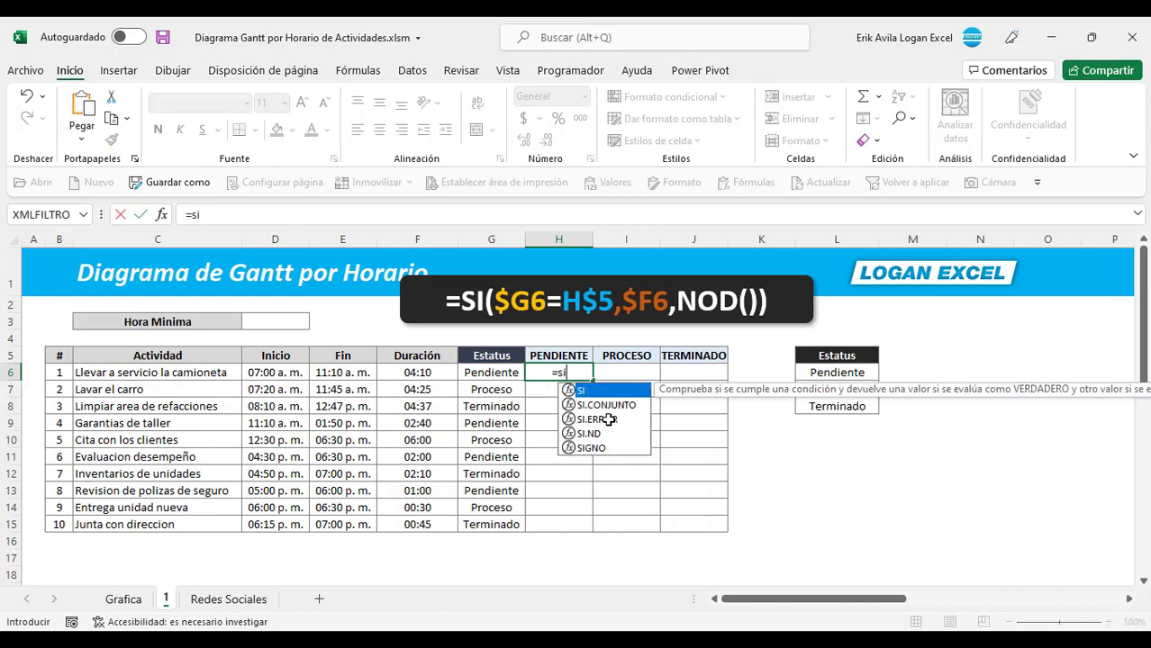
{"action": "type", "text": "("}
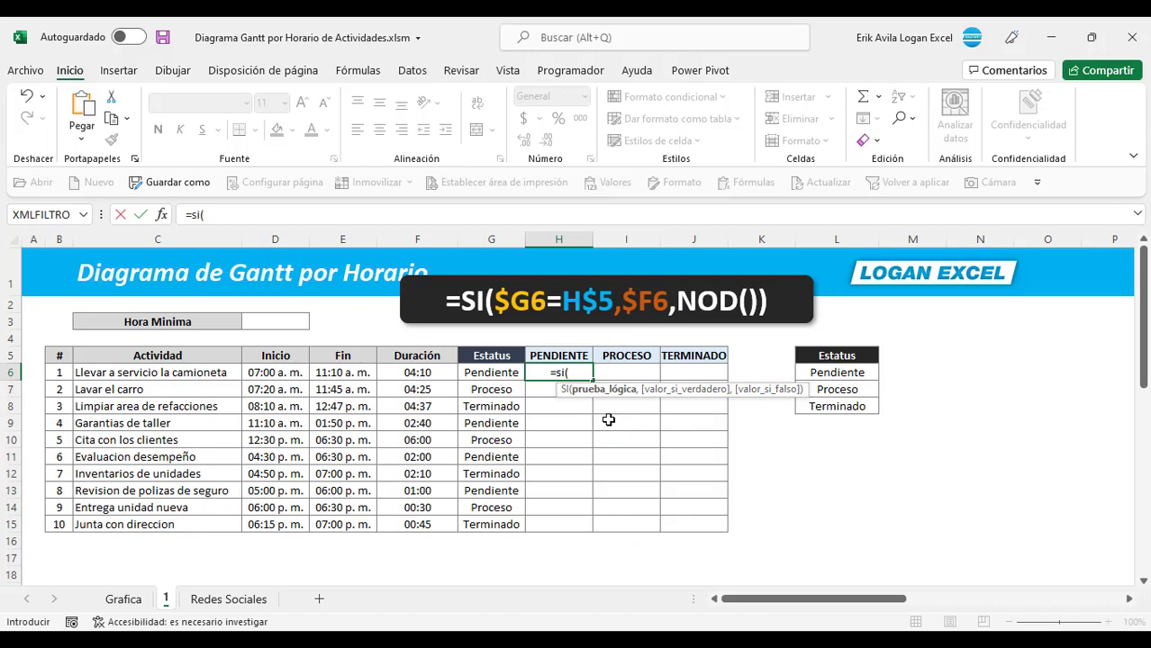
{"action": "left_click", "coordinate": [503, 372]}
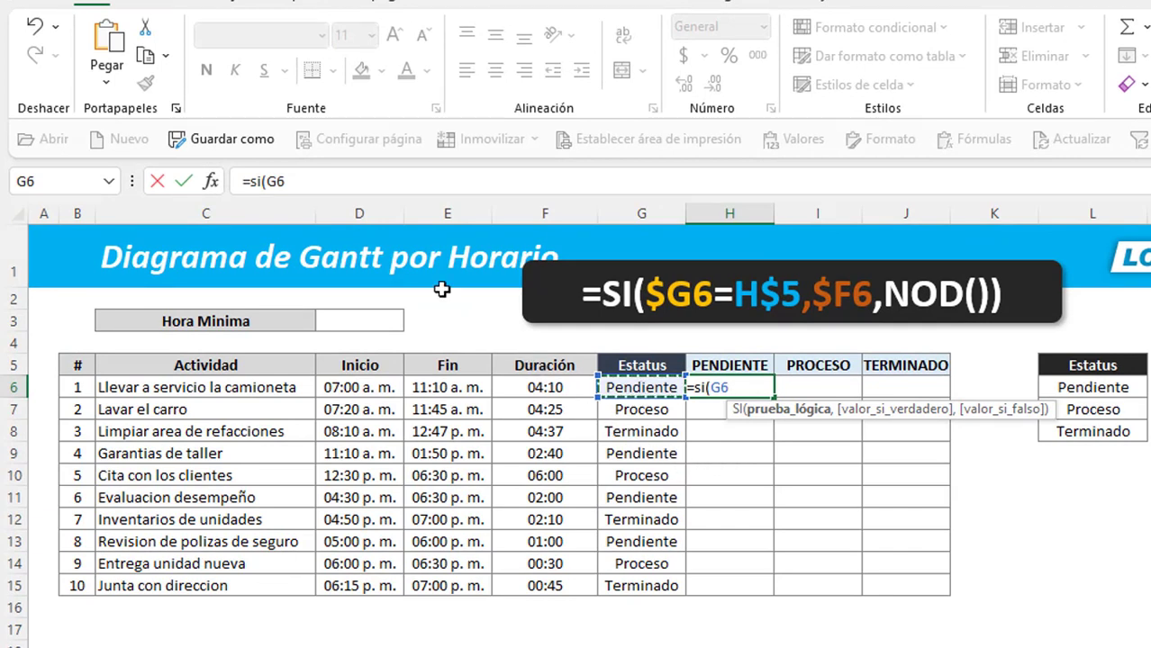
{"action": "left_click", "coordinate": [273, 182]}
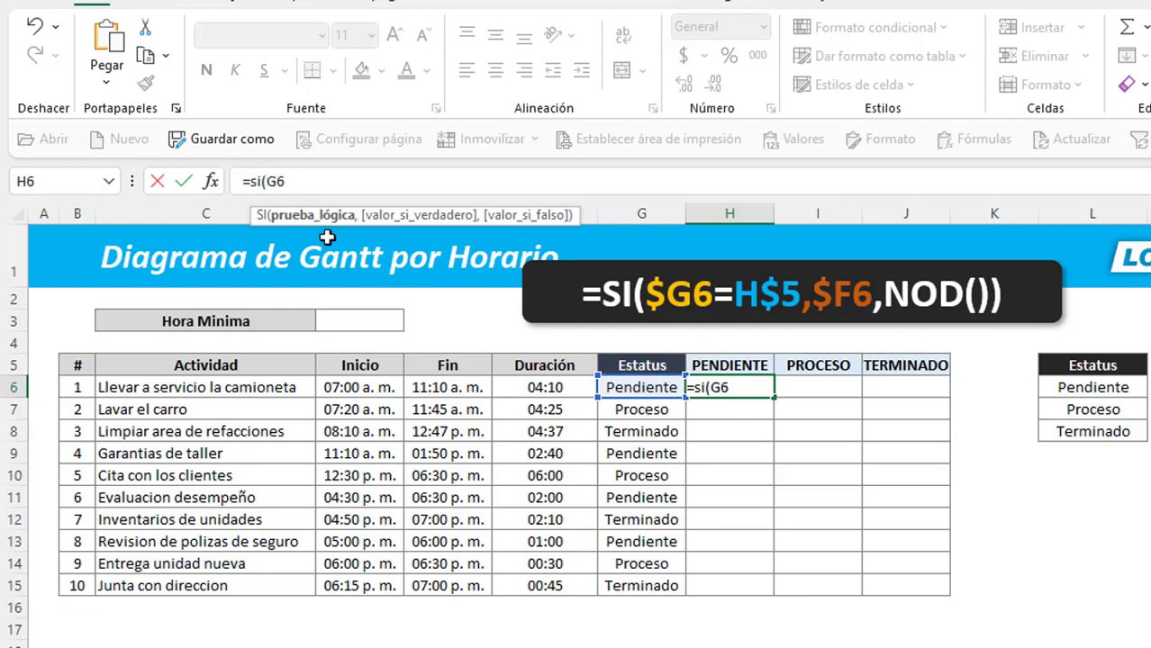
{"action": "type", "text": "$G6"}
{"action": "type", "text": "="}
{"action": "left_click", "coordinate": [723, 366]}
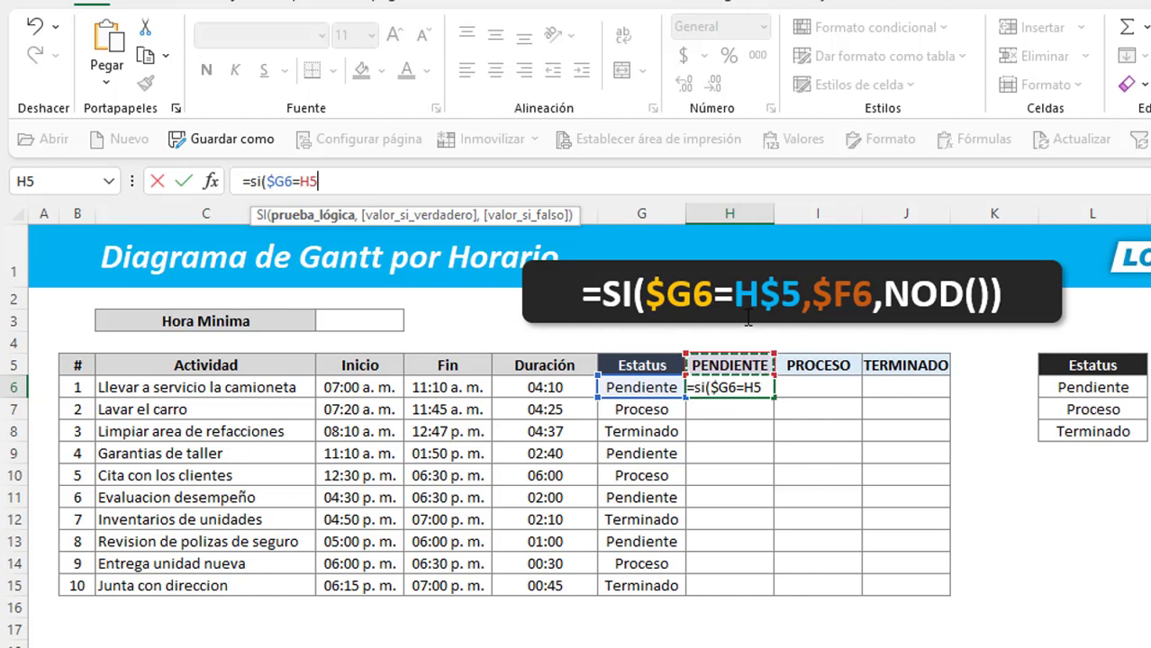
{"action": "left_click", "coordinate": [311, 183]}
{"action": "type", "text": "$"}
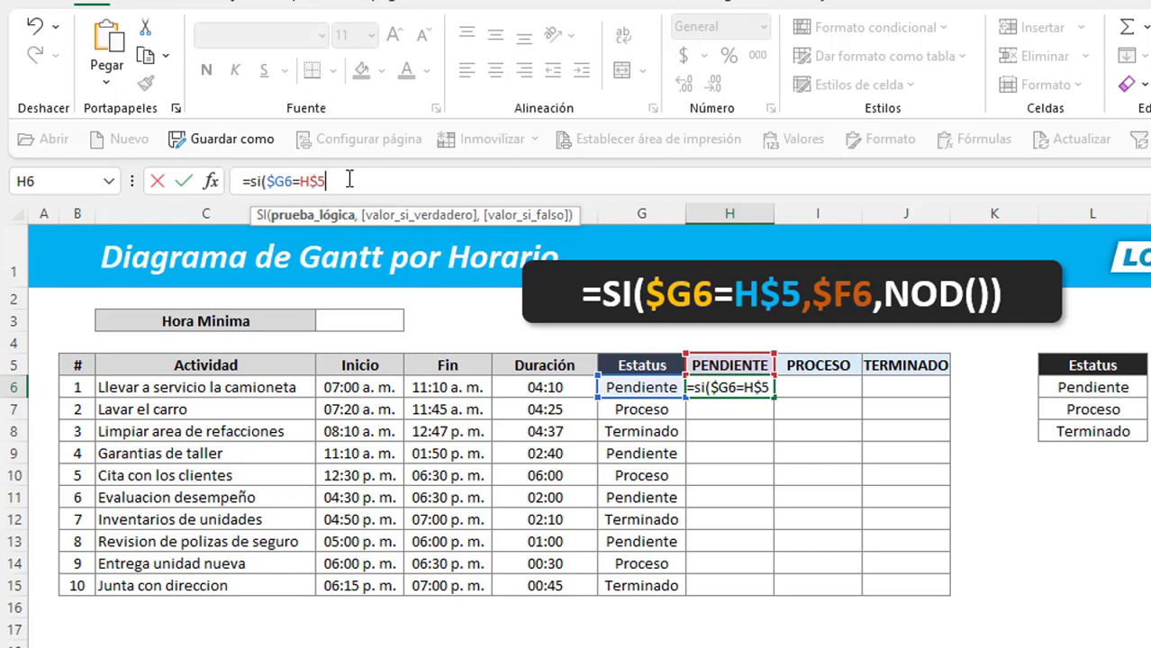
{"action": "type", "text": ","}
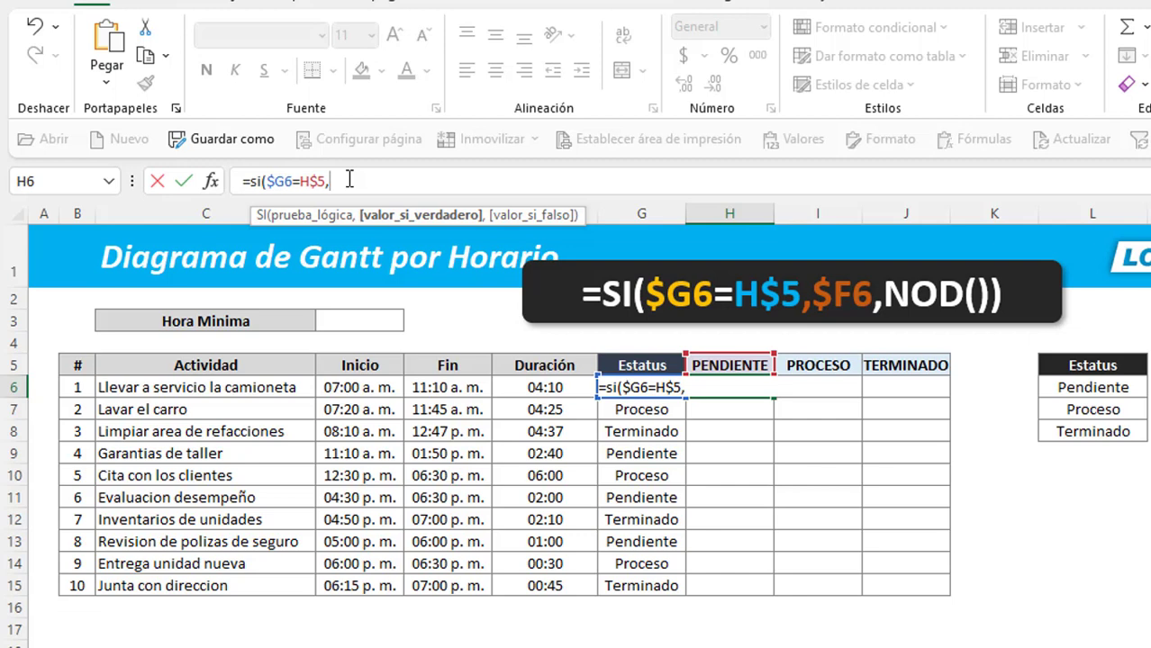
{"action": "left_click", "coordinate": [561, 387]}
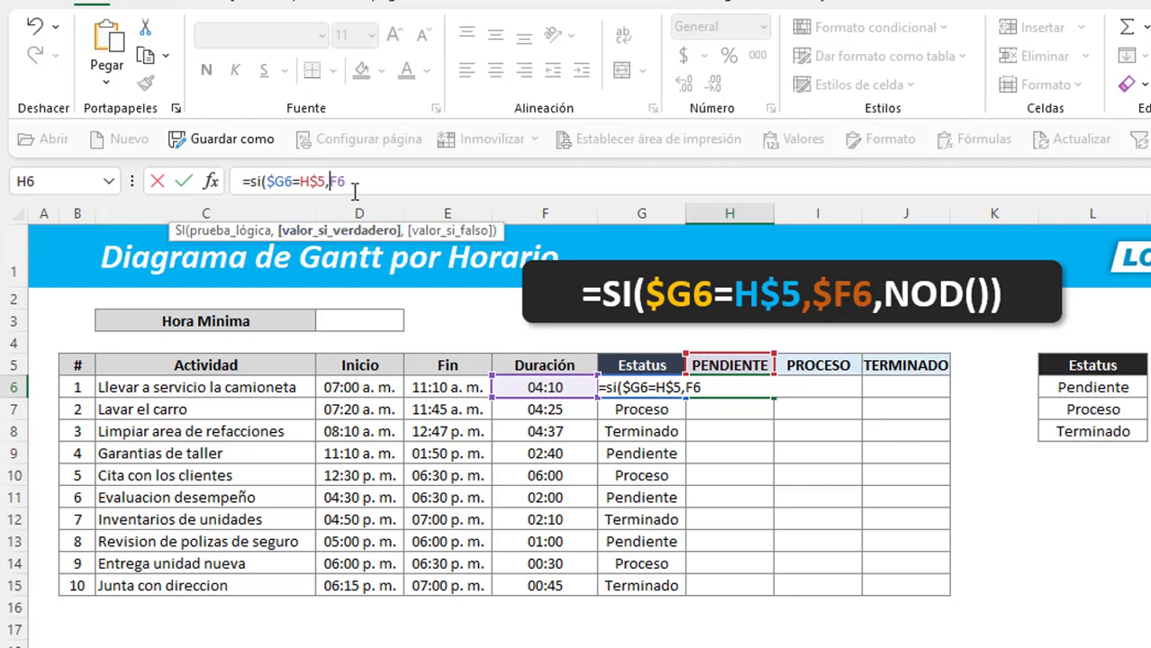
{"action": "type", "text": "$F6"}
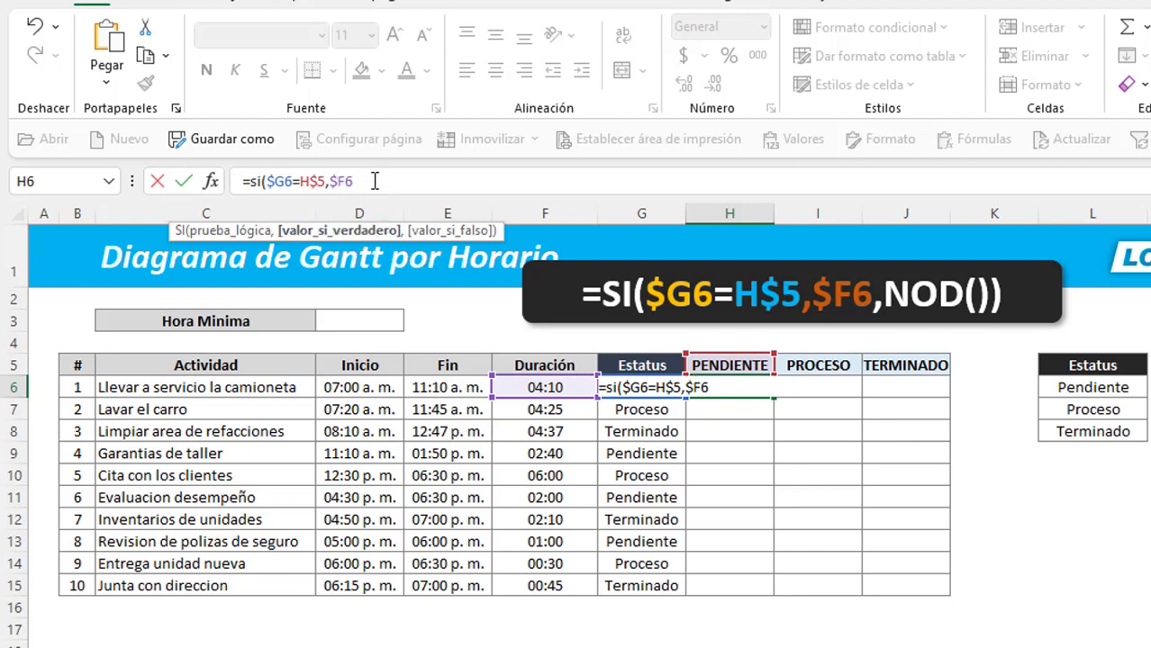
{"action": "type", "text": ","}
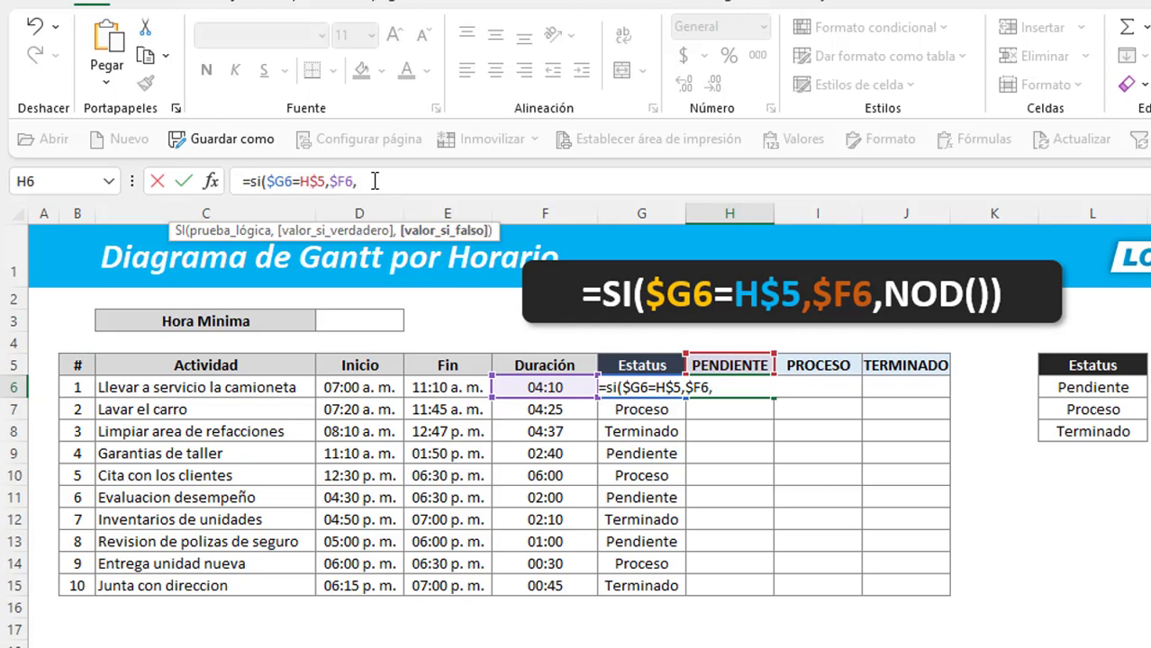
{"action": "type", "text": "n"}
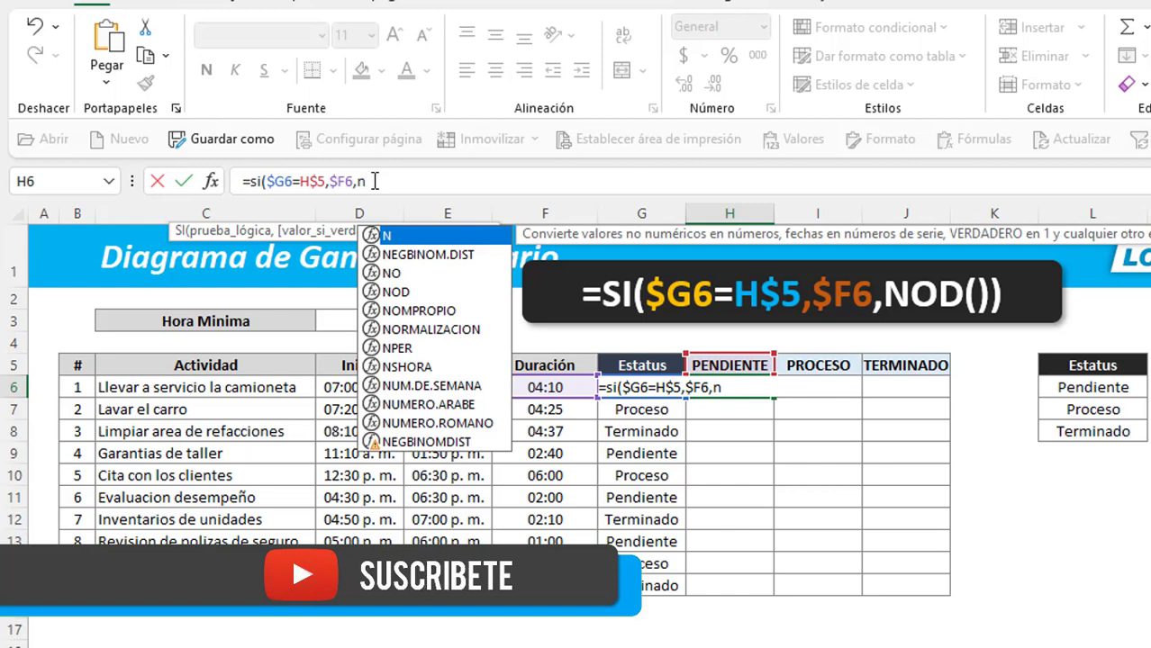
{"action": "type", "text": "od("}
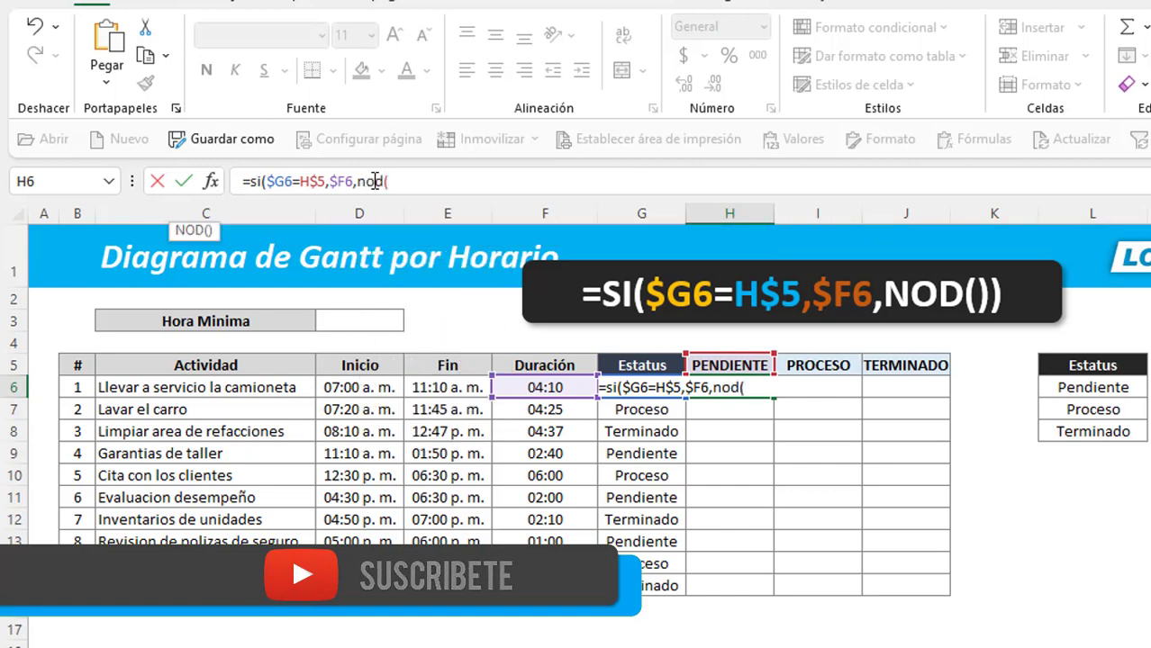
{"action": "type", "text": ")"}
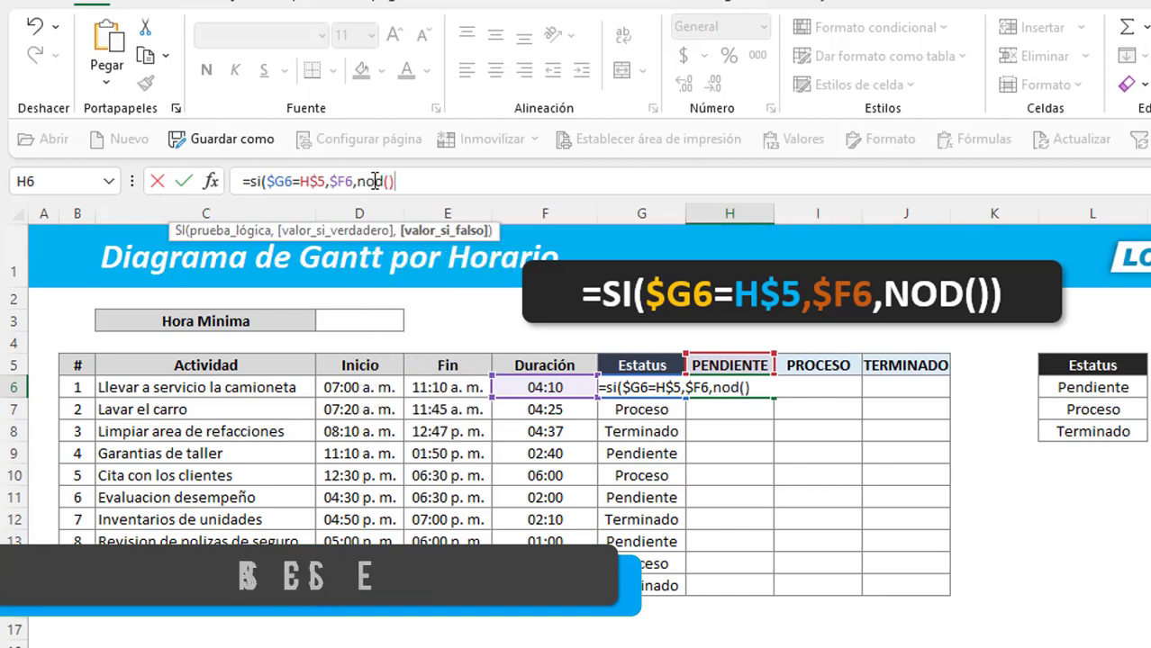
{"action": "type", "text": ")"}
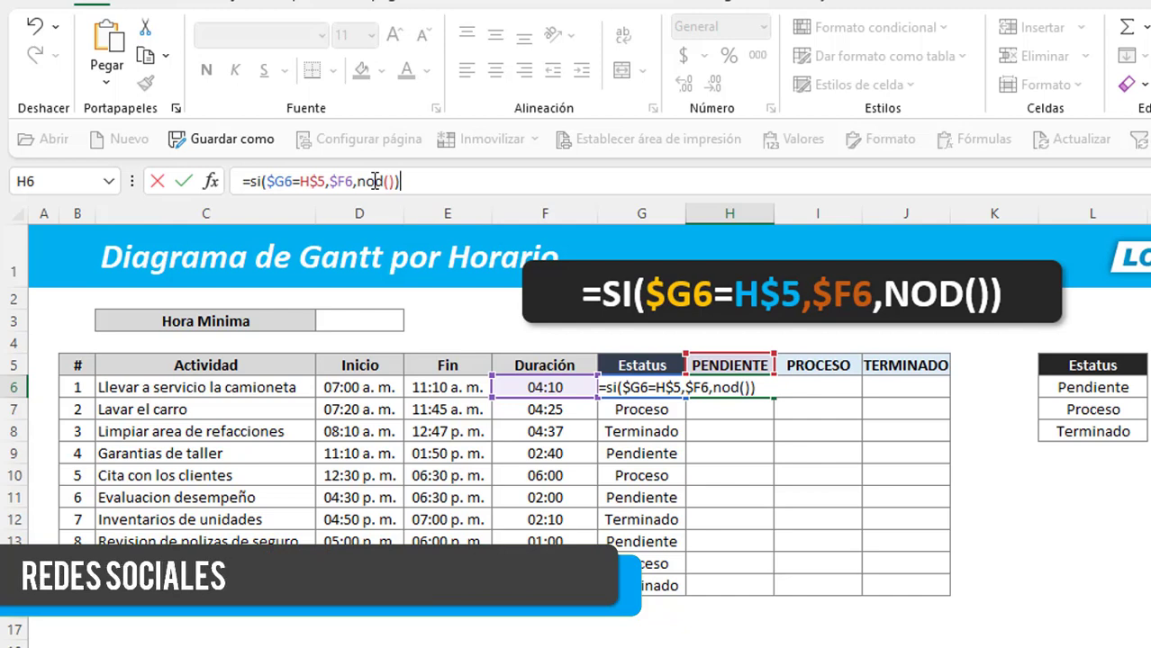
Commit the H6 formula and fill it across H6:J15, then select that range.
{"action": "key", "text": "Return"}
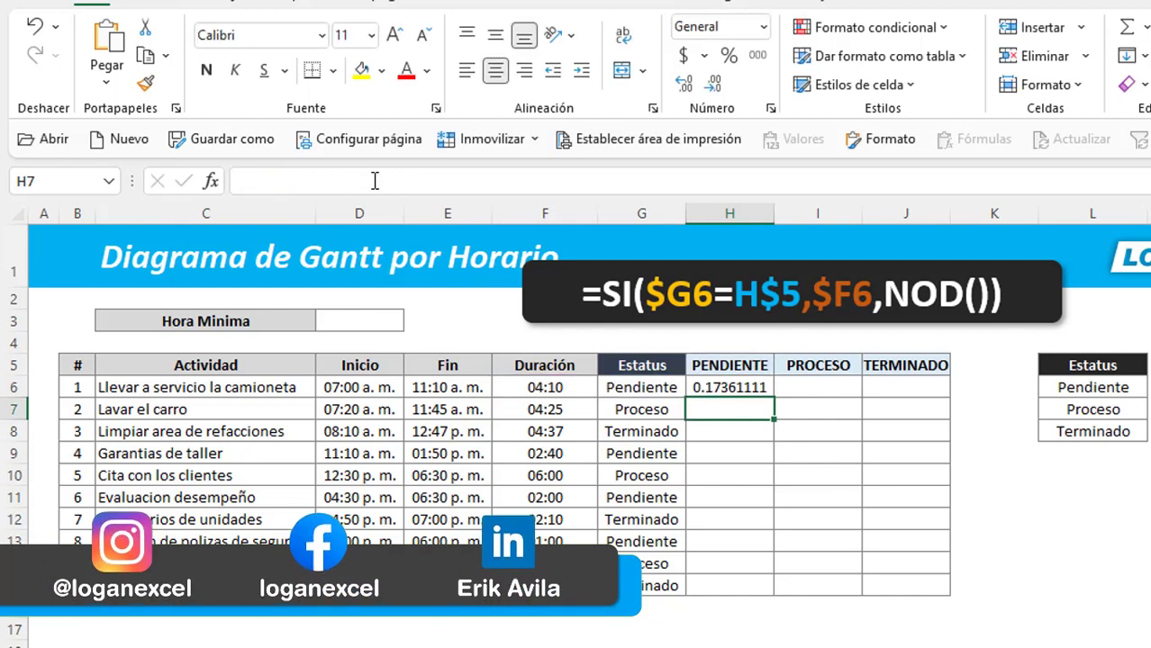
{"action": "left_click", "coordinate": [750, 387]}
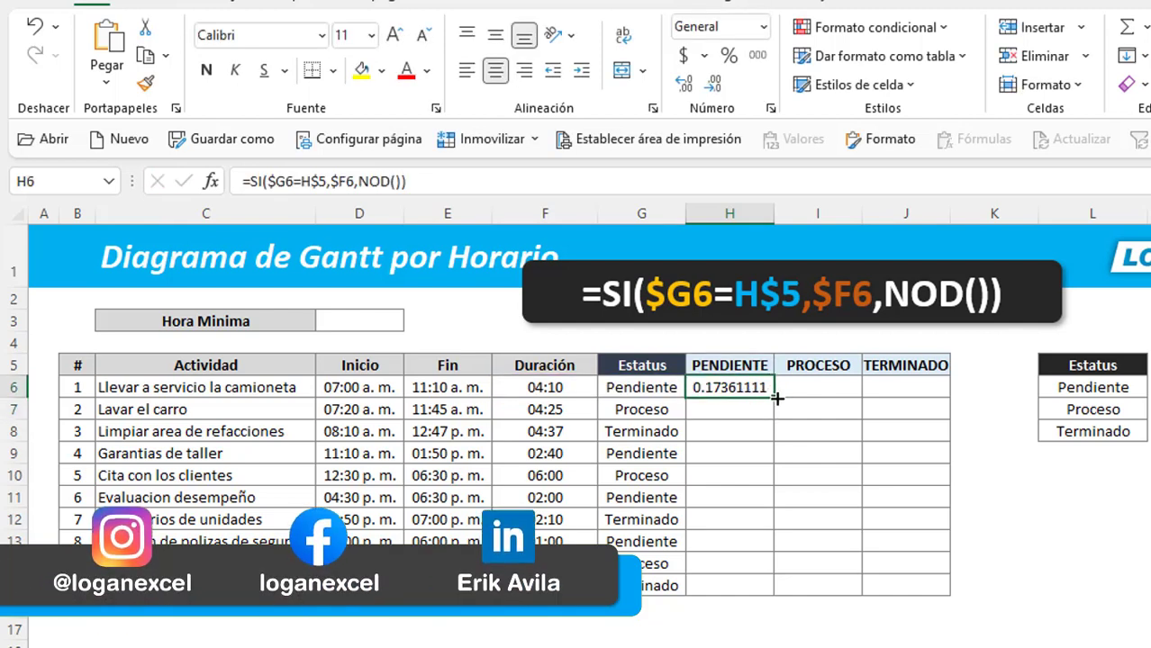
{"action": "left_click_drag", "start_coordinate": [777, 397], "coordinate": [811, 581]}
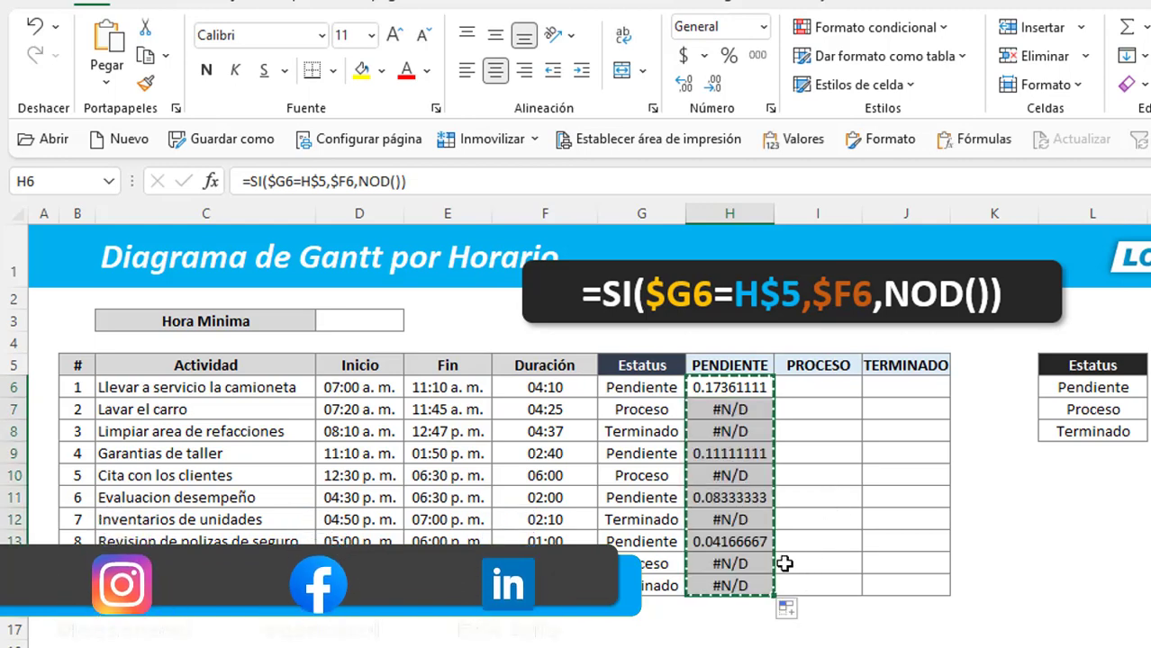
{"action": "left_click_drag", "start_coordinate": [792, 387], "coordinate": [901, 585]}
{"action": "key", "text": "Return"}
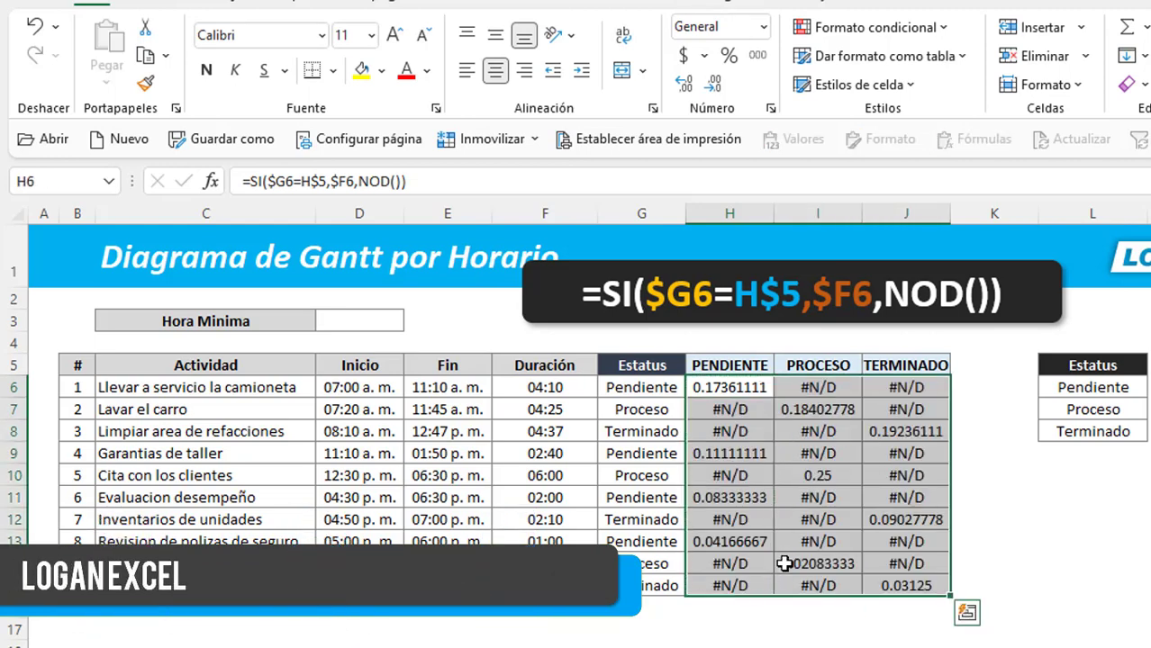
{"action": "left_click", "coordinate": [755, 394]}
{"action": "left_click_drag", "start_coordinate": [752, 389], "coordinate": [869, 583]}
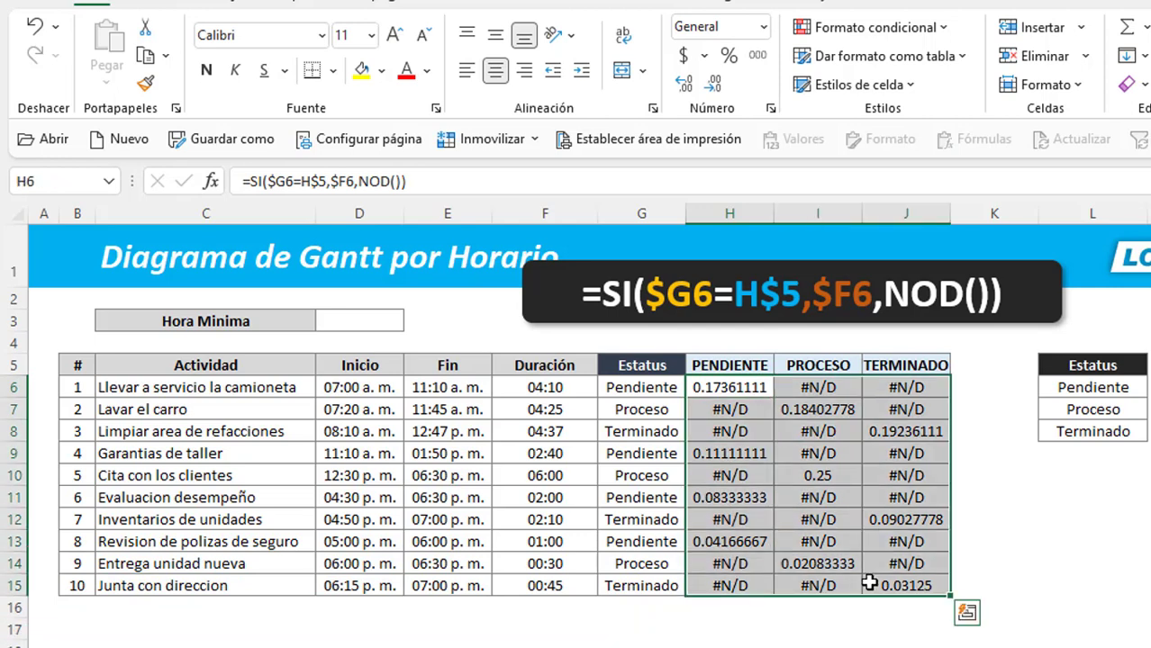
Apply the custom hh:mm format to the status results in H6:J15.
{"action": "key", "text": "ctrl+1"}
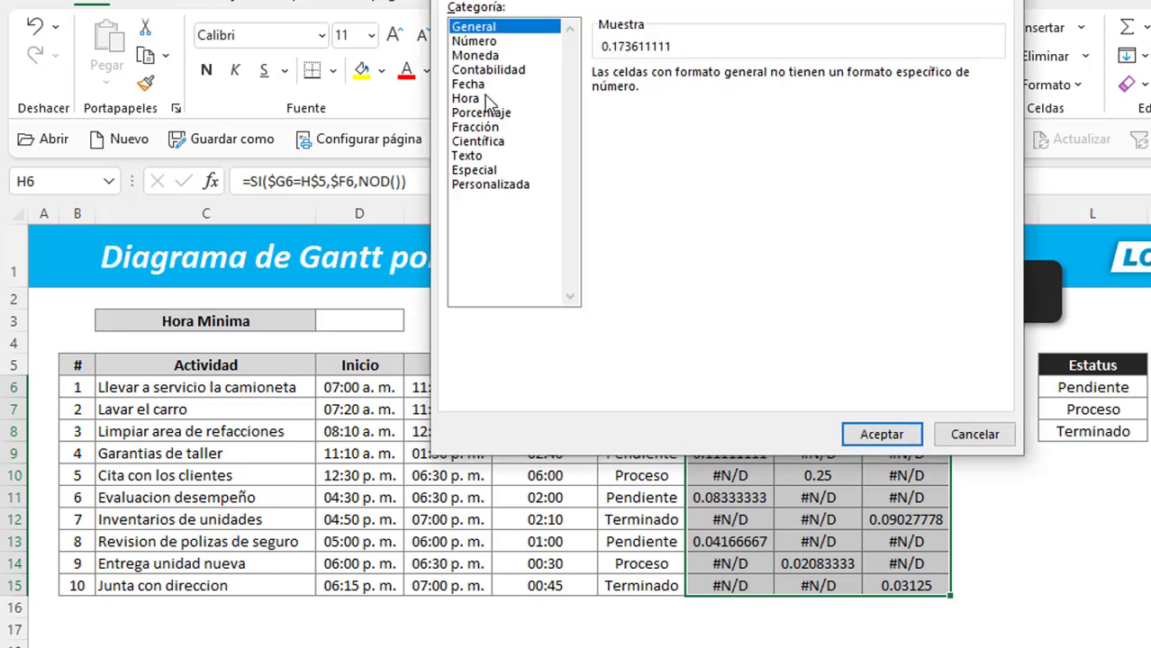
{"action": "left_click", "coordinate": [466, 99]}
{"action": "left_click", "coordinate": [490, 184]}
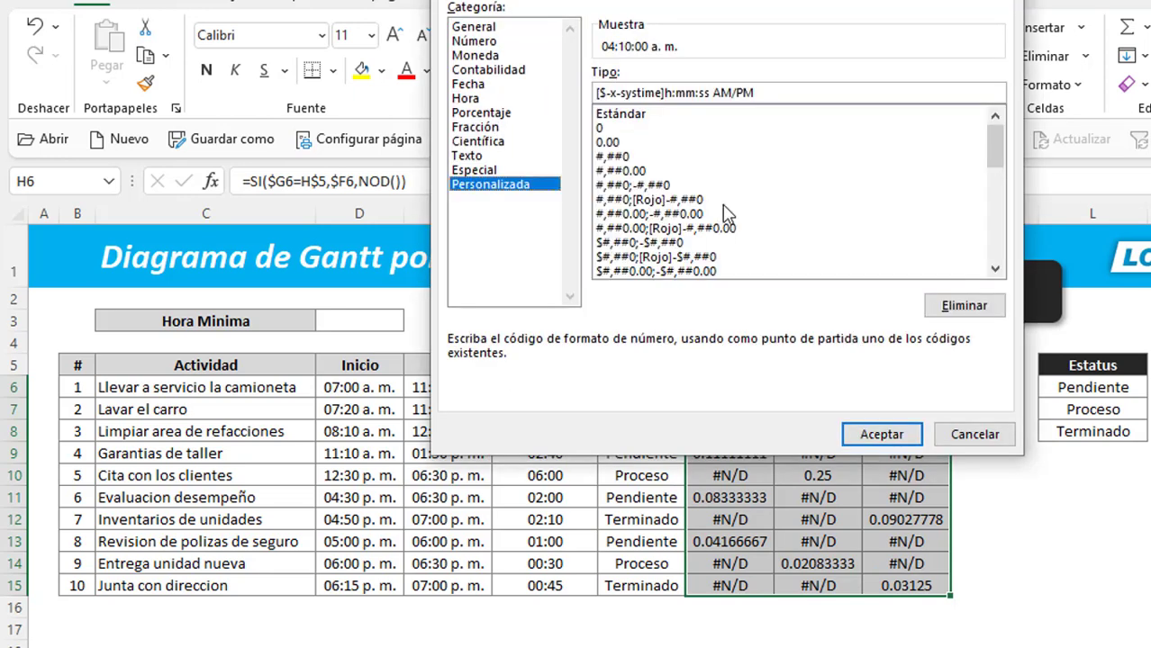
{"action": "mouse_move", "coordinate": [998, 146]}
{"action": "left_mouse_down"}
{"action": "mouse_move", "coordinate": [1005, 233]}
{"action": "mouse_move", "coordinate": [934, 223]}
{"action": "left_mouse_up"}
{"action": "left_click", "coordinate": [883, 186]}
{"action": "left_click", "coordinate": [879, 436]}
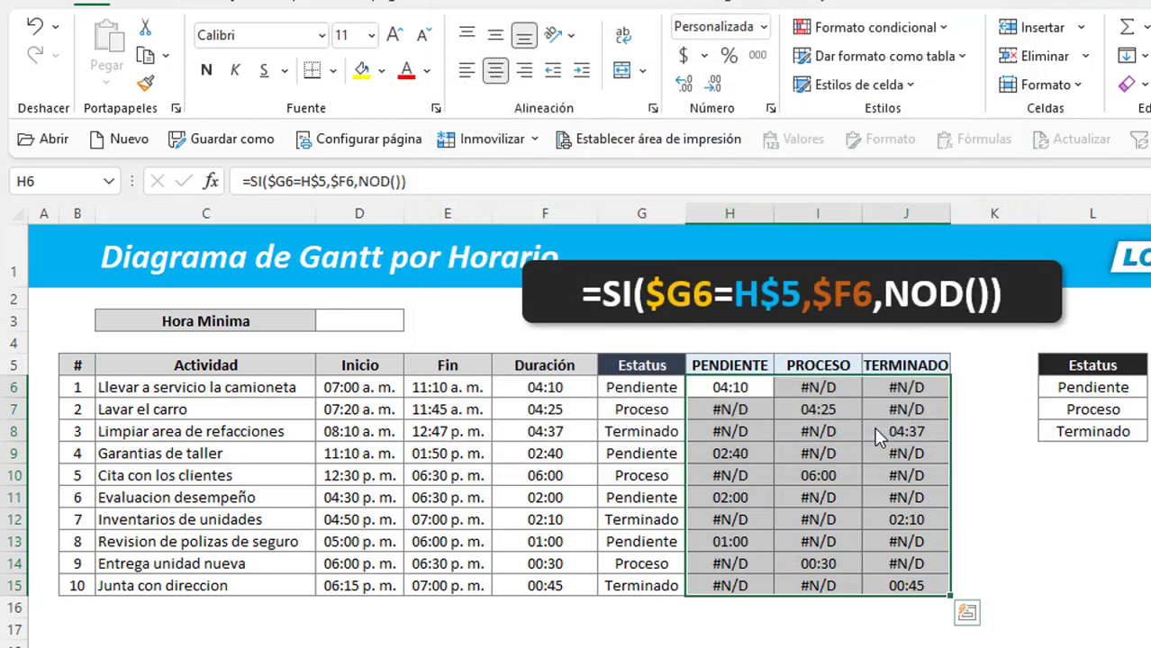
{"action": "left_click", "coordinate": [819, 409]}
{"action": "left_click", "coordinate": [740, 407]}
{"action": "left_click", "coordinate": [744, 370]}
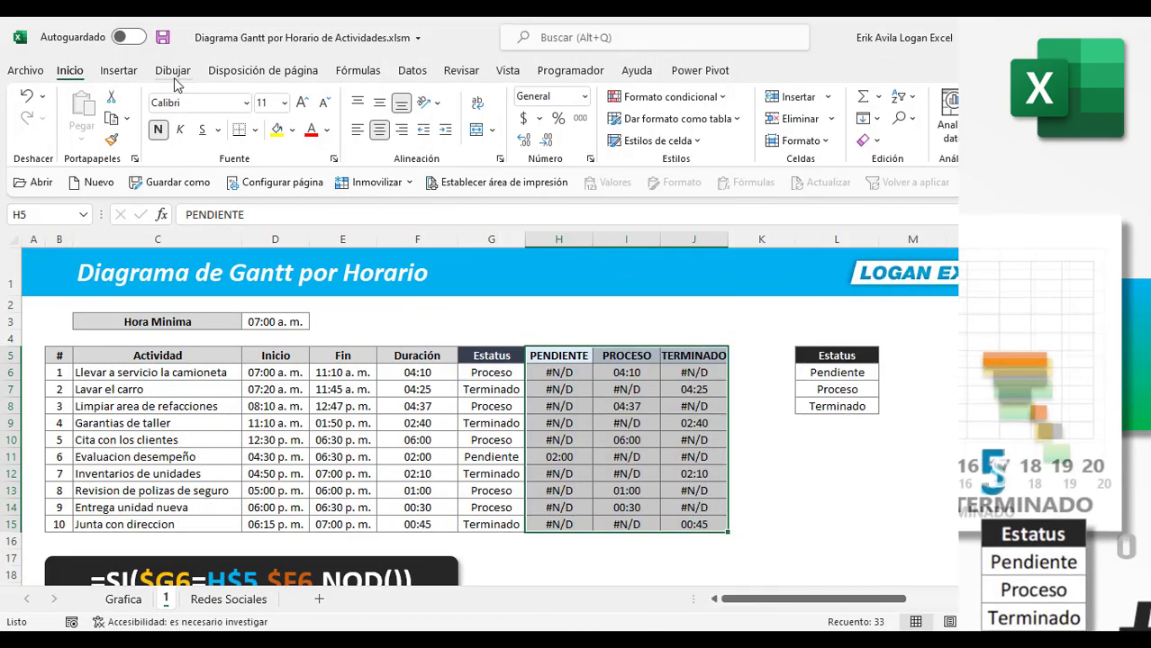
Insert a stacked bar chart of H5:J15, move it below the table, and open Seleccionar datos.
{"action": "left_click", "coordinate": [438, 96]}
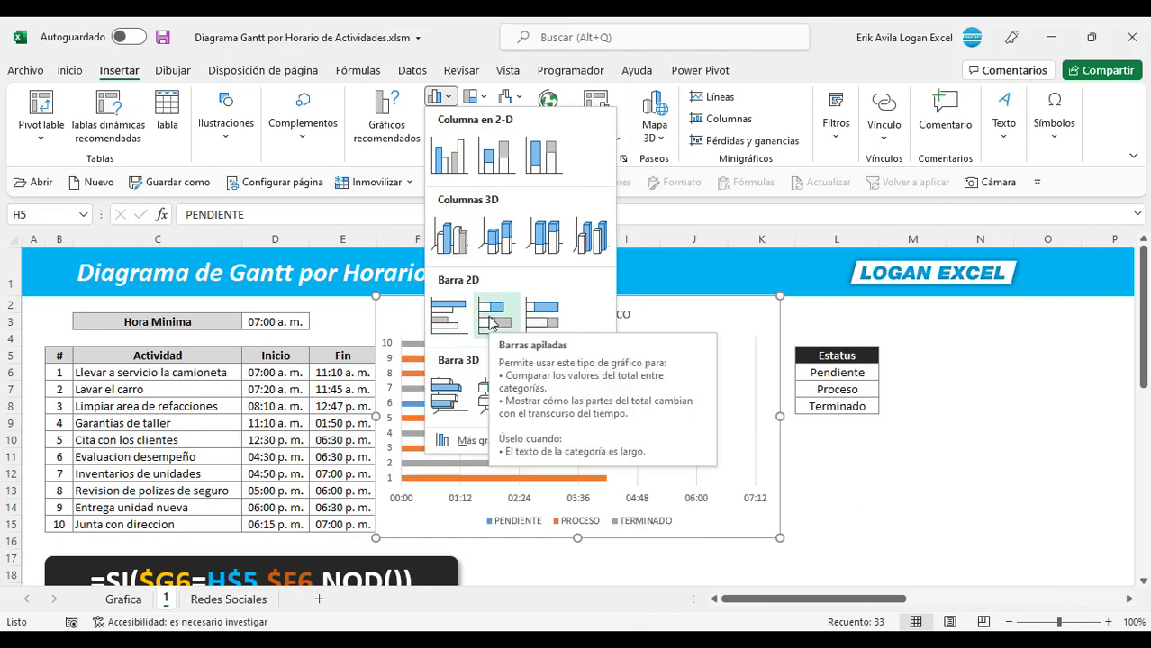
{"action": "left_click", "coordinate": [490, 323]}
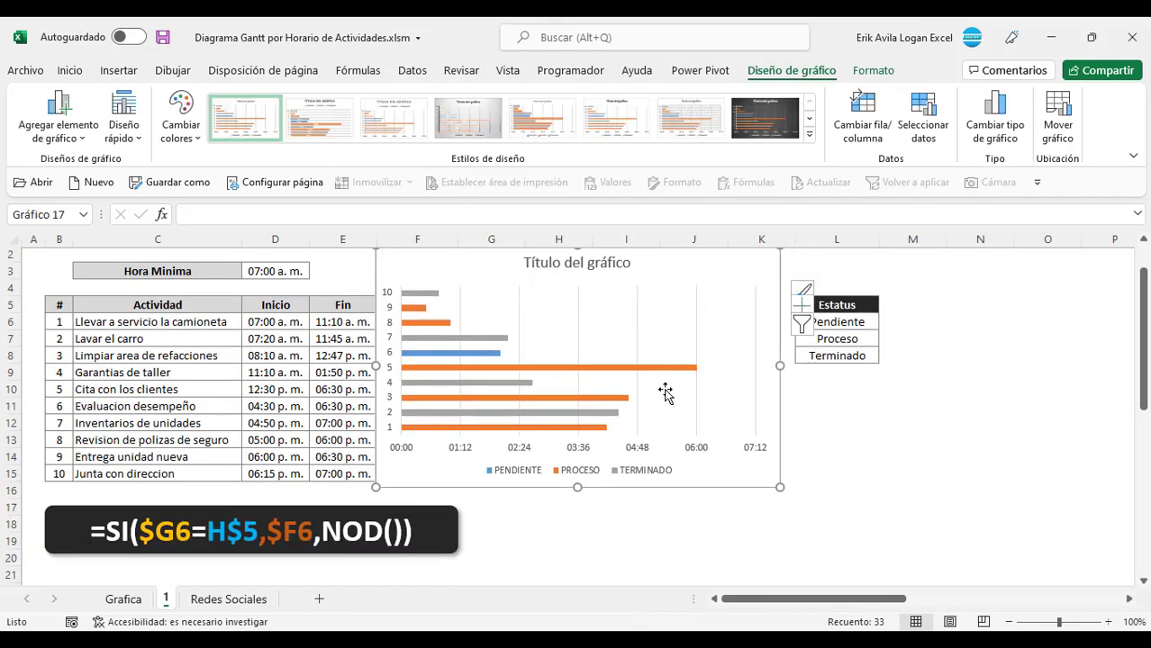
{"action": "left_click_drag", "start_coordinate": [667, 307], "coordinate": [680, 444]}
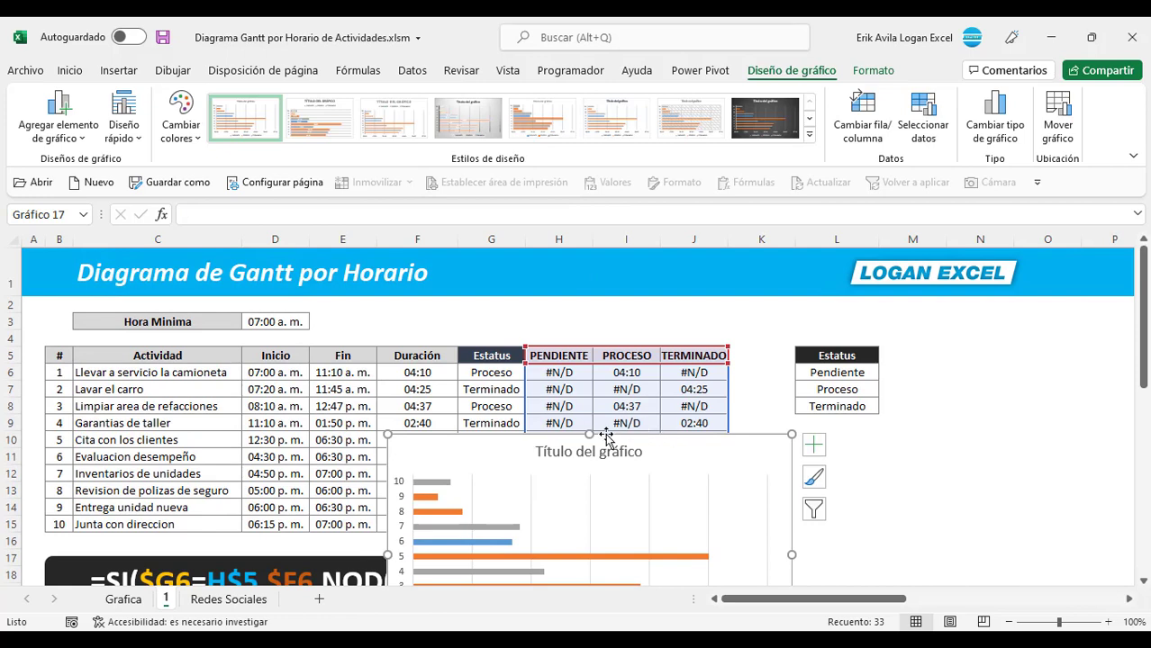
{"action": "right_click", "coordinate": [622, 472]}
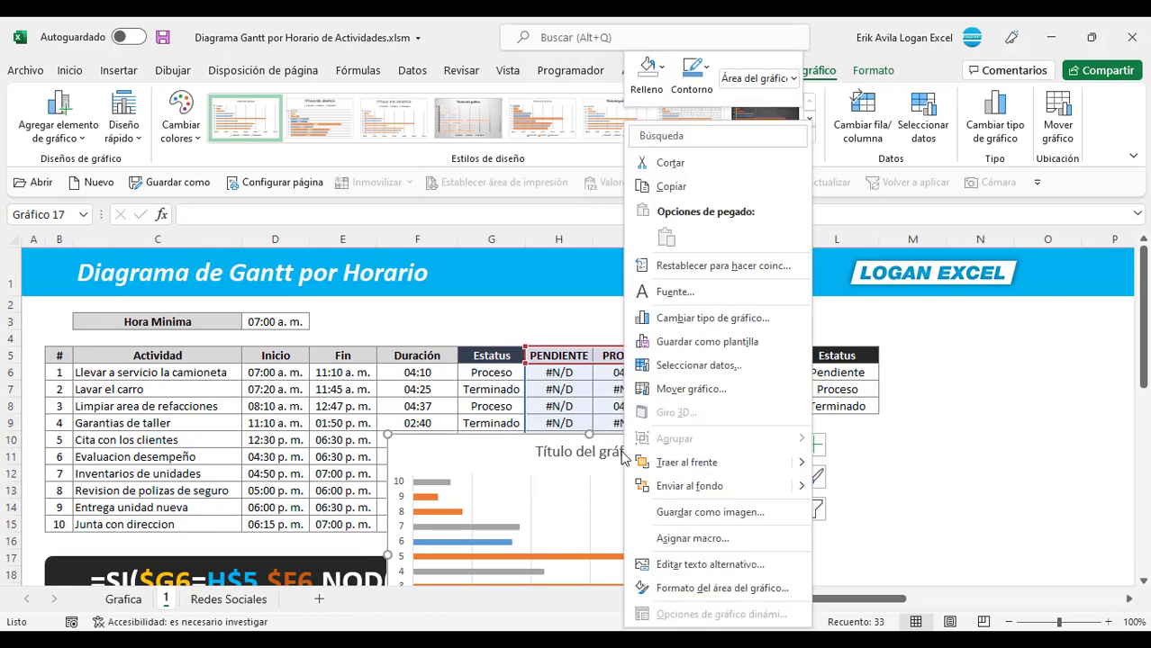
{"action": "left_click", "coordinate": [666, 367]}
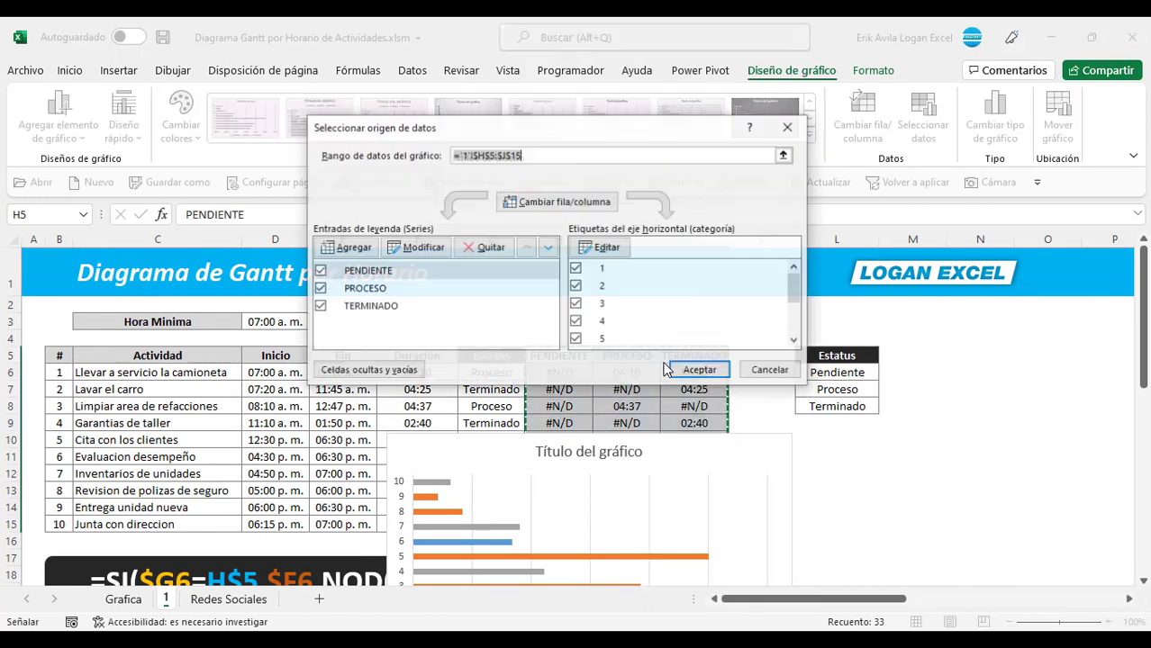
Add a new chart series named from D5 with values D6:D15.
{"action": "left_click", "coordinate": [348, 251]}
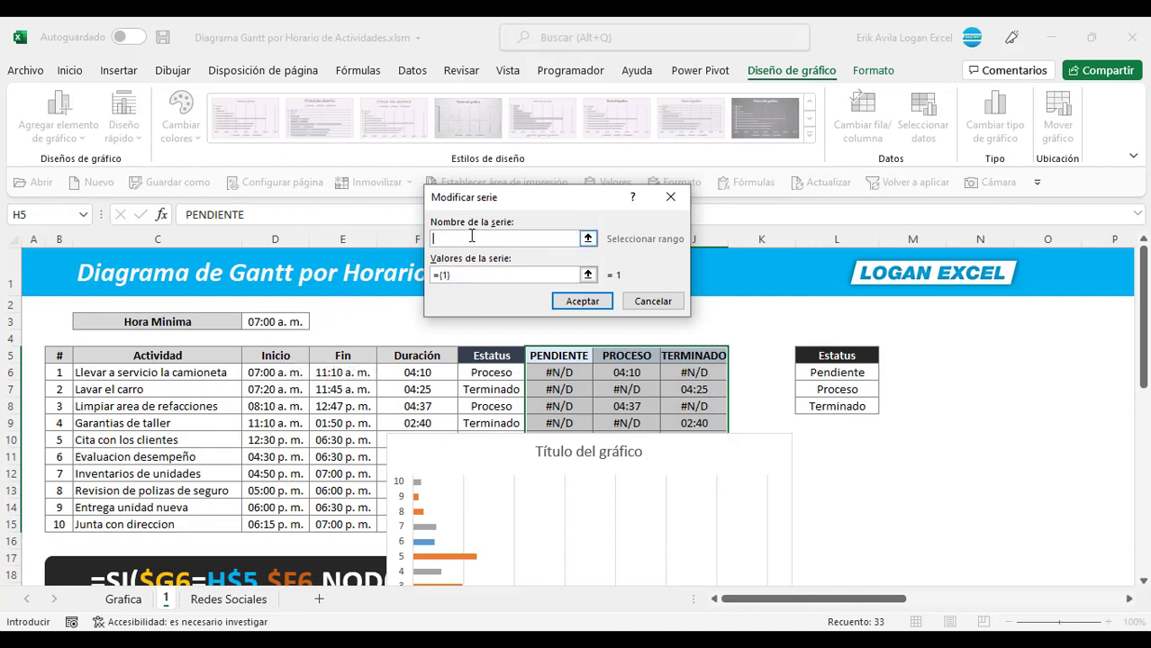
{"action": "left_click", "coordinate": [288, 356]}
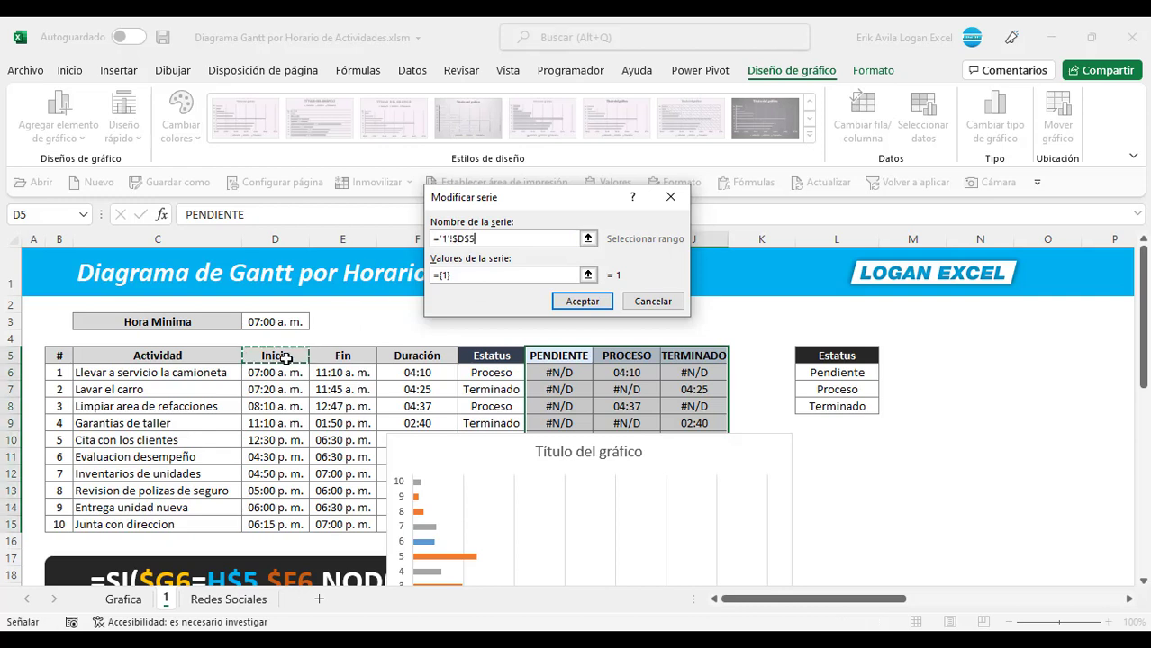
{"action": "key", "text": "Tab"}
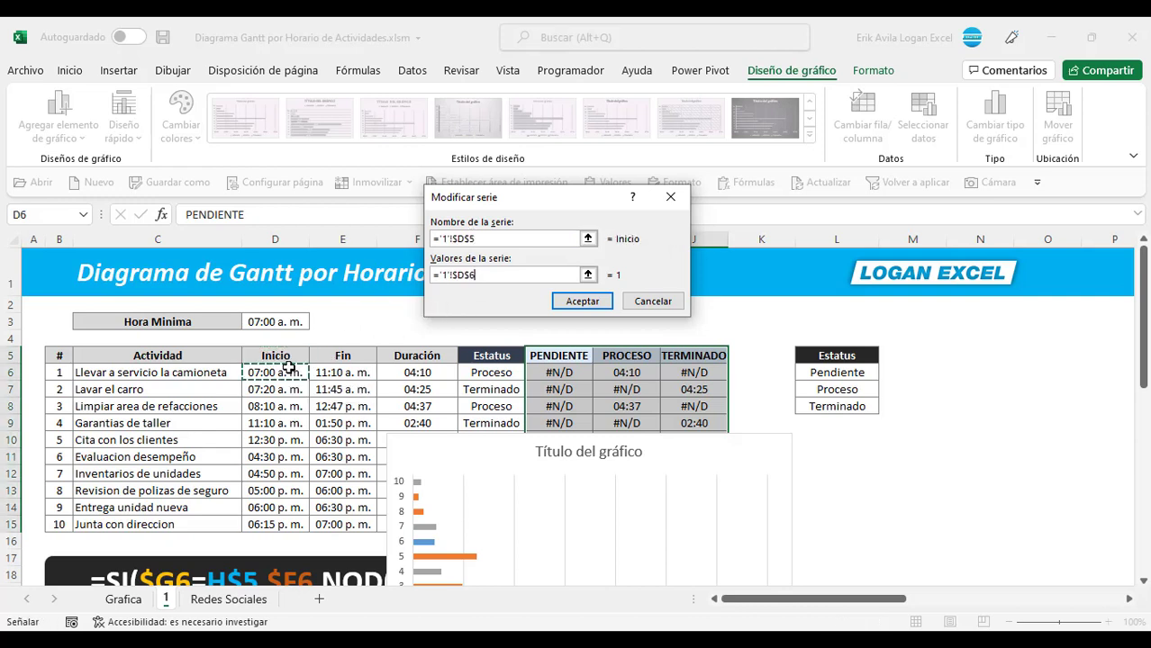
{"action": "left_click_drag", "start_coordinate": [275, 372], "coordinate": [274, 524]}
{"action": "left_click", "coordinate": [593, 307]}
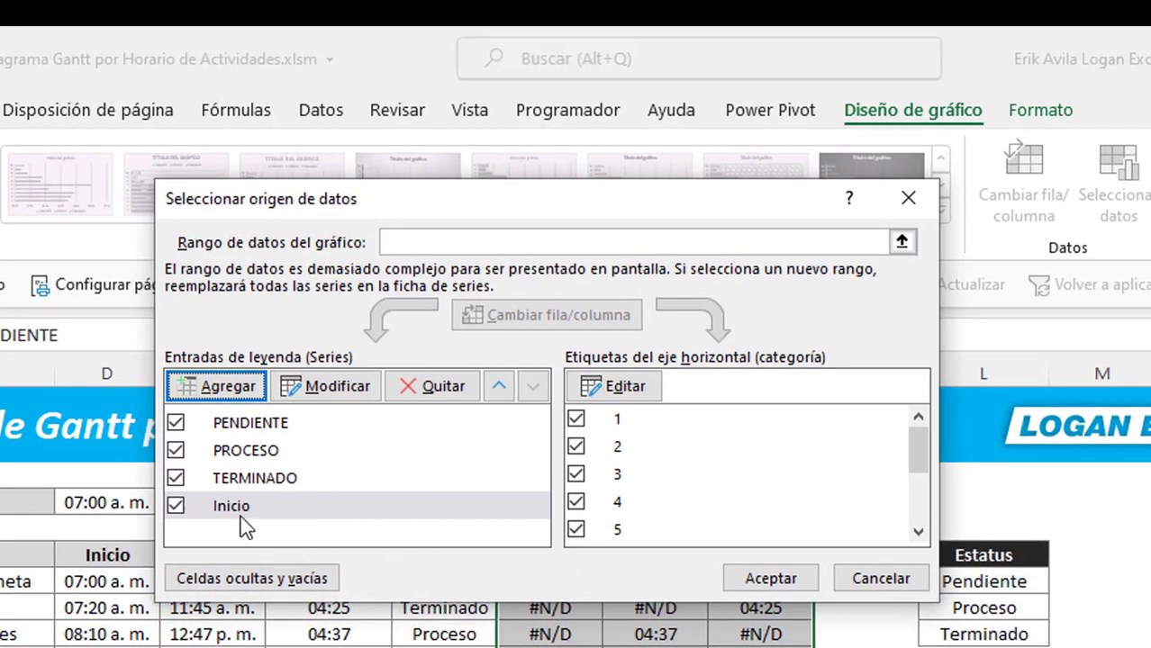
Move the Inicio series to the top of the series order and confirm.
{"action": "left_click", "coordinate": [242, 516]}
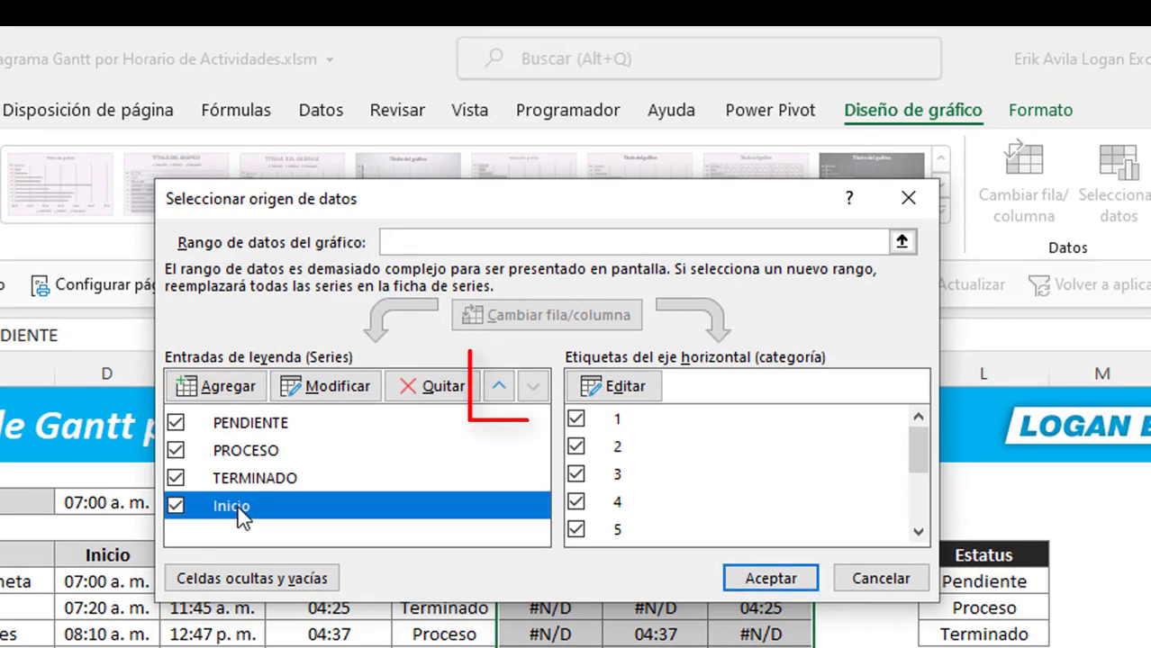
{"action": "left_click", "coordinate": [503, 397]}
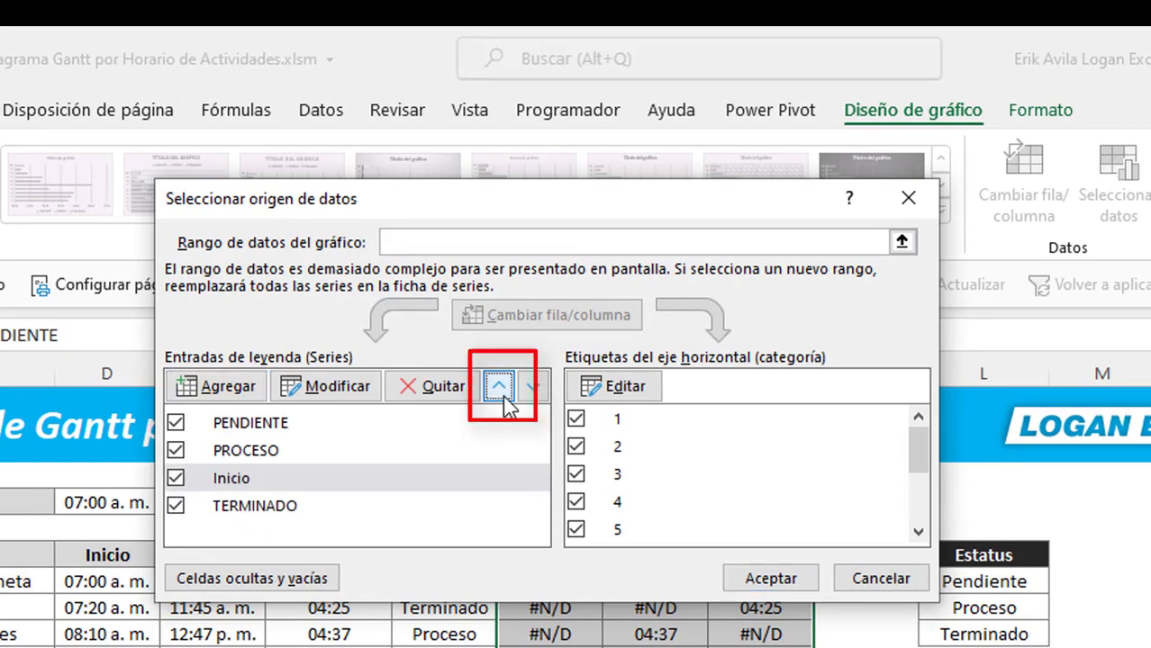
{"action": "left_click", "coordinate": [504, 396]}
{"action": "left_click", "coordinate": [504, 396]}
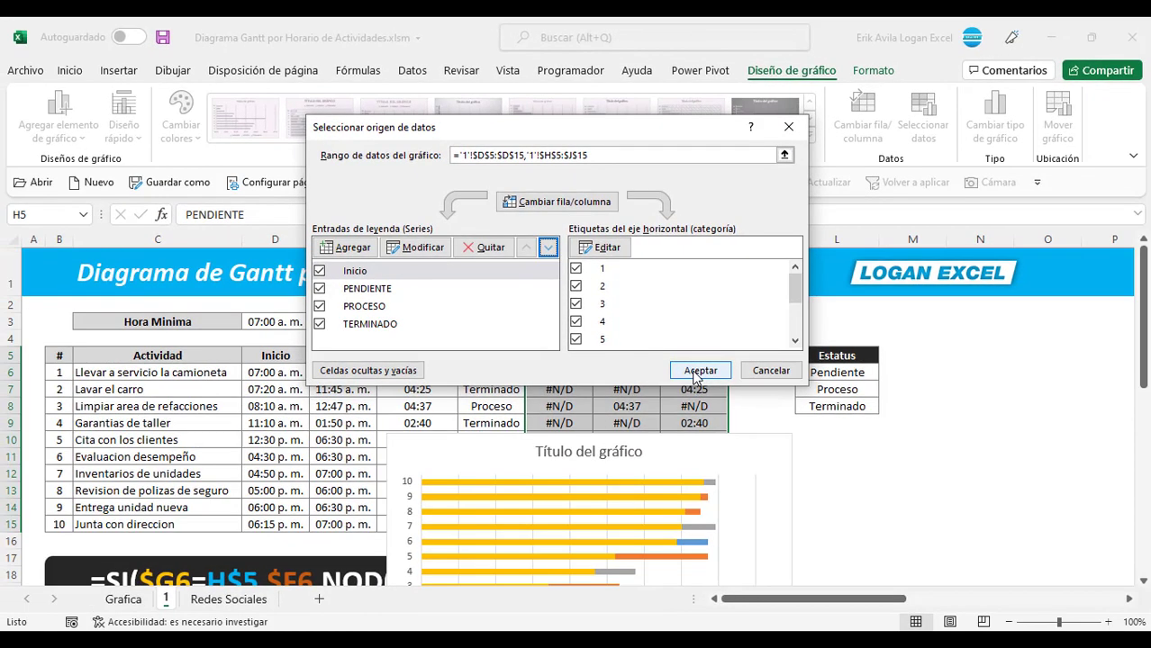
{"action": "left_click", "coordinate": [738, 577]}
{"action": "left_click_drag", "start_coordinate": [616, 292], "coordinate": [603, 272]}
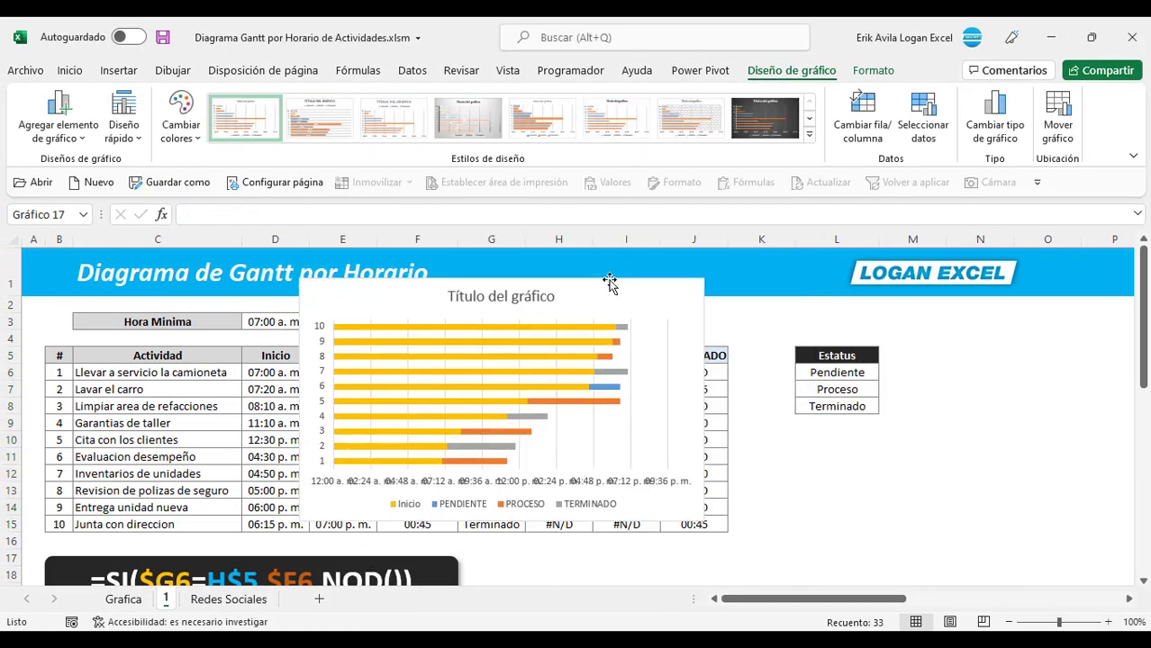
Delete the chart title and set the Inicio bars to Sin relleno (no fill).
{"action": "left_click", "coordinate": [502, 304]}
{"action": "key", "text": "Delete"}
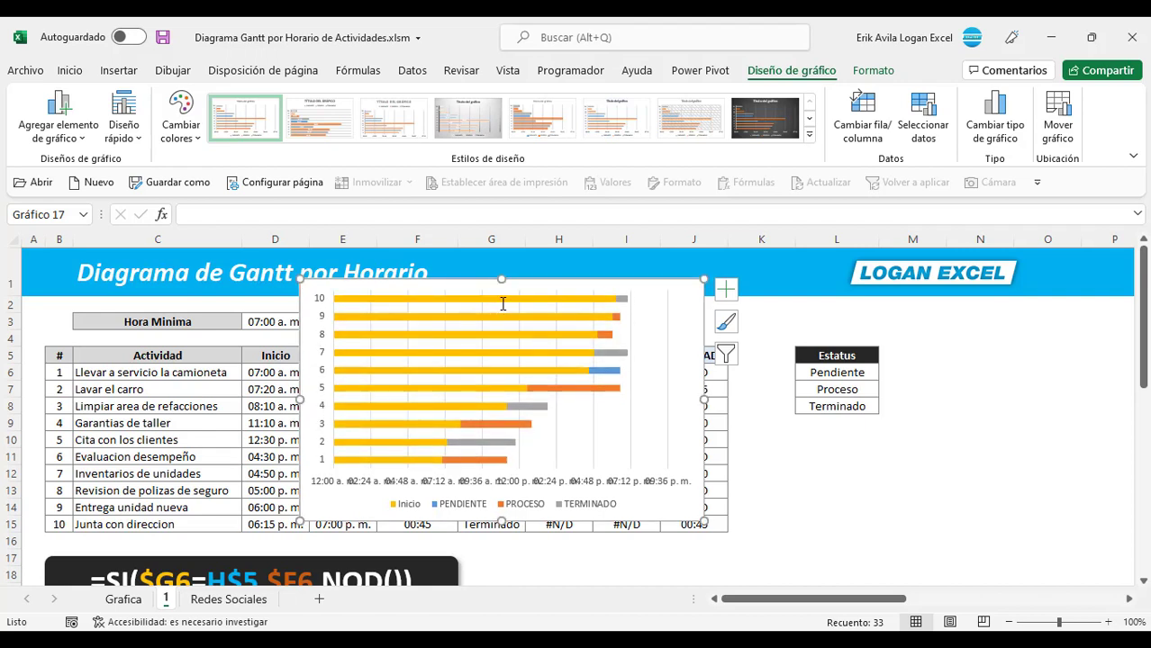
{"action": "left_click", "coordinate": [397, 334]}
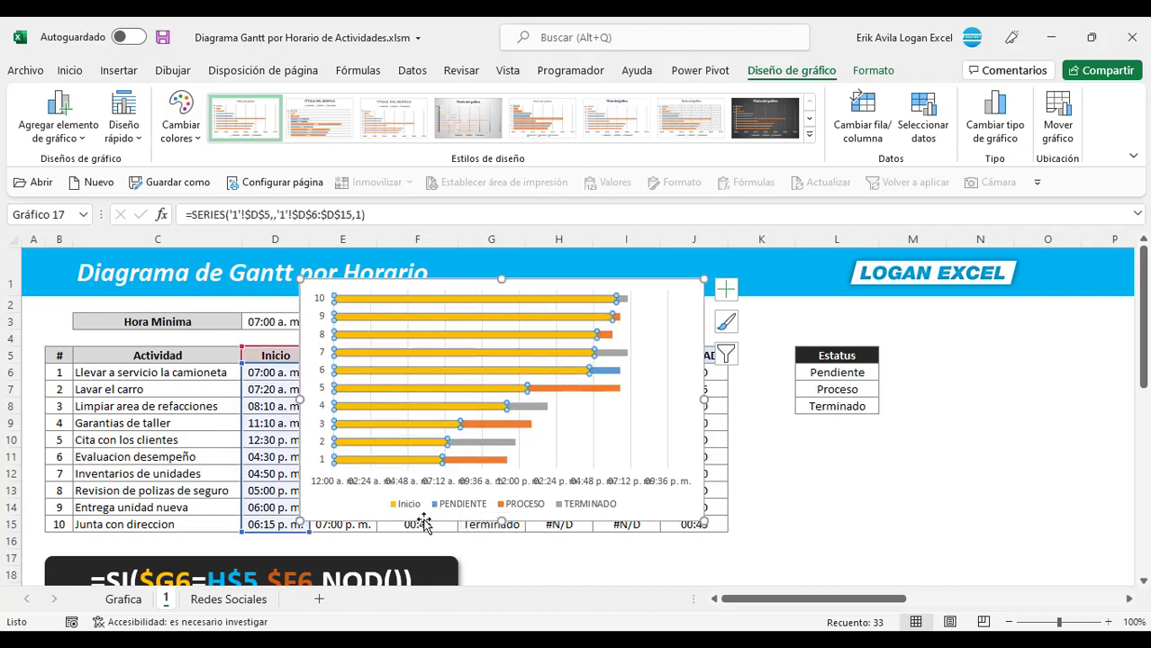
{"action": "left_click", "coordinate": [70, 70]}
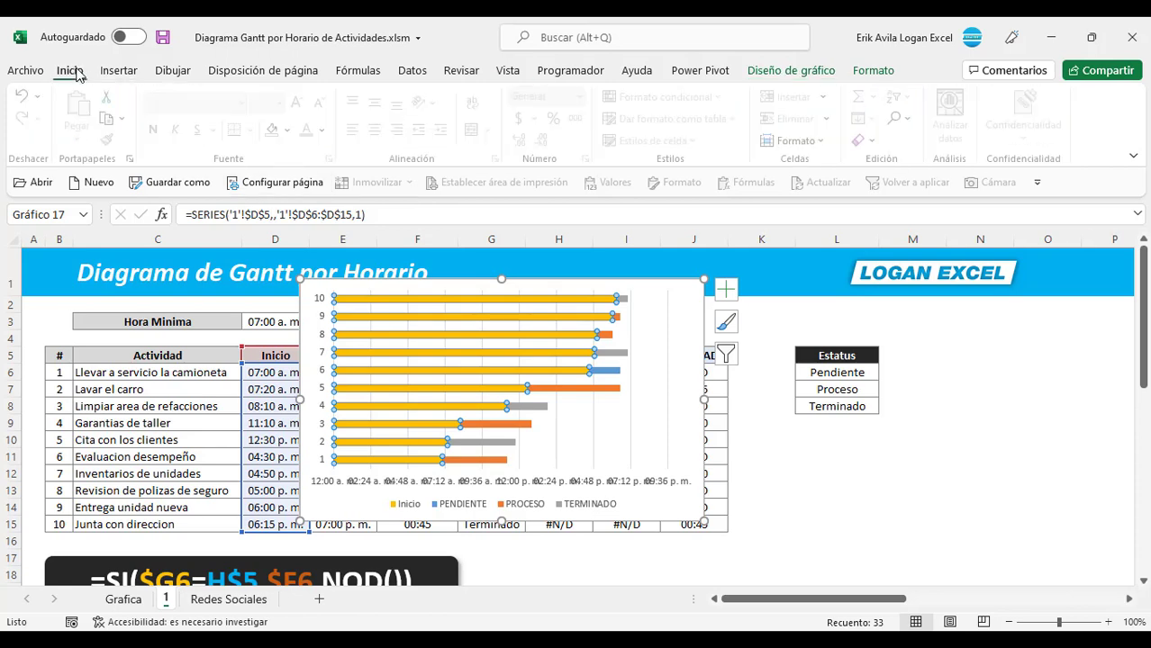
{"action": "left_click", "coordinate": [293, 129]}
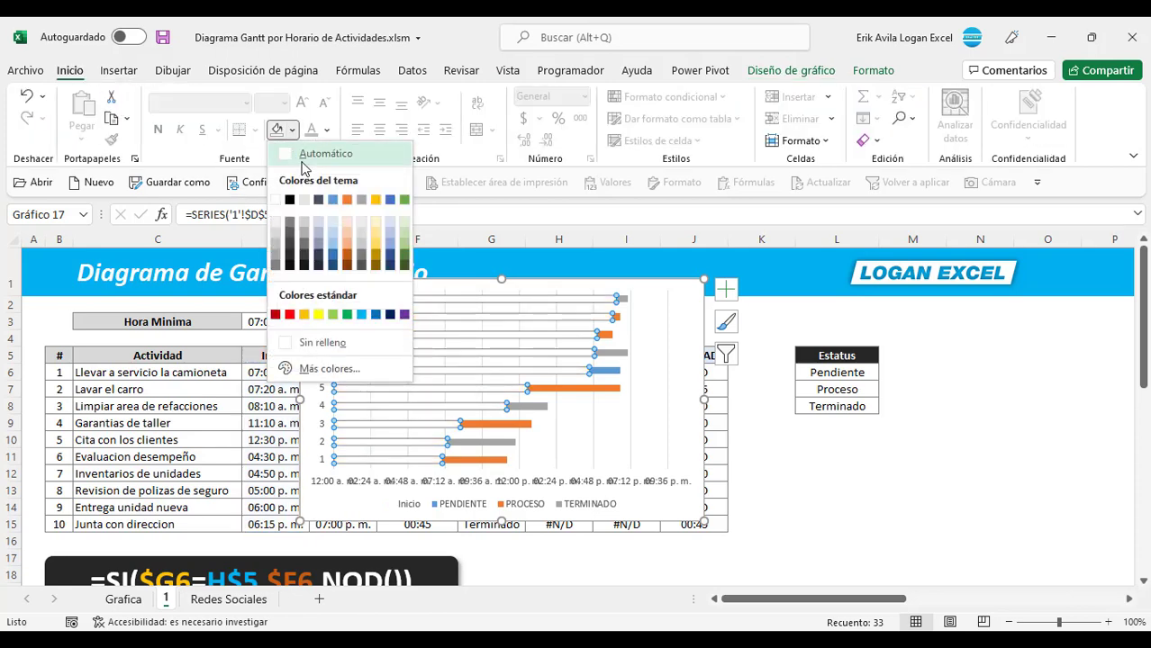
{"action": "left_click", "coordinate": [292, 351]}
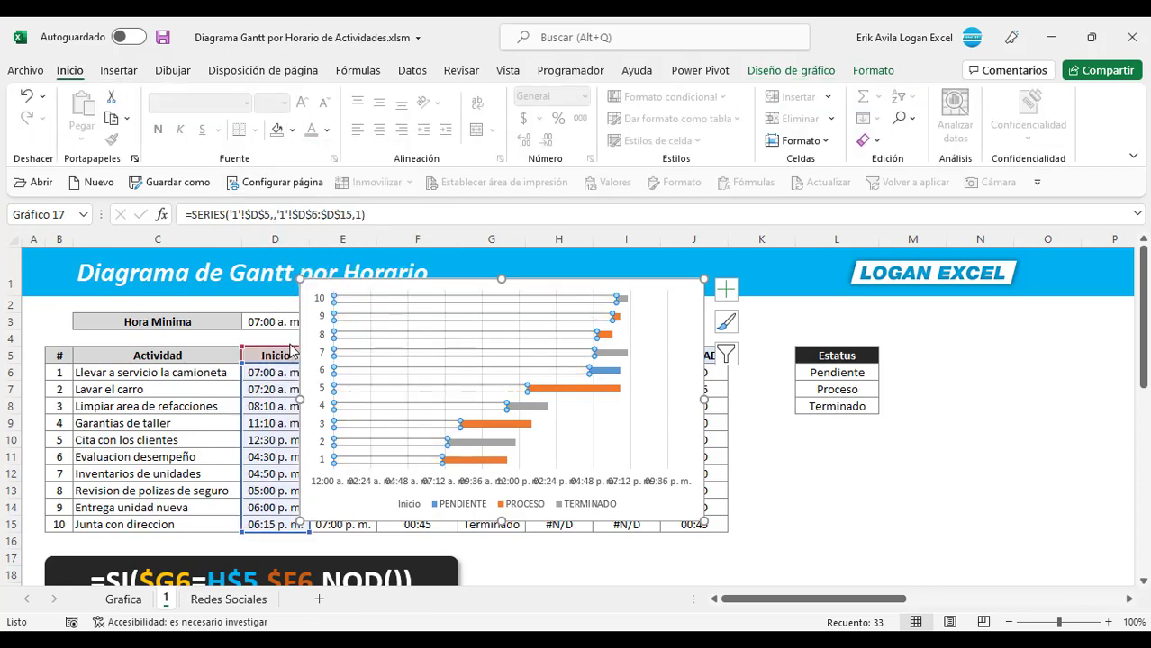
{"action": "left_click", "coordinate": [597, 455]}
{"action": "left_click", "coordinate": [393, 484]}
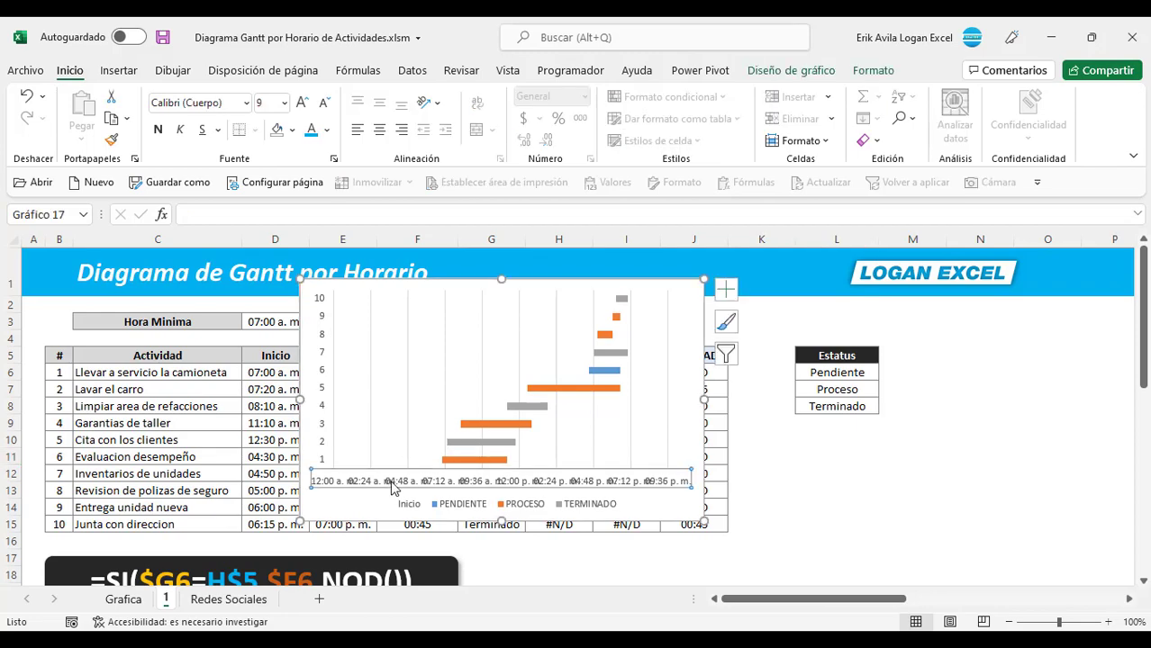
Apply the custom number format code hh to the horizontal time axis.
{"action": "double_click", "coordinate": [392, 486]}
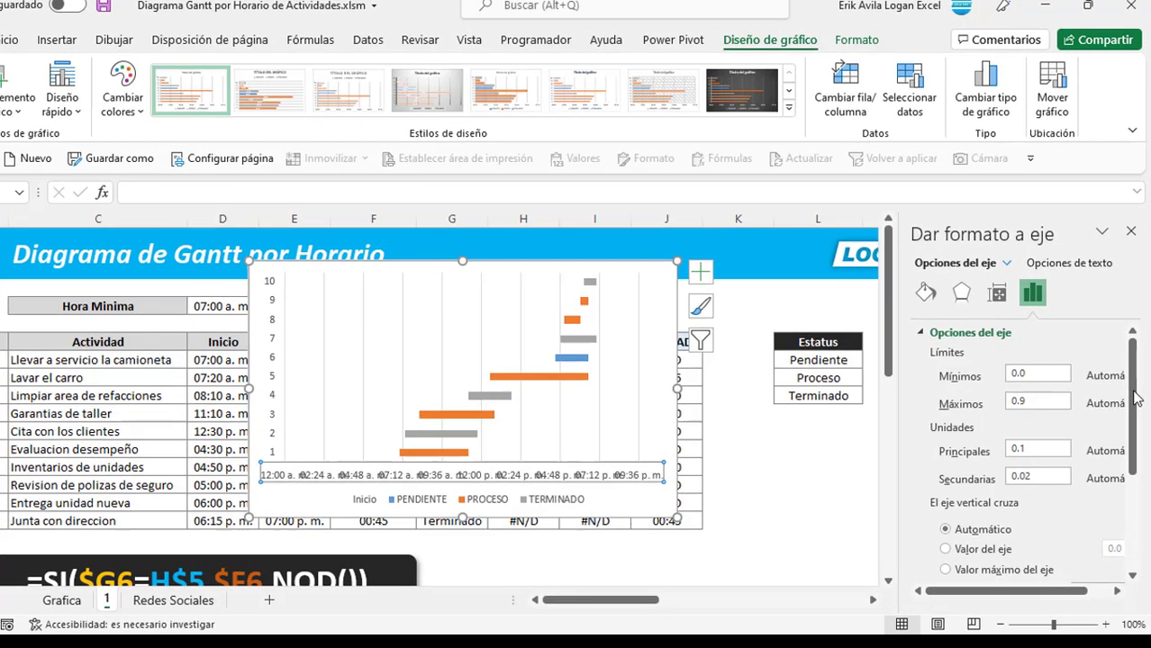
{"action": "scroll", "coordinate": [1027, 504], "scroll_direction": "down", "scroll_amount": 3}
{"action": "scroll", "coordinate": [1027, 523], "scroll_direction": "down", "scroll_amount": 2}
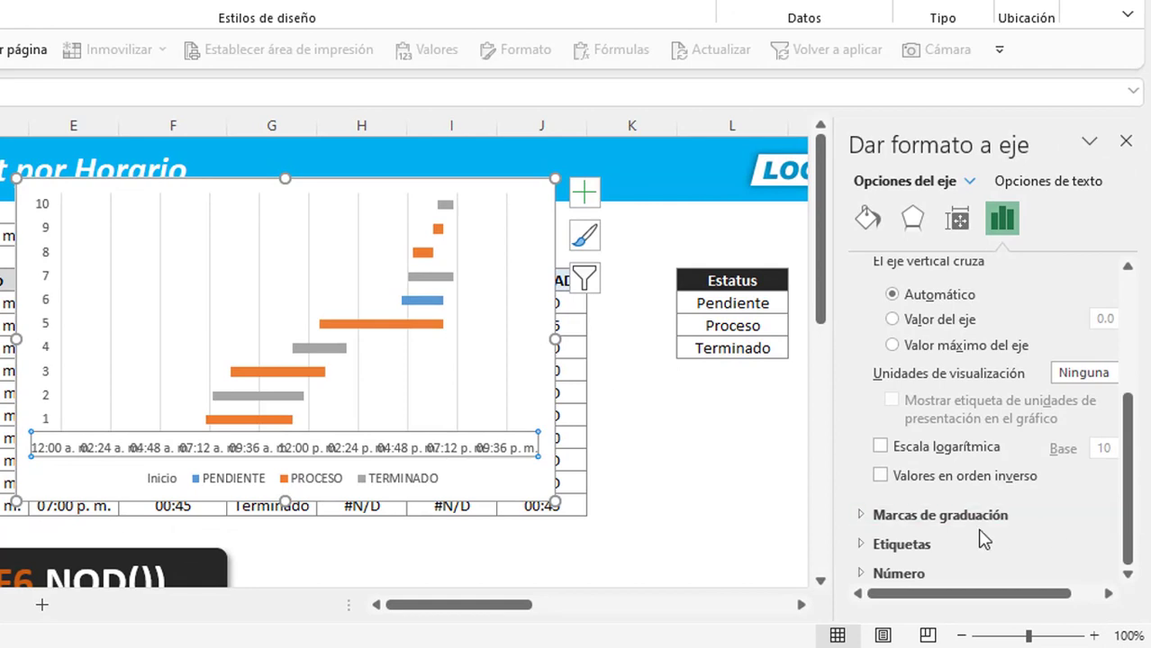
{"action": "left_click", "coordinate": [932, 570]}
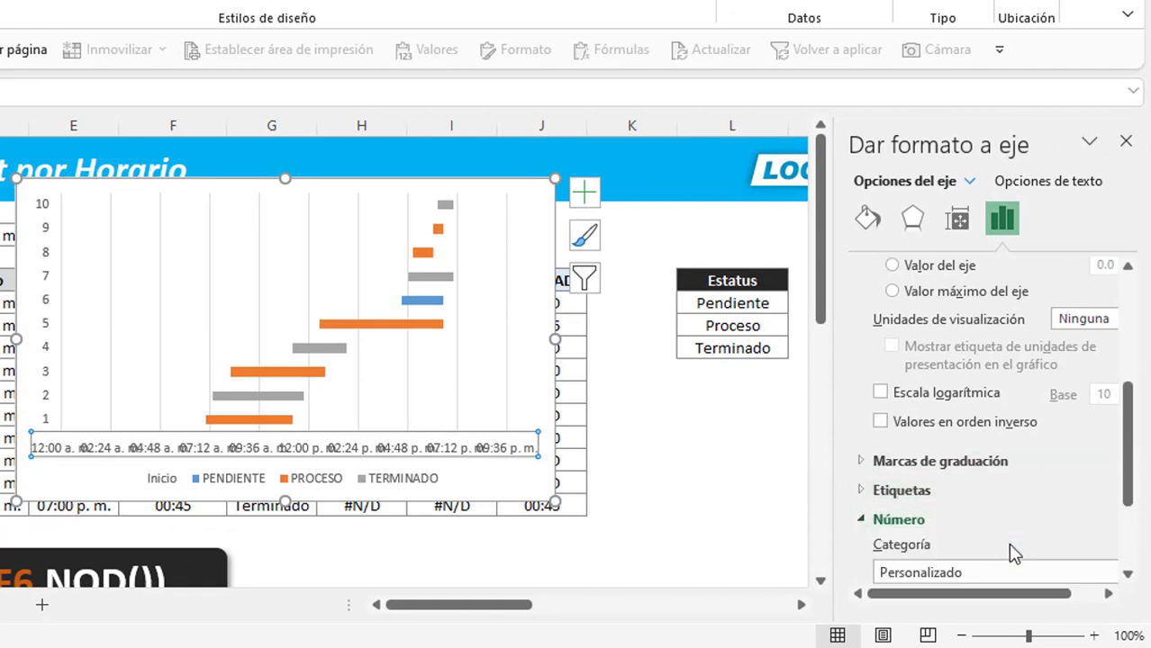
{"action": "scroll", "coordinate": [1008, 544], "scroll_direction": "down", "scroll_amount": 3}
{"action": "left_click", "coordinate": [991, 520]}
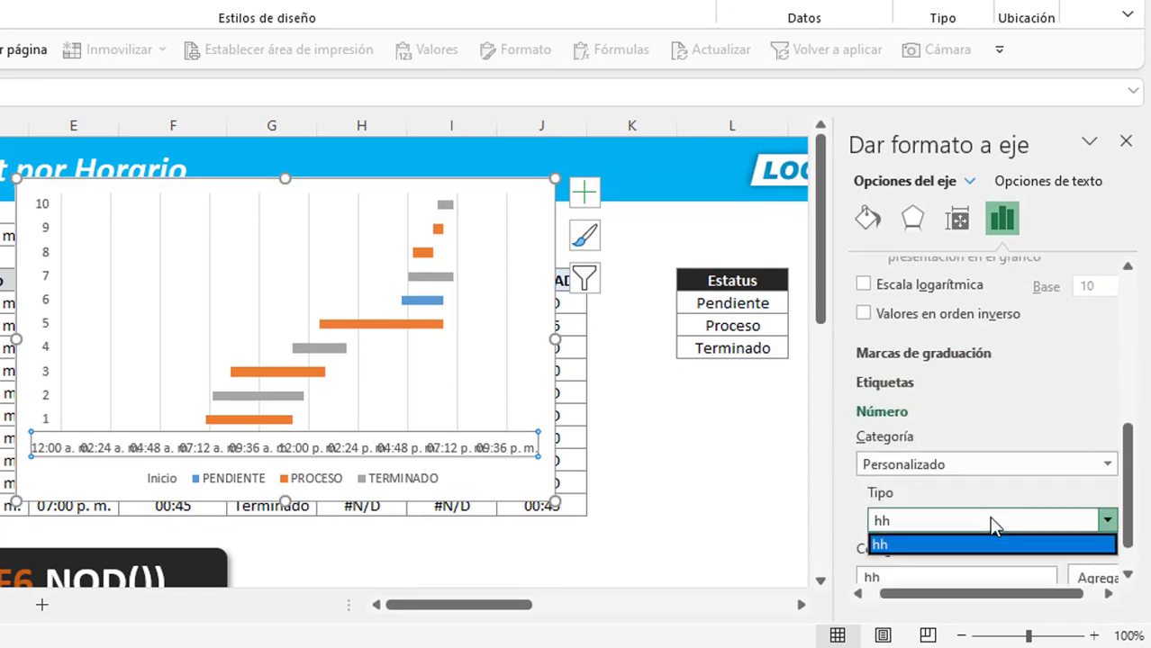
{"action": "left_click", "coordinate": [1108, 520]}
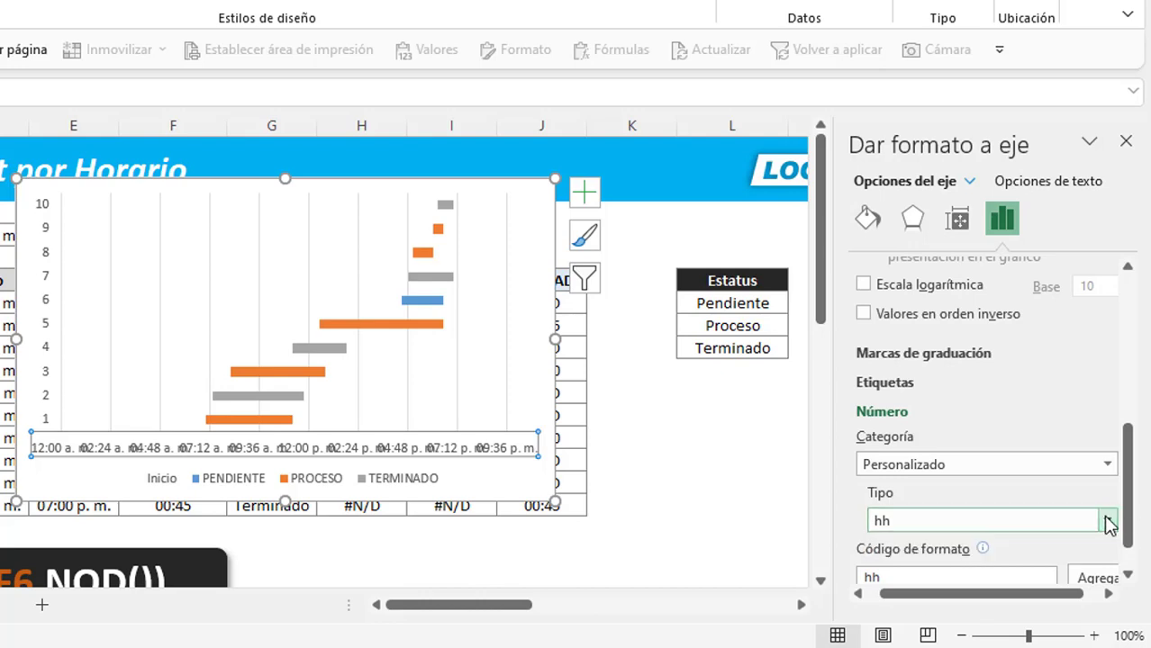
{"action": "left_click", "coordinate": [982, 520]}
{"action": "left_click", "coordinate": [982, 550]}
{"action": "left_click", "coordinate": [953, 576]}
{"action": "scroll", "coordinate": [1097, 567], "scroll_direction": "down", "scroll_amount": 1}
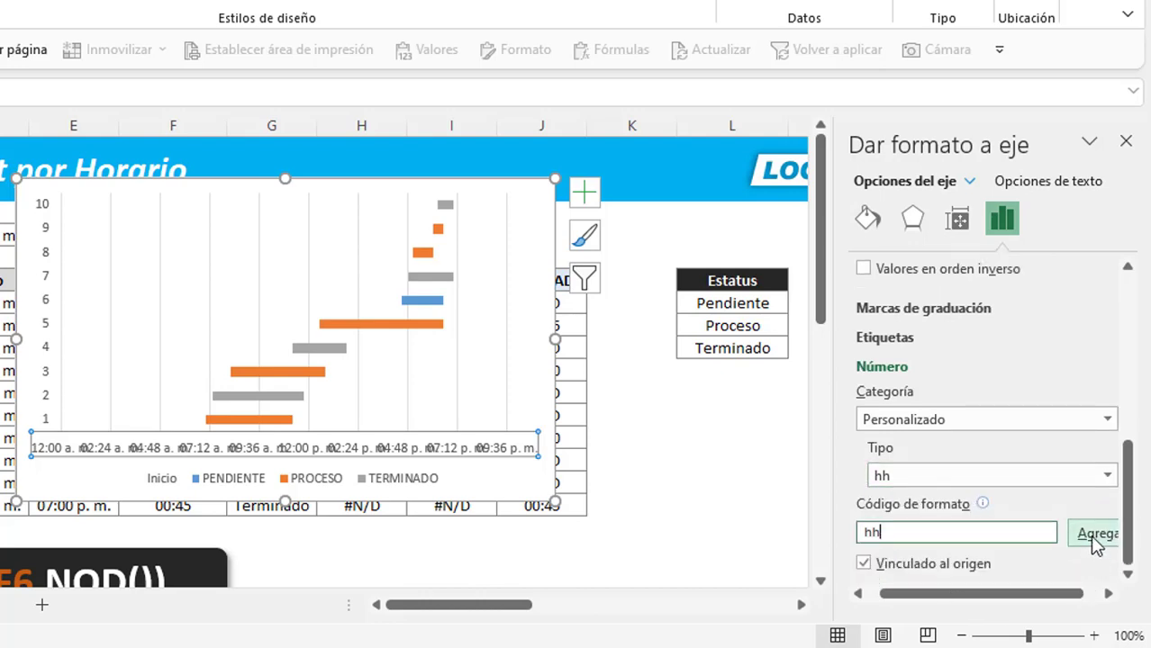
{"action": "left_click", "coordinate": [1097, 536]}
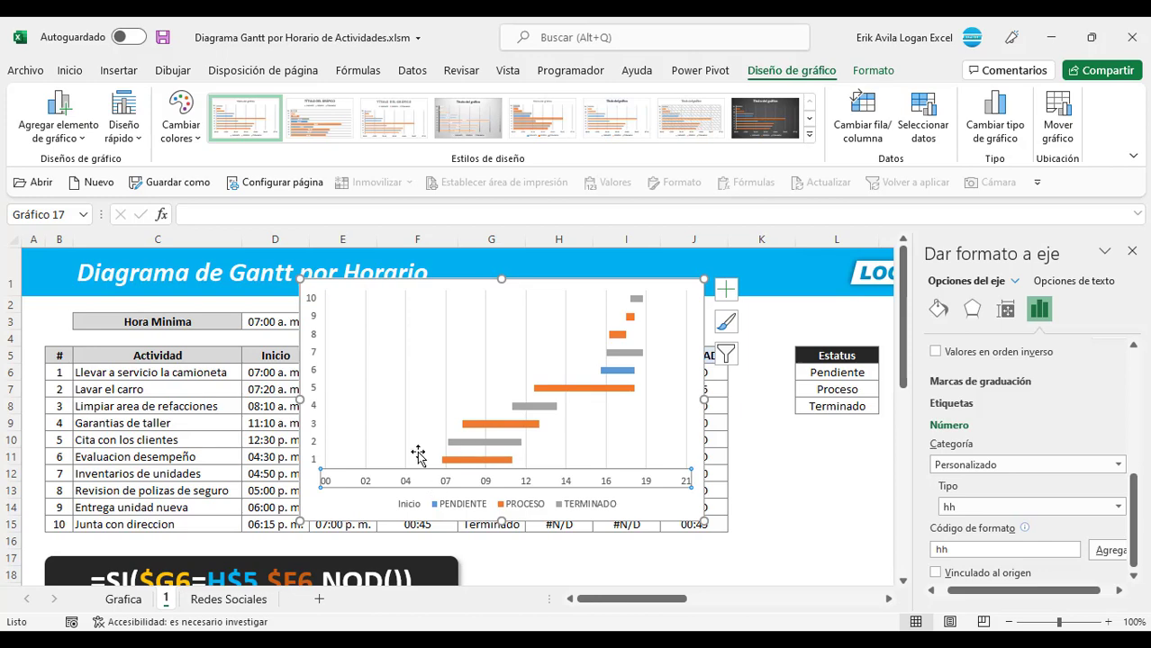
Select the PROCESO and TERMINADO bars in the chart.
{"action": "left_click", "coordinate": [581, 389]}
{"action": "left_click", "coordinate": [484, 451]}
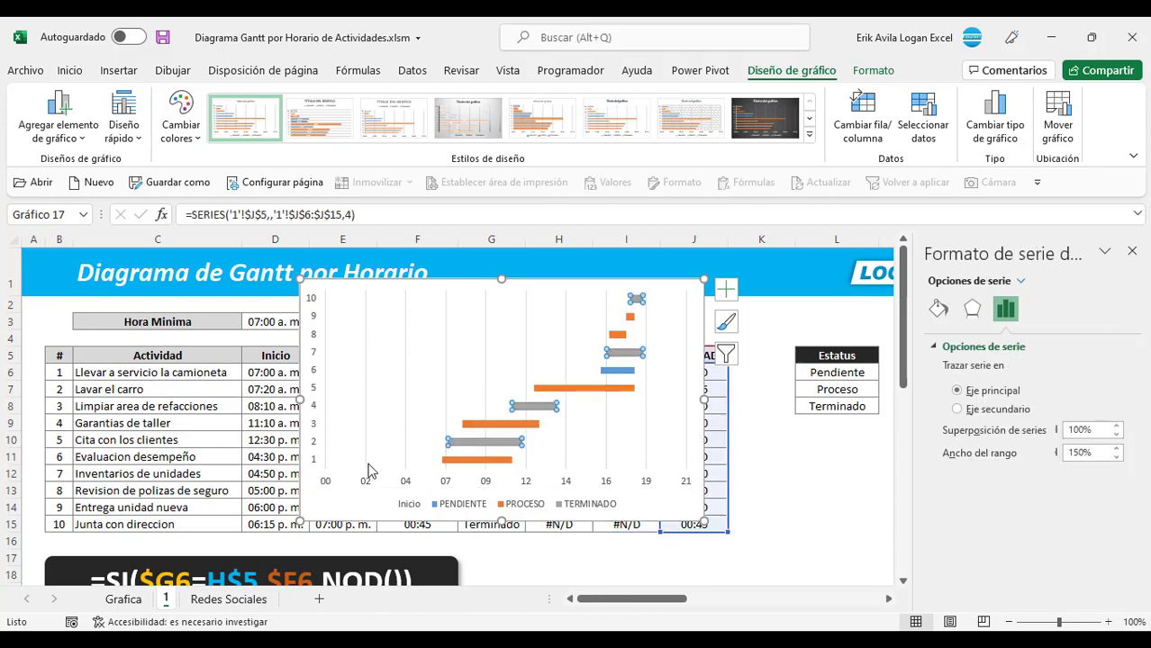
{"action": "mouse_move", "coordinate": [439, 284]}
{"action": "left_mouse_down"}
{"action": "mouse_move", "coordinate": [555, 322]}
{"action": "mouse_move", "coordinate": [534, 289]}
{"action": "left_mouse_up"}
Enter =MIN(D6:D15) in D3 to get the earliest start time, 07:00 a. m.
{"action": "left_click", "coordinate": [275, 321]}
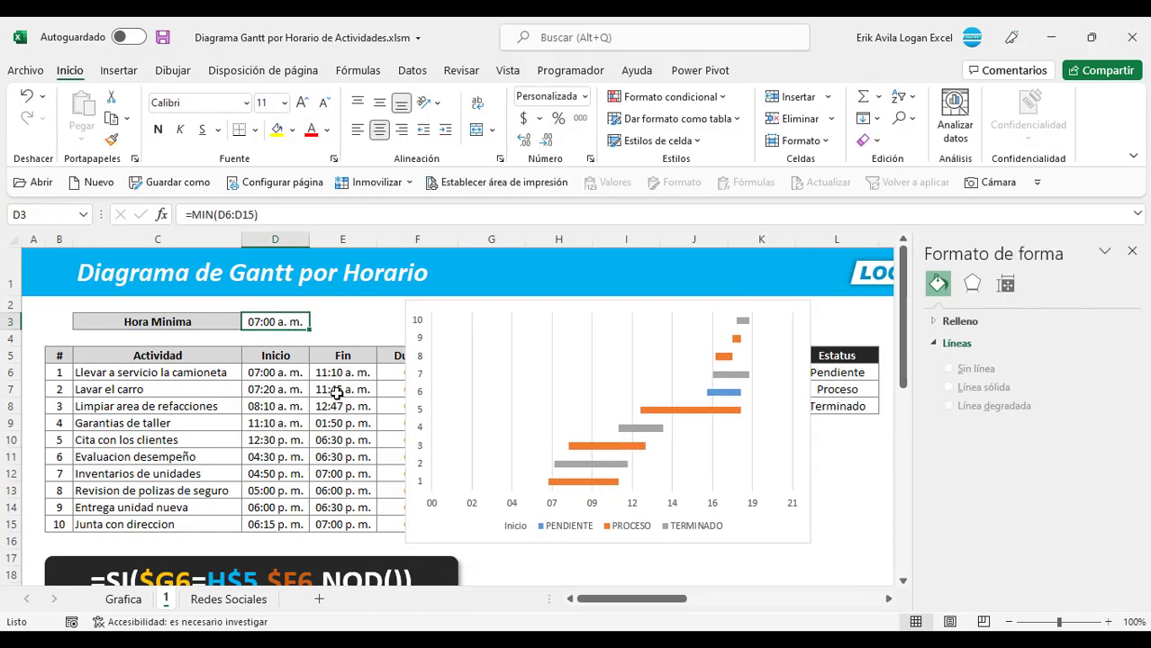
{"action": "scroll", "coordinate": [336, 394], "scroll_direction": "down", "scroll_amount": 1}
{"action": "scroll", "coordinate": [336, 394], "scroll_direction": "up", "scroll_amount": 1}
{"action": "left_click_drag", "start_coordinate": [284, 372], "coordinate": [284, 524]}
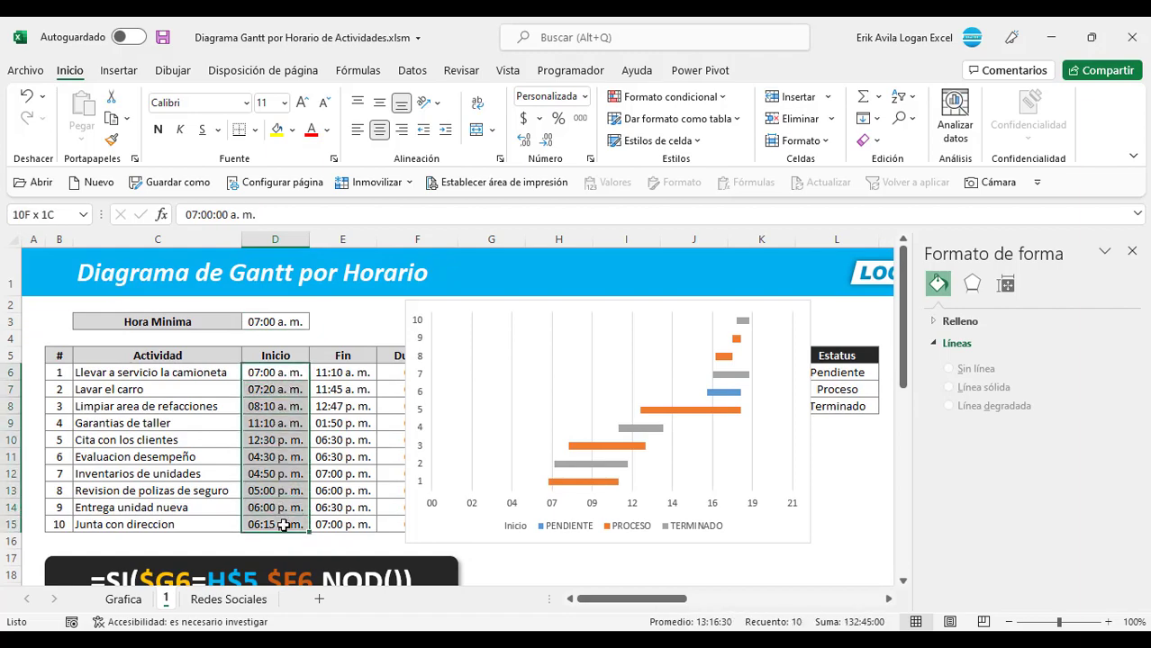
{"action": "left_click", "coordinate": [275, 325]}
{"action": "type", "text": "="}
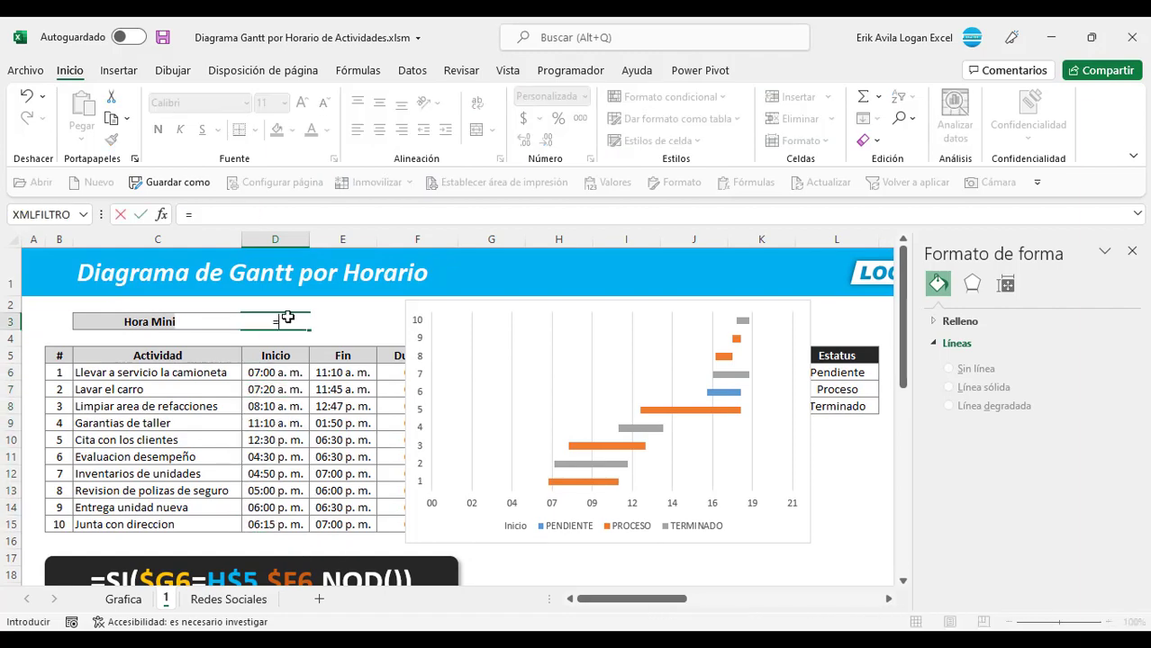
{"action": "type", "text": "min("}
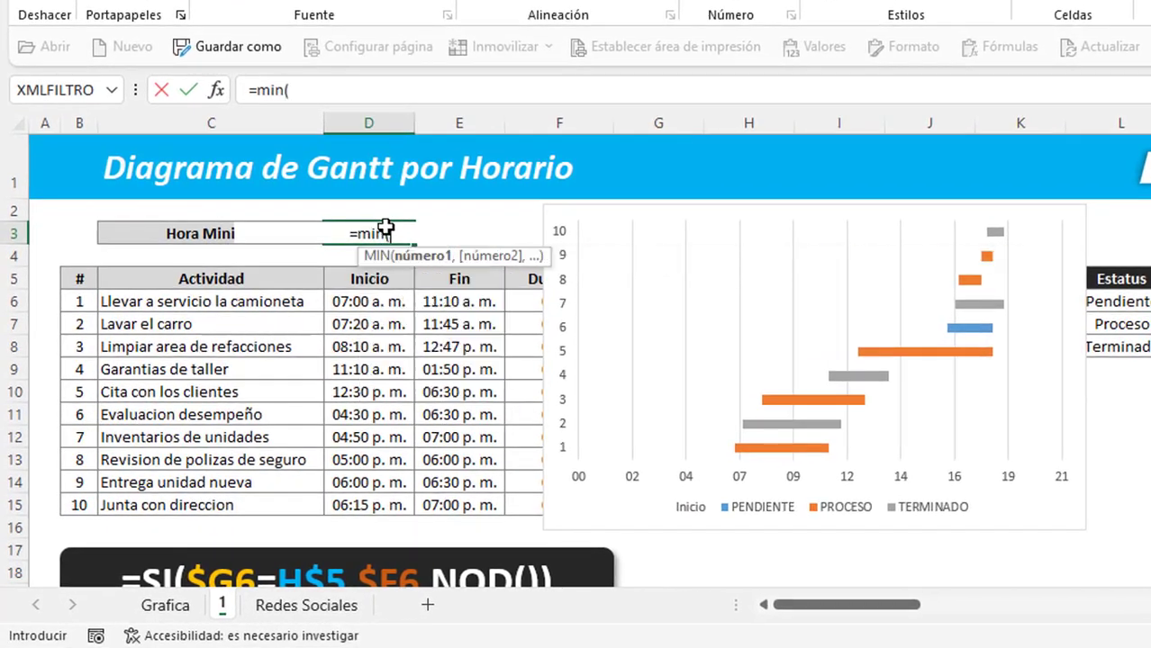
{"action": "left_click_drag", "start_coordinate": [374, 301], "coordinate": [360, 502]}
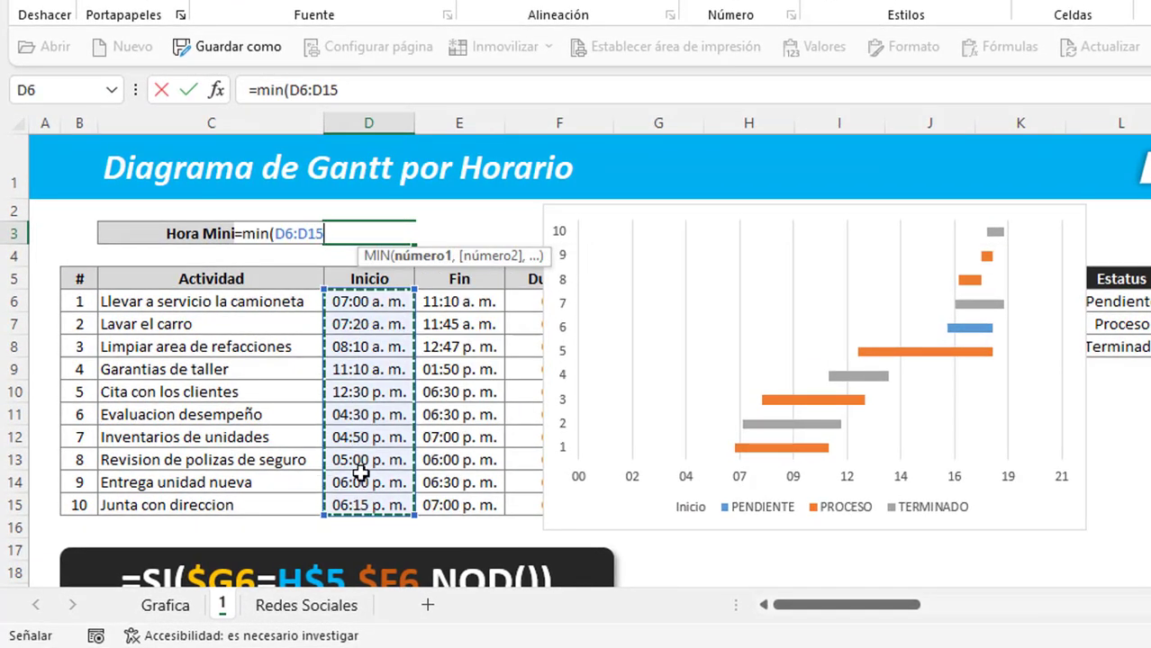
{"action": "type", "text": ")"}
{"action": "key", "text": "ctrl+Return"}
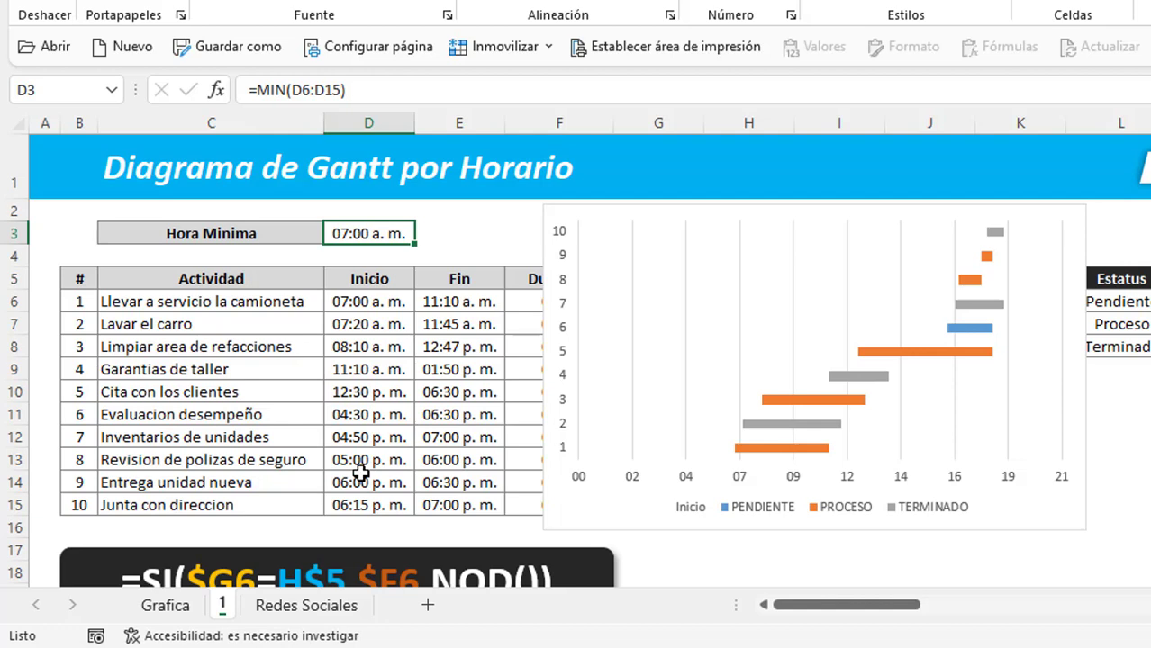
Open Dar formato a eje for the horizontal time axis and select the Mínimos bound.
{"action": "left_click", "coordinate": [671, 349]}
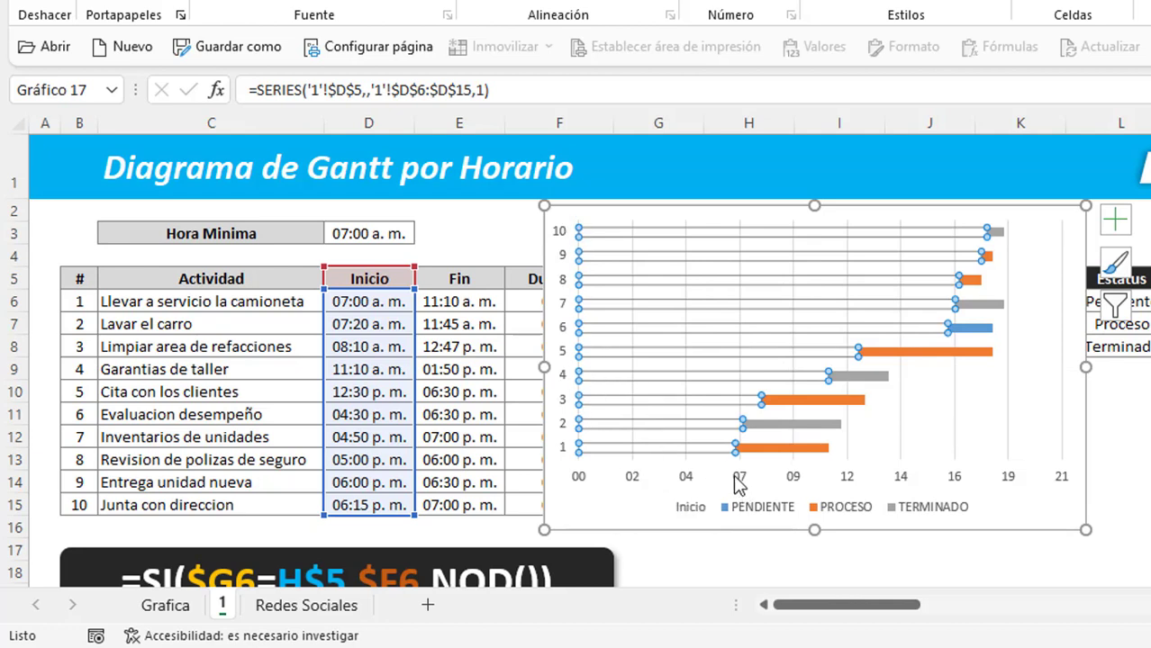
{"action": "left_click", "coordinate": [1045, 475]}
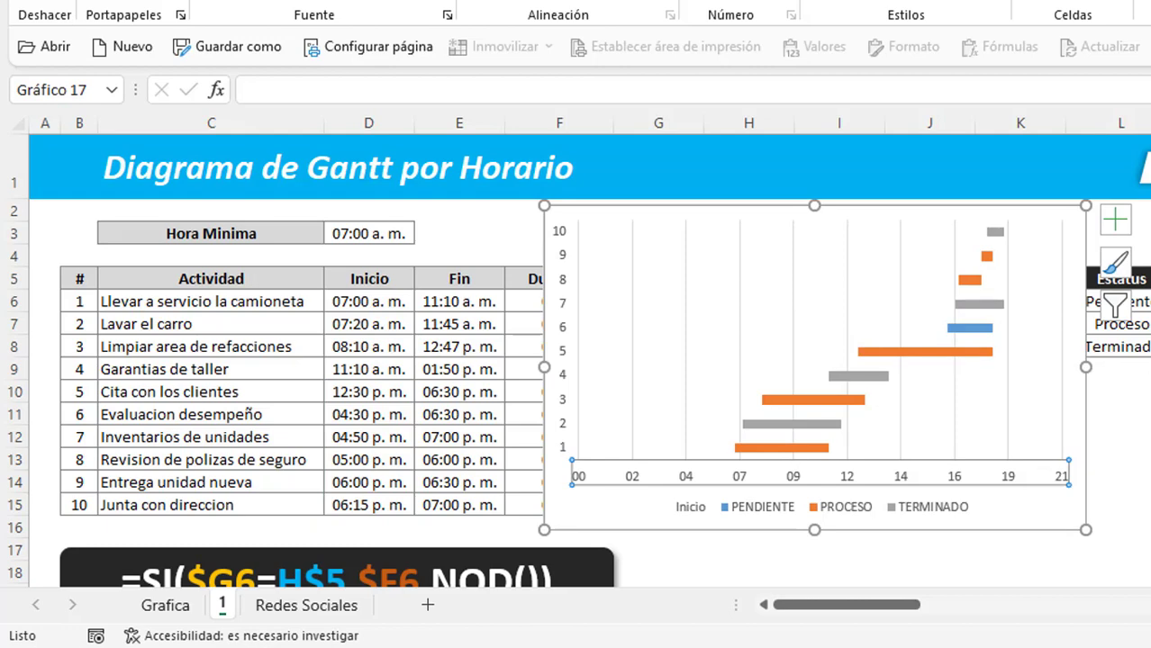
{"action": "key", "text": "ctrl+1"}
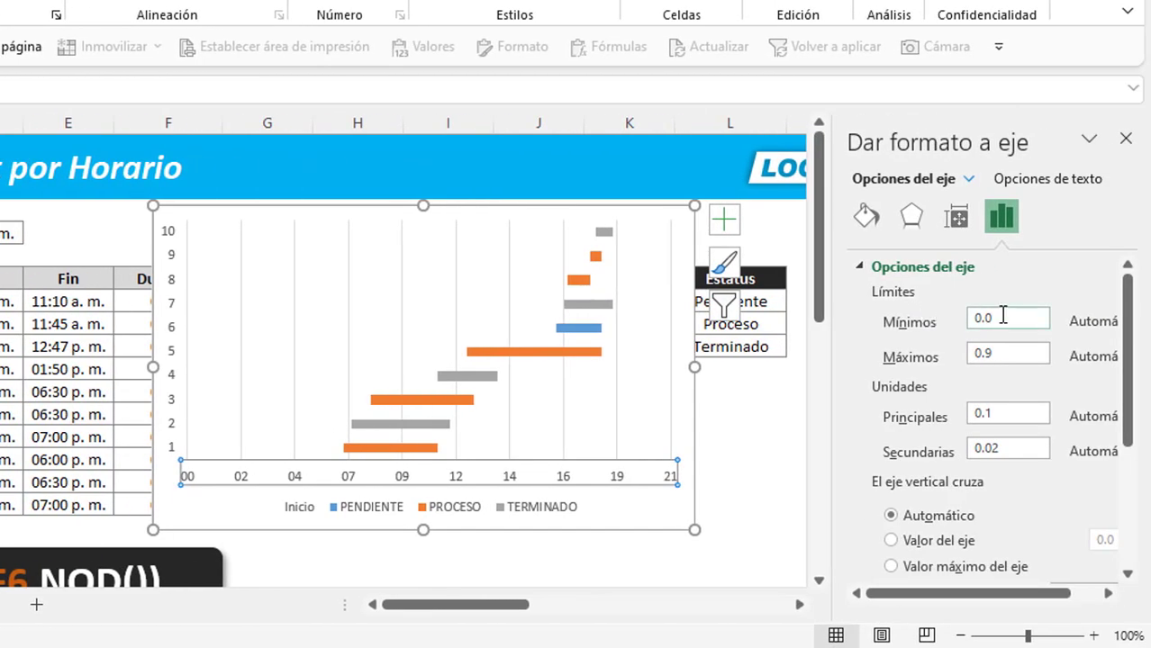
{"action": "double_click", "coordinate": [1003, 317]}
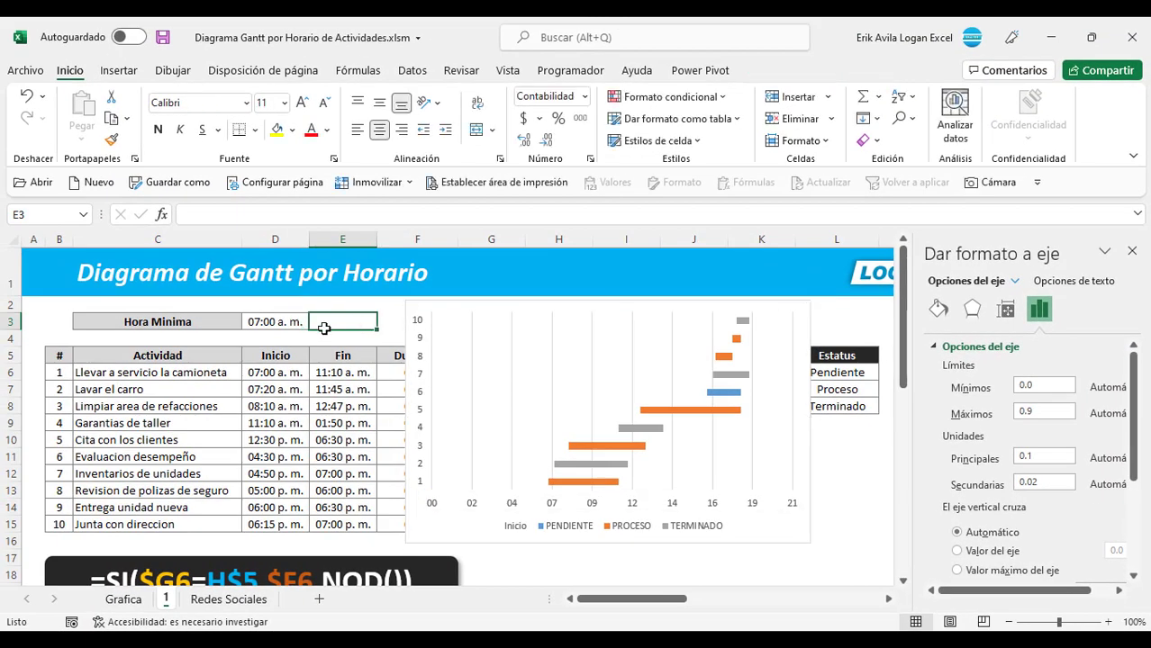
Paste D3 into E3 as a value, giving 0.291666666666667, and copy that decimal.
{"action": "left_click", "coordinate": [297, 324]}
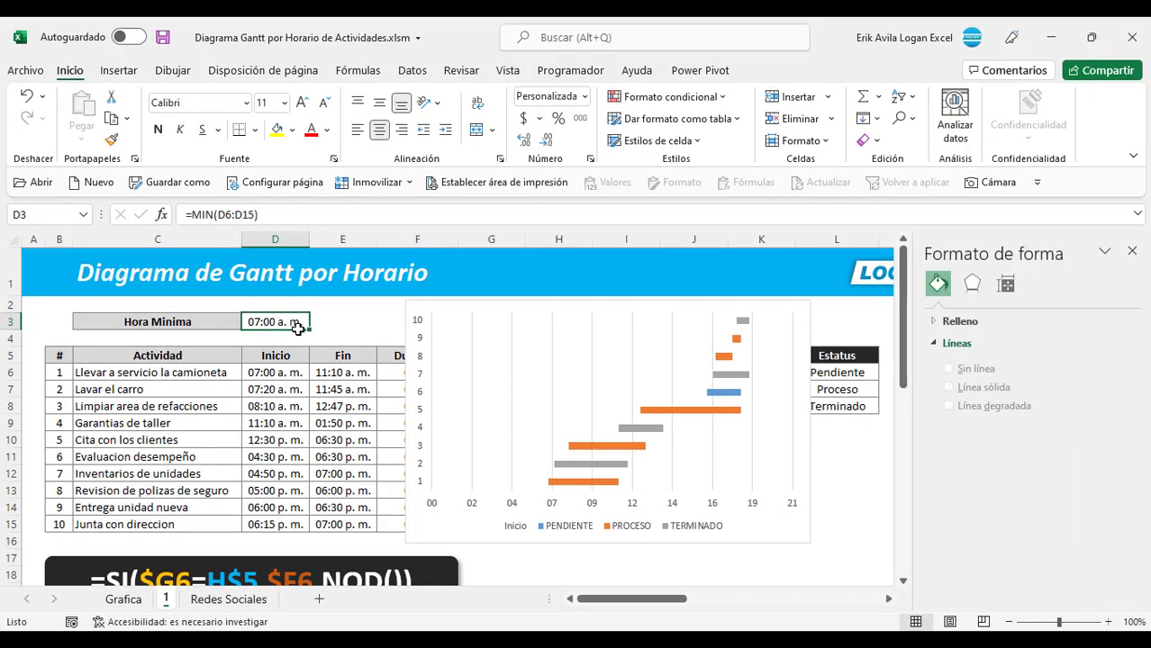
{"action": "key", "text": "ctrl+c"}
{"action": "left_click", "coordinate": [335, 323]}
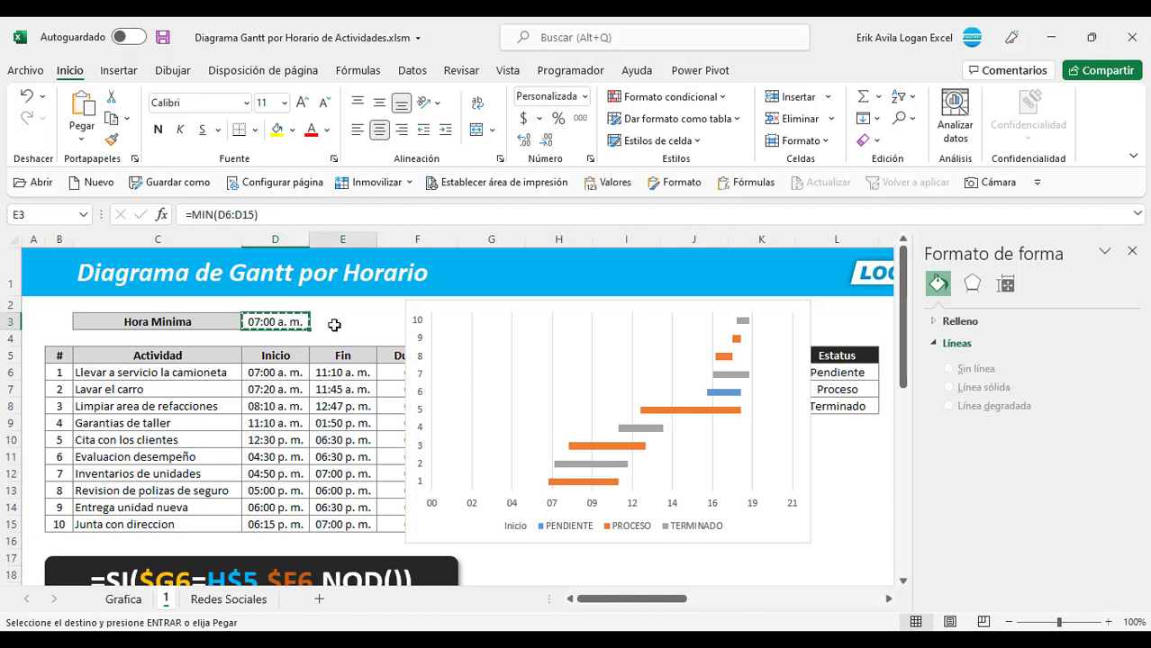
{"action": "right_click", "coordinate": [338, 321]}
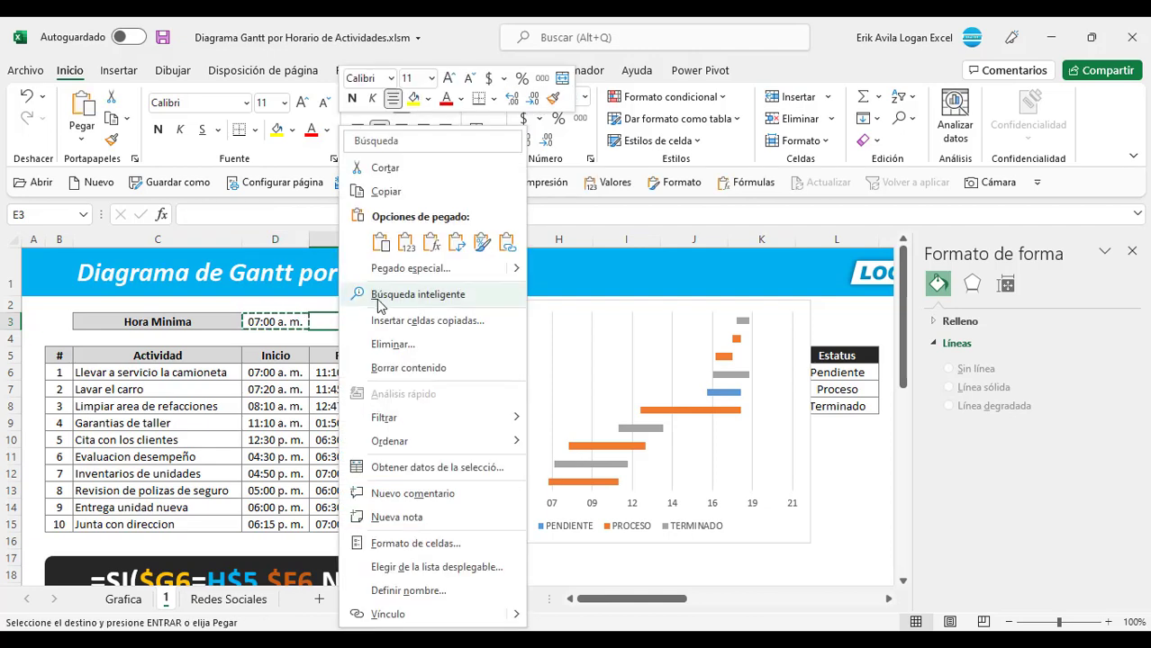
{"action": "left_click", "coordinate": [409, 247]}
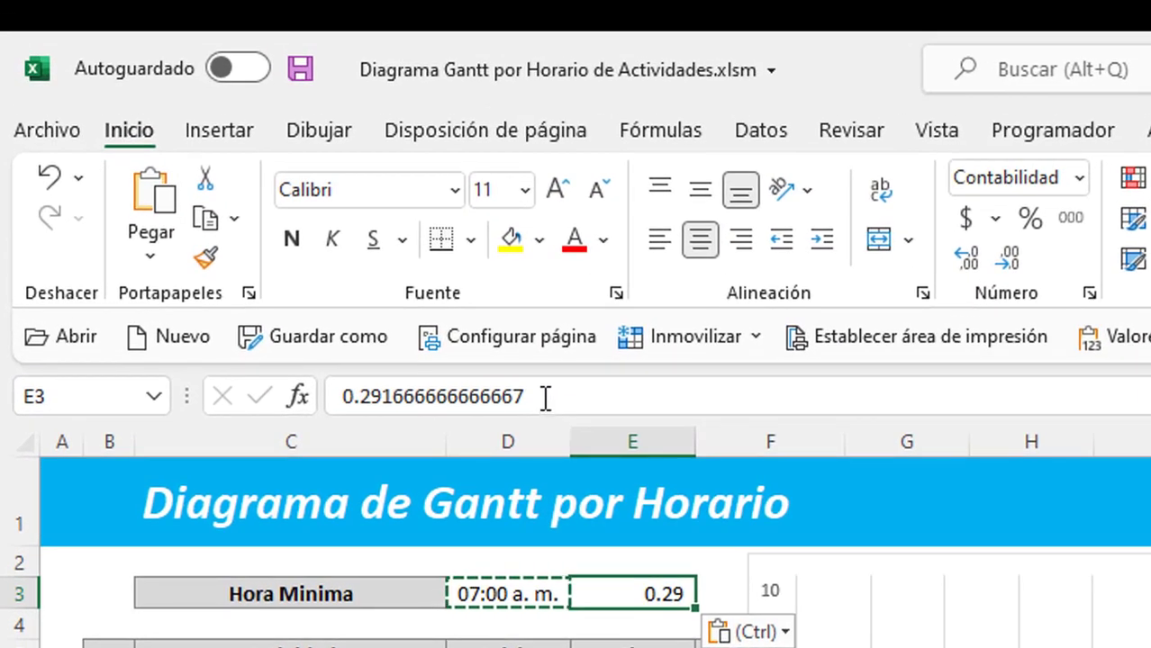
{"action": "left_click_drag", "start_coordinate": [545, 397], "coordinate": [324, 397]}
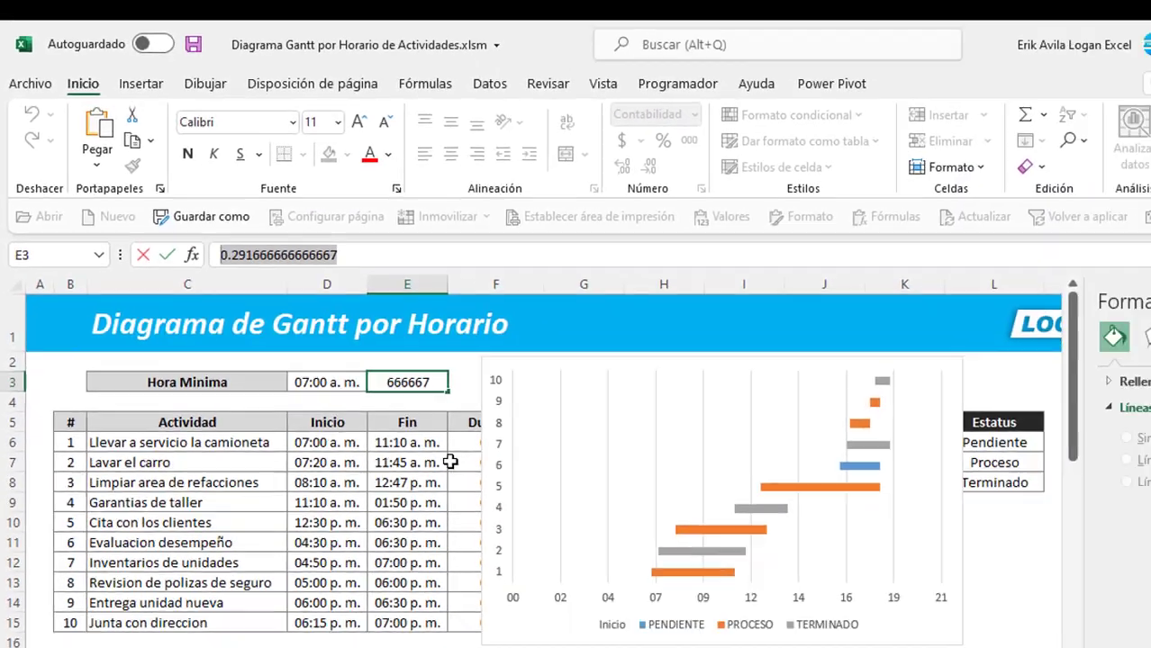
{"action": "left_click", "coordinate": [451, 462]}
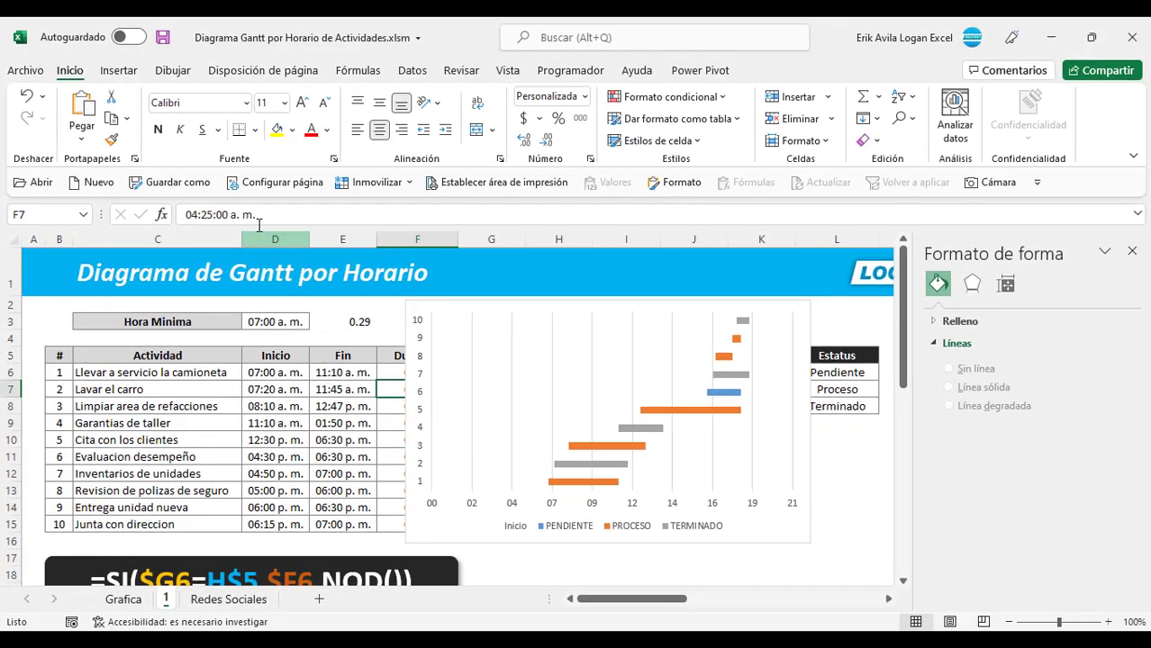
Set the time axis minimum to 0.2916666 so the axis starts at 07.
{"action": "left_click", "coordinate": [613, 502]}
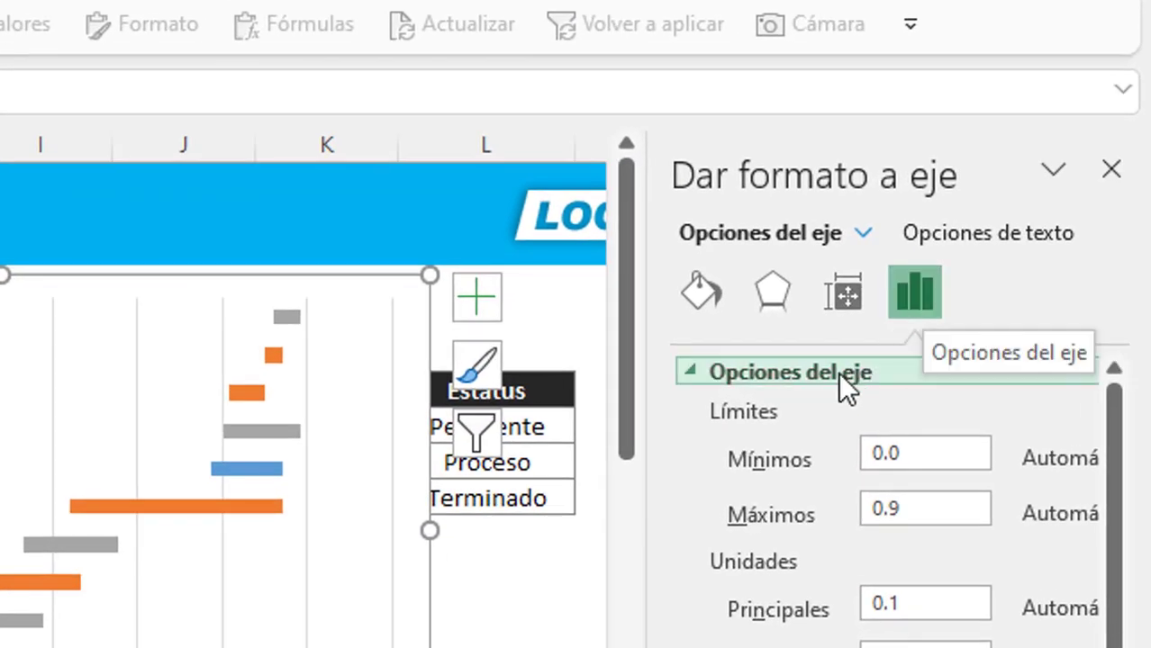
{"action": "left_click", "coordinate": [896, 455]}
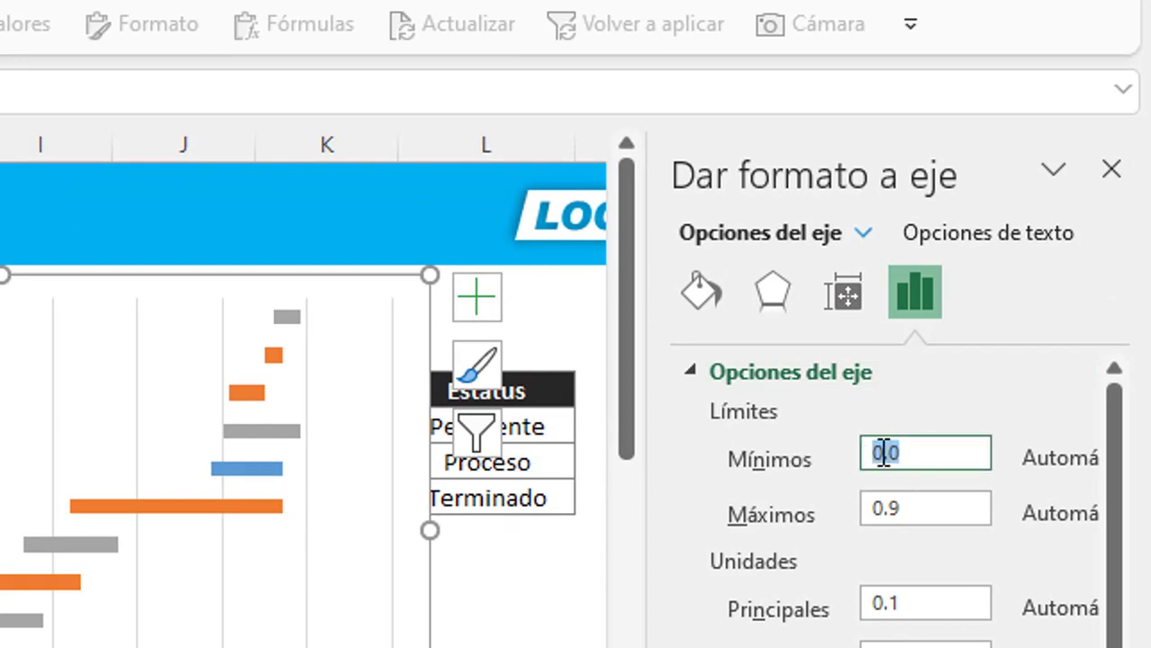
{"action": "right_click", "coordinate": [874, 455]}
{"action": "left_click", "coordinate": [943, 553]}
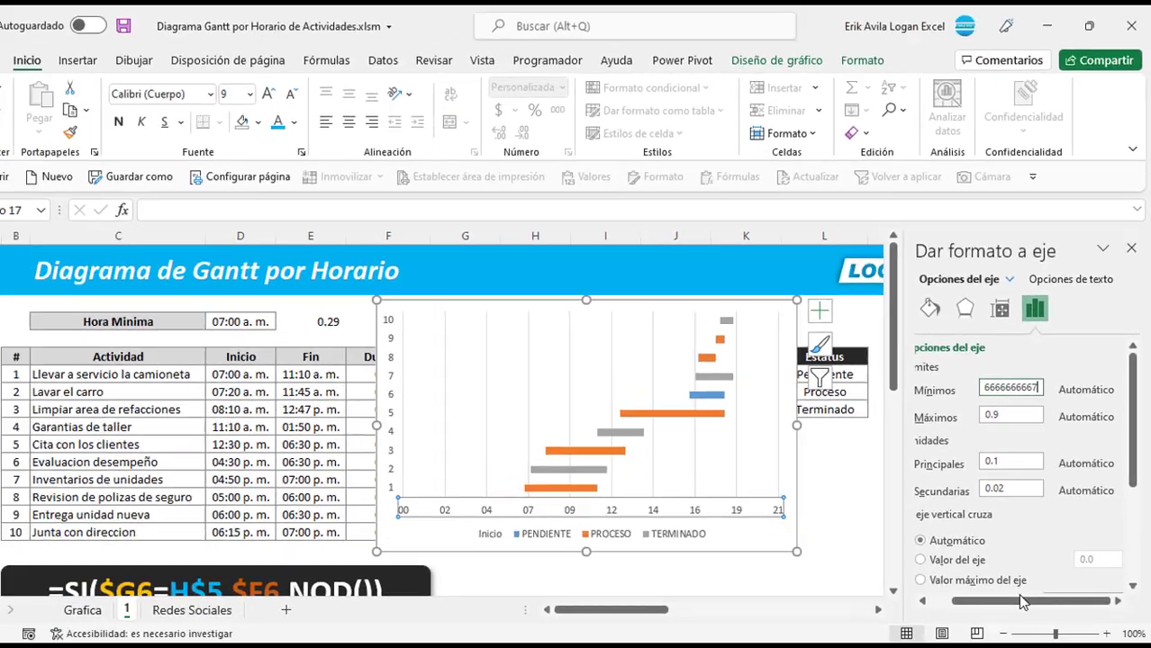
{"action": "key", "text": "Return"}
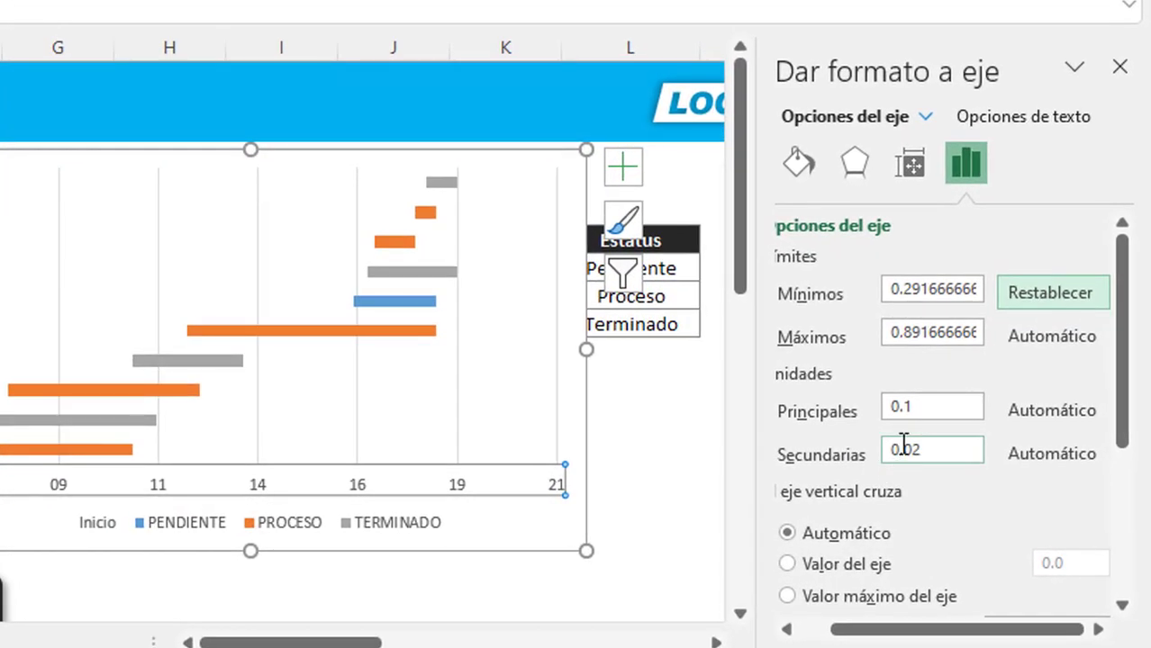
Move the chart right so it no longer covers the Duración column.
{"action": "left_click_drag", "start_coordinate": [942, 407], "coordinate": [871, 407]}
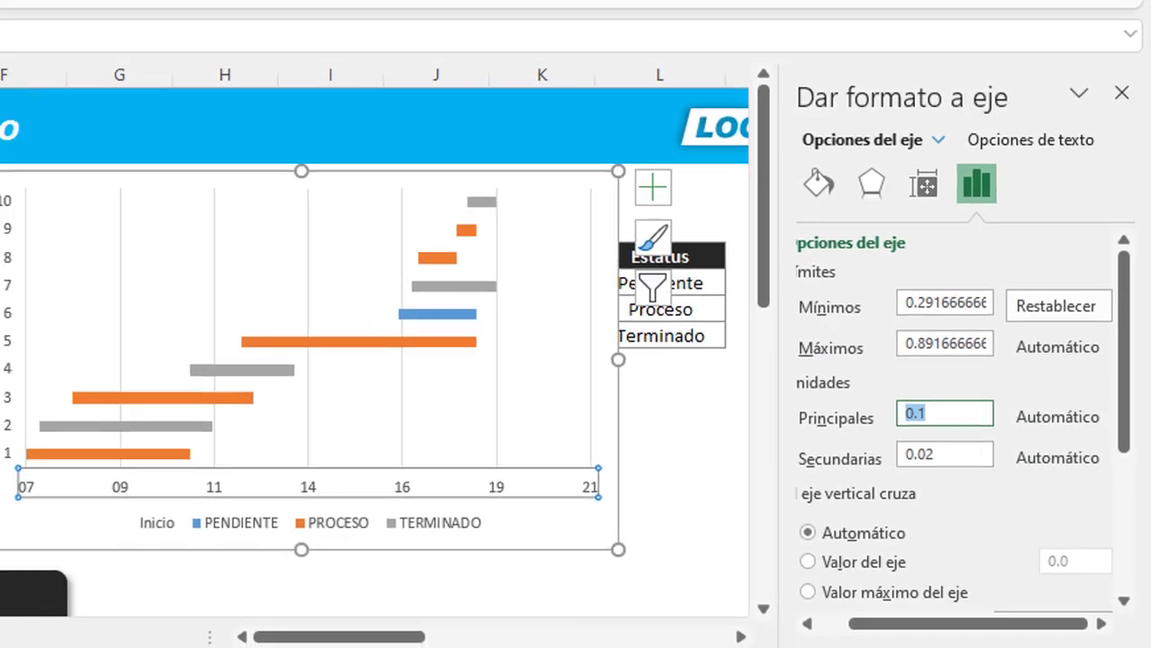
{"action": "left_click", "coordinate": [364, 320]}
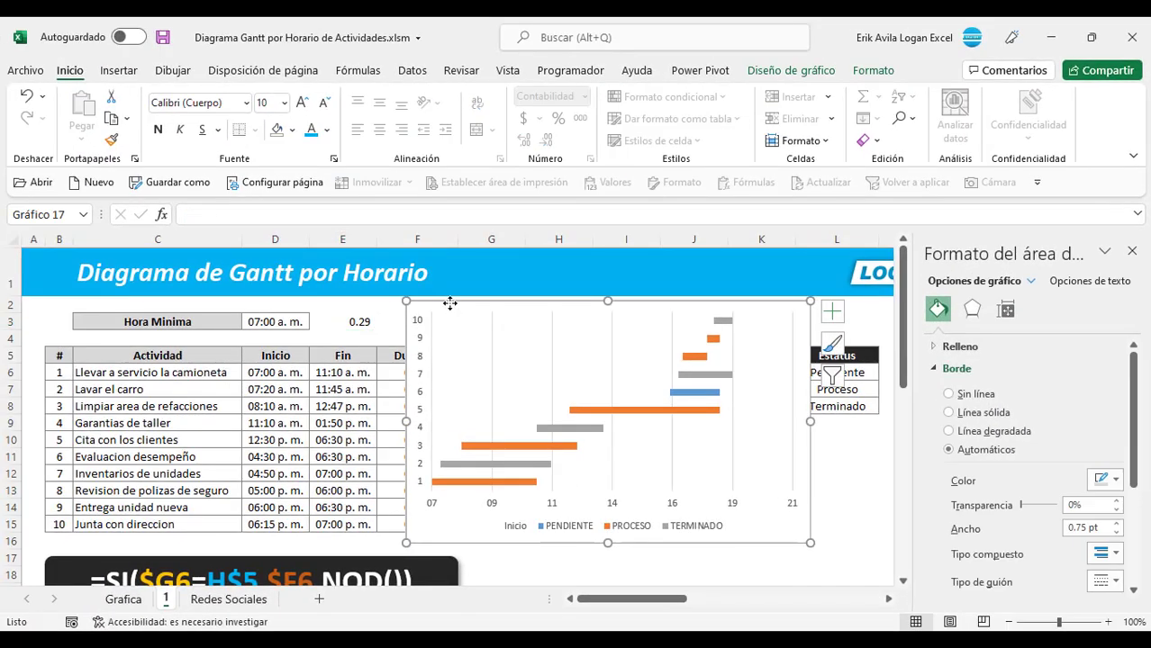
{"action": "left_click_drag", "start_coordinate": [449, 303], "coordinate": [550, 300]}
{"action": "left_click", "coordinate": [407, 405]}
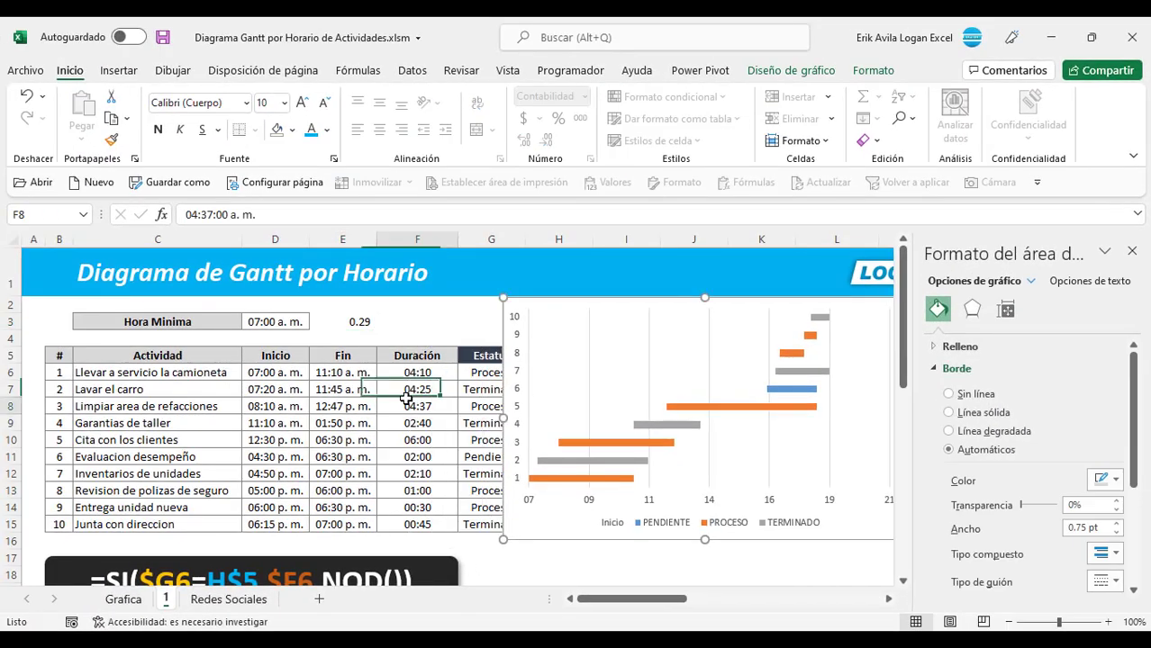
Paste the 01:00 duration into F3 as a value and copy its decimal 0.041666667.
{"action": "left_click", "coordinate": [425, 487]}
{"action": "key", "text": "ctrl+Up"}
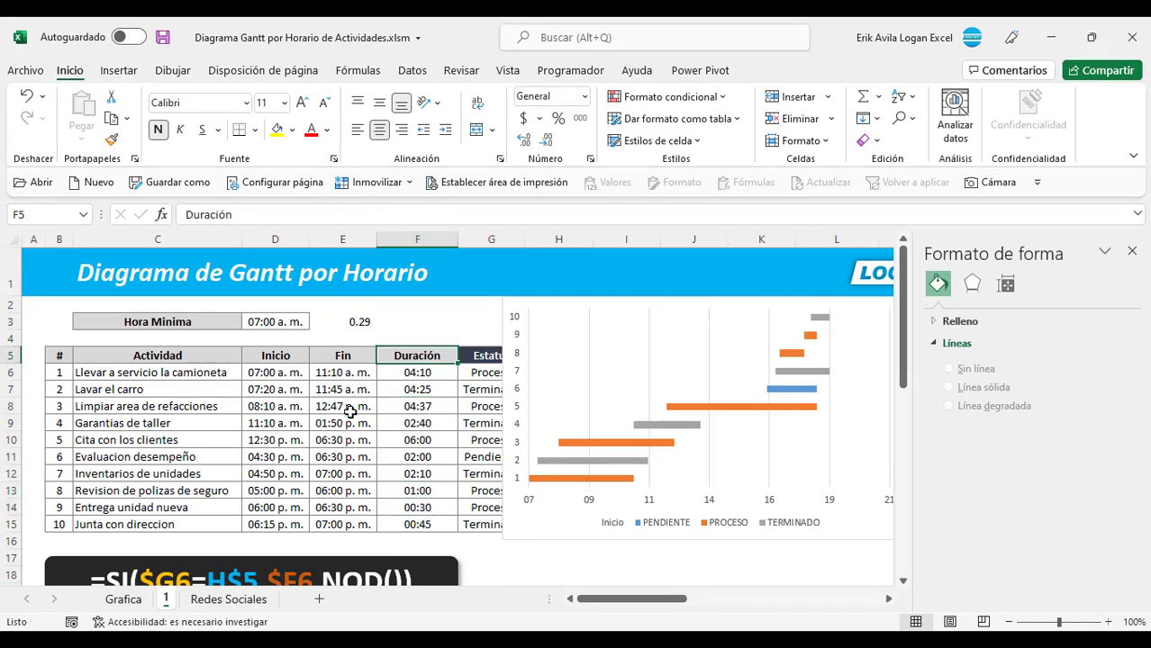
{"action": "left_click", "coordinate": [389, 489]}
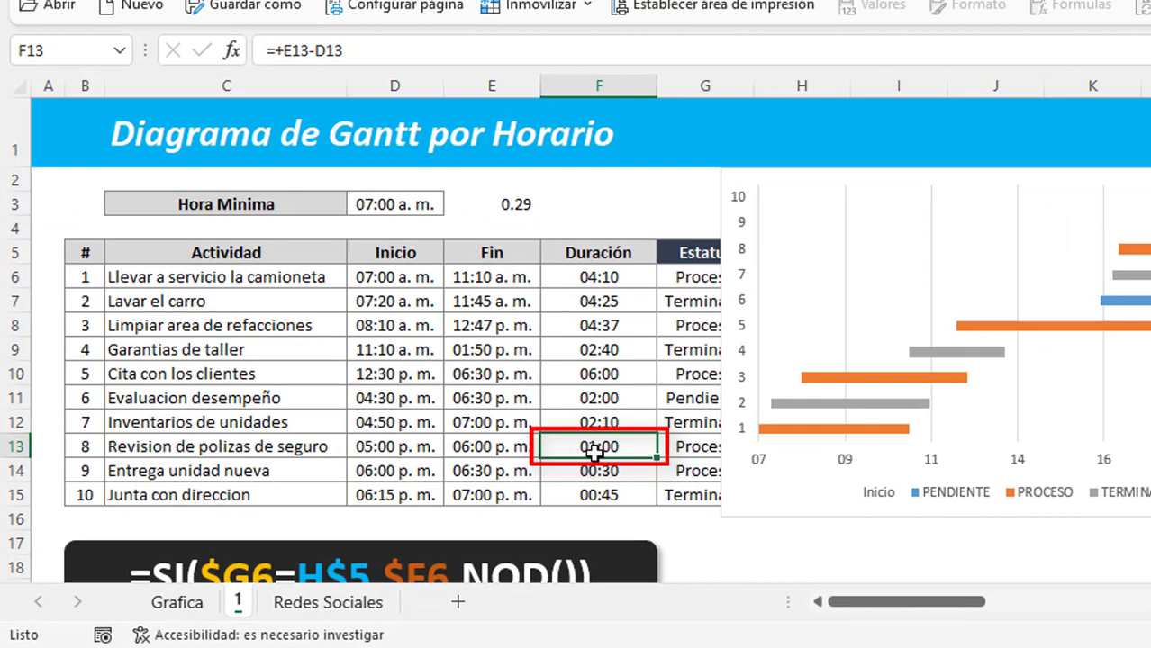
{"action": "key", "text": "ctrl+c"}
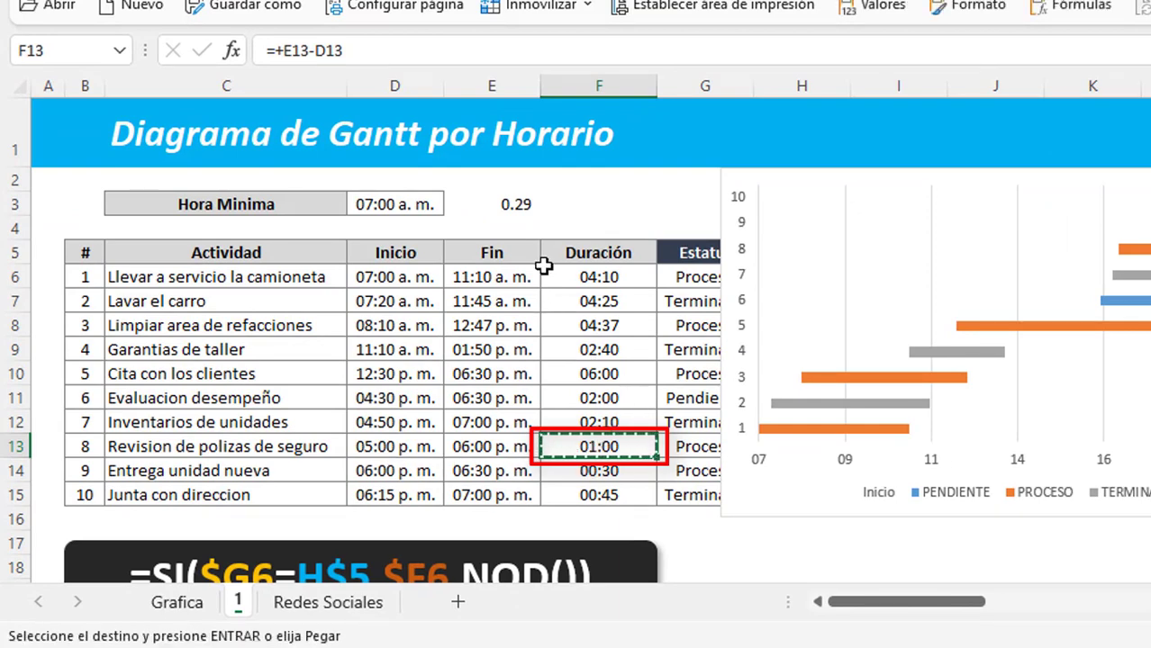
{"action": "left_click", "coordinate": [585, 201]}
{"action": "right_click", "coordinate": [585, 201]}
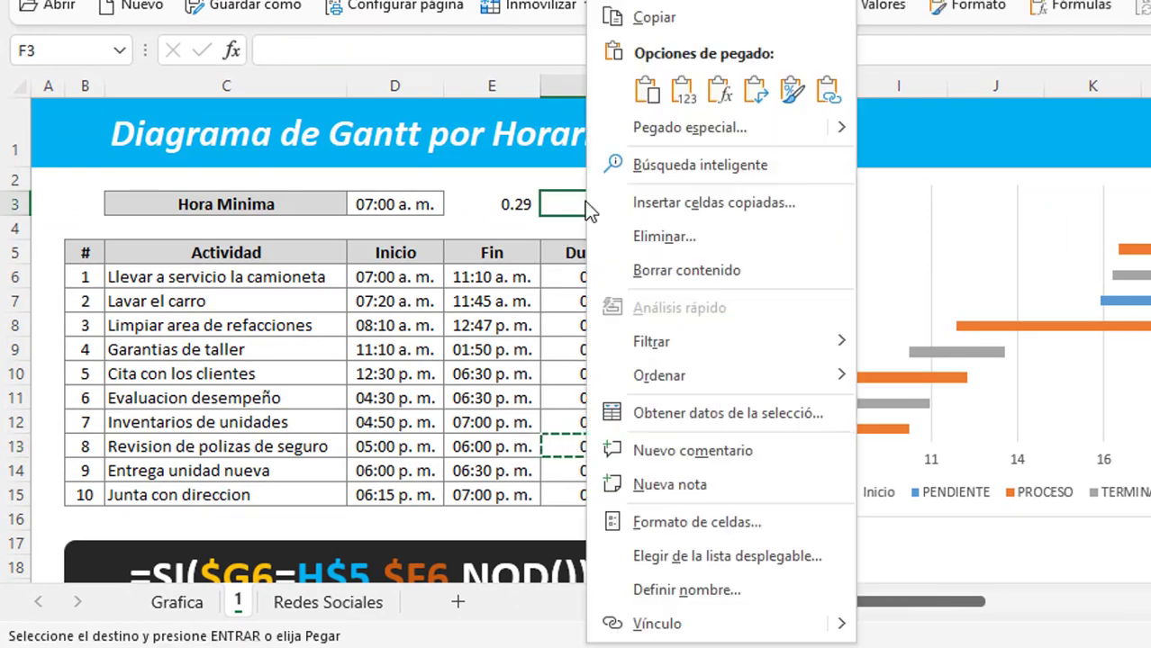
{"action": "left_click", "coordinate": [686, 94]}
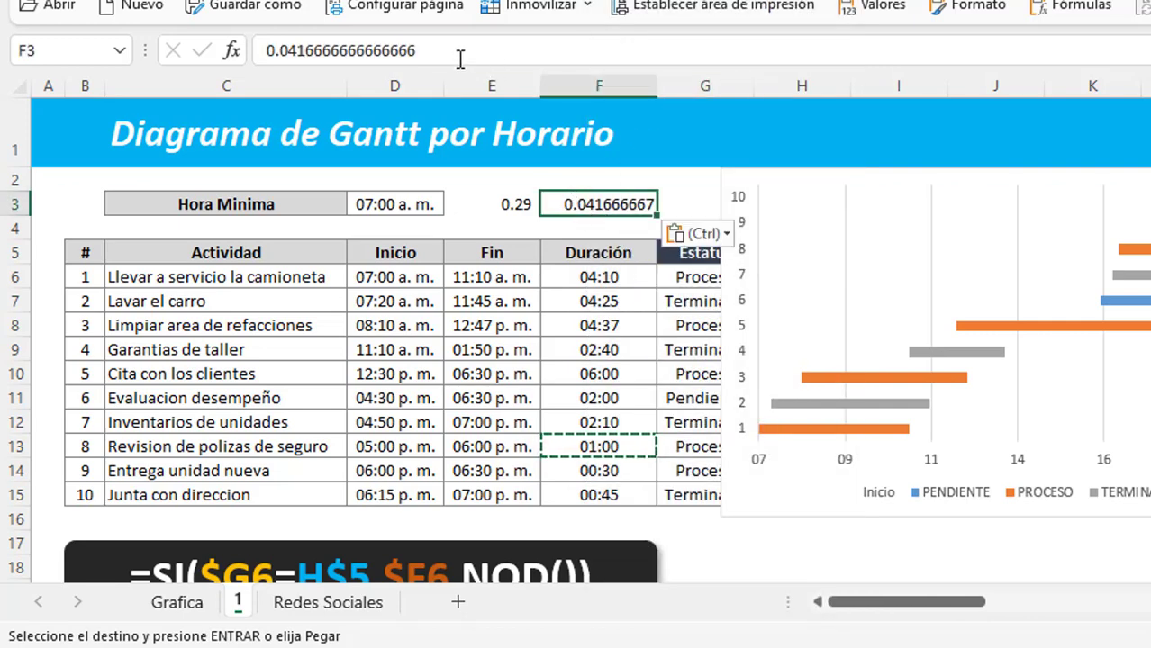
{"action": "left_click_drag", "start_coordinate": [422, 51], "coordinate": [250, 54]}
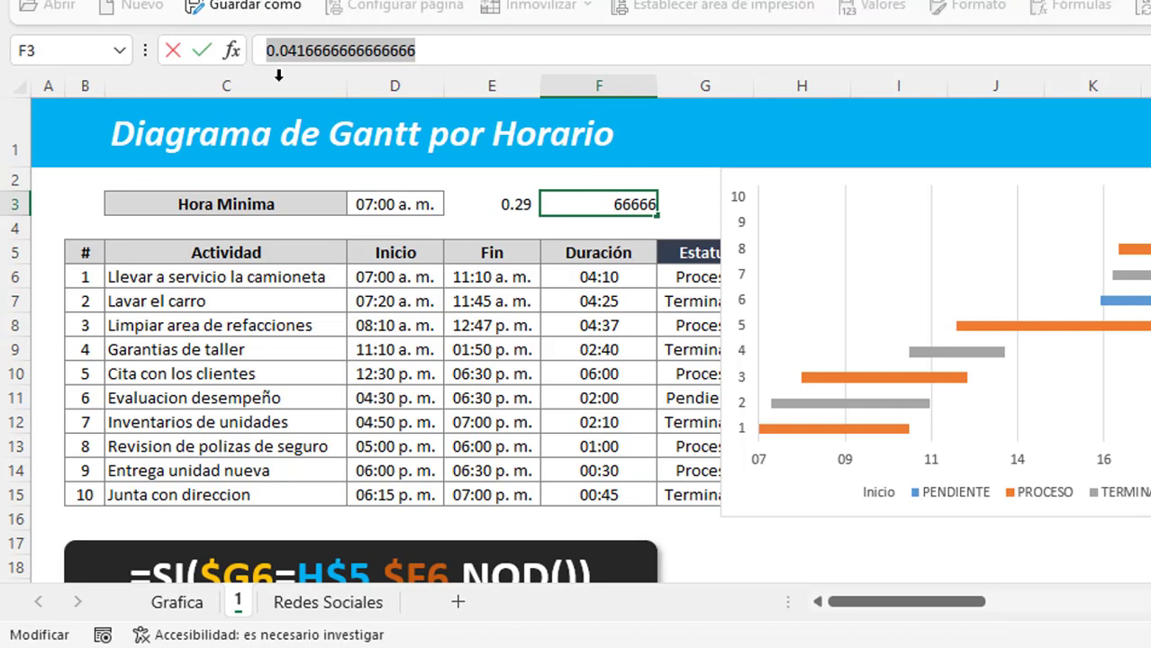
{"action": "key", "text": "Escape"}
Set the time axis major unit to 0.0416666, one hour.
{"action": "left_click", "coordinate": [435, 464]}
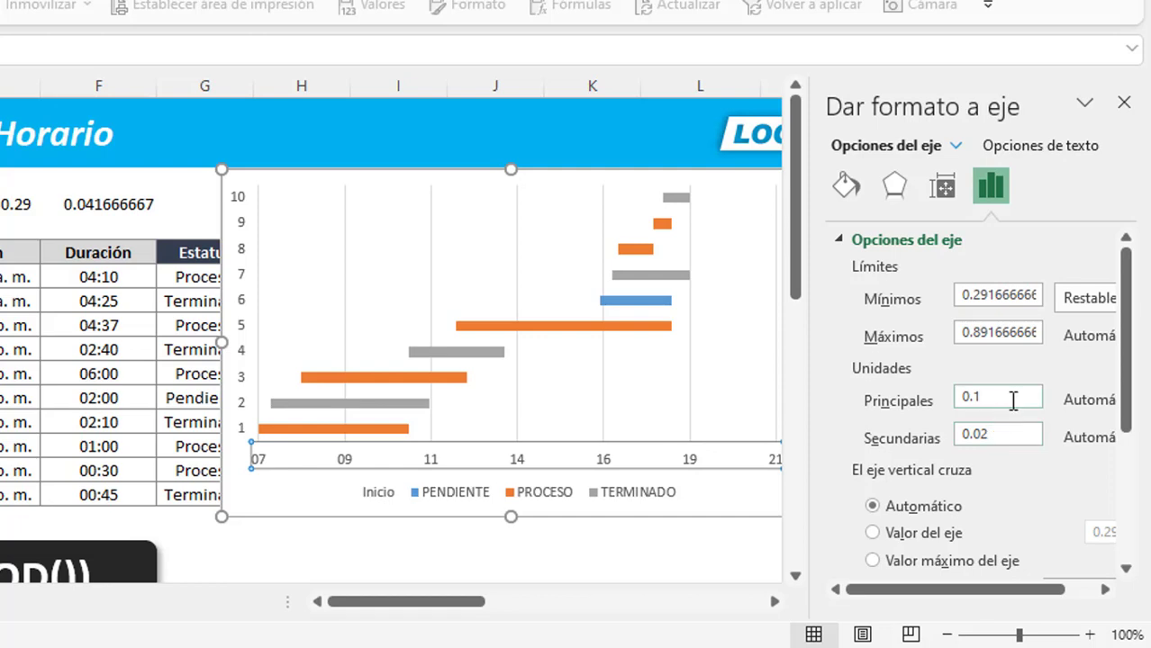
{"action": "left_click_drag", "start_coordinate": [1013, 401], "coordinate": [946, 405]}
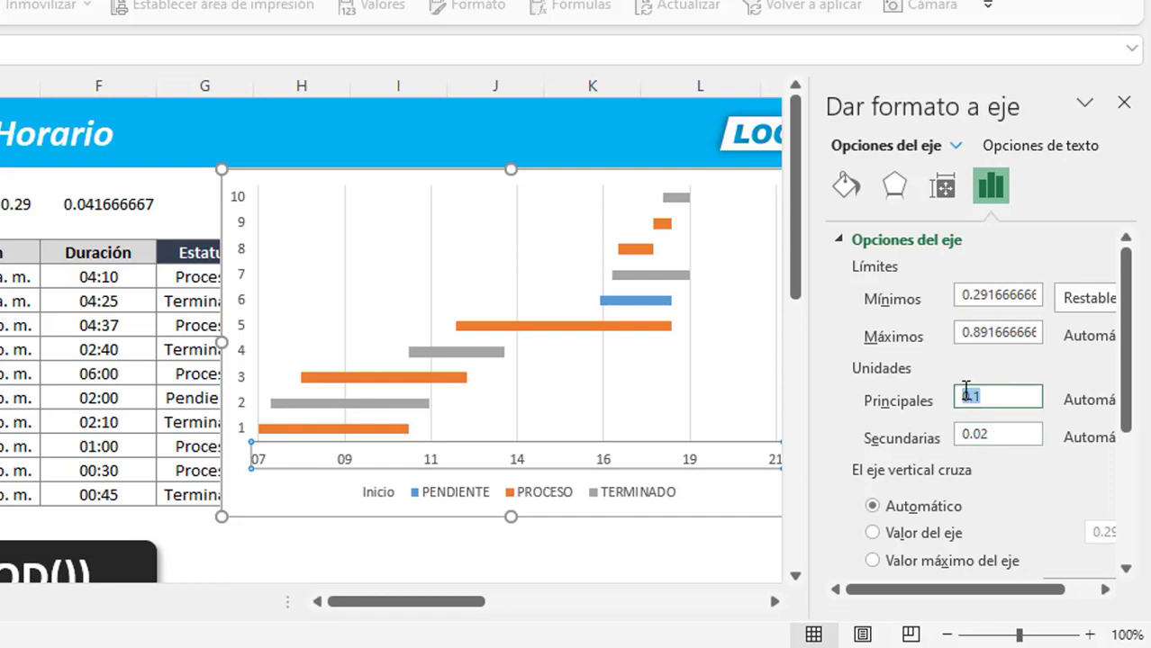
{"action": "key", "text": "ctrl+v"}
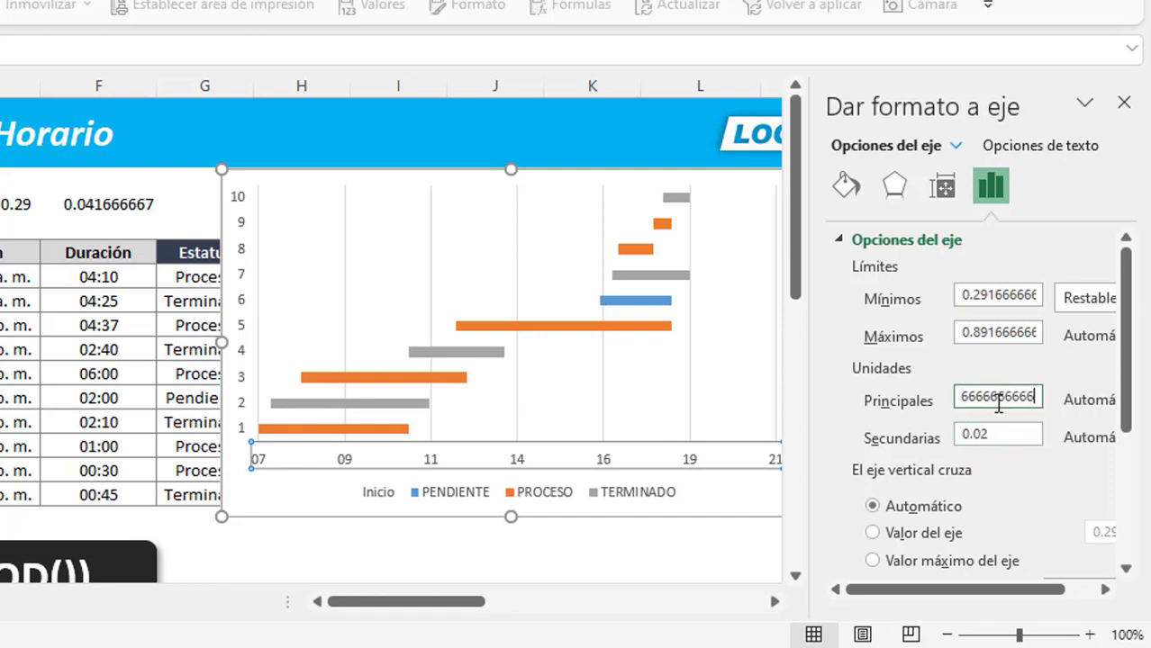
{"action": "key", "text": "Return"}
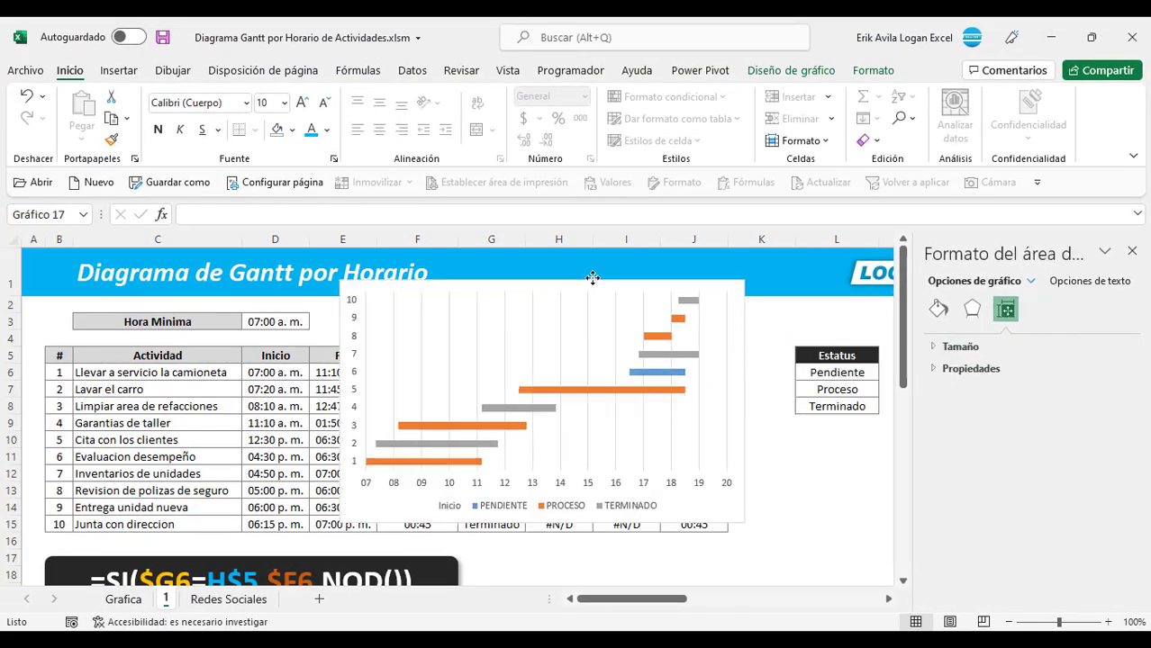
{"action": "left_click_drag", "start_coordinate": [635, 273], "coordinate": [543, 272]}
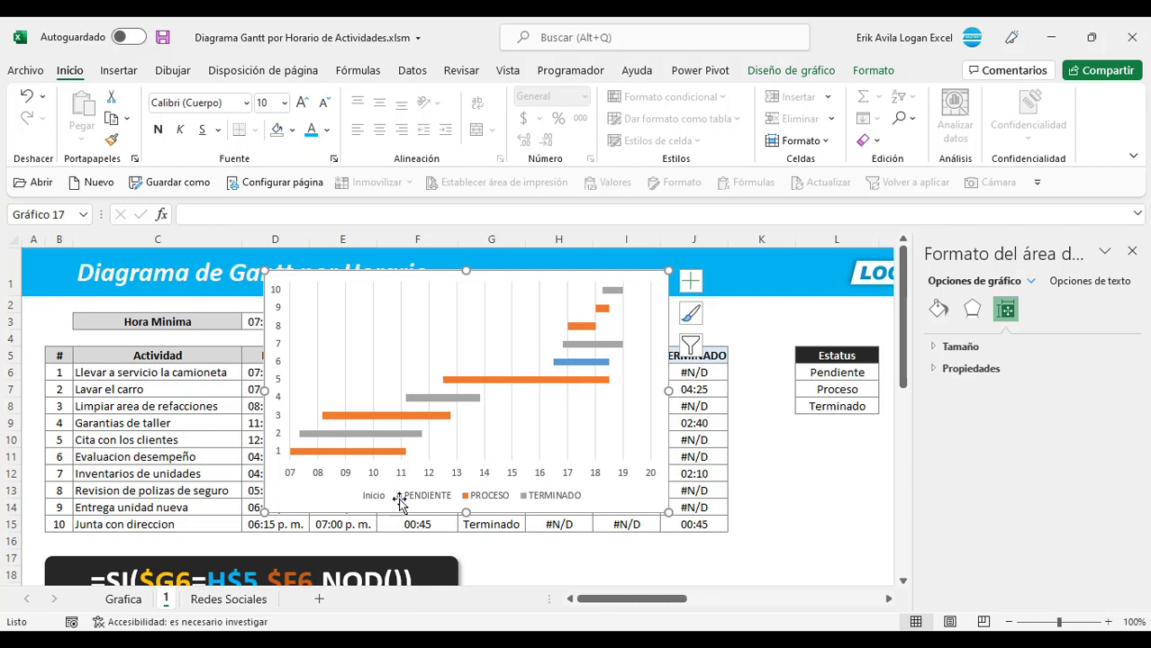
Delete the Inicio entry from the chart legend and shift the chart right.
{"action": "left_click", "coordinate": [437, 501]}
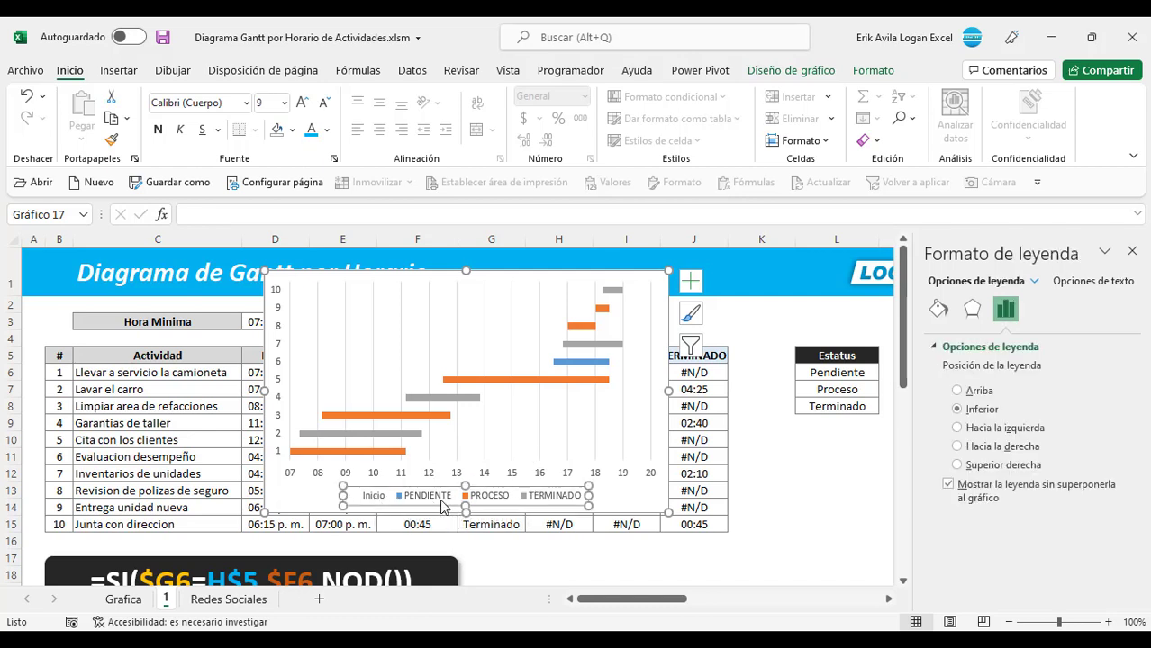
{"action": "left_click", "coordinate": [367, 497]}
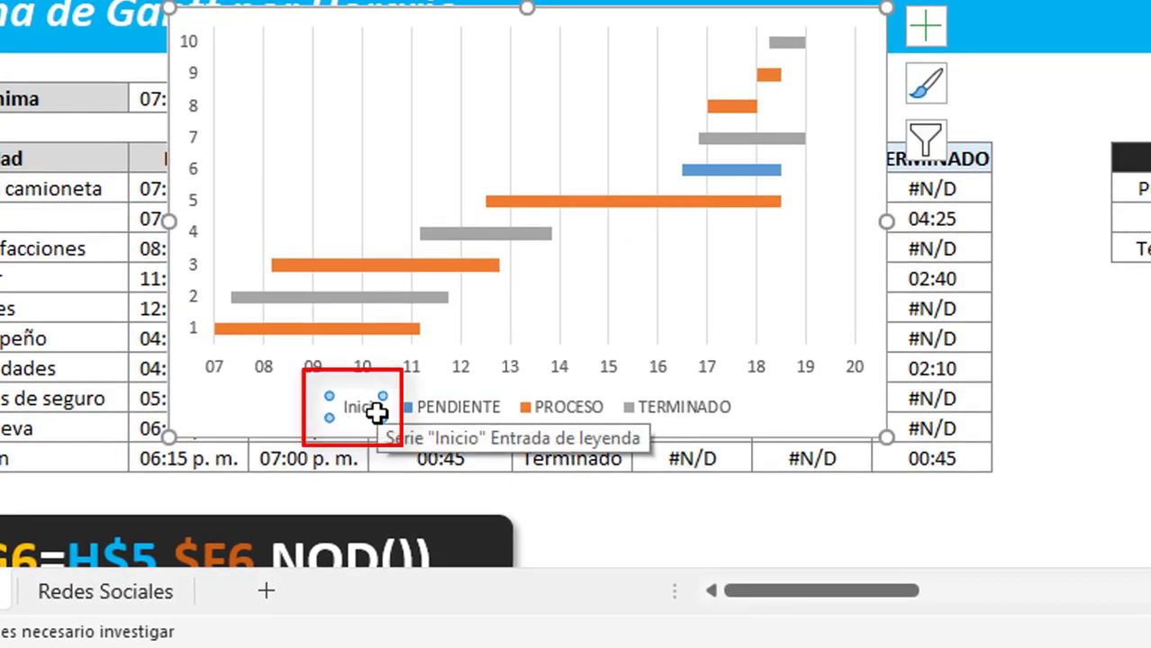
{"action": "key", "text": "Delete"}
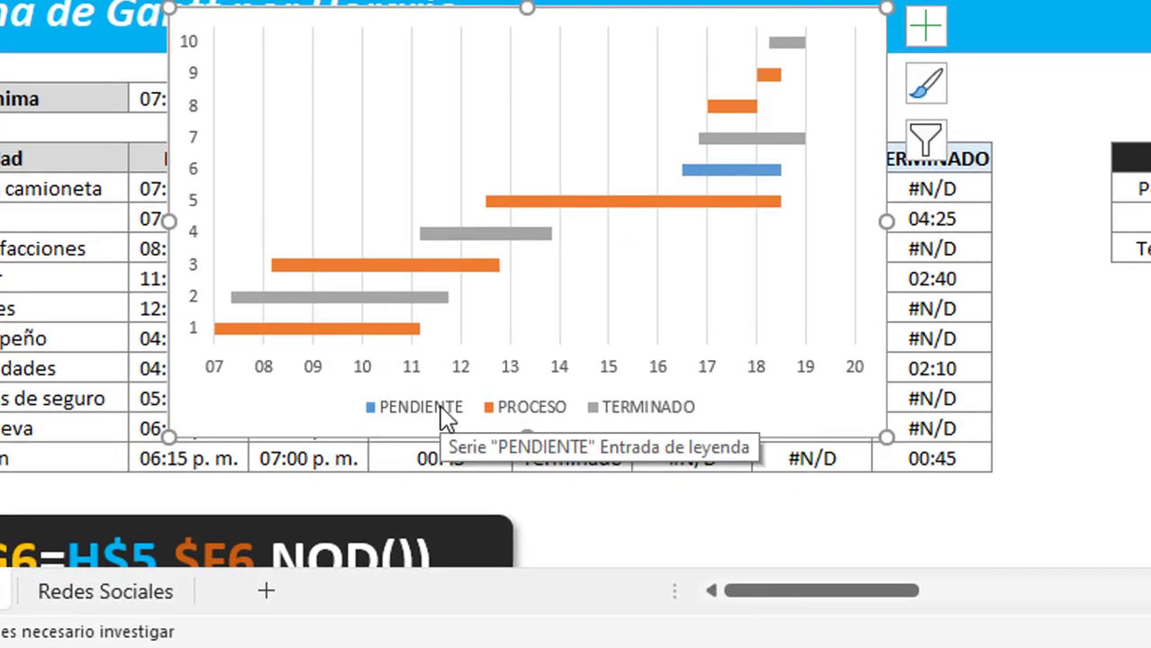
{"action": "left_click_drag", "start_coordinate": [574, 65], "coordinate": [727, 69]}
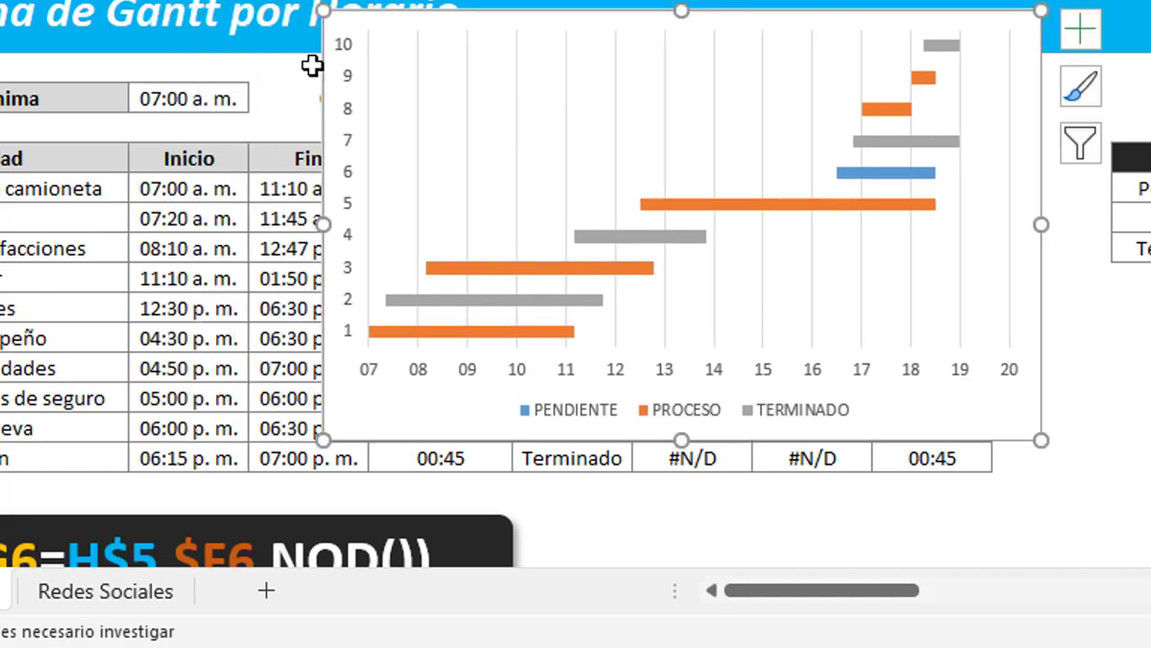
{"action": "left_click", "coordinate": [351, 77]}
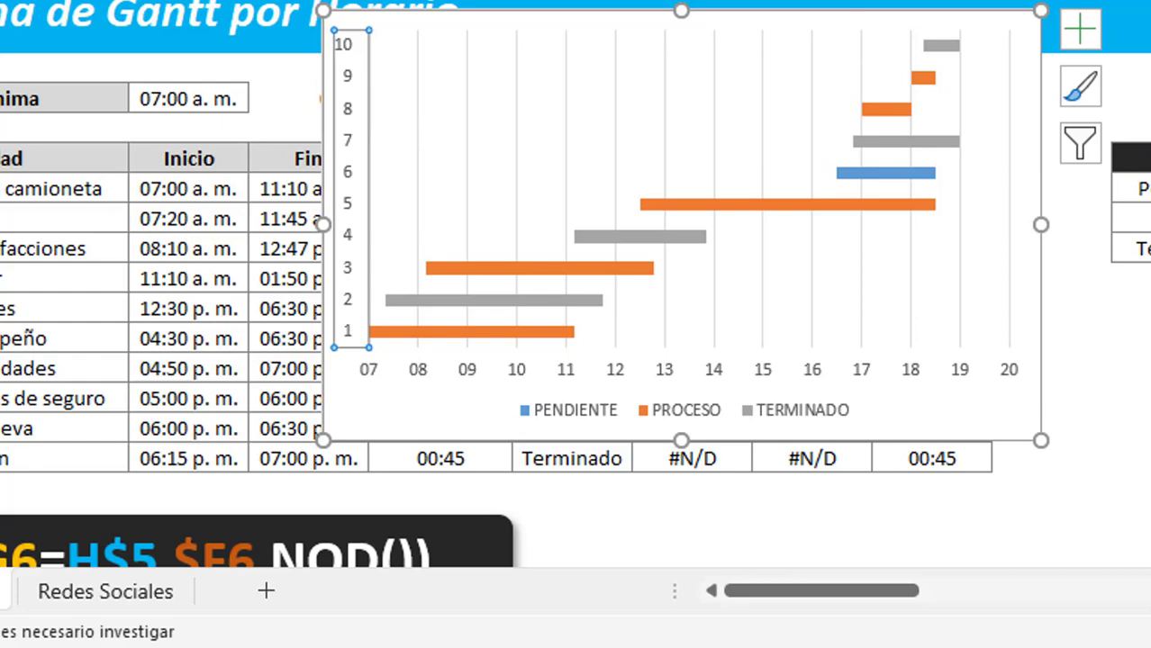
Set the axis labels to the activity names in C6:C15 and widen the chart.
{"action": "right_click", "coordinate": [504, 115]}
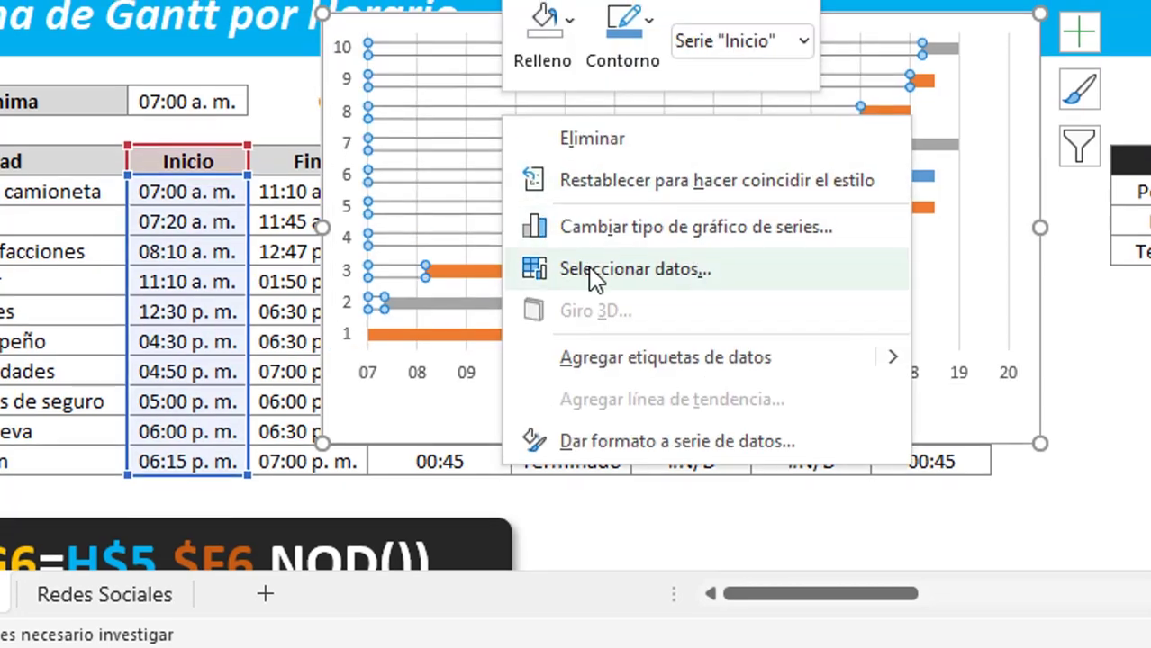
{"action": "left_click", "coordinate": [595, 270]}
{"action": "left_click", "coordinate": [685, 340]}
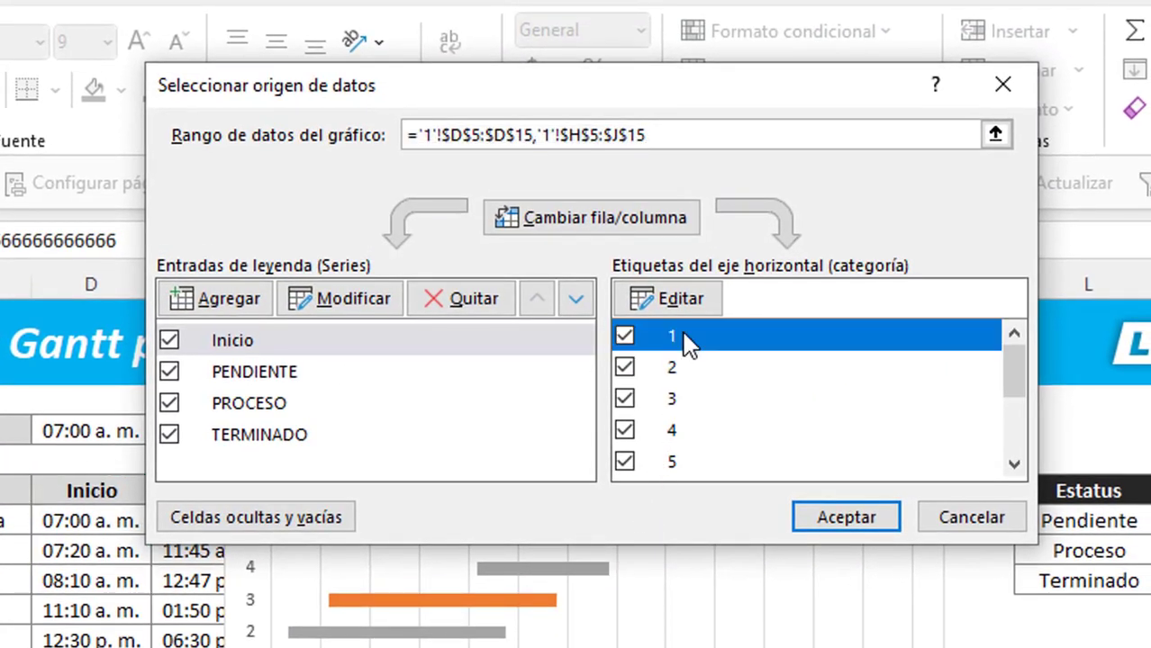
{"action": "left_click", "coordinate": [680, 299]}
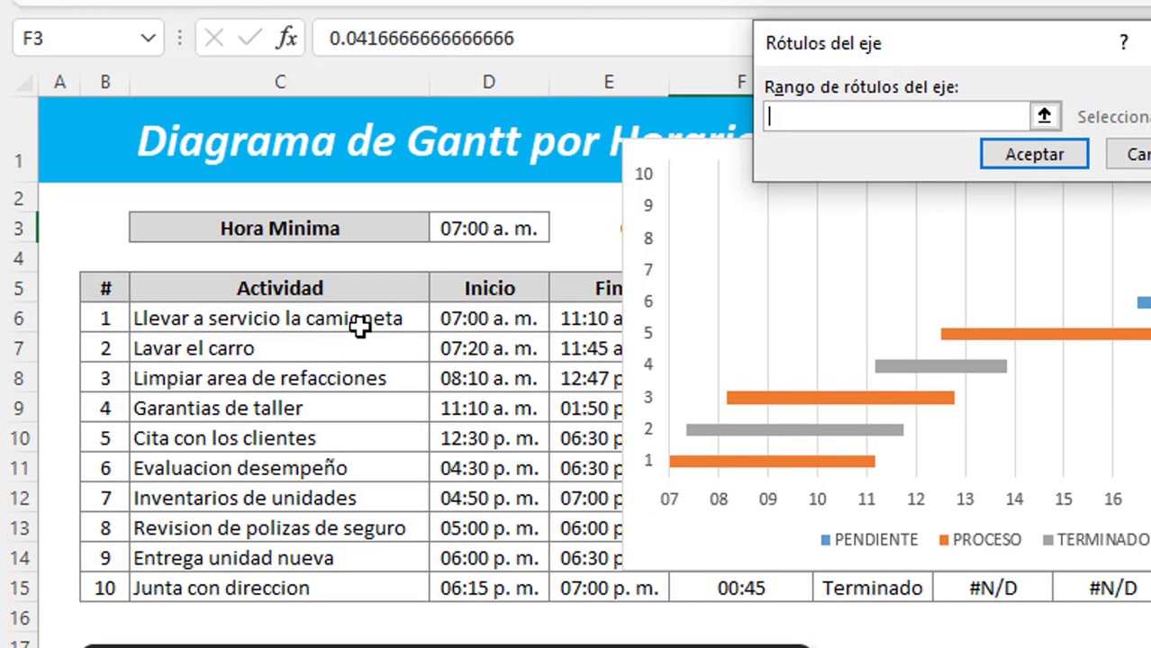
{"action": "left_click", "coordinate": [358, 318]}
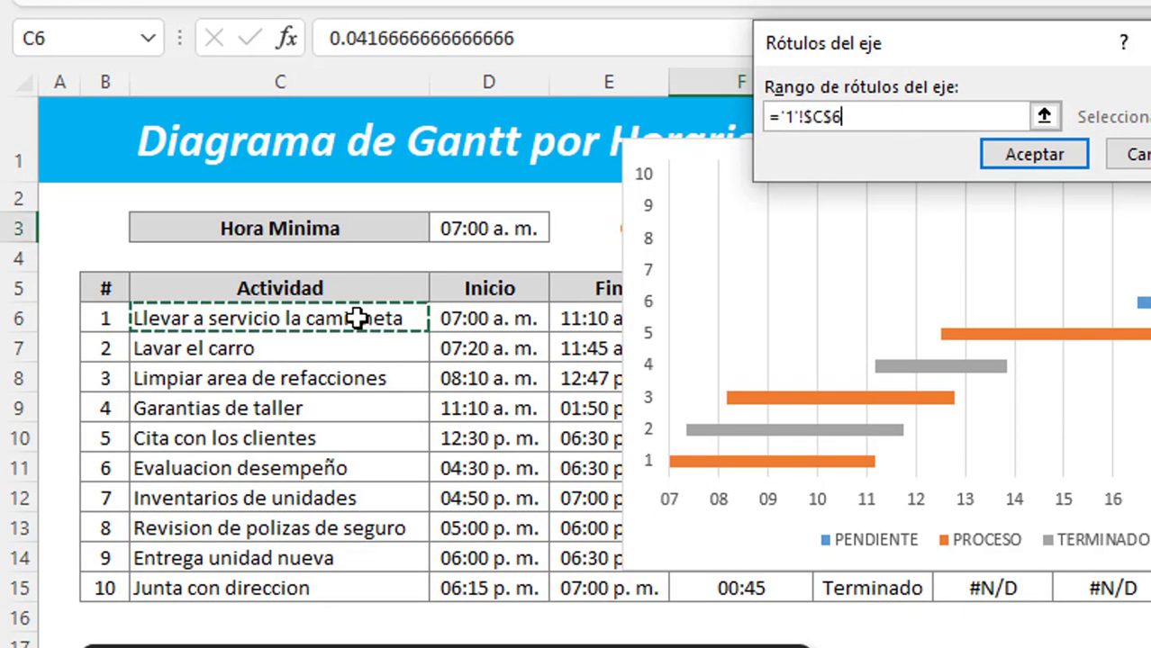
{"action": "left_click_drag", "start_coordinate": [358, 318], "coordinate": [347, 586]}
{"action": "left_click", "coordinate": [1038, 155]}
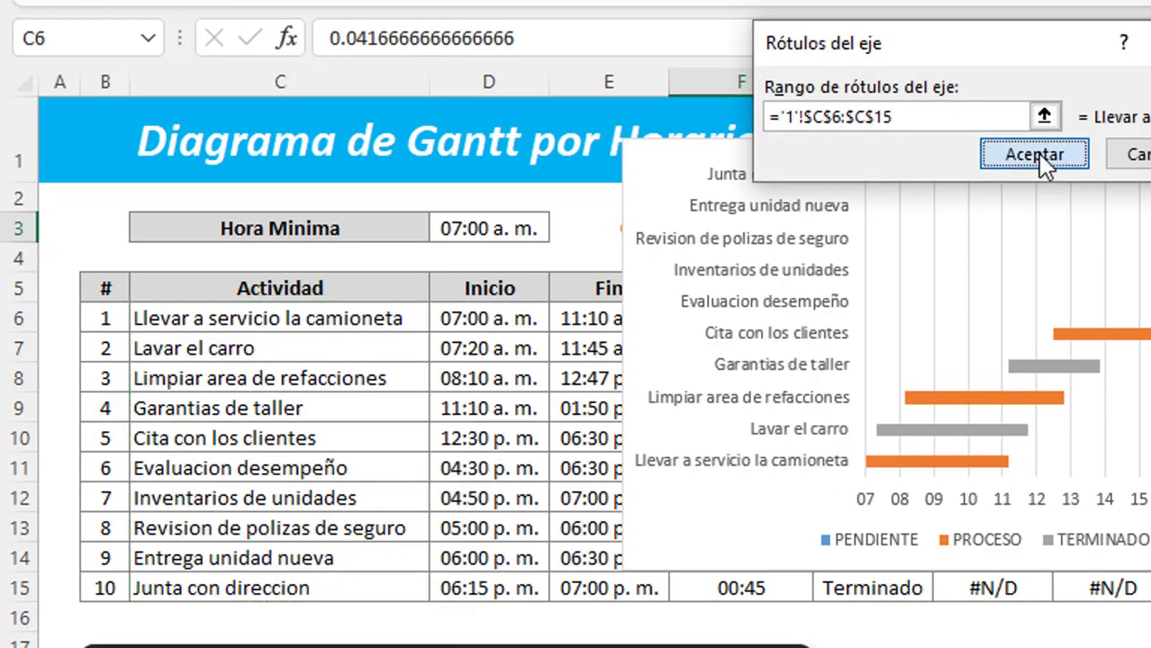
{"action": "key", "text": "Return"}
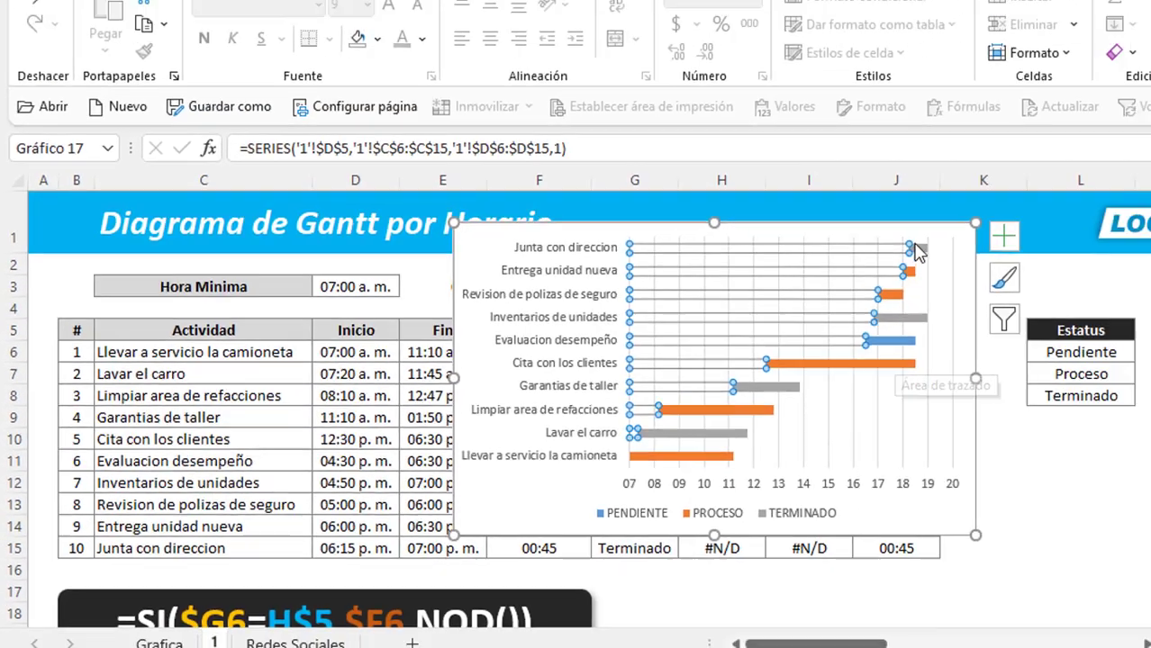
{"action": "double_click", "coordinate": [917, 253]}
{"action": "left_click_drag", "start_coordinate": [604, 396], "coordinate": [696, 396]}
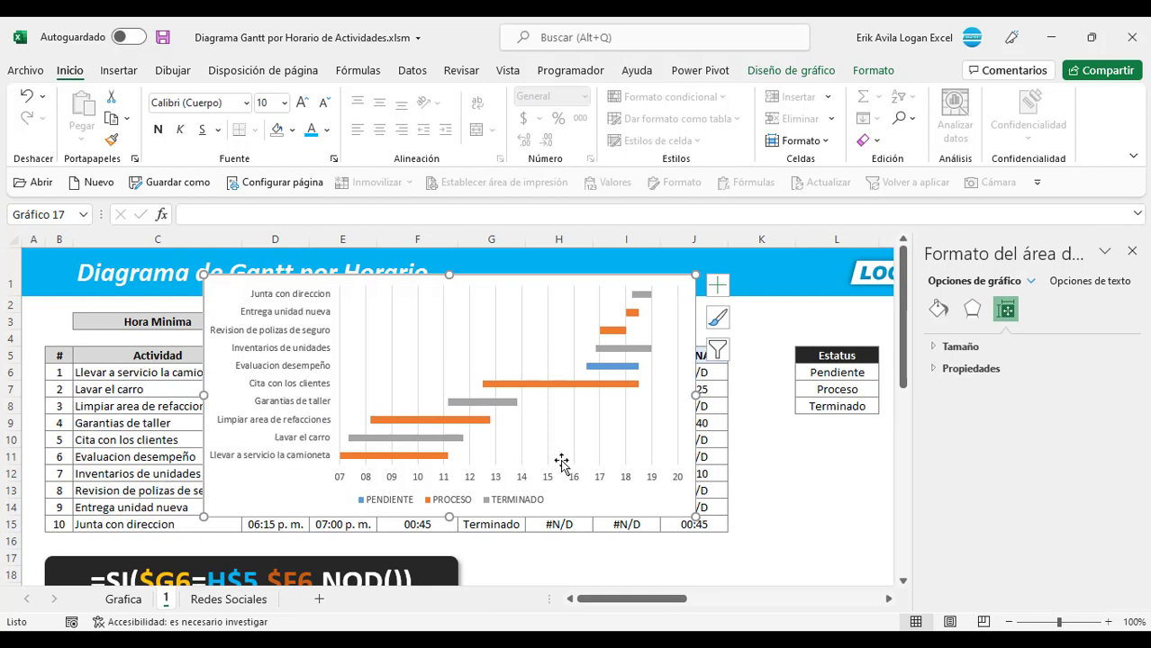
Turn on Categories in reverse order for the activity-name axis.
{"action": "left_click", "coordinate": [316, 396]}
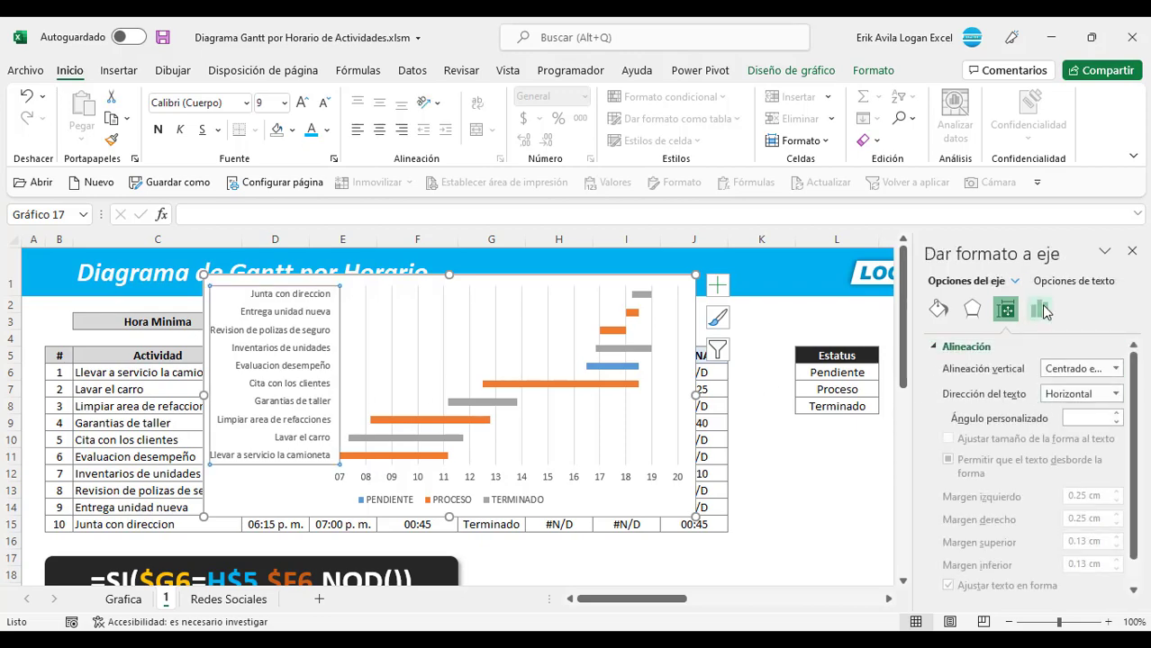
{"action": "left_click", "coordinate": [1039, 309]}
{"action": "left_click", "coordinate": [937, 346]}
{"action": "scroll", "coordinate": [935, 364], "scroll_direction": "down", "scroll_amount": 3}
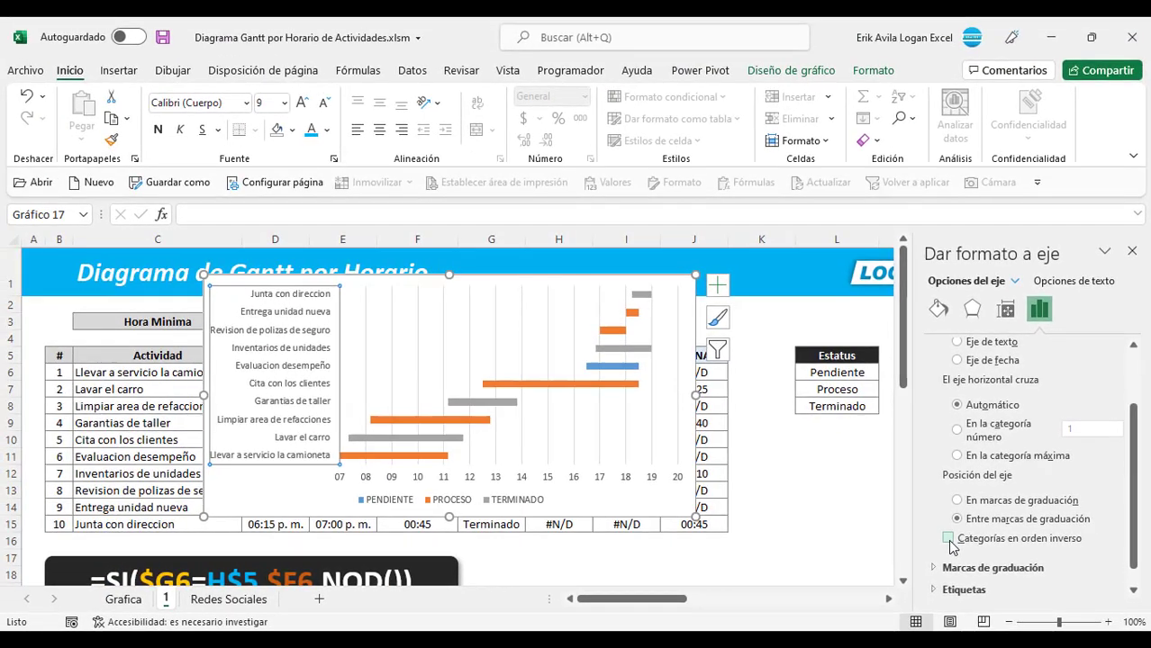
{"action": "left_click", "coordinate": [948, 539]}
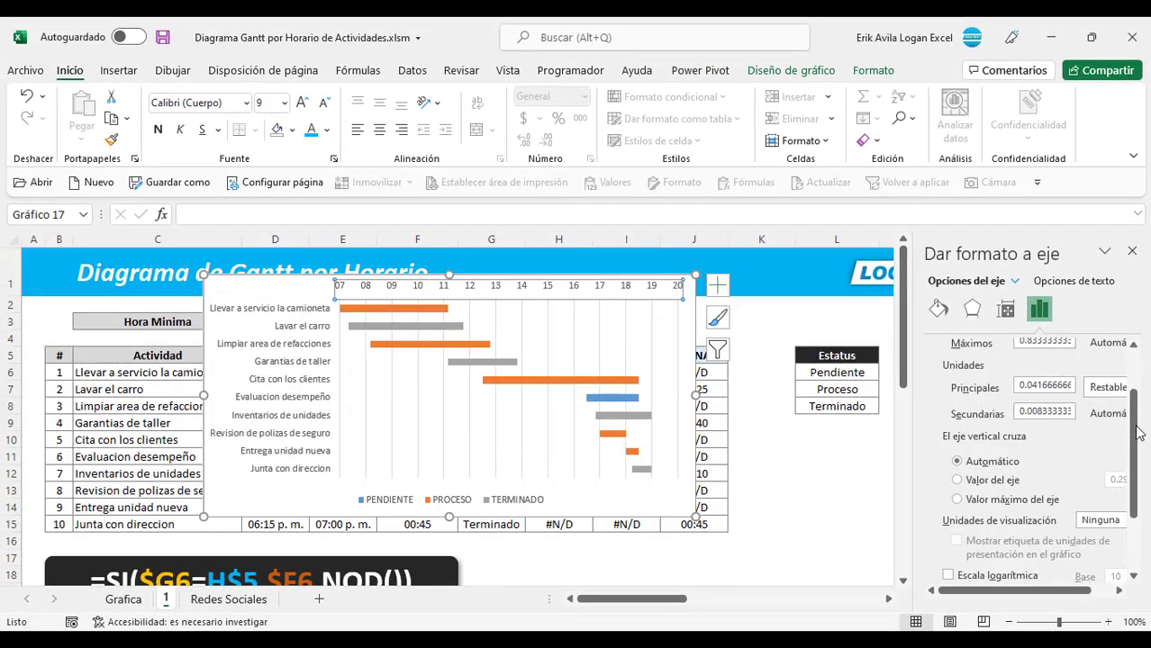
Set the hour axis Label Position to High so 07–20 shows at the bottom.
{"action": "scroll", "coordinate": [1136, 434], "scroll_direction": "down", "scroll_amount": 3}
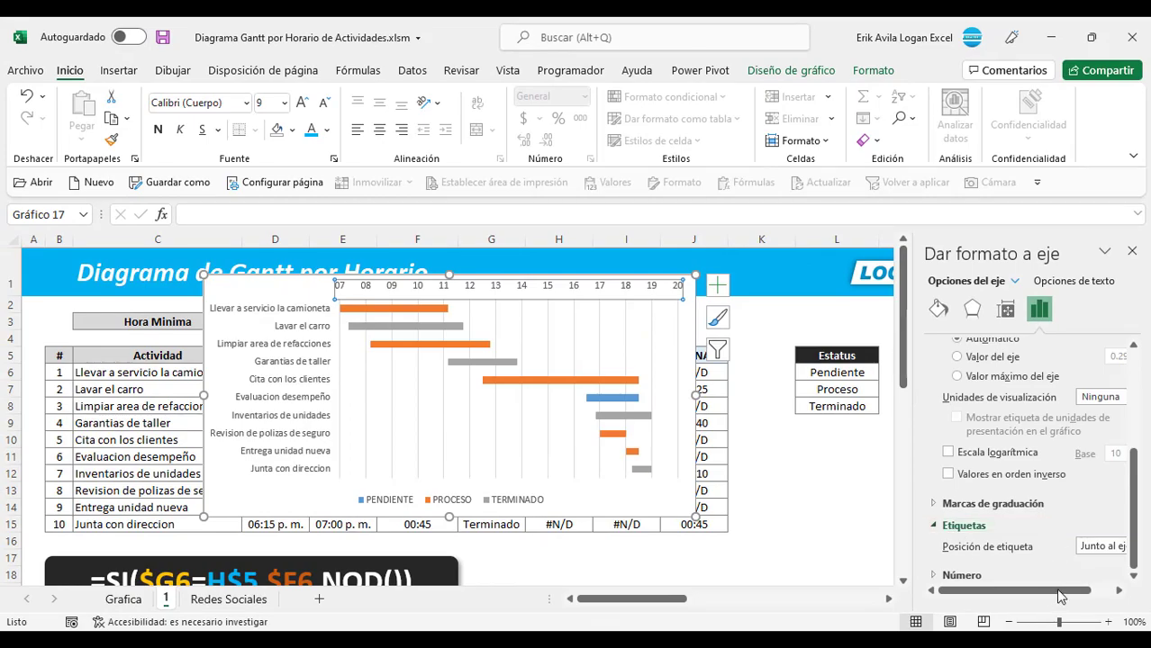
{"action": "left_click_drag", "start_coordinate": [1061, 597], "coordinate": [1080, 596]}
{"action": "left_click", "coordinate": [1116, 544]}
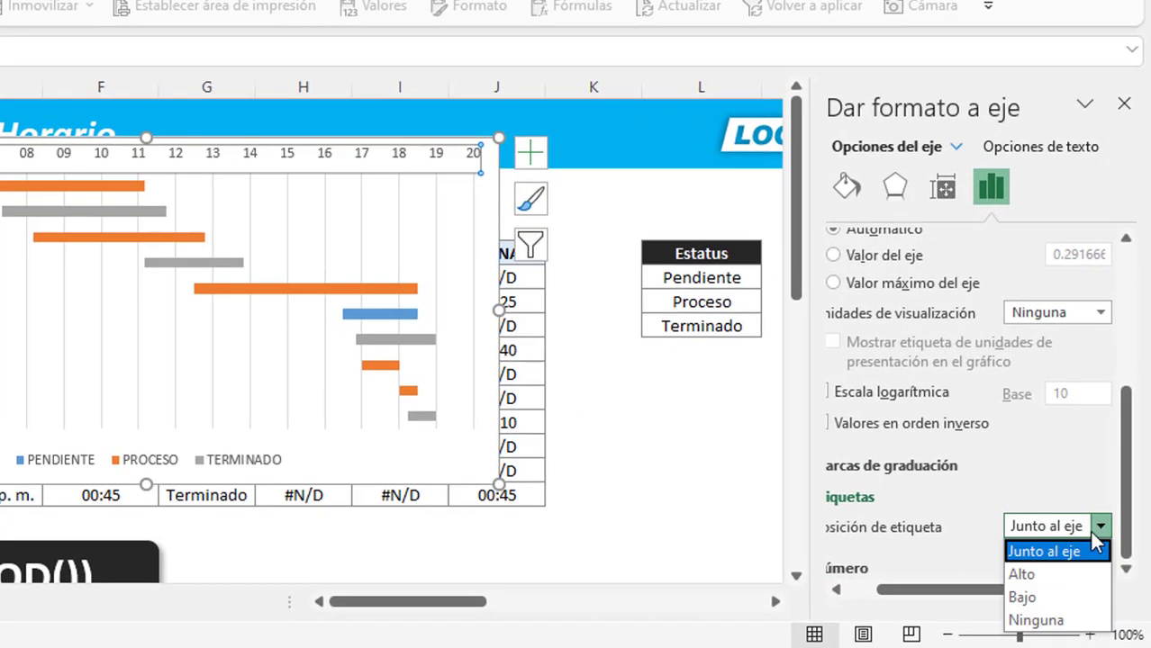
{"action": "left_click", "coordinate": [1035, 581]}
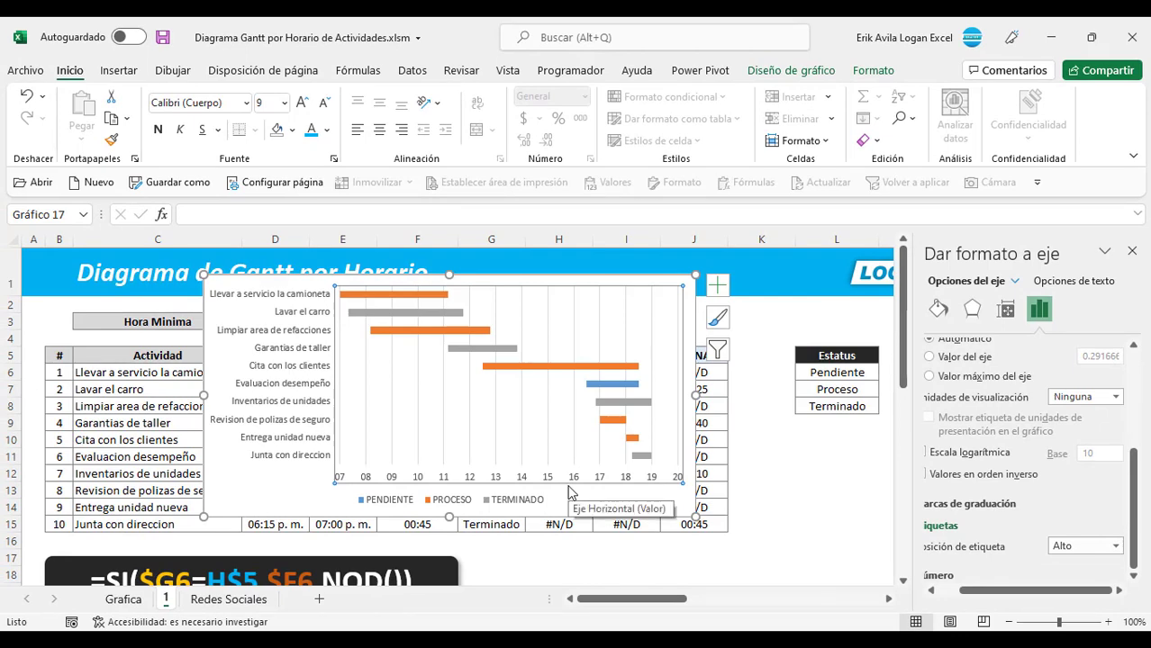
Shift the Gantt chart slightly left and enlarge it to cover the activity table.
{"action": "key", "text": "Escape"}
{"action": "key", "text": "Escape"}
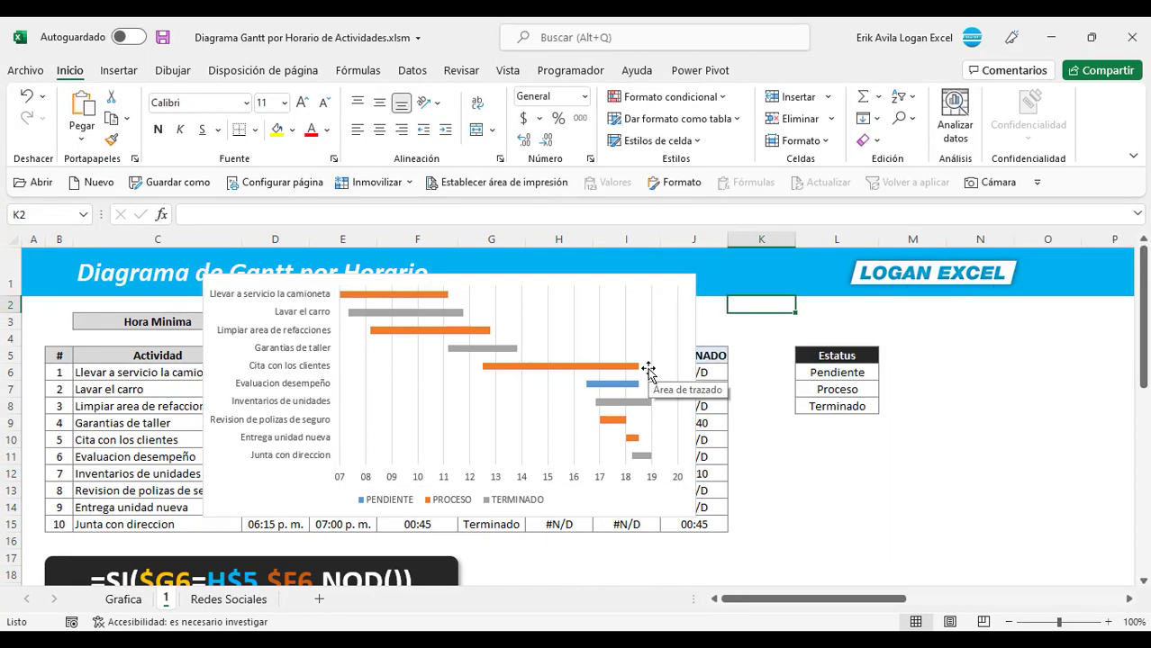
{"action": "left_click_drag", "start_coordinate": [596, 279], "coordinate": [525, 297]}
{"action": "left_click", "coordinate": [585, 281]}
{"action": "left_click_drag", "start_coordinate": [649, 527], "coordinate": [847, 630]}
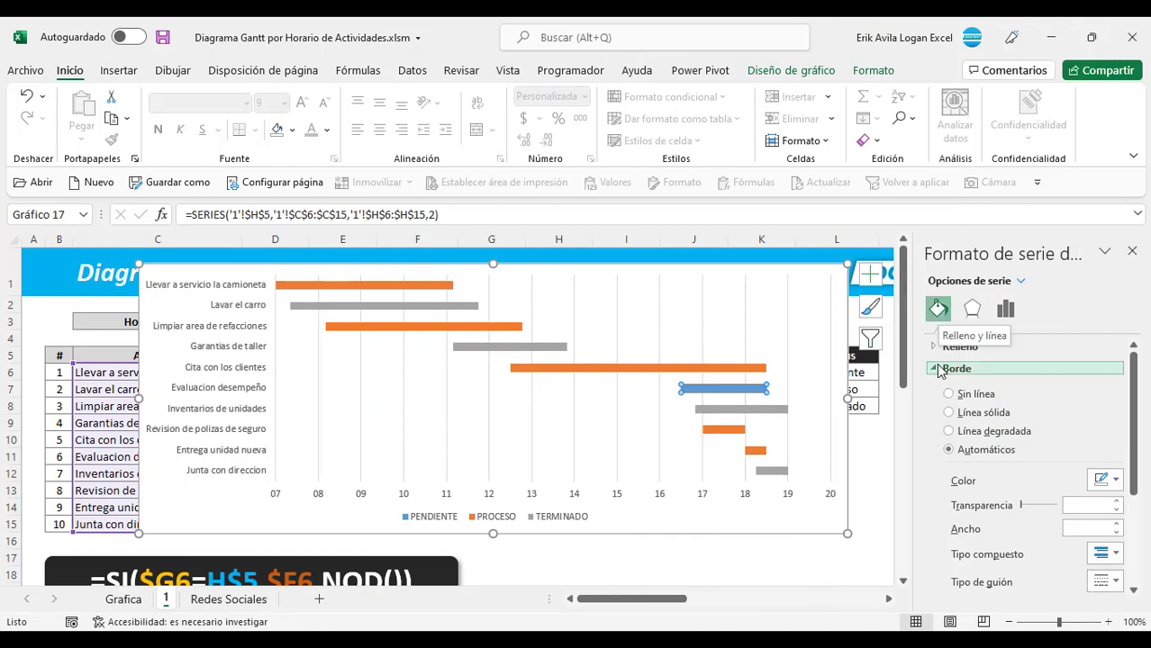
Give the PENDIENTE bars a two-stop gradient fill from light blue to dark blue.
{"action": "left_click", "coordinate": [956, 347]}
{"action": "left_click", "coordinate": [997, 410]}
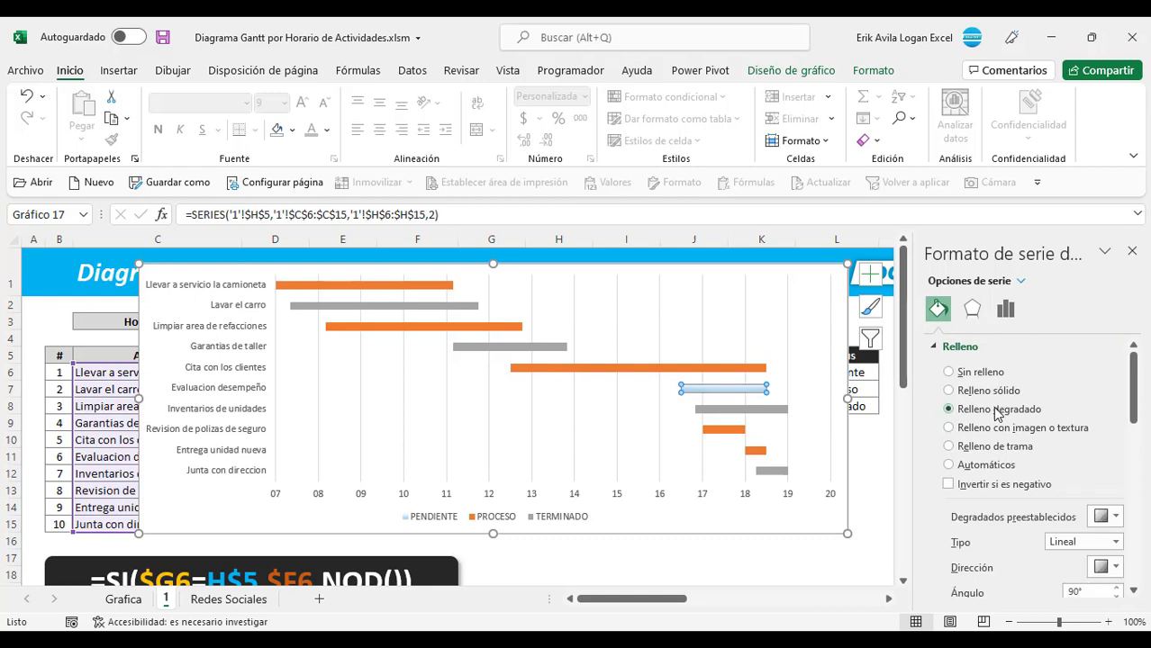
{"action": "scroll", "coordinate": [1009, 469], "scroll_direction": "down", "scroll_amount": 4}
{"action": "scroll", "coordinate": [1054, 477], "scroll_direction": "down", "scroll_amount": 1}
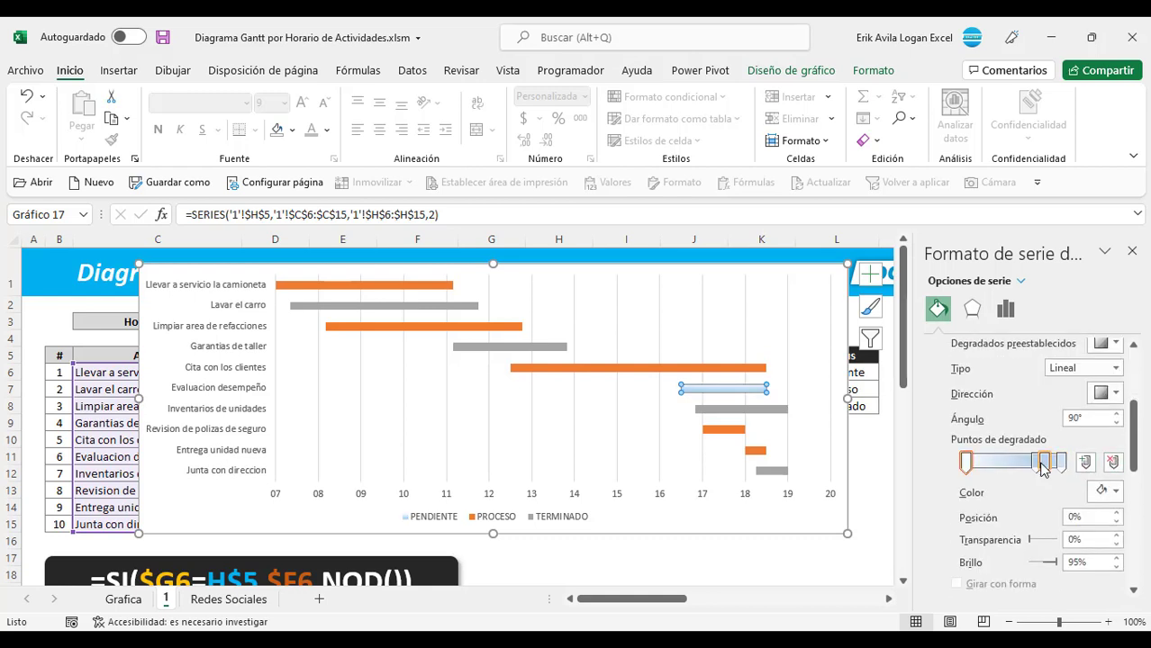
{"action": "left_click_drag", "start_coordinate": [1043, 466], "coordinate": [1044, 491]}
{"action": "left_click", "coordinate": [1106, 490]}
{"action": "left_click", "coordinate": [1063, 448]}
{"action": "left_click", "coordinate": [1060, 463]}
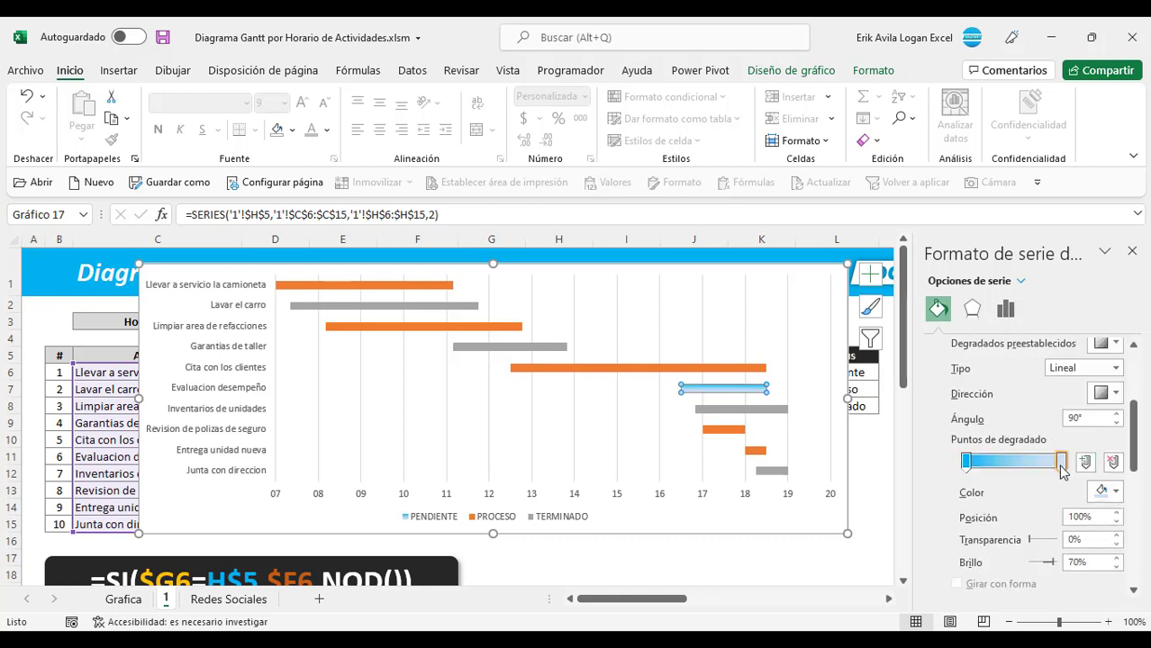
{"action": "left_click", "coordinate": [1115, 492]}
{"action": "left_click", "coordinate": [1094, 448]}
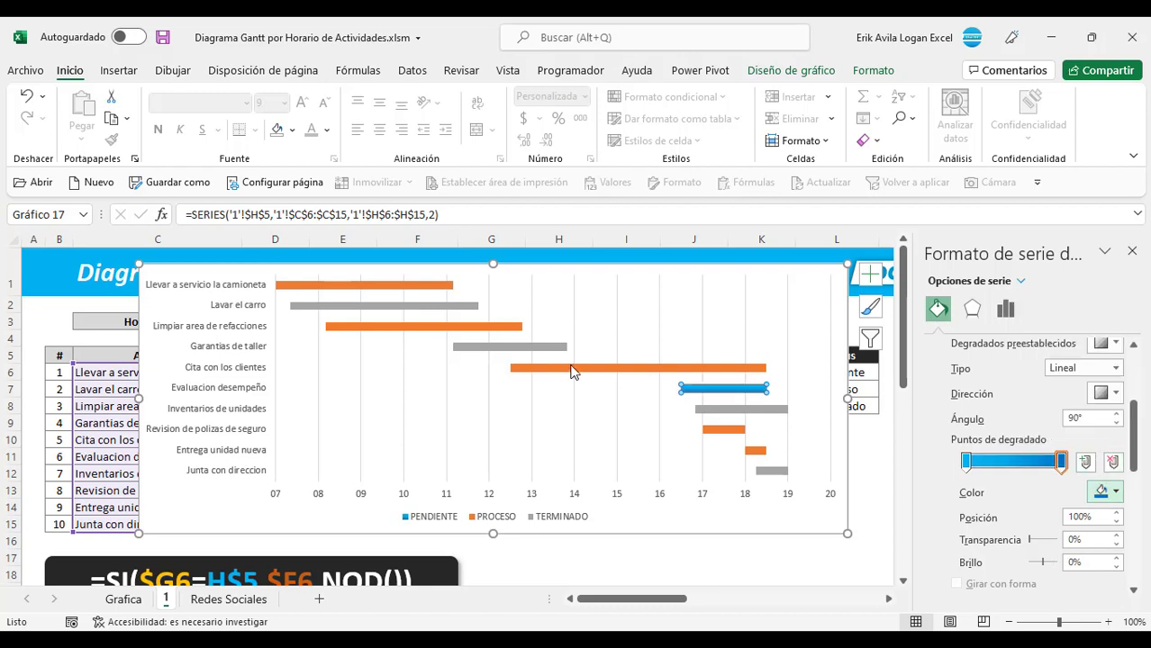
{"action": "left_click", "coordinate": [543, 421]}
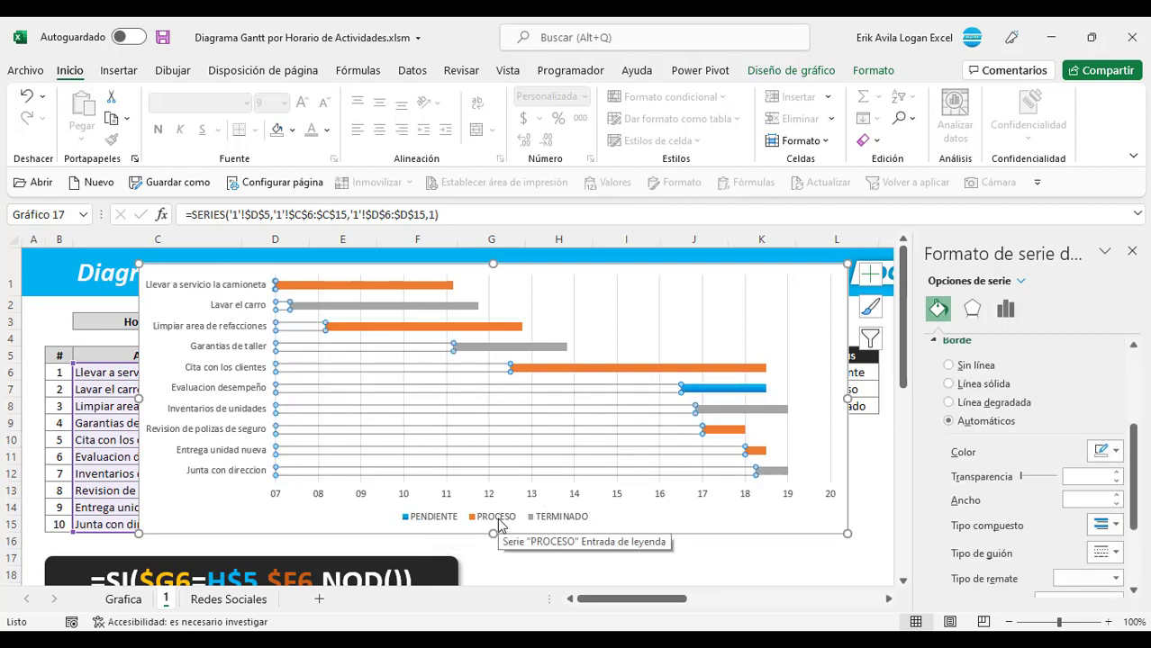
Recolour the PROCESO bars with a gold gradient fill.
{"action": "key", "text": "ctrl+Page_Up"}
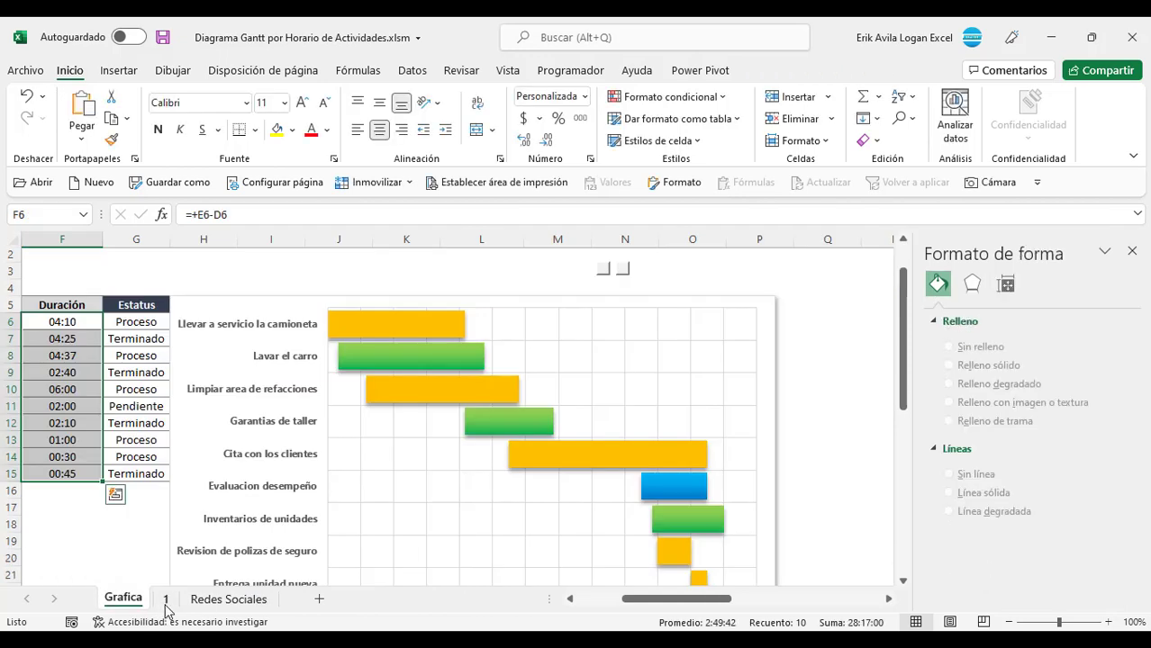
{"action": "scroll", "coordinate": [198, 570], "scroll_direction": "down", "scroll_amount": 2}
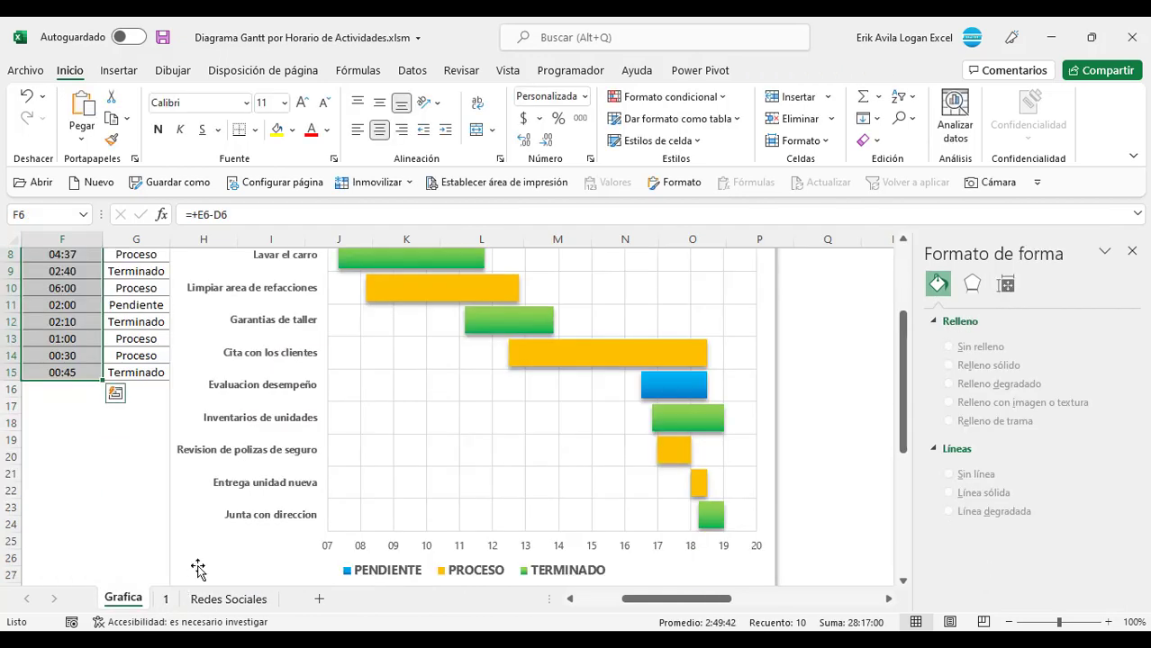
{"action": "left_click", "coordinate": [167, 600]}
{"action": "left_click", "coordinate": [653, 531]}
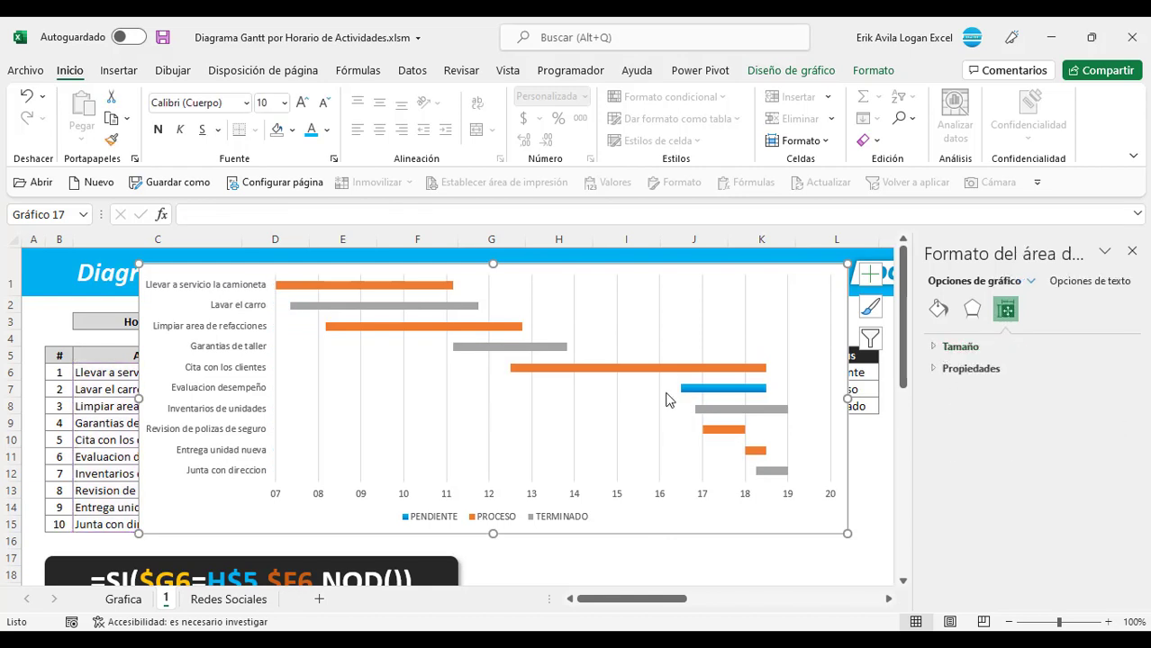
{"action": "left_click", "coordinate": [650, 369]}
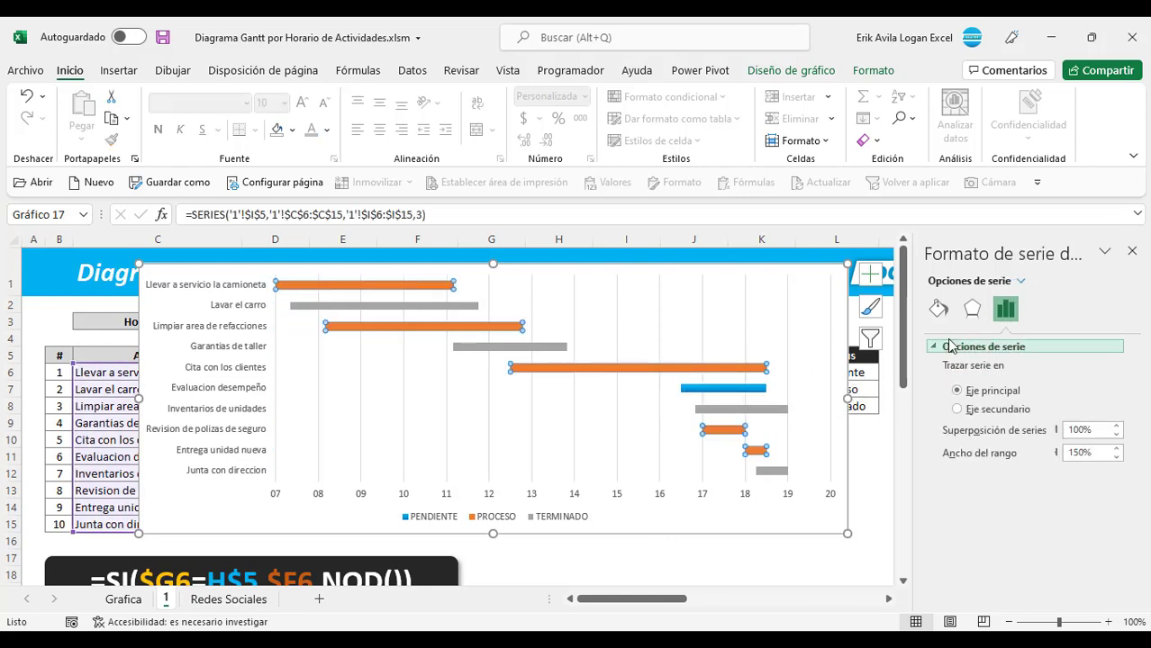
{"action": "left_click", "coordinate": [937, 309]}
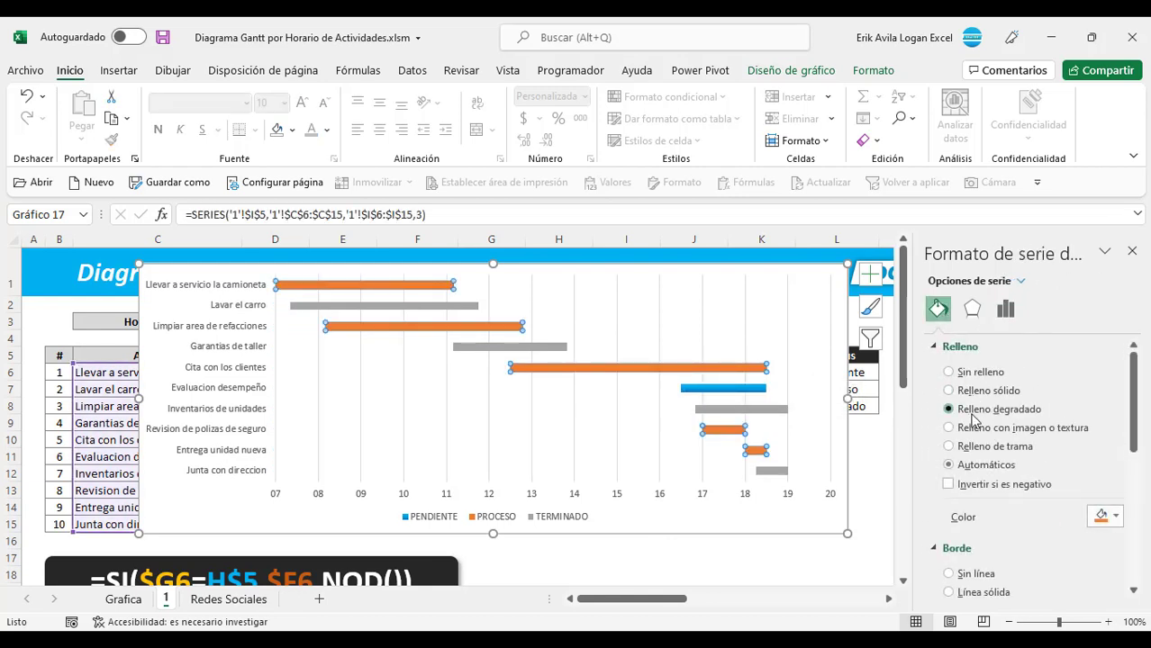
{"action": "scroll", "coordinate": [1086, 446], "scroll_direction": "down", "scroll_amount": 3}
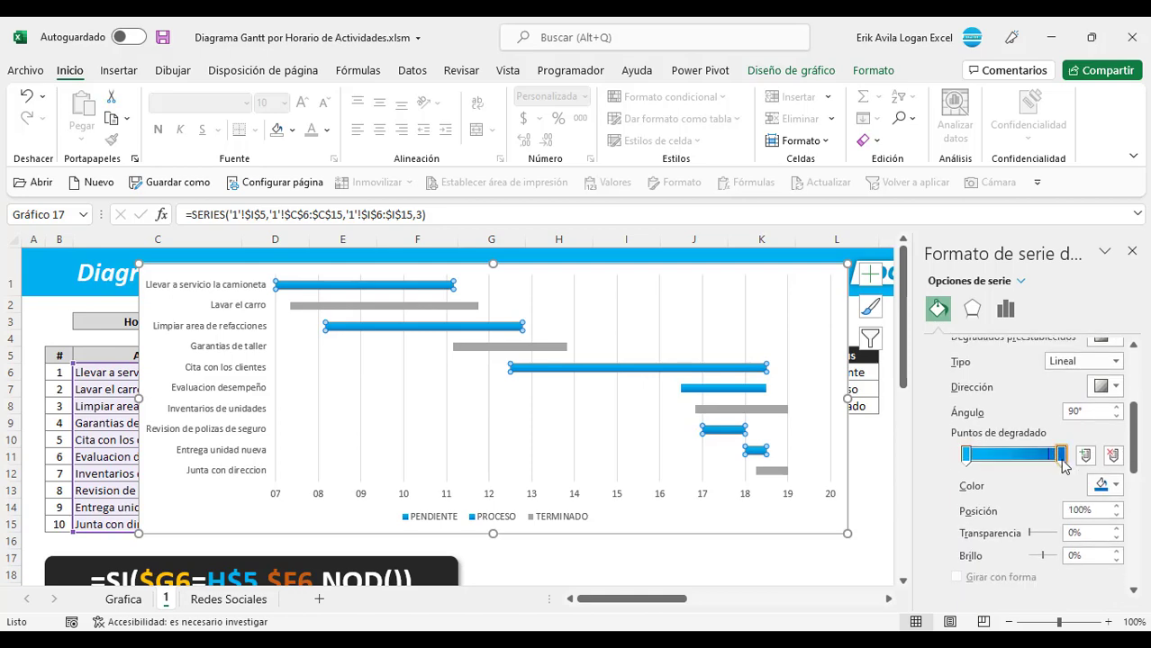
{"action": "left_click", "coordinate": [1115, 486]}
{"action": "left_click", "coordinate": [981, 441]}
{"action": "left_click", "coordinate": [1115, 486]}
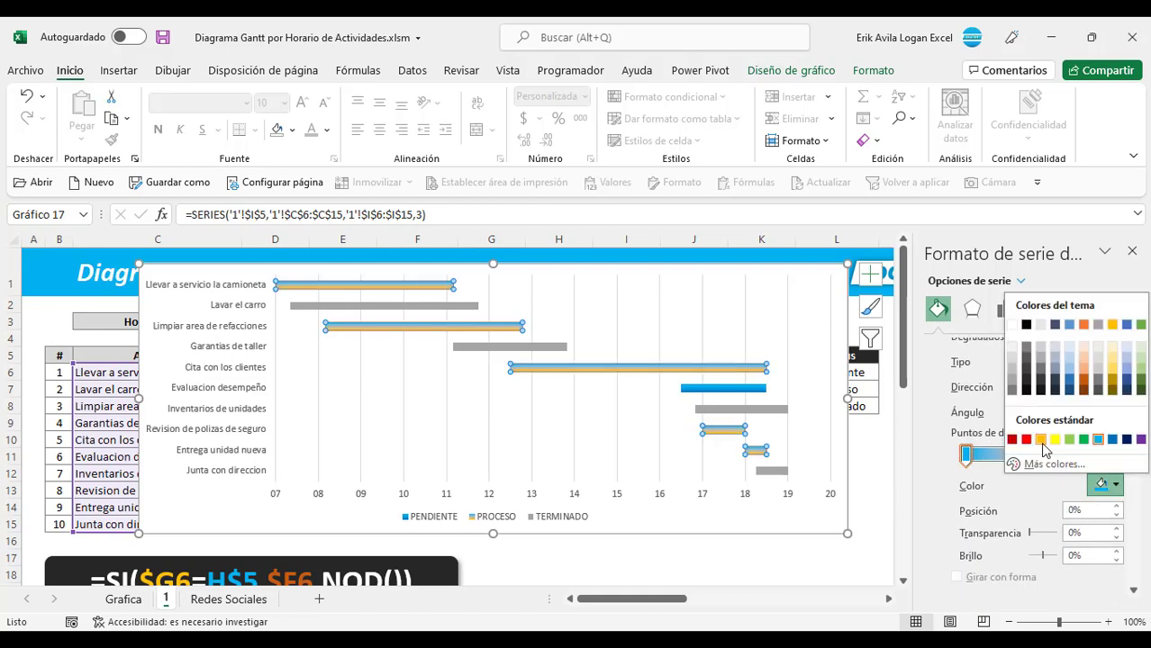
{"action": "left_click", "coordinate": [1045, 443]}
{"action": "key", "text": "Escape"}
{"action": "key", "text": "Escape"}
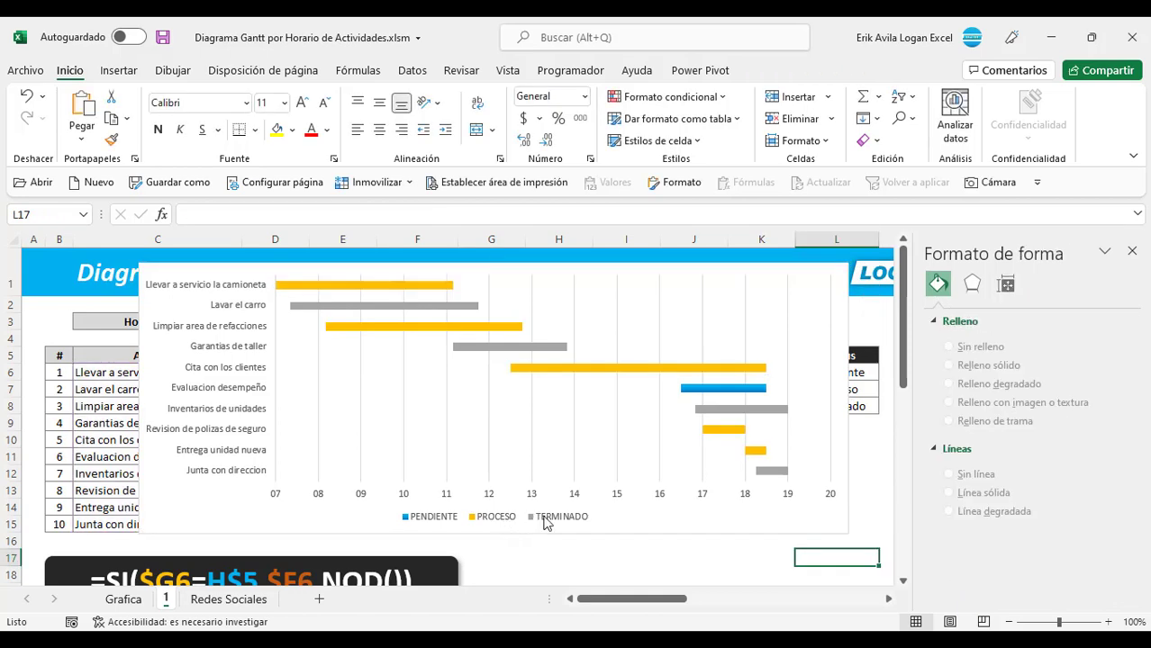
Give the TERMINADO bars a light-to-dark green gradient fill.
{"action": "left_click", "coordinate": [137, 605]}
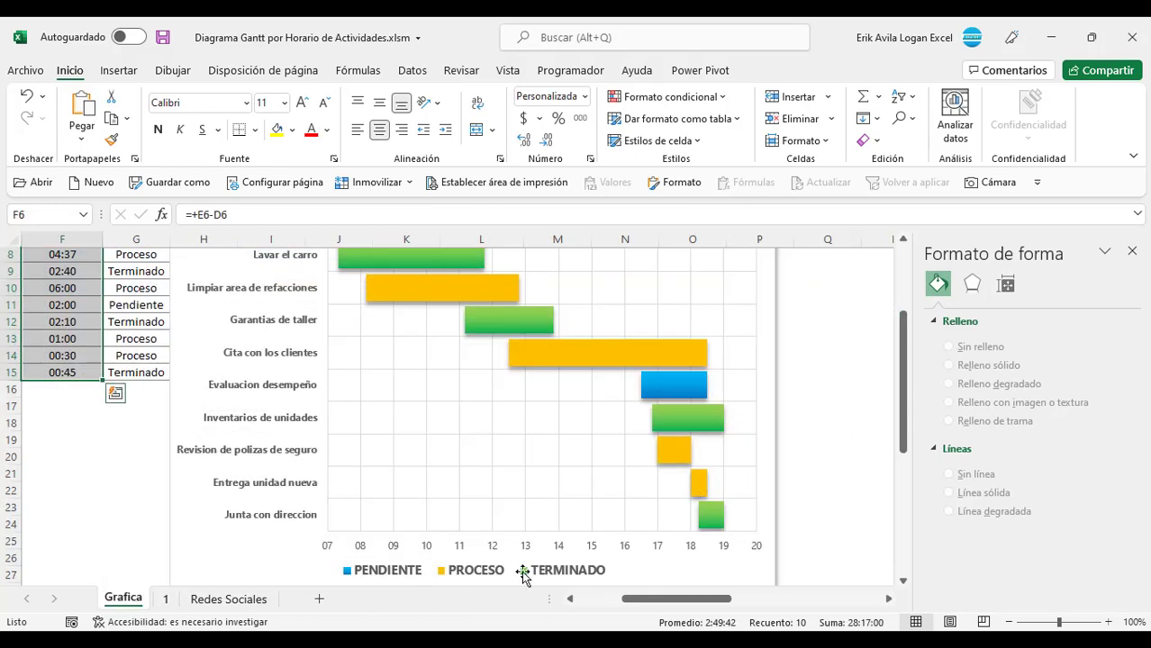
{"action": "left_click", "coordinate": [165, 599]}
{"action": "left_click", "coordinate": [434, 304]}
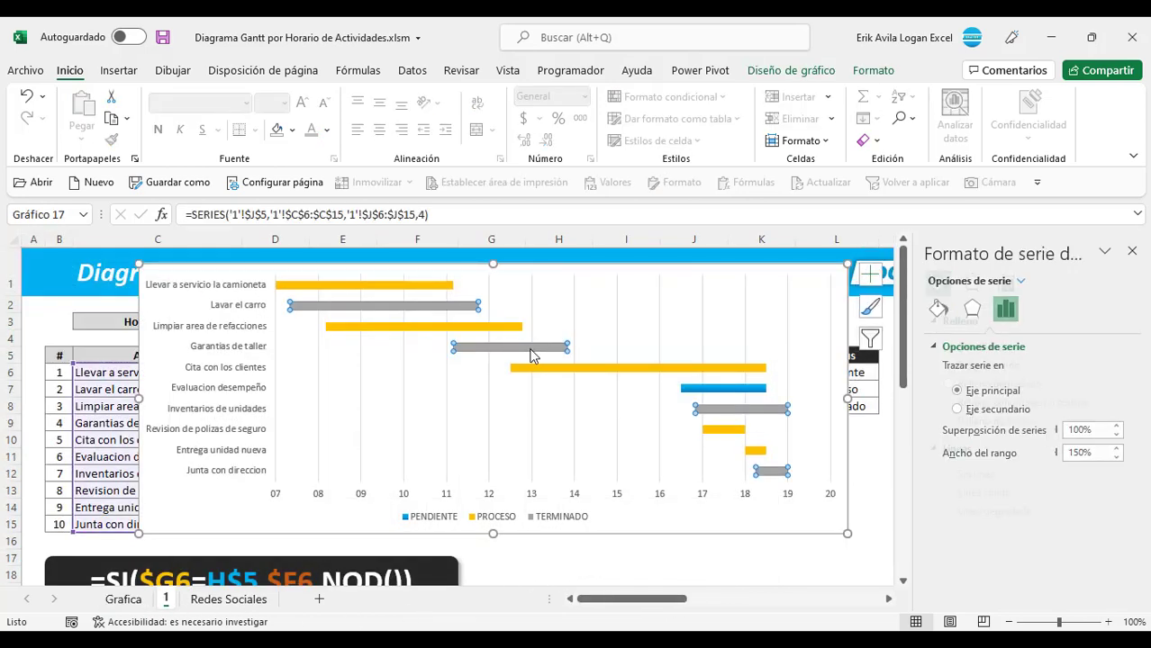
{"action": "left_click", "coordinate": [982, 410]}
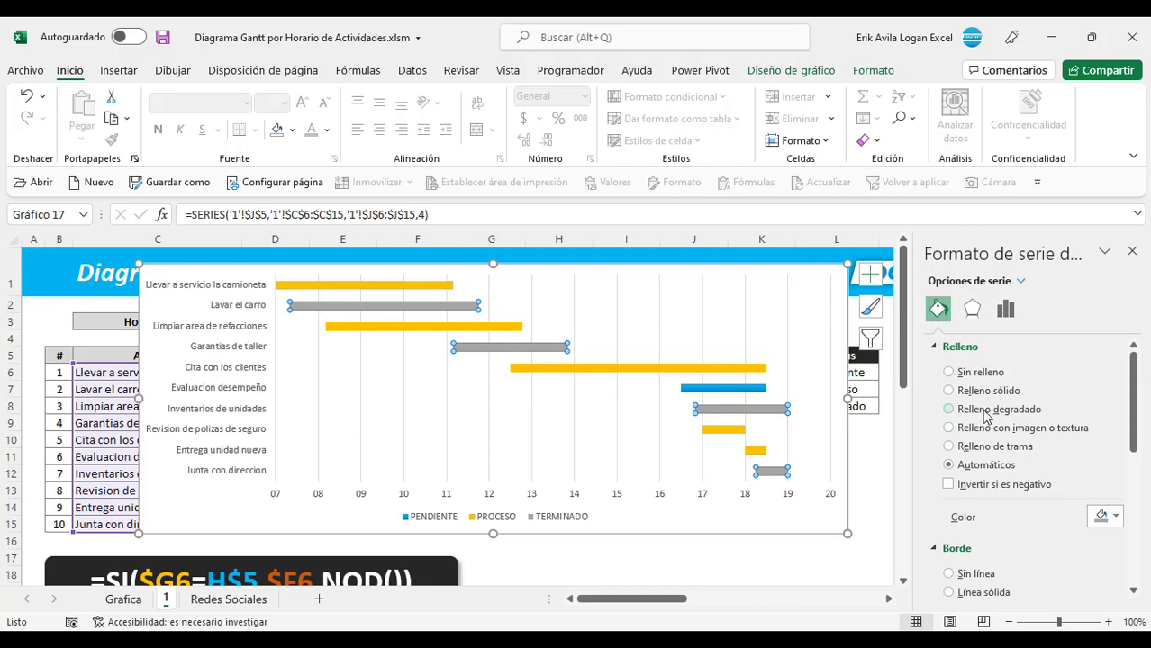
{"action": "left_click_drag", "start_coordinate": [1137, 396], "coordinate": [1144, 441]}
{"action": "scroll", "coordinate": [1143, 441], "scroll_direction": "down", "scroll_amount": 1}
{"action": "left_click", "coordinate": [1115, 477]}
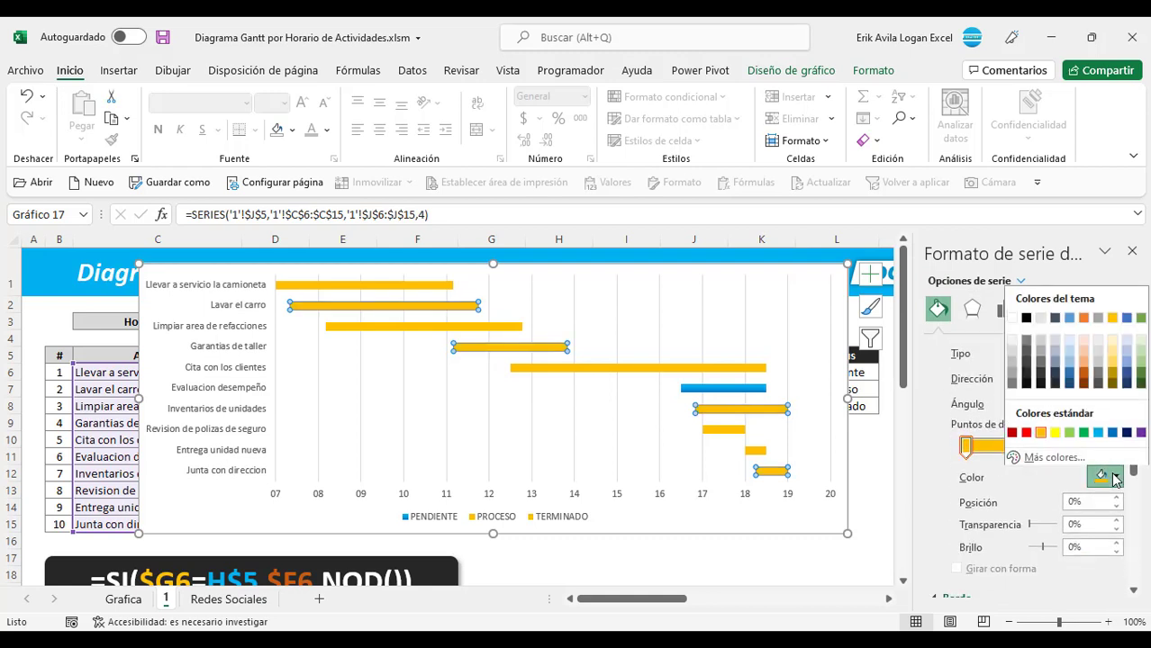
{"action": "left_click", "coordinate": [1066, 428]}
{"action": "left_click", "coordinate": [1115, 478]}
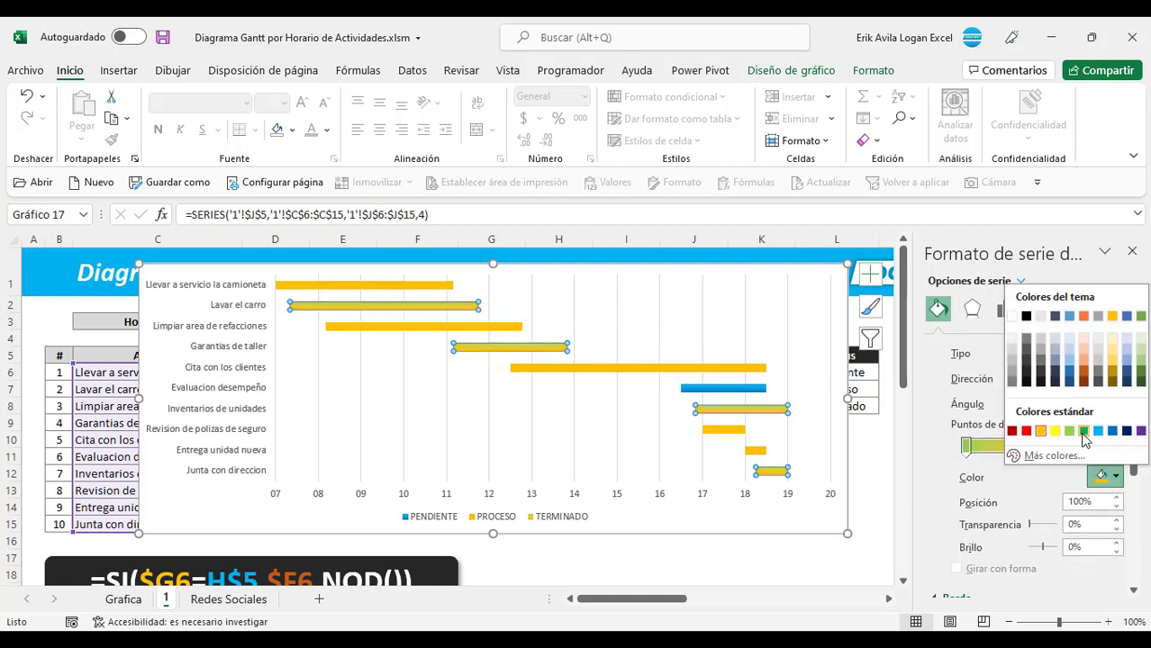
{"action": "left_click", "coordinate": [1086, 441]}
{"action": "left_click", "coordinate": [885, 438]}
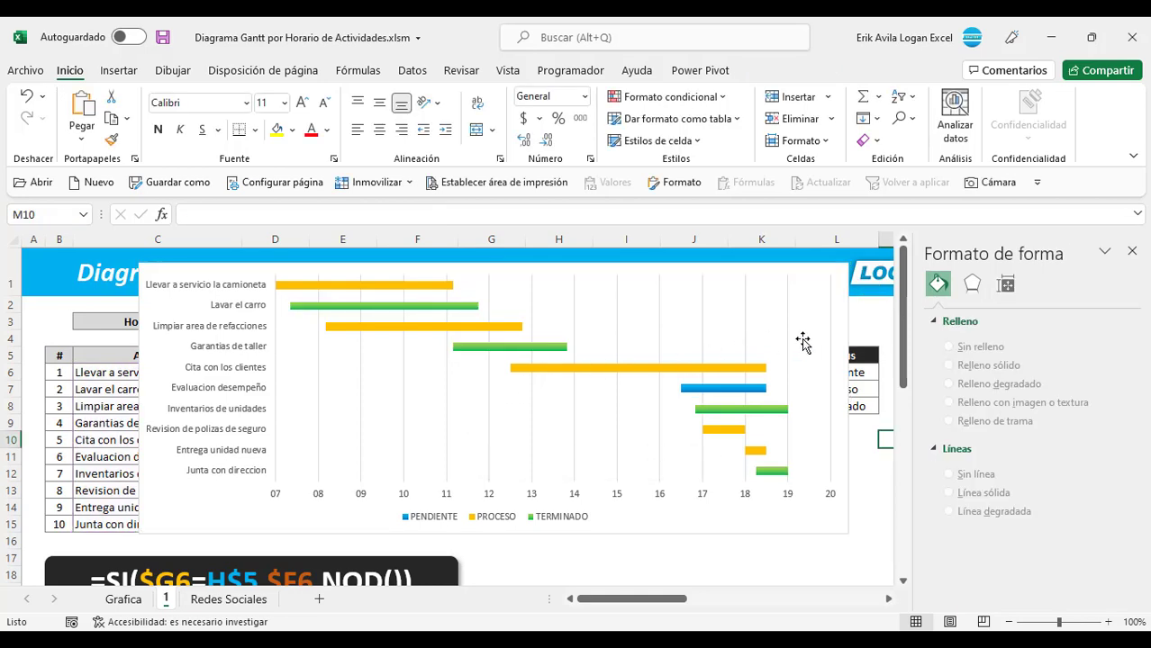
Change the bar series gap width from 150% to 20% to thicken the bars.
{"action": "left_click", "coordinate": [365, 284]}
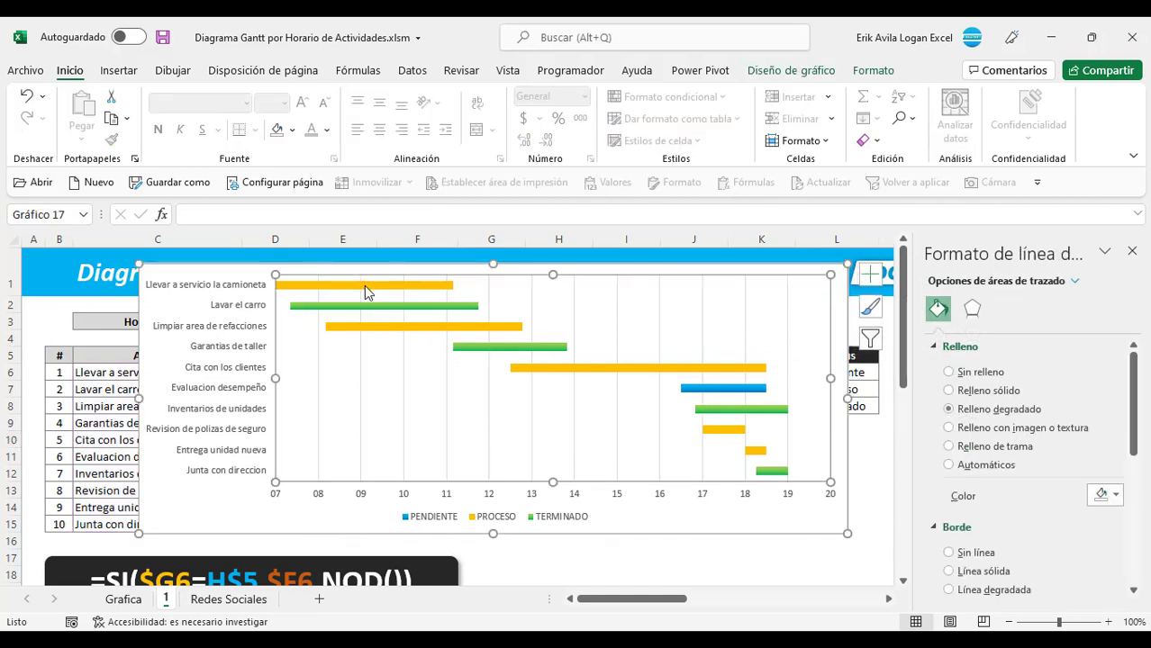
{"action": "left_click", "coordinate": [364, 286]}
{"action": "left_click", "coordinate": [1005, 309]}
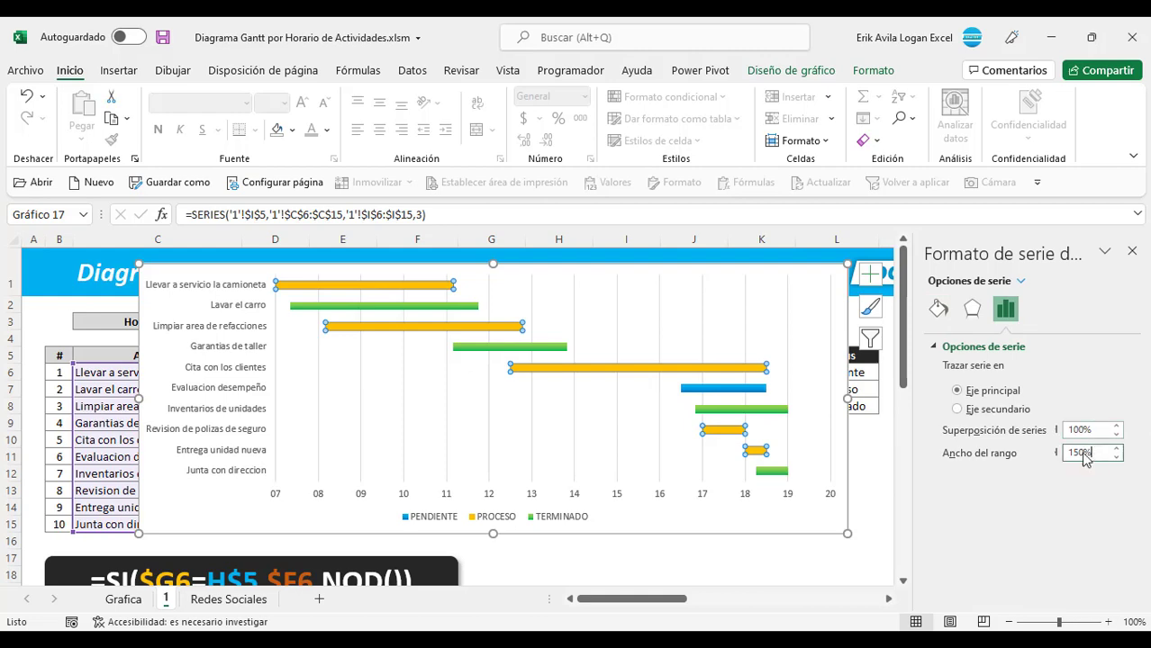
{"action": "left_click_drag", "start_coordinate": [1092, 458], "coordinate": [1040, 457]}
{"action": "type", "text": "20"}
{"action": "key", "text": "Return"}
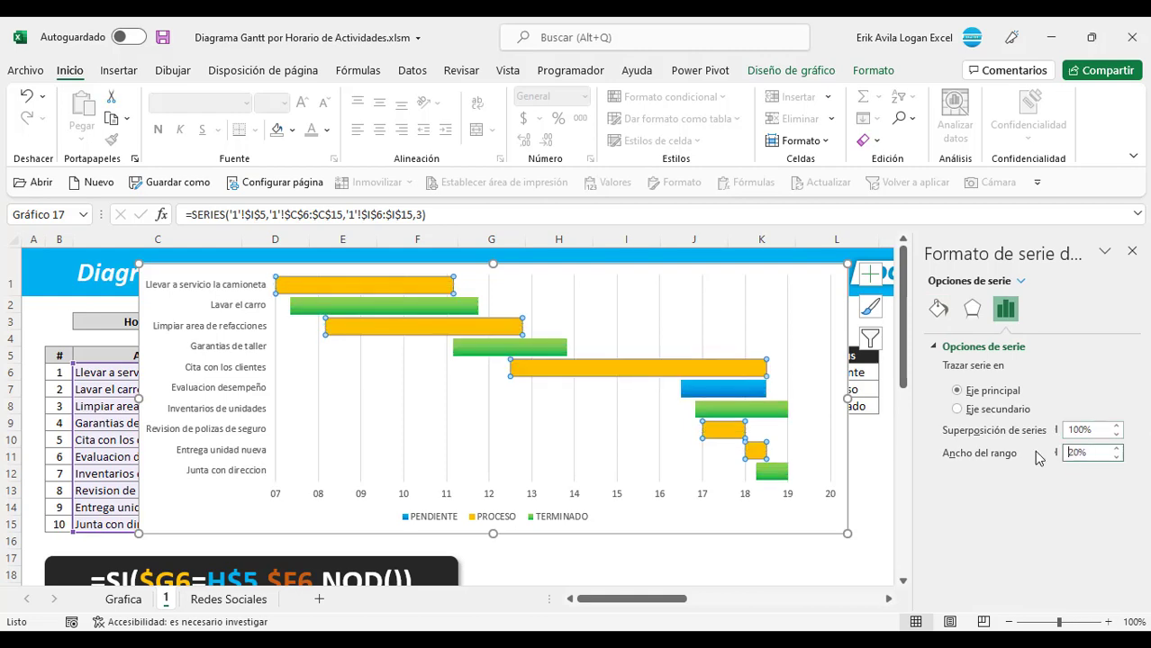
{"action": "left_click", "coordinate": [913, 457]}
{"action": "left_click", "coordinate": [123, 600]}
{"action": "scroll", "coordinate": [780, 418], "scroll_direction": "up", "scroll_amount": 2}
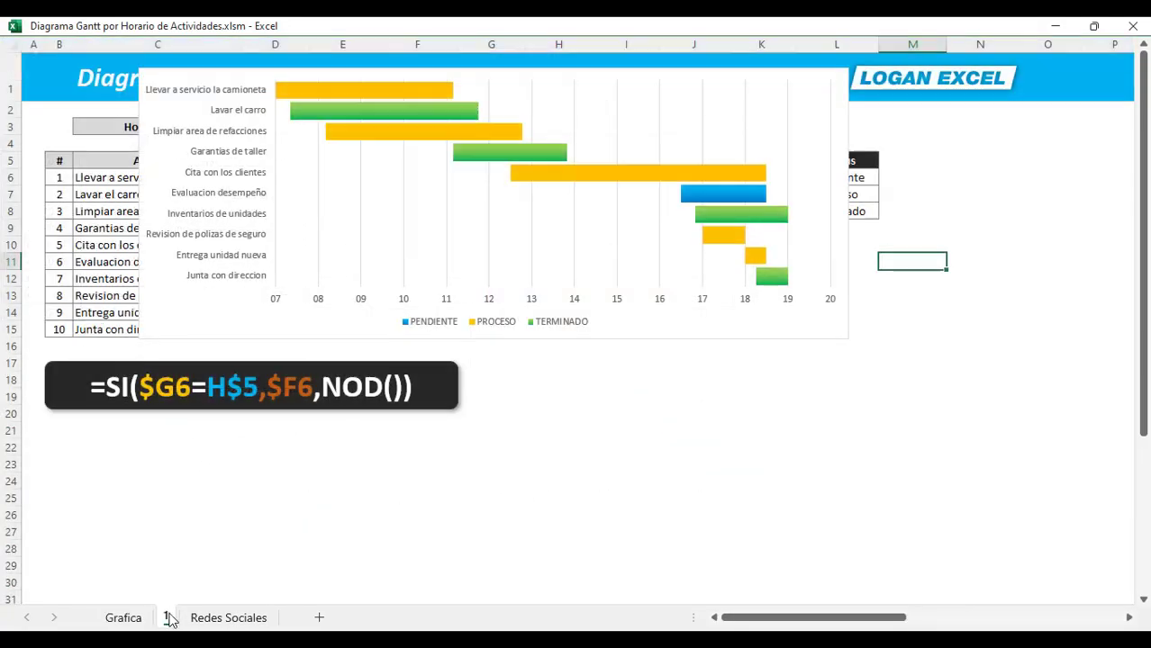
Widen the Gantt chart under the activity table so its right edge reaches column N.
{"action": "left_click", "coordinate": [524, 340]}
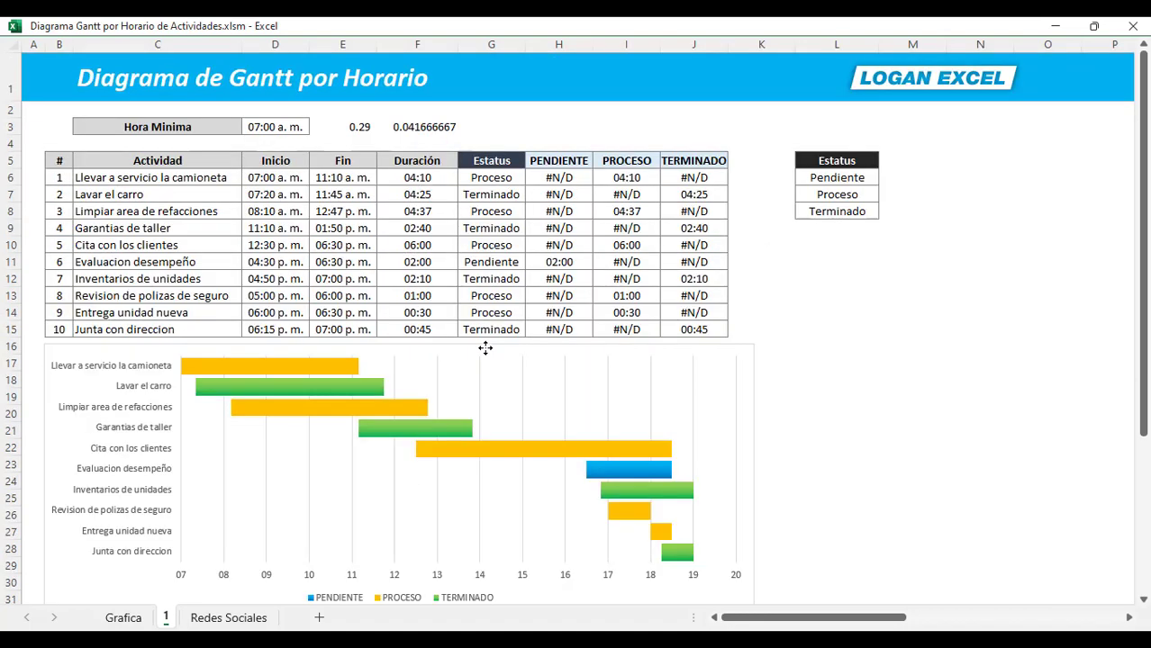
{"action": "left_click", "coordinate": [485, 348]}
{"action": "left_click_drag", "start_coordinate": [753, 480], "coordinate": [1081, 480]}
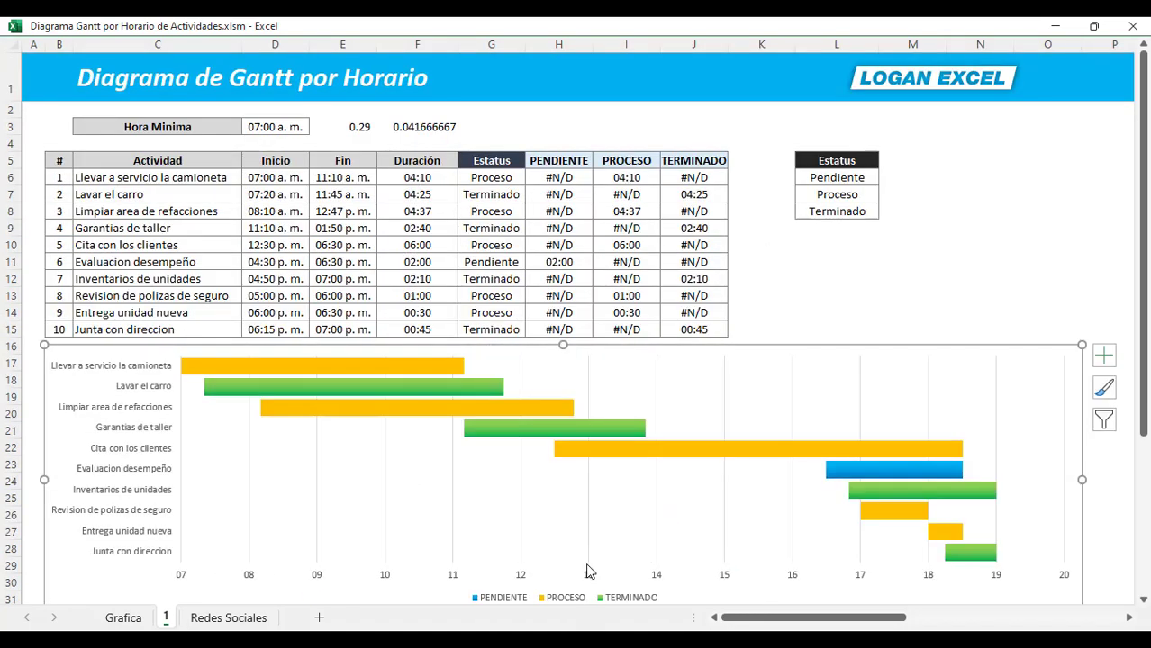
{"action": "left_click", "coordinate": [439, 247]}
{"action": "left_click", "coordinate": [491, 230]}
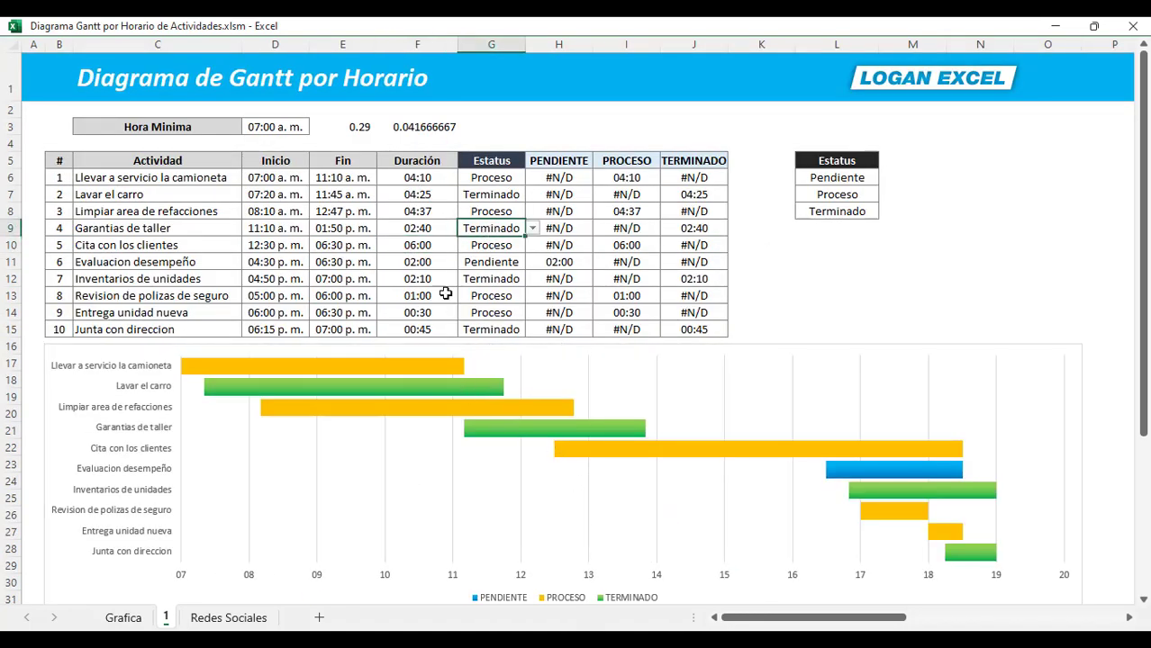
{"action": "left_click", "coordinate": [399, 366]}
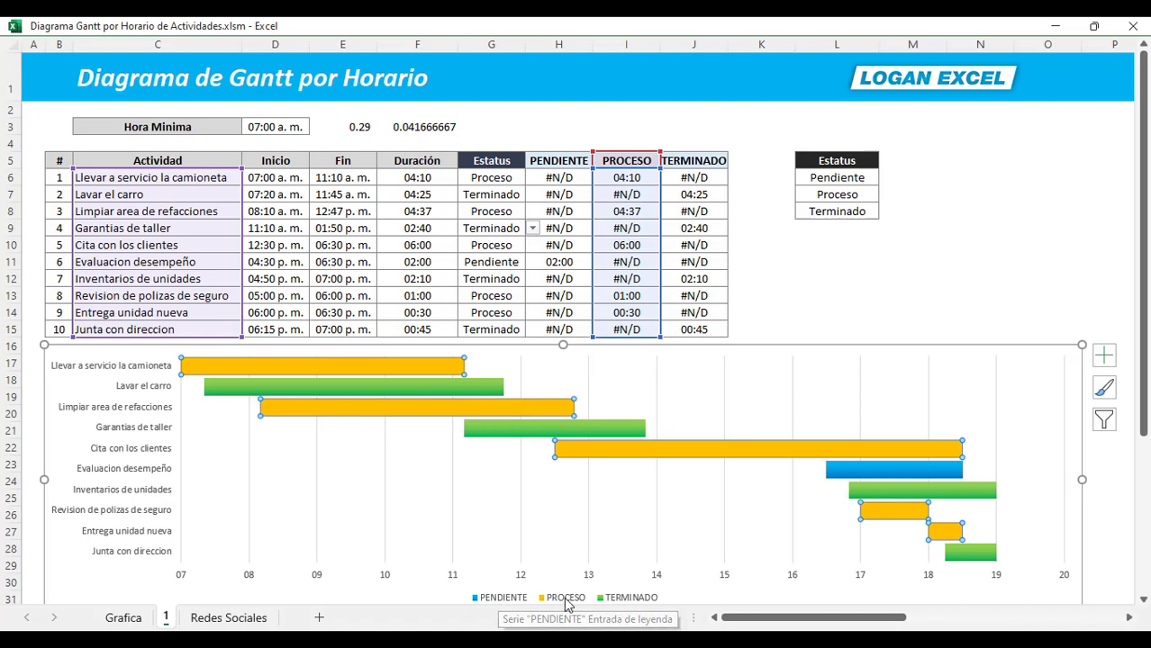
Cycle the first activity's status through Pendiente, Proceso and Terminado, ending on Pendiente.
{"action": "left_click", "coordinate": [760, 230]}
{"action": "left_click", "coordinate": [504, 180]}
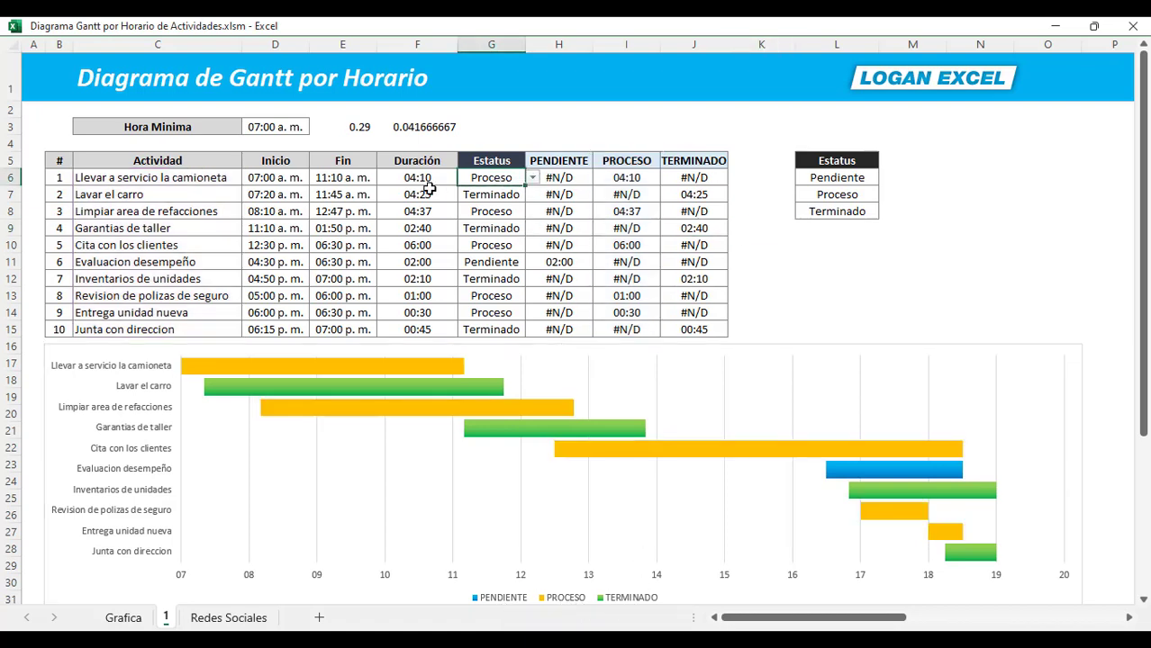
{"action": "left_click", "coordinate": [408, 183]}
{"action": "left_click", "coordinate": [513, 180]}
{"action": "left_click", "coordinate": [534, 179]}
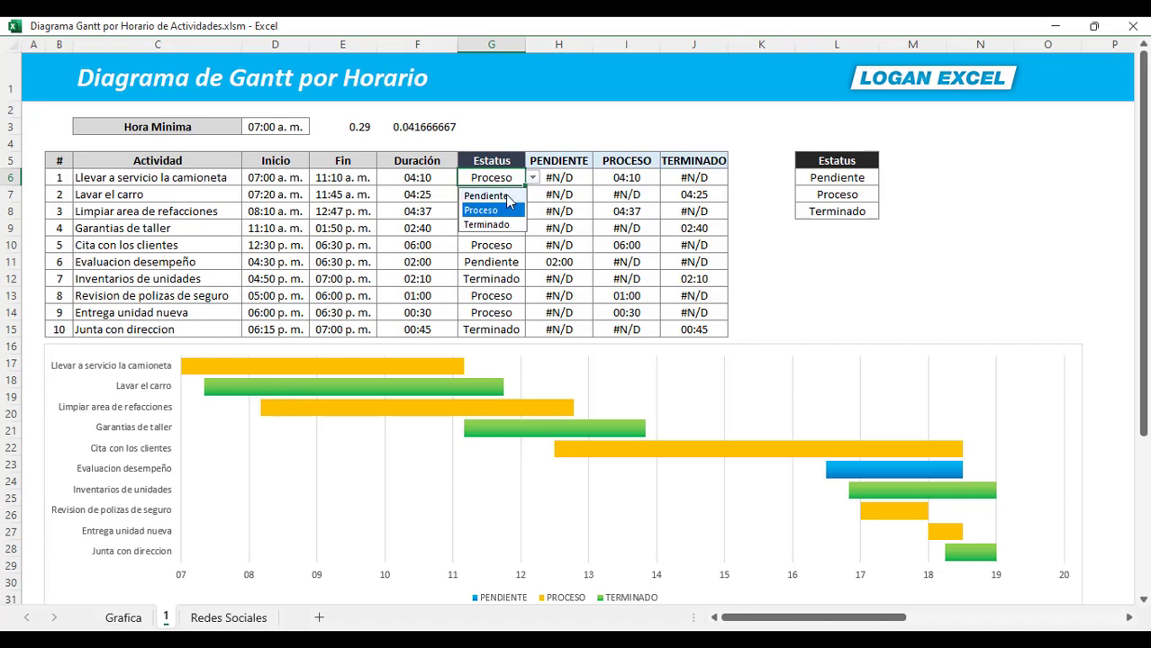
{"action": "left_click", "coordinate": [506, 197]}
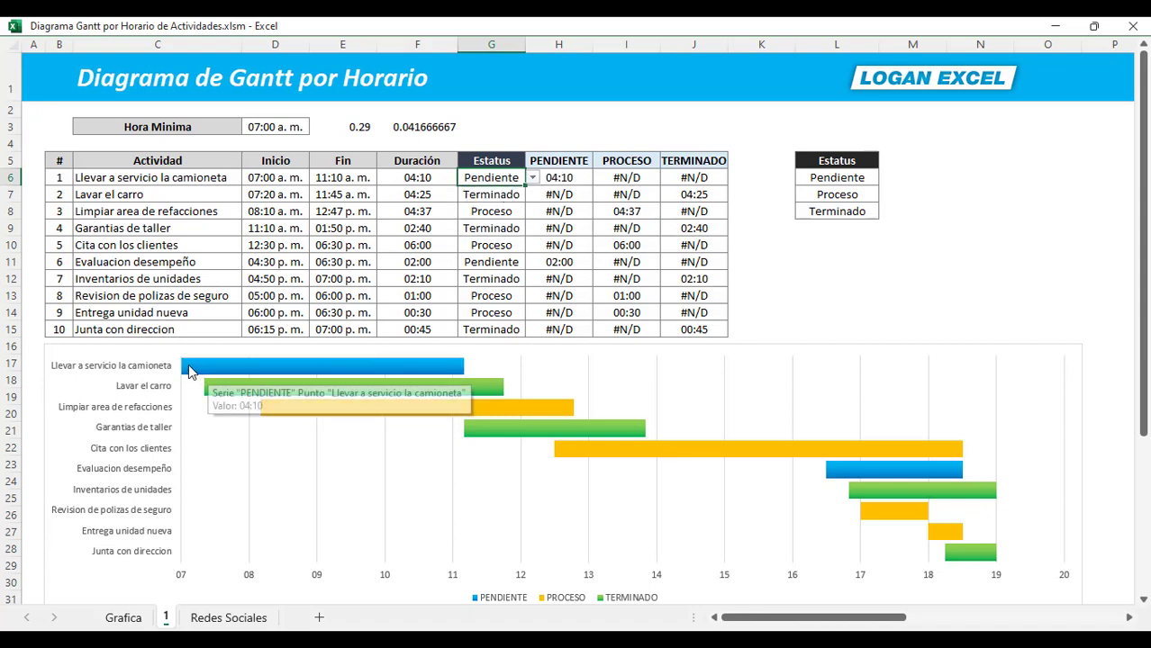
{"action": "left_click", "coordinate": [510, 194]}
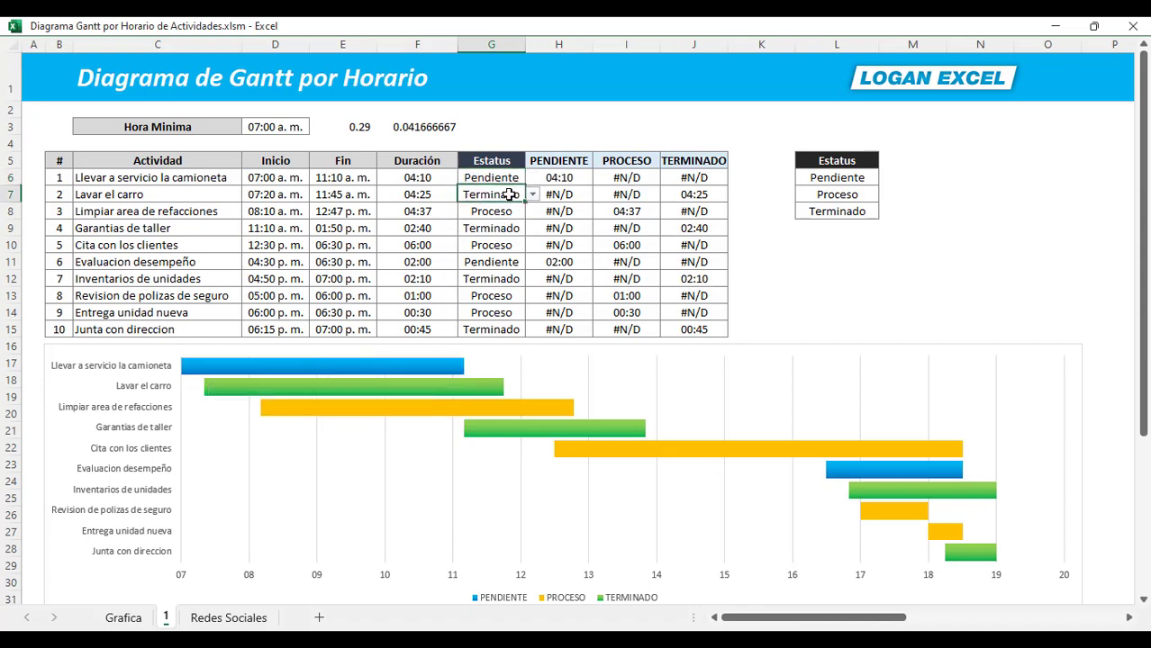
{"action": "left_click", "coordinate": [513, 179]}
{"action": "left_click", "coordinate": [532, 178]}
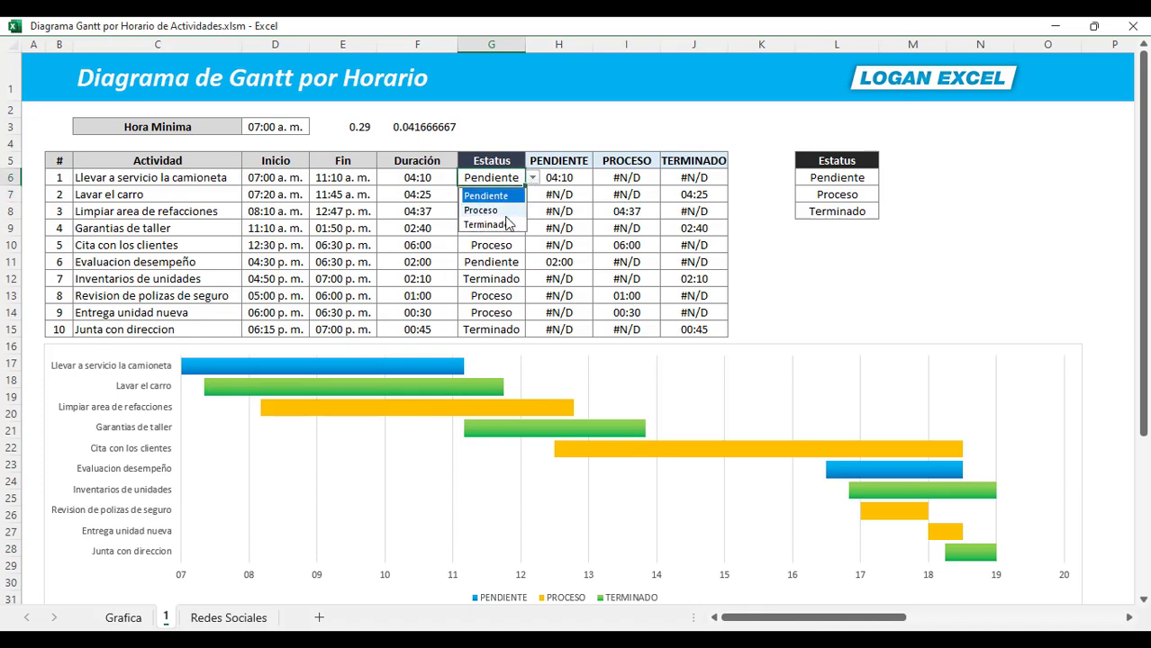
{"action": "left_click", "coordinate": [505, 213]}
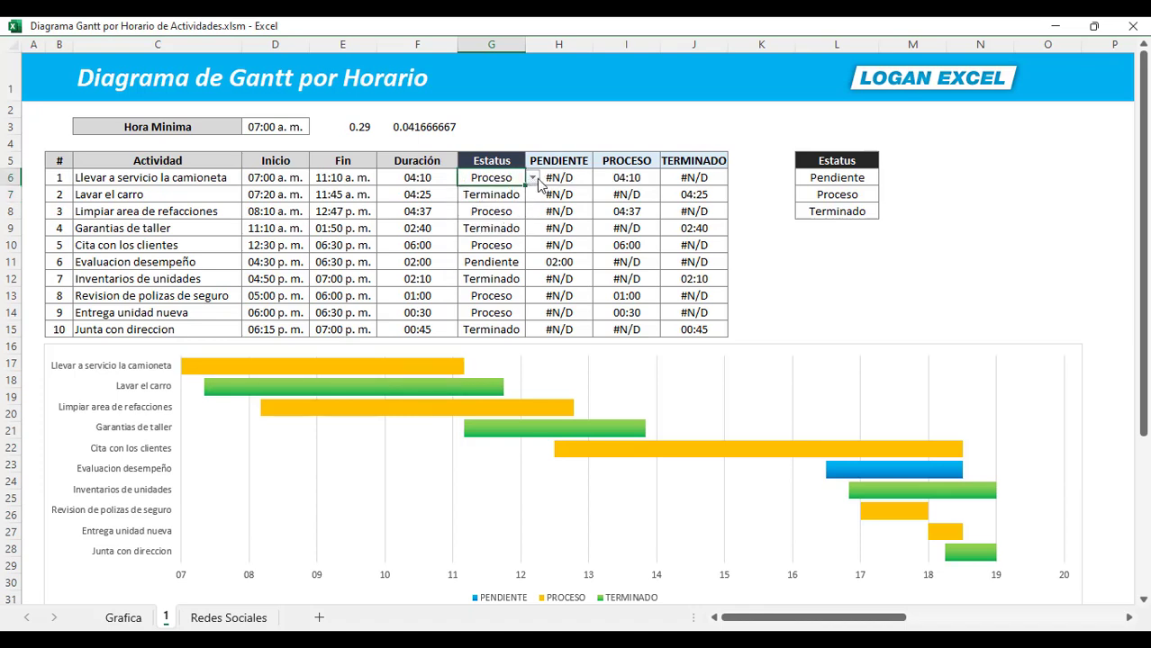
{"action": "left_click", "coordinate": [532, 178]}
{"action": "left_click", "coordinate": [509, 225]}
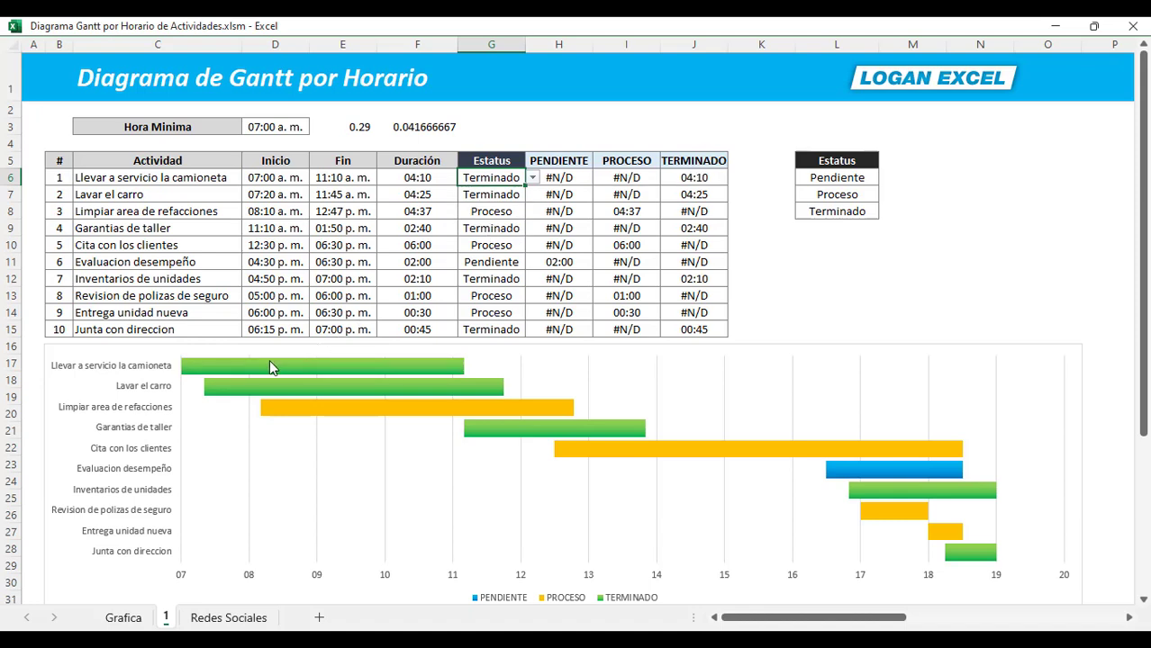
{"action": "left_click", "coordinate": [531, 181]}
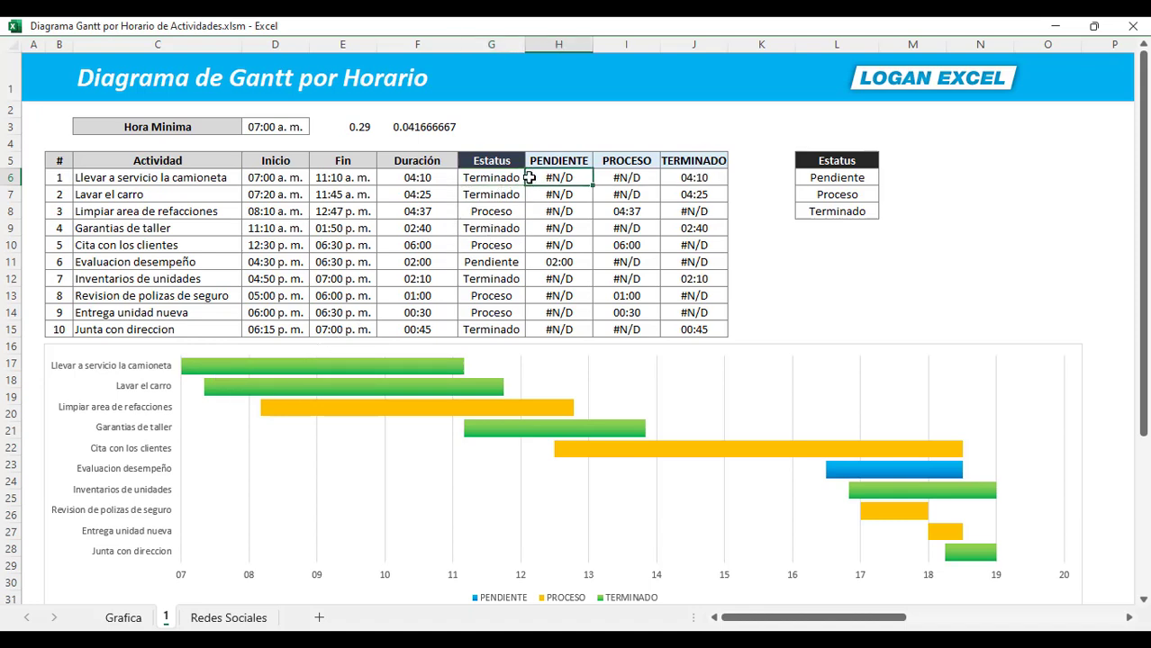
{"action": "left_click", "coordinate": [497, 179]}
{"action": "left_click", "coordinate": [532, 179]}
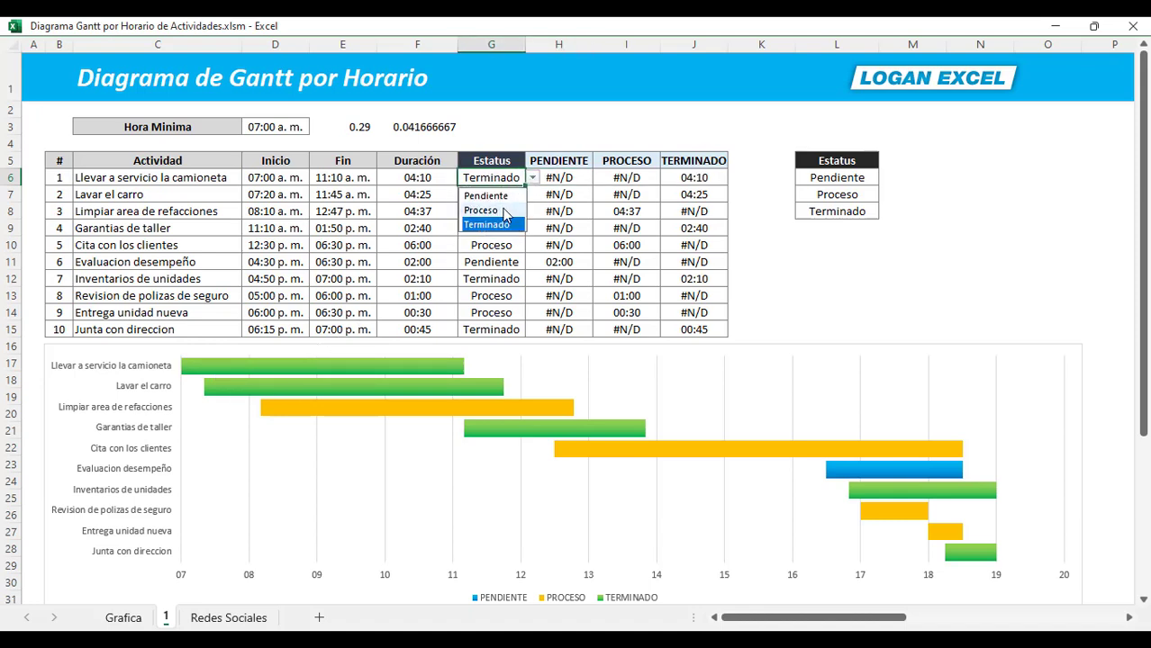
{"action": "left_click", "coordinate": [486, 196]}
Set Inventarios de unidades' status to Pendiente so its bar turns blue.
{"action": "left_click", "coordinate": [511, 278]}
{"action": "left_click", "coordinate": [532, 280]}
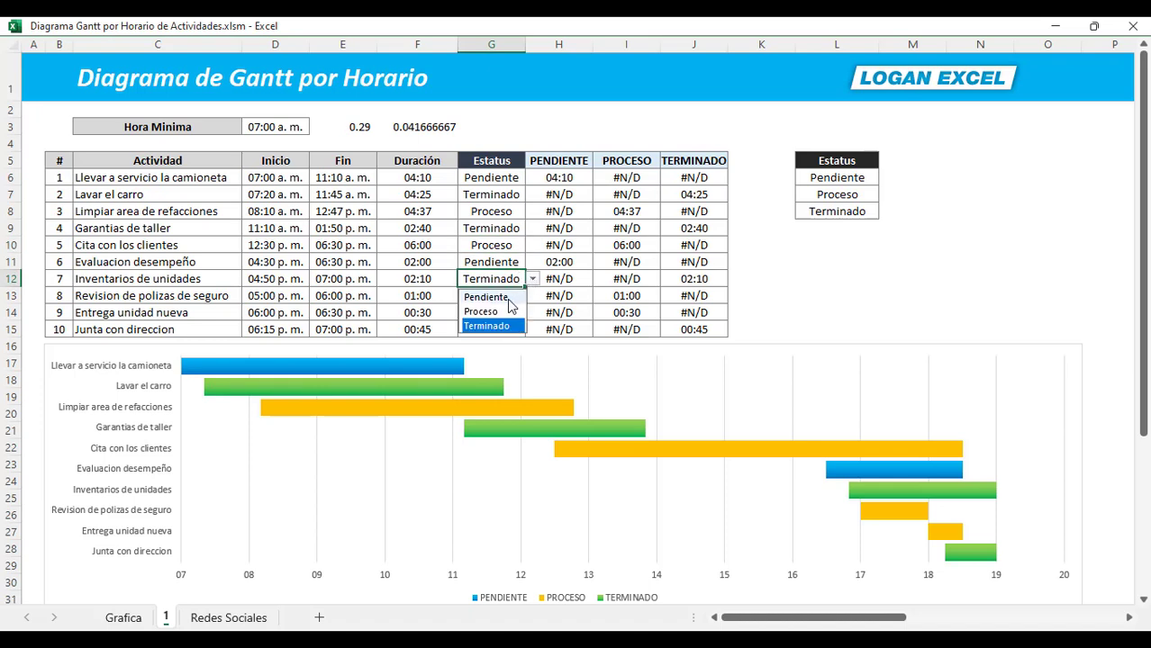
{"action": "left_click", "coordinate": [498, 293]}
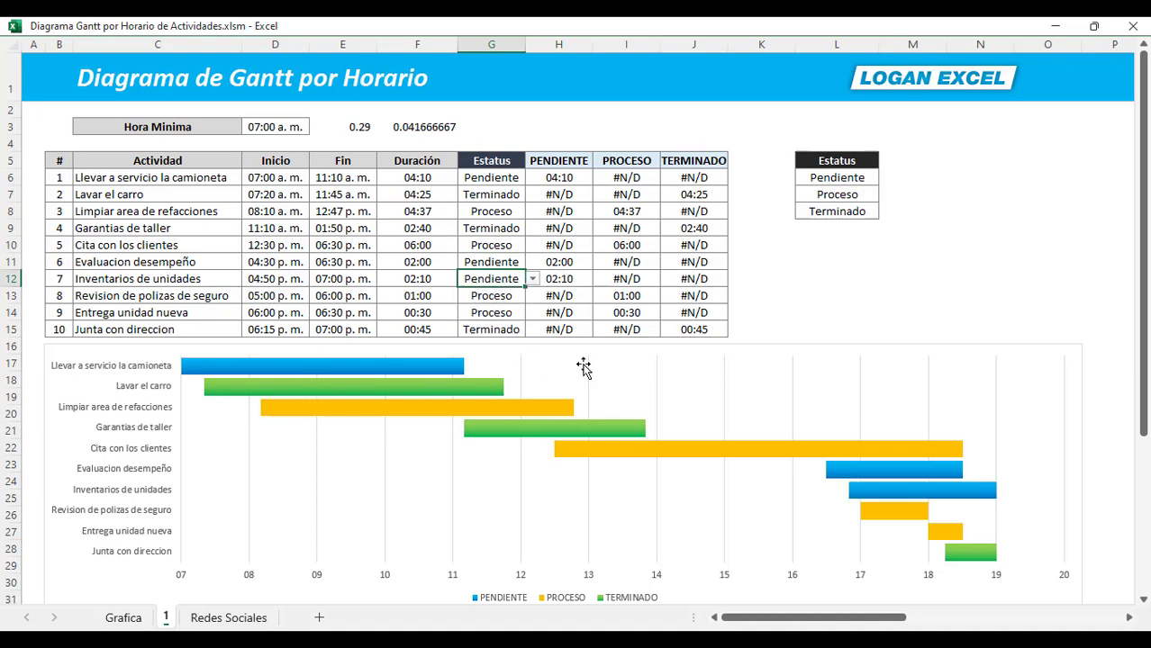
{"action": "left_click", "coordinate": [622, 280]}
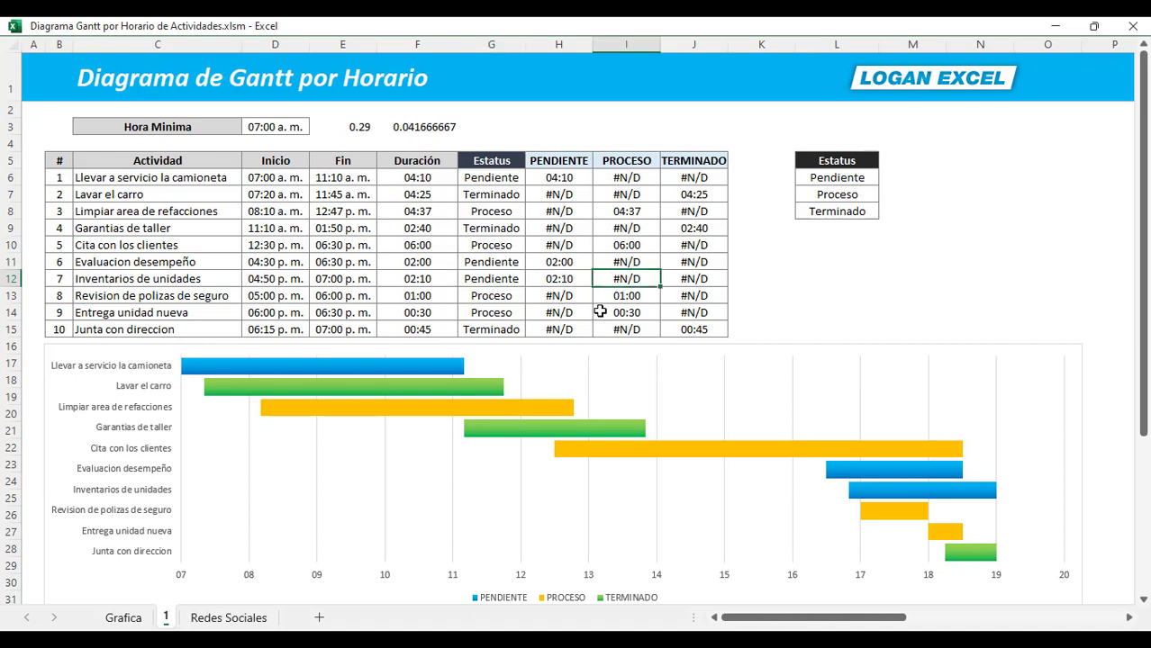
{"action": "left_click", "coordinate": [491, 211]}
Change the first activity's end time to 12:00, giving a 05:00 duration.
{"action": "left_click", "coordinate": [288, 209]}
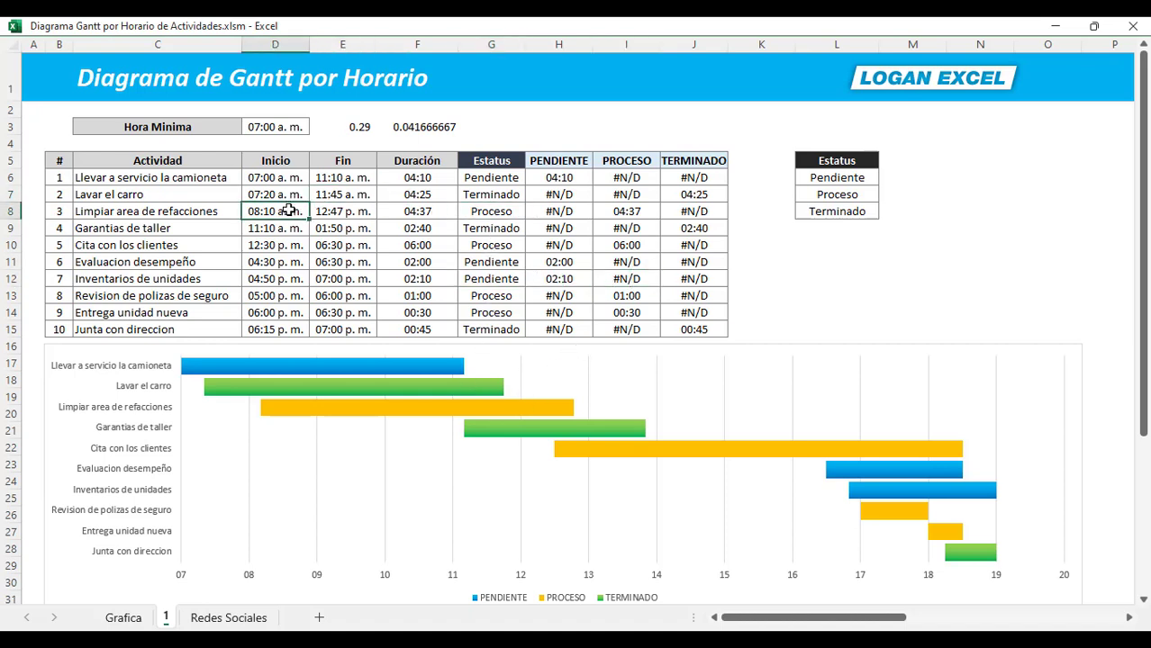
{"action": "left_click", "coordinate": [321, 249]}
{"action": "left_click_drag", "start_coordinate": [325, 211], "coordinate": [324, 194]}
{"action": "left_click", "coordinate": [315, 252]}
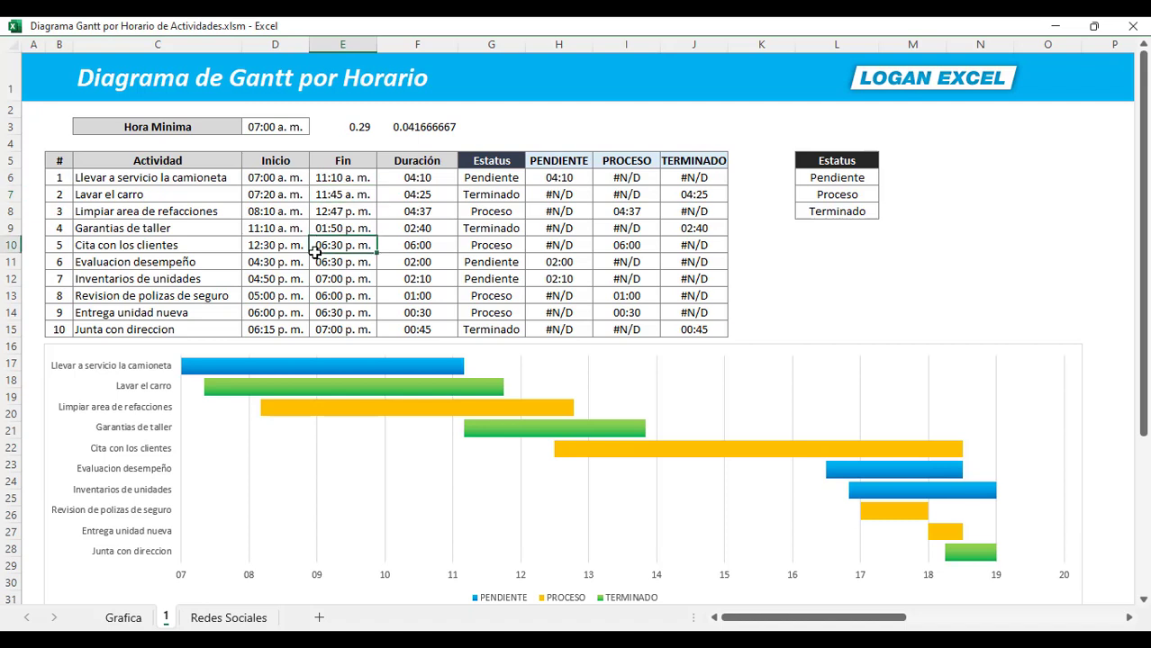
{"action": "left_click", "coordinate": [315, 230]}
{"action": "left_click", "coordinate": [340, 178]}
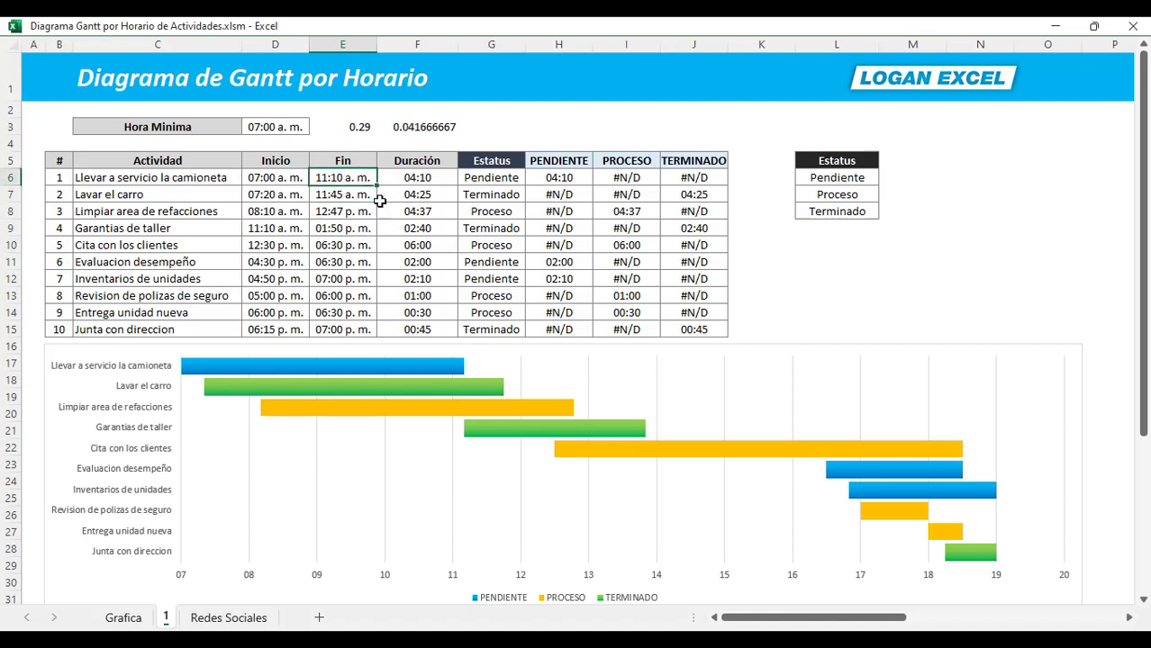
{"action": "type", "text": "12:00"}
{"action": "key", "text": "Return"}
{"action": "key", "text": "Down"}
{"action": "key", "text": "Up"}
{"action": "key", "text": "Up"}
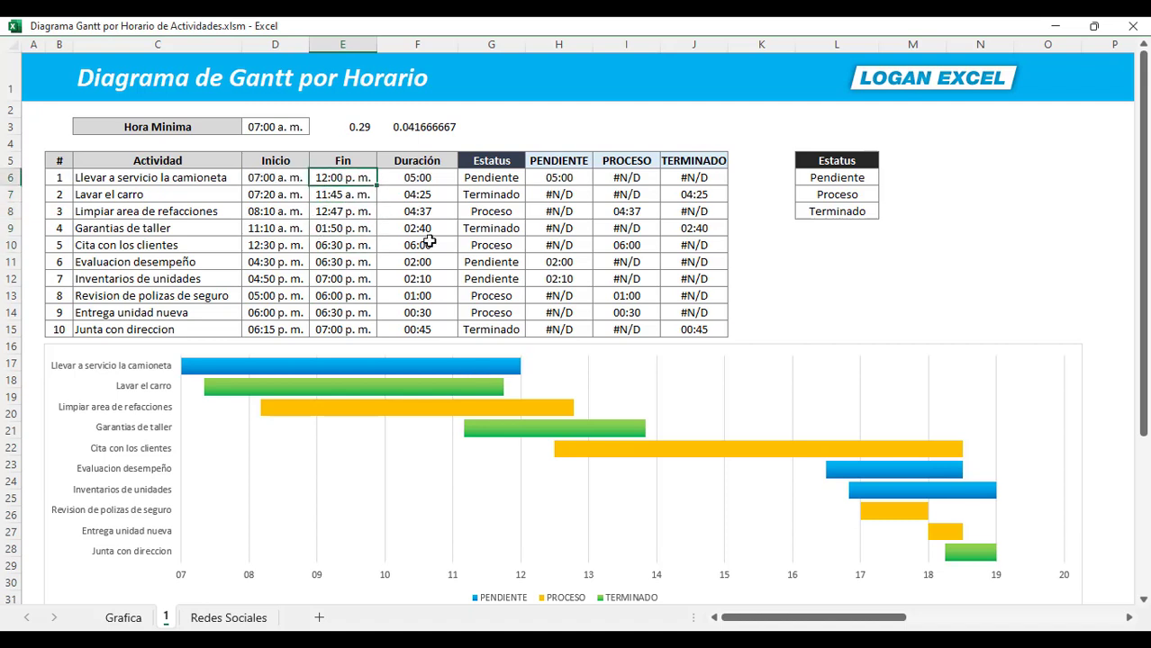
{"action": "key", "text": "Down"}
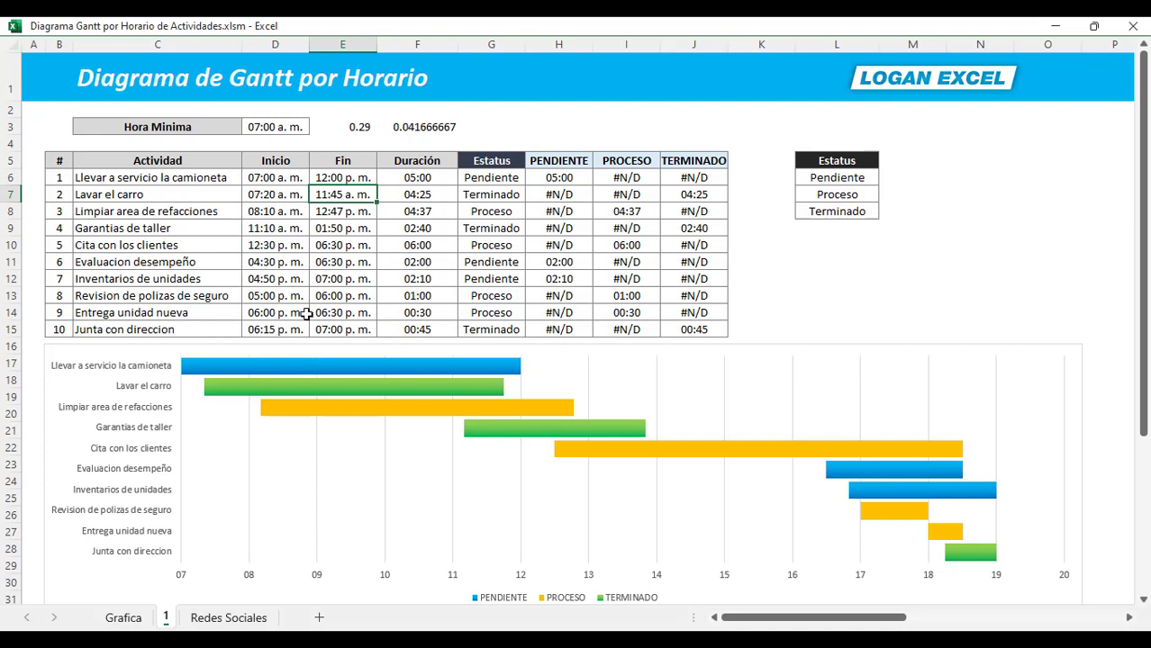
Stretch the Gantt chart's top edge upward over the table.
{"action": "left_click", "coordinate": [299, 298]}
{"action": "left_click", "coordinate": [346, 303]}
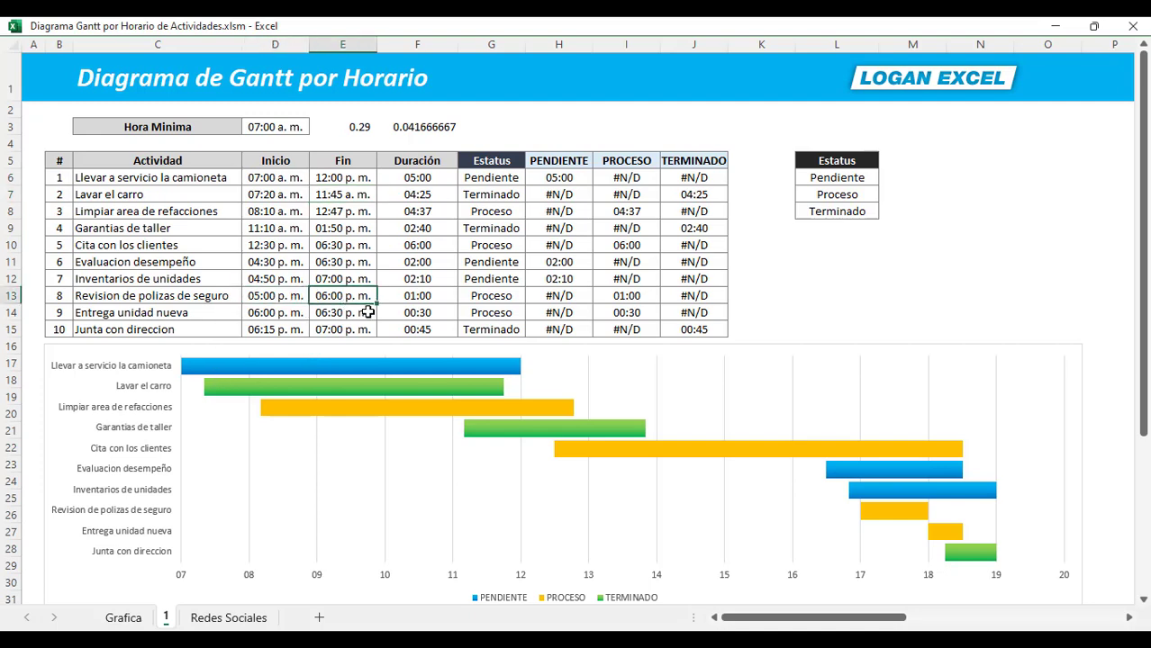
{"action": "left_click_drag", "start_coordinate": [563, 346], "coordinate": [574, 183]}
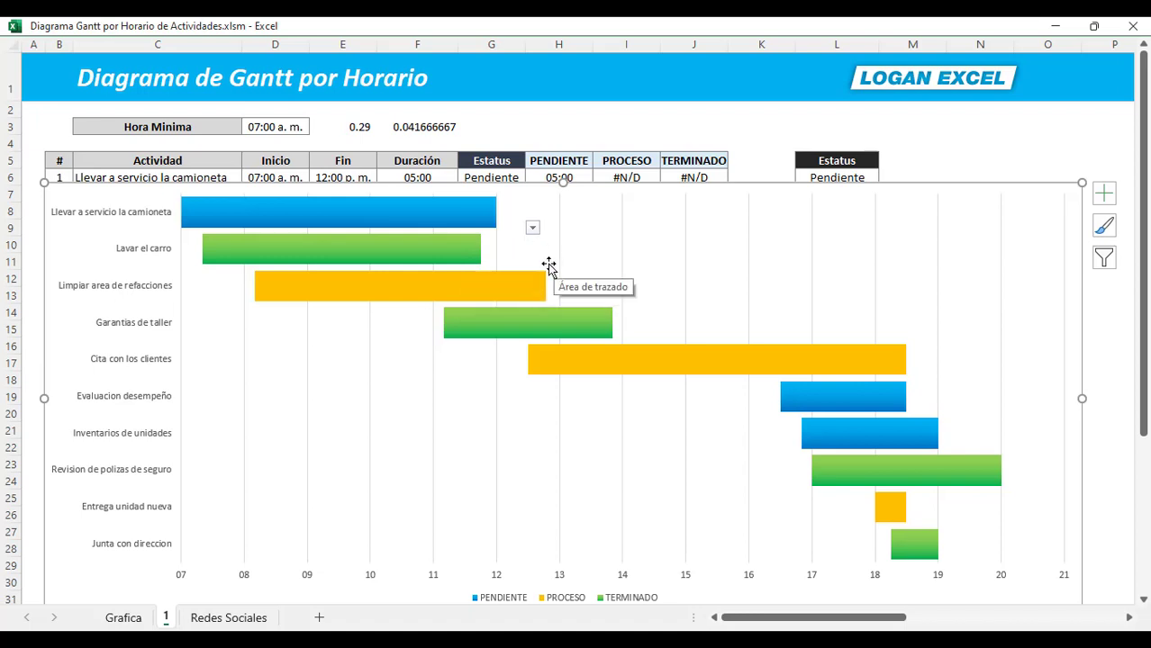
Resize and reposition the Gantt chart beside the activity table.
{"action": "left_click", "coordinate": [516, 179]}
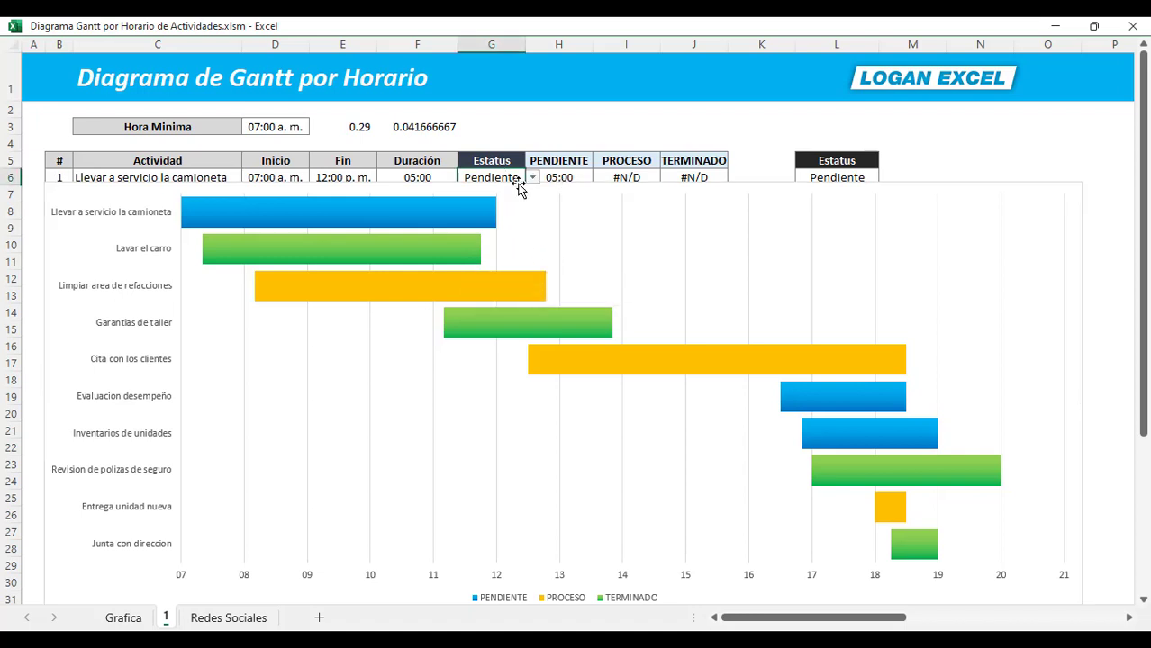
{"action": "left_click", "coordinate": [83, 189]}
{"action": "left_click_drag", "start_coordinate": [43, 398], "coordinate": [655, 398]}
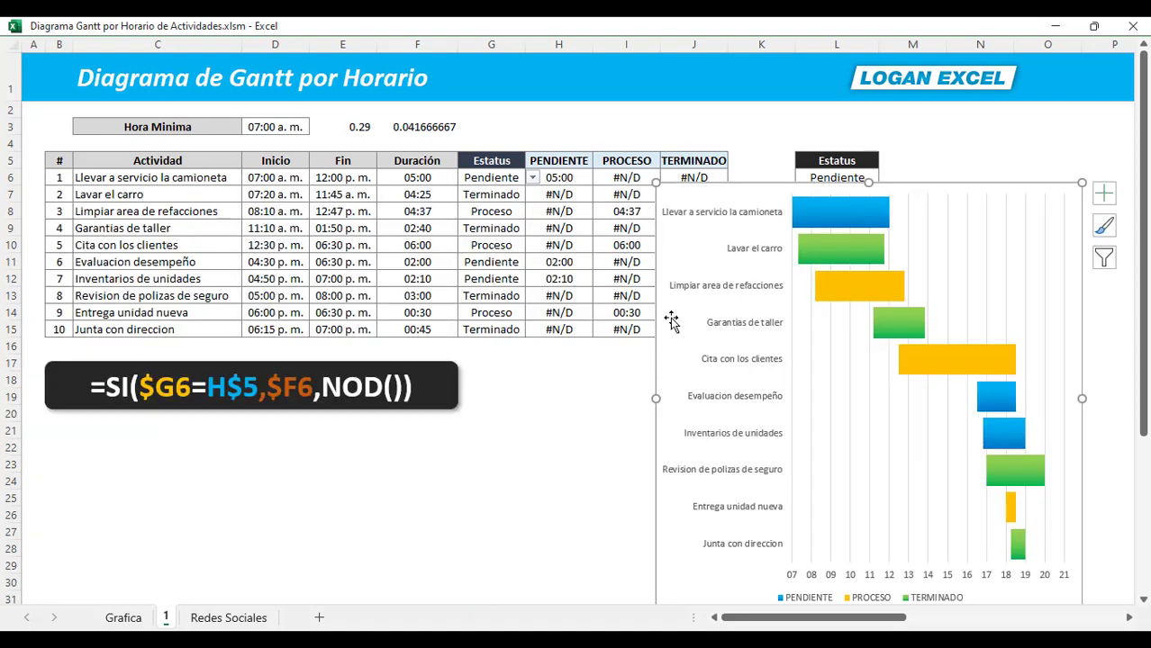
{"action": "left_click_drag", "start_coordinate": [739, 188], "coordinate": [520, 187]}
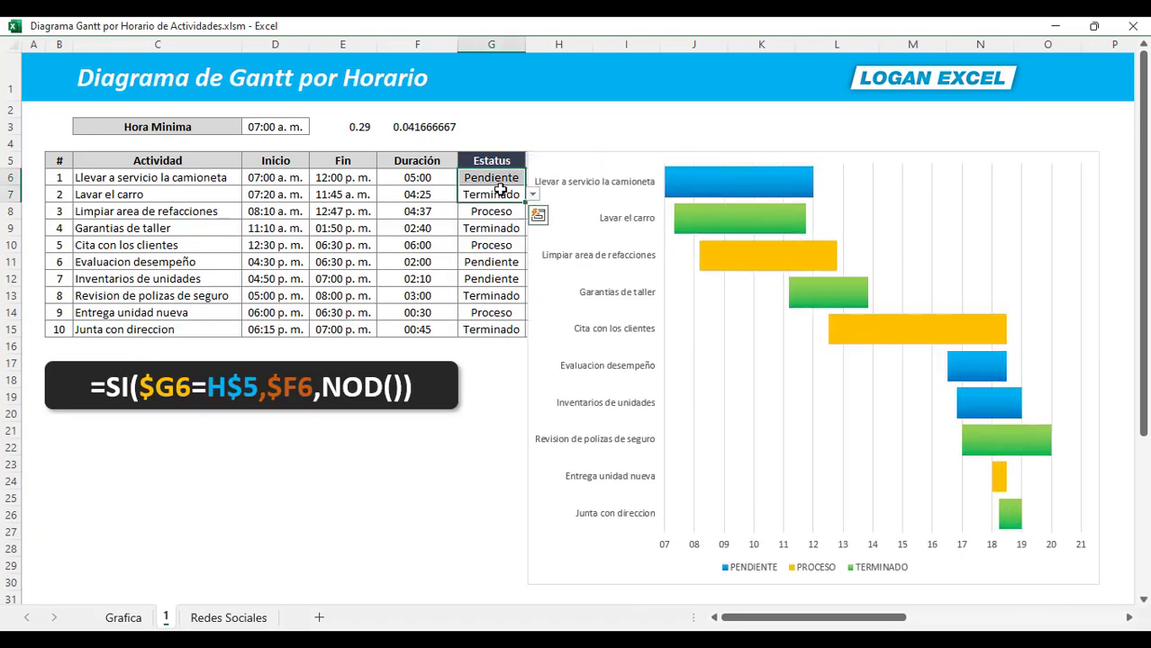
Set Lavar el carro to Proceso, Cita con los clientes to Pendiente, Revision de polizas de seguro to Proceso.
{"action": "left_click", "coordinate": [501, 192]}
{"action": "left_click", "coordinate": [534, 194]}
{"action": "left_click", "coordinate": [491, 226]}
{"action": "left_click", "coordinate": [500, 245]}
{"action": "left_click", "coordinate": [534, 245]}
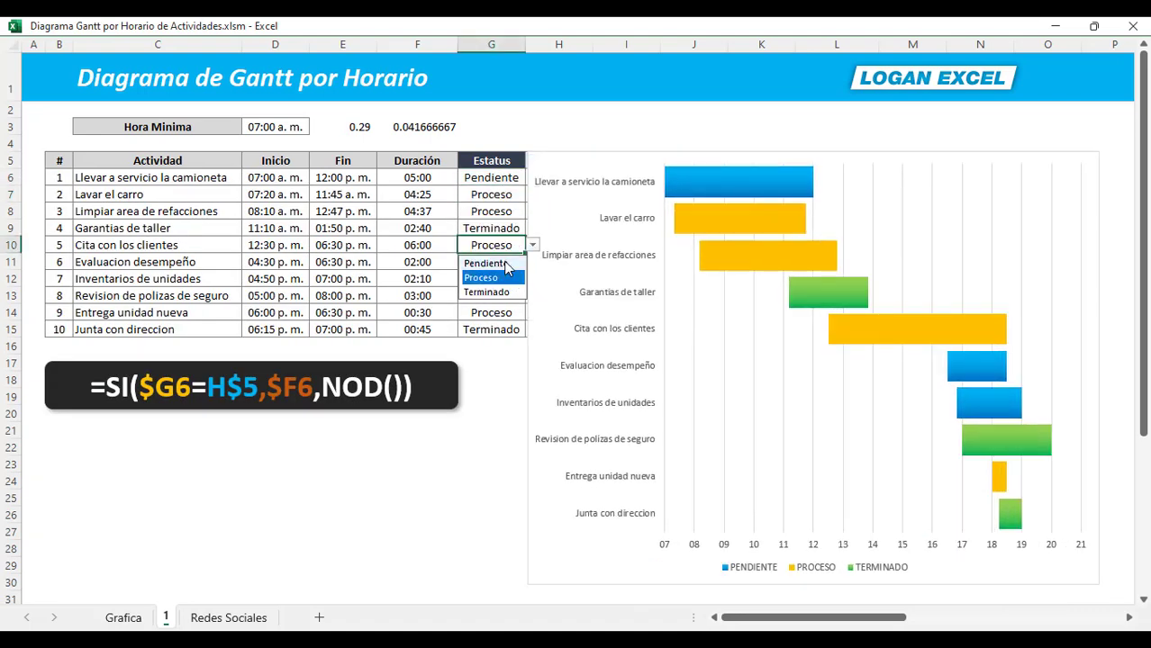
{"action": "left_click", "coordinate": [491, 262]}
{"action": "left_click", "coordinate": [504, 296]}
{"action": "left_click", "coordinate": [532, 295]}
{"action": "left_click", "coordinate": [486, 325]}
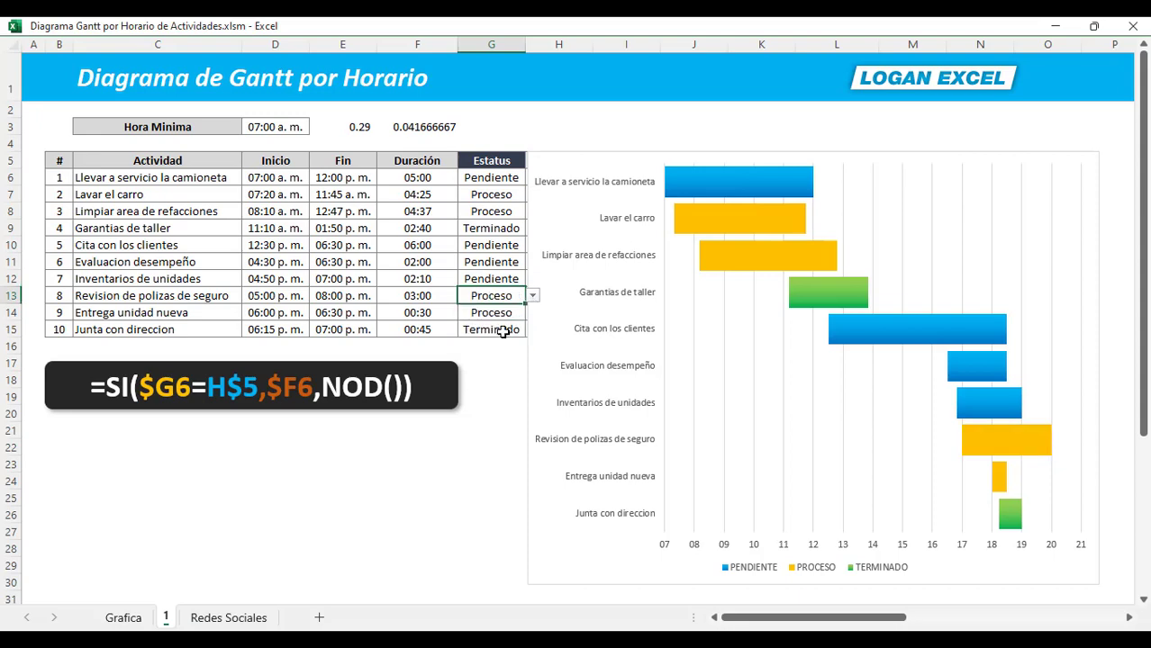
{"action": "left_click", "coordinate": [504, 330]}
{"action": "left_click", "coordinate": [440, 366]}
Move through the Estatus cells on the Grafica sheet to the first activity's status.
{"action": "left_click", "coordinate": [354, 327]}
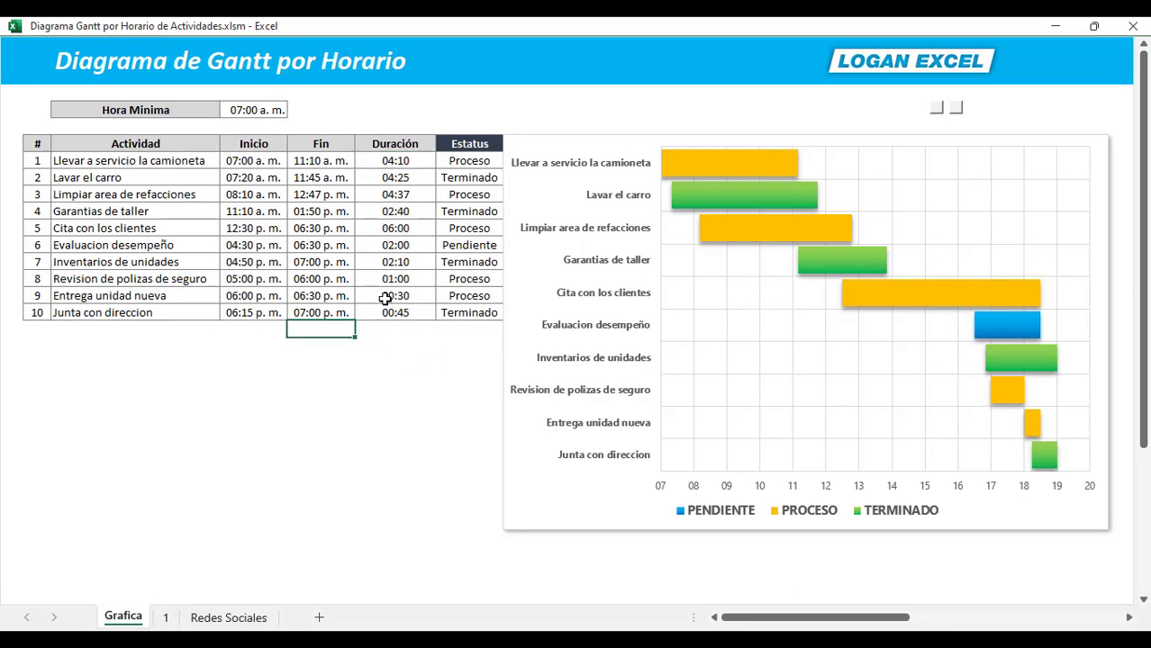
{"action": "left_click", "coordinate": [408, 263]}
{"action": "left_click", "coordinate": [403, 208]}
{"action": "left_click", "coordinate": [414, 261]}
{"action": "left_click", "coordinate": [414, 178]}
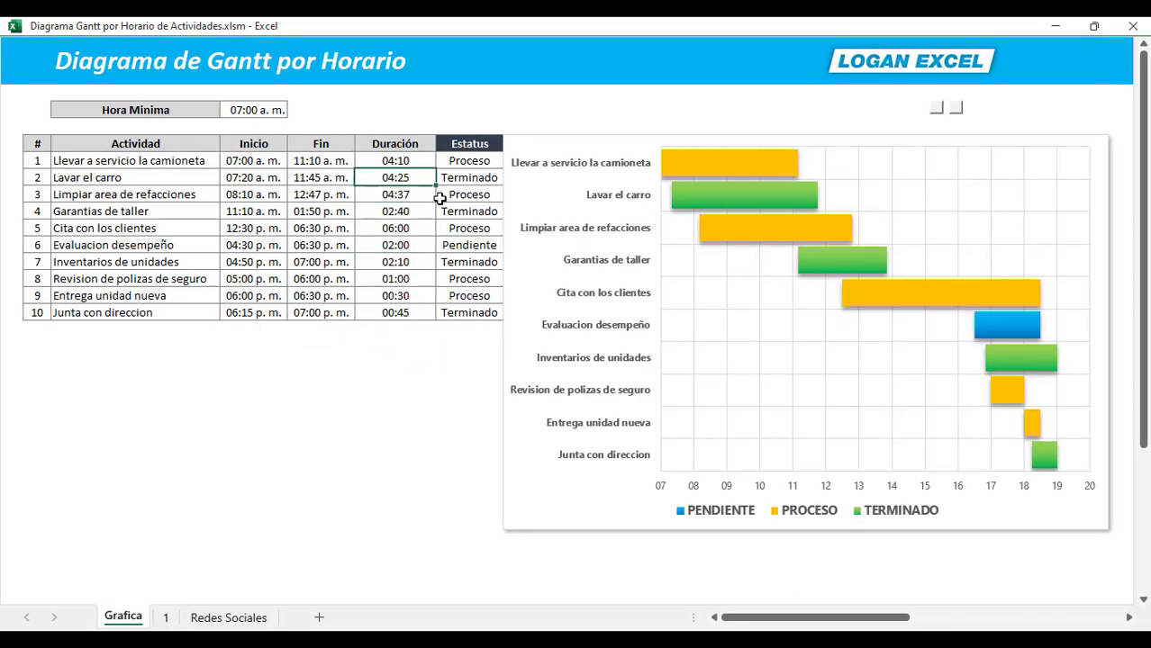
{"action": "left_click", "coordinate": [401, 209]}
{"action": "left_click", "coordinate": [441, 165]}
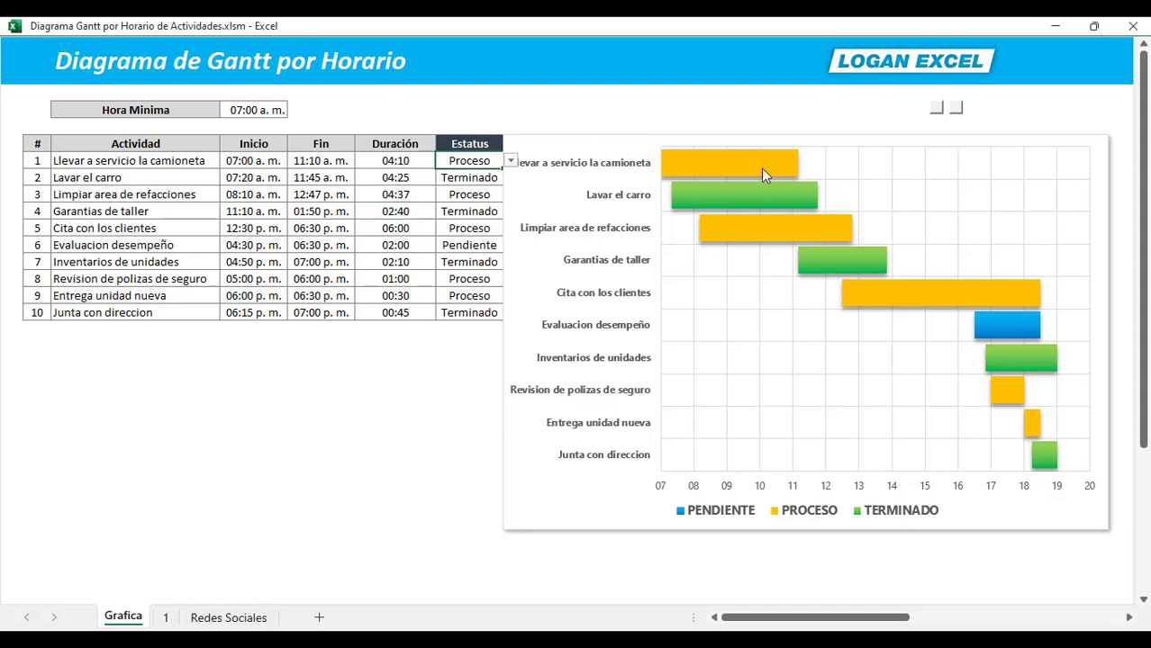
{"action": "left_click", "coordinate": [420, 222]}
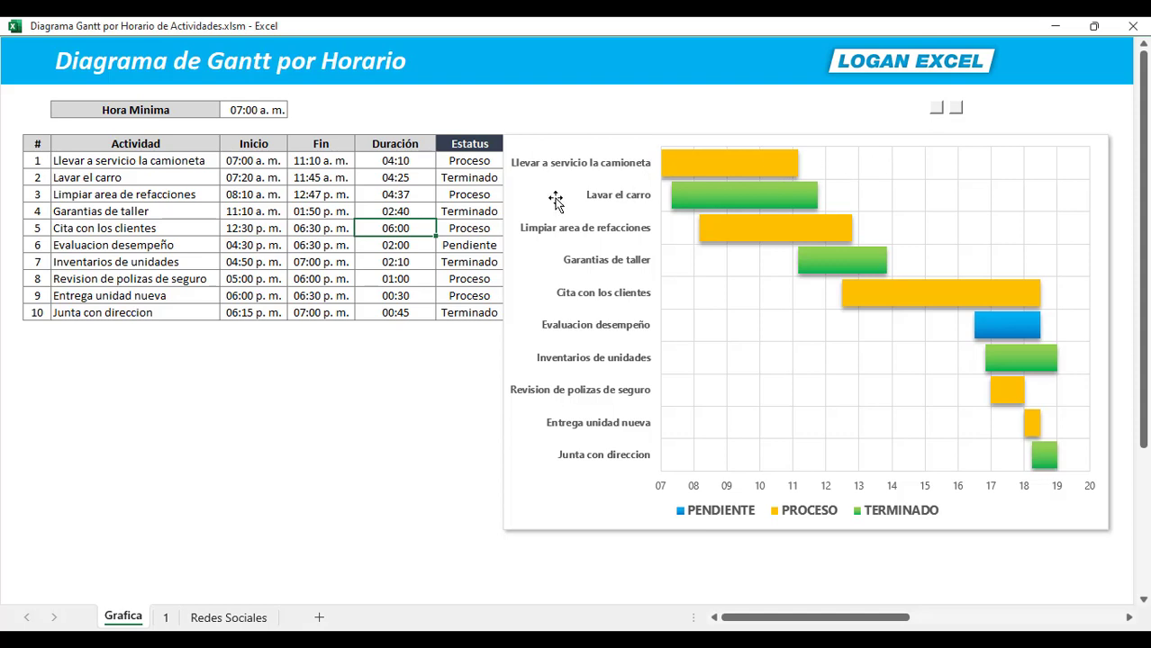
Set Limpiar area de refacciones to Terminado with its Estatus dropdown.
{"action": "left_click", "coordinate": [459, 211]}
{"action": "left_click", "coordinate": [455, 162]}
{"action": "left_click", "coordinate": [450, 194]}
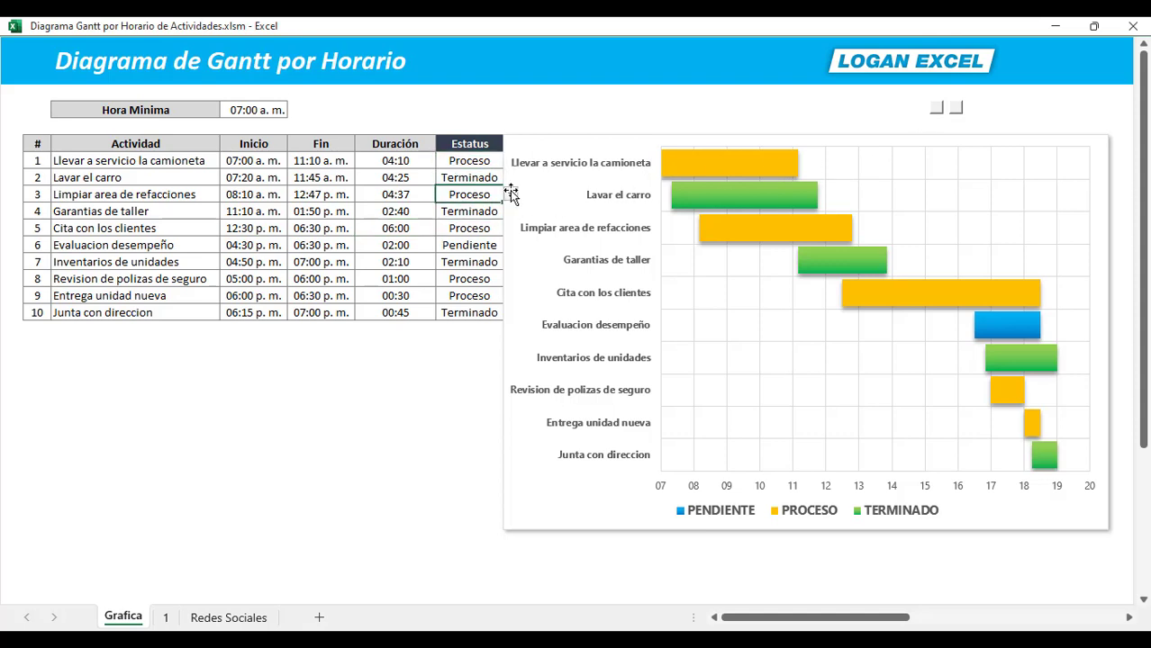
{"action": "left_click", "coordinate": [407, 253]}
{"action": "left_click", "coordinate": [330, 211]}
{"action": "left_click", "coordinate": [475, 197]}
{"action": "left_click", "coordinate": [511, 194]}
{"action": "left_click", "coordinate": [486, 242]}
Set Revision de polizas de seguro and Cita con los clientes to Pendiente.
{"action": "left_click", "coordinate": [486, 278]}
{"action": "left_click", "coordinate": [511, 278]}
{"action": "left_click", "coordinate": [468, 297]}
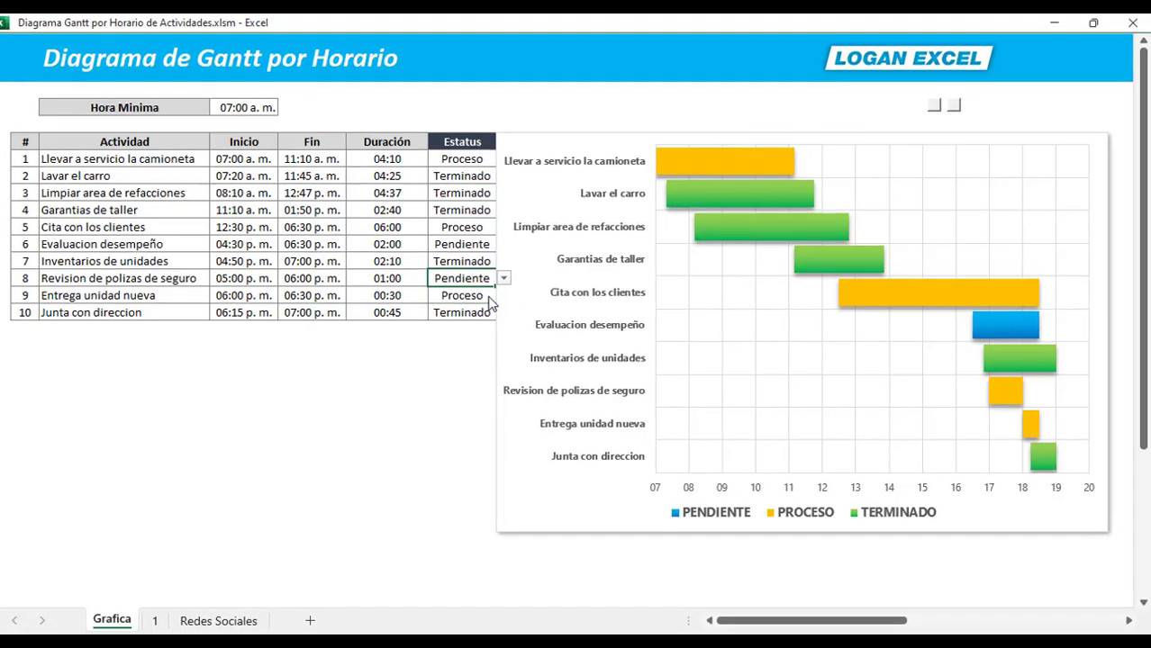
{"action": "left_click", "coordinate": [487, 228]}
{"action": "left_click", "coordinate": [272, 192]}
{"action": "left_click", "coordinate": [227, 214]}
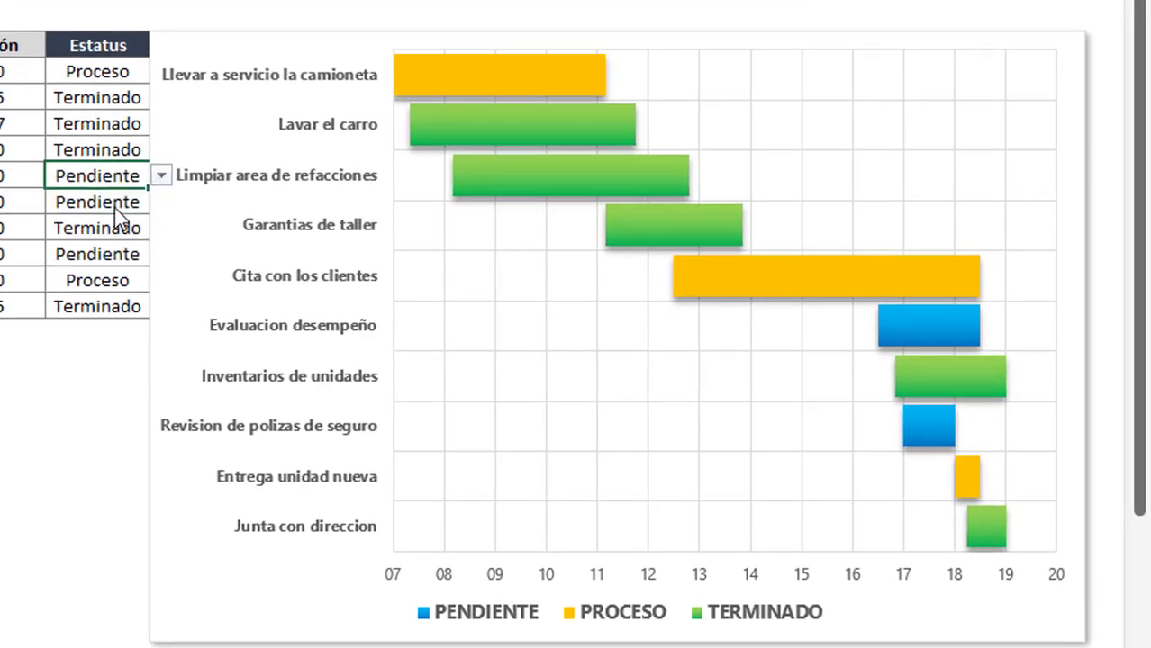
Set Junta con direccion and Limpiar area de refacciones to Proceso.
{"action": "left_click", "coordinate": [110, 279]}
{"action": "left_click", "coordinate": [116, 305]}
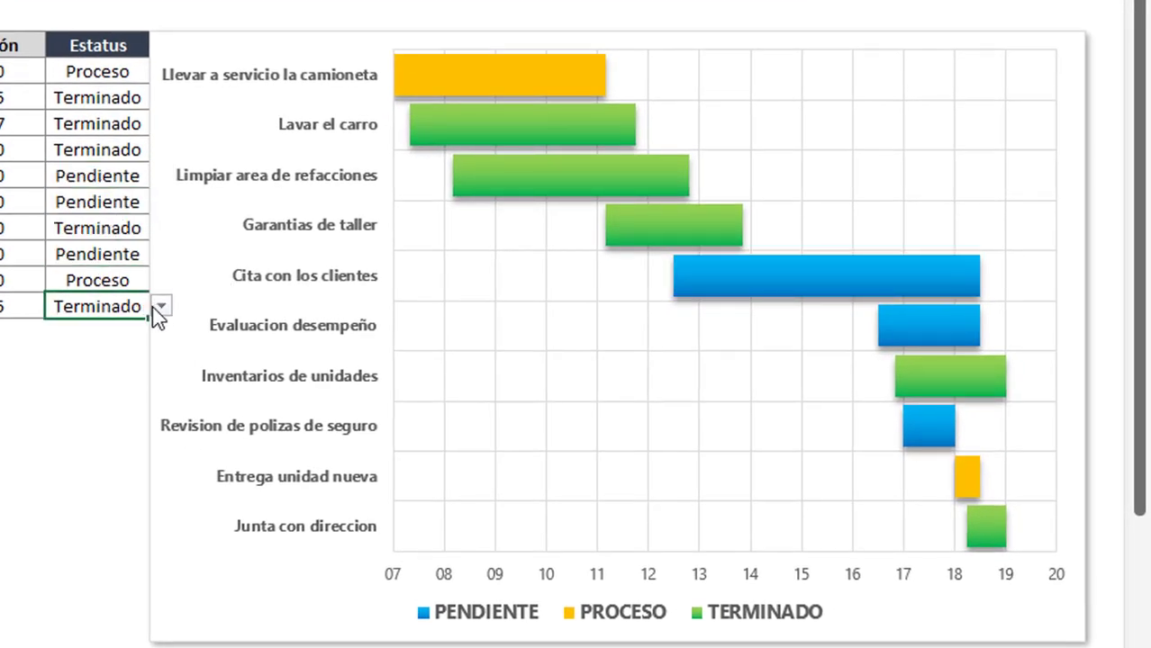
{"action": "left_click", "coordinate": [160, 308]}
{"action": "left_click", "coordinate": [90, 341]}
{"action": "left_click", "coordinate": [122, 124]}
{"action": "left_click", "coordinate": [161, 123]}
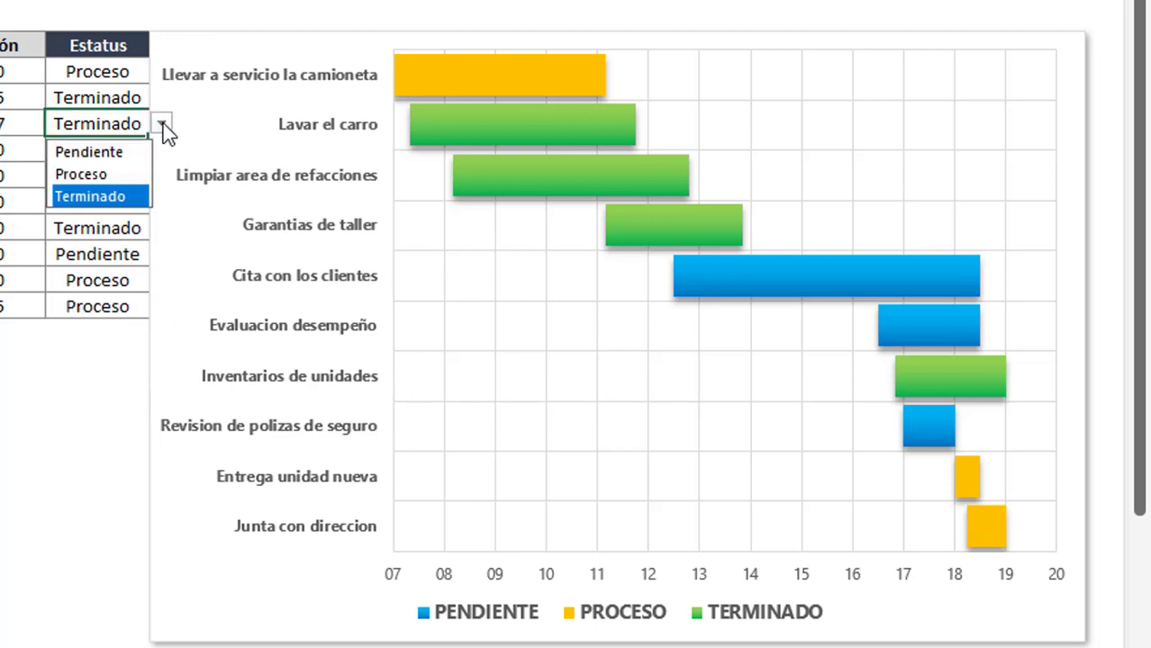
{"action": "left_click", "coordinate": [137, 173]}
{"action": "left_click", "coordinate": [116, 200]}
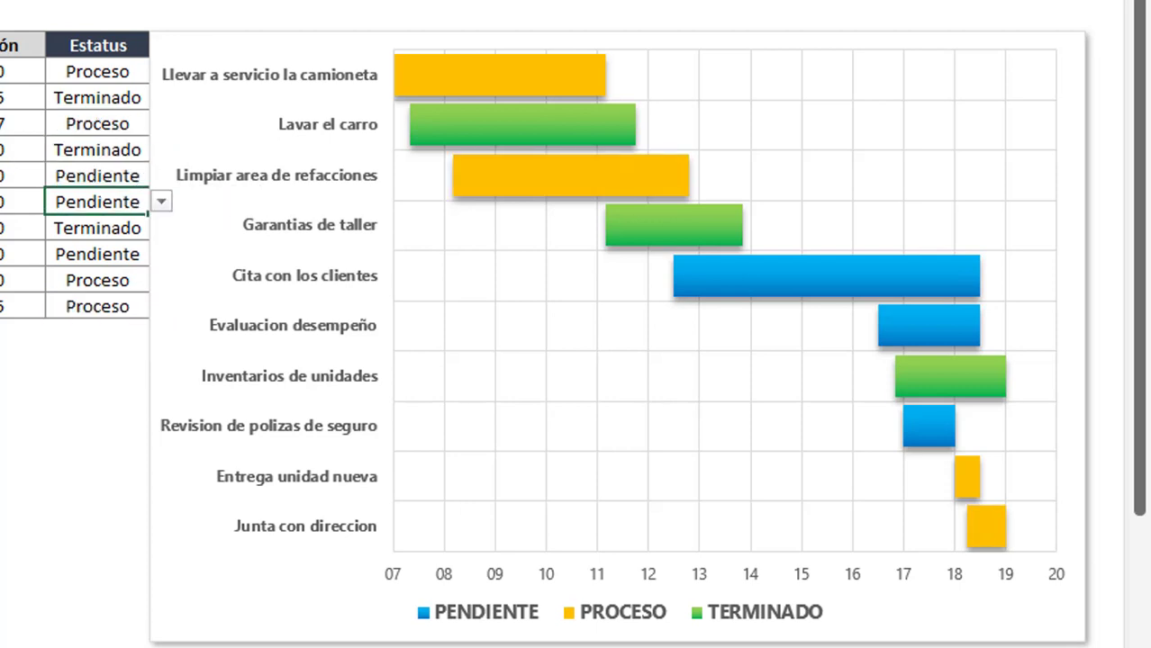